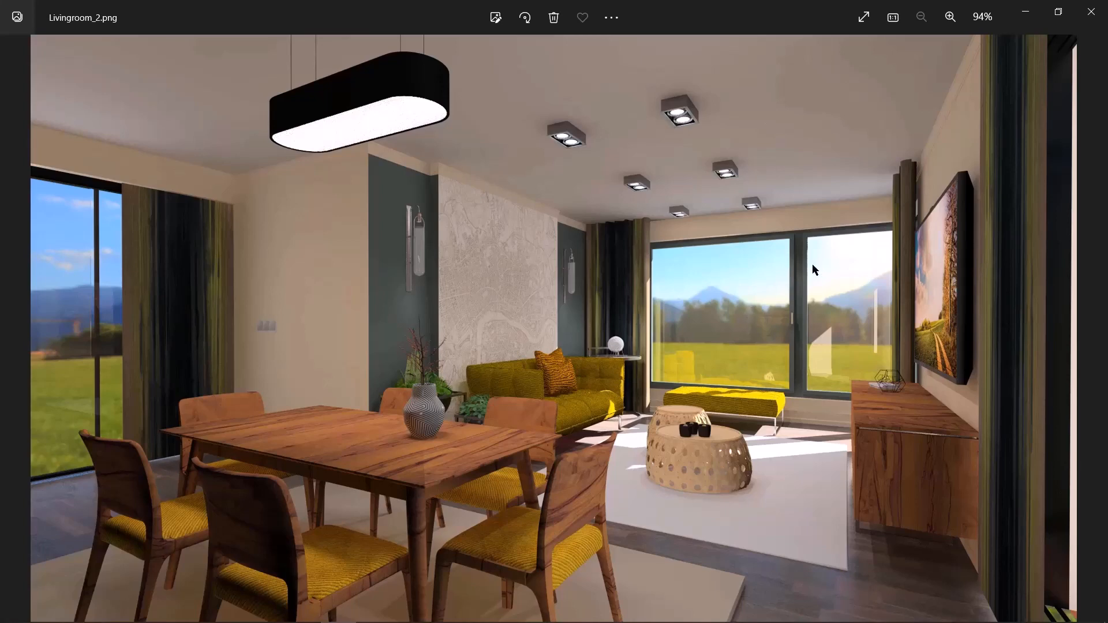
- Close the render image and start a new project, accepting the default project properties
click(1026, 12)
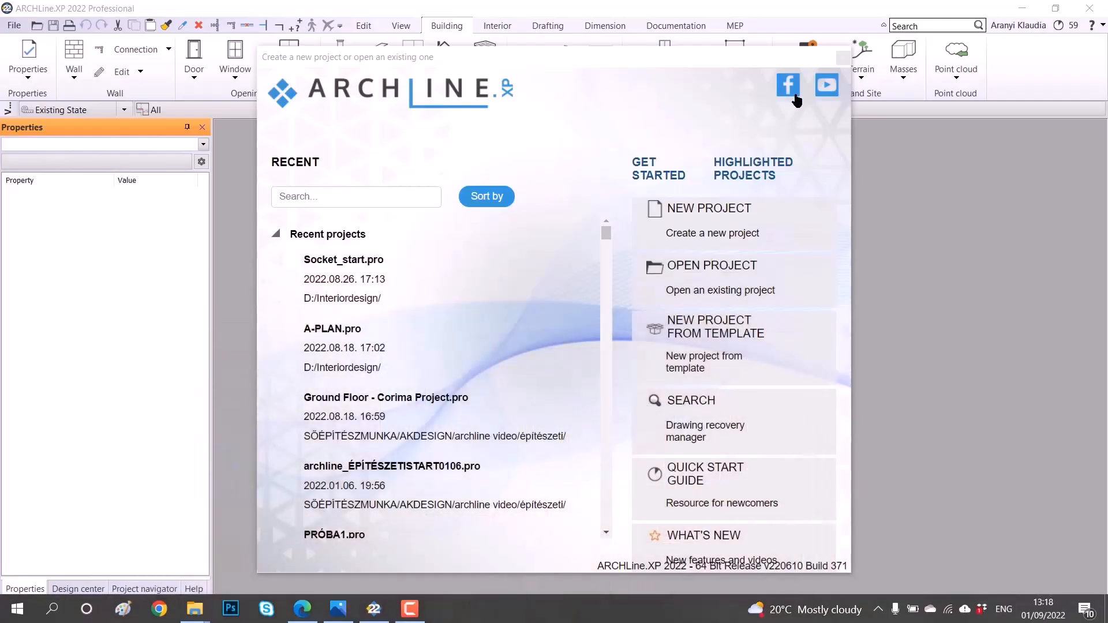
click(725, 224)
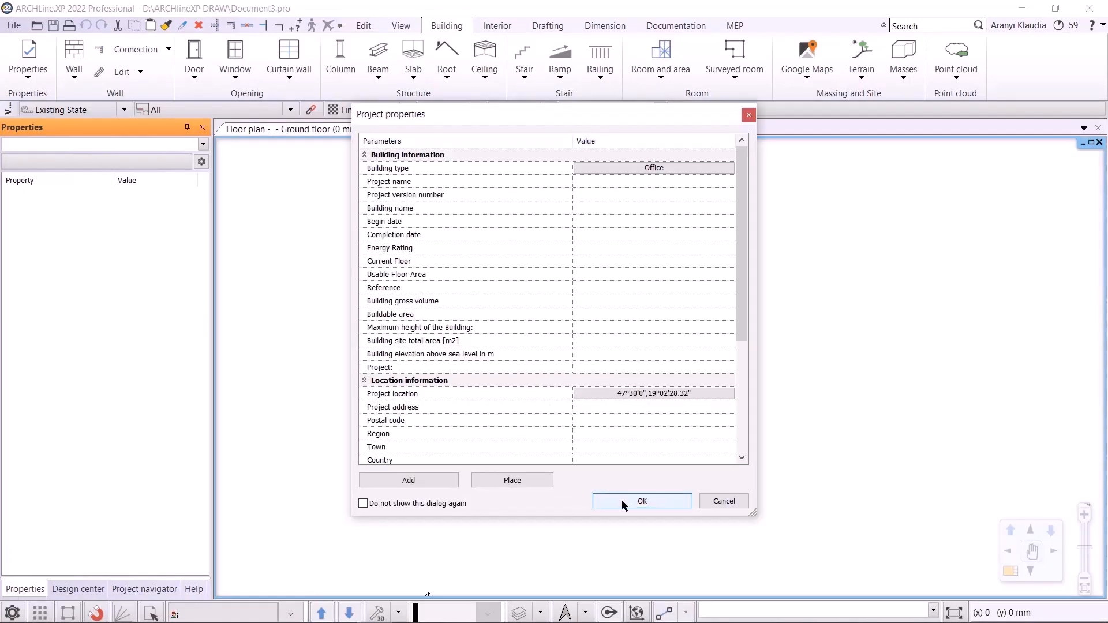
click(624, 502)
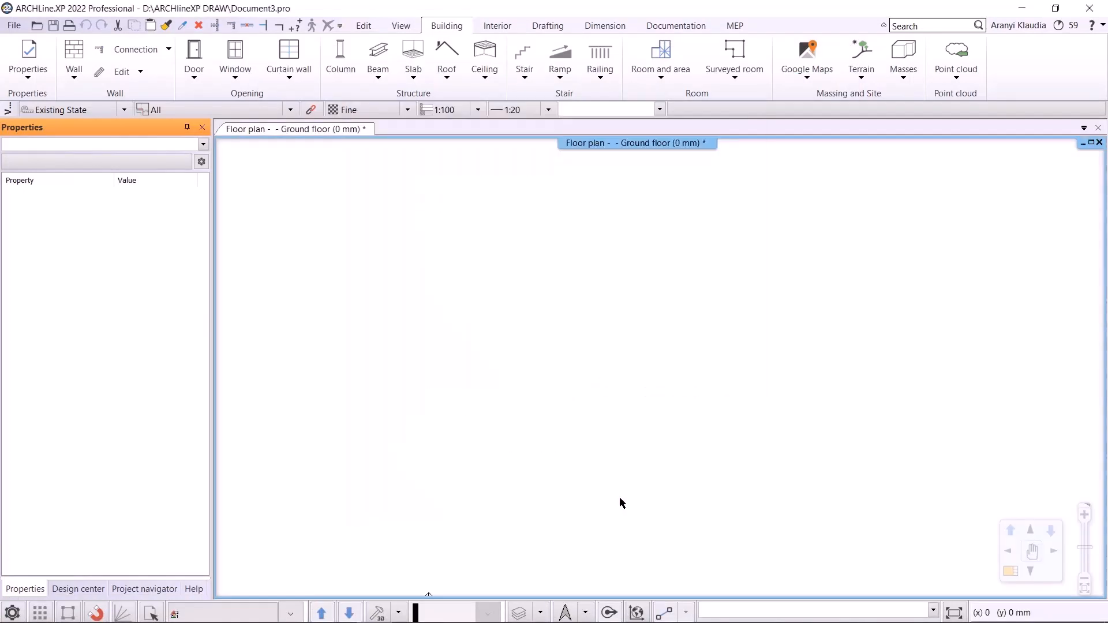
- Save the project in Basic Course > 1_Livingroomg planning as 1_Livingroom_workshop_2022_AK
click(15, 26)
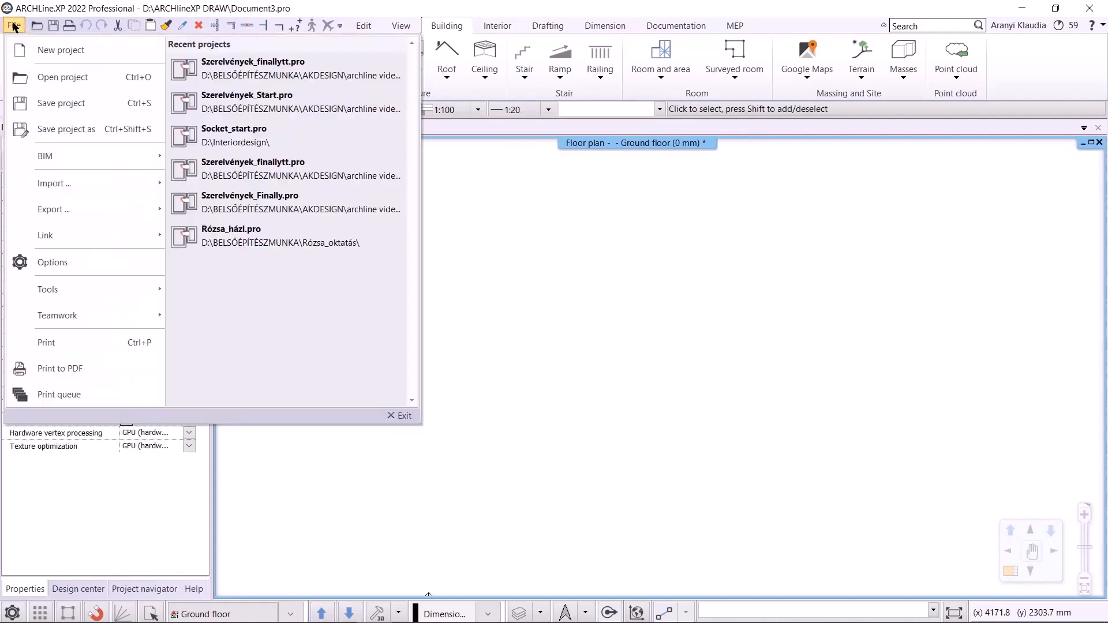
click(64, 102)
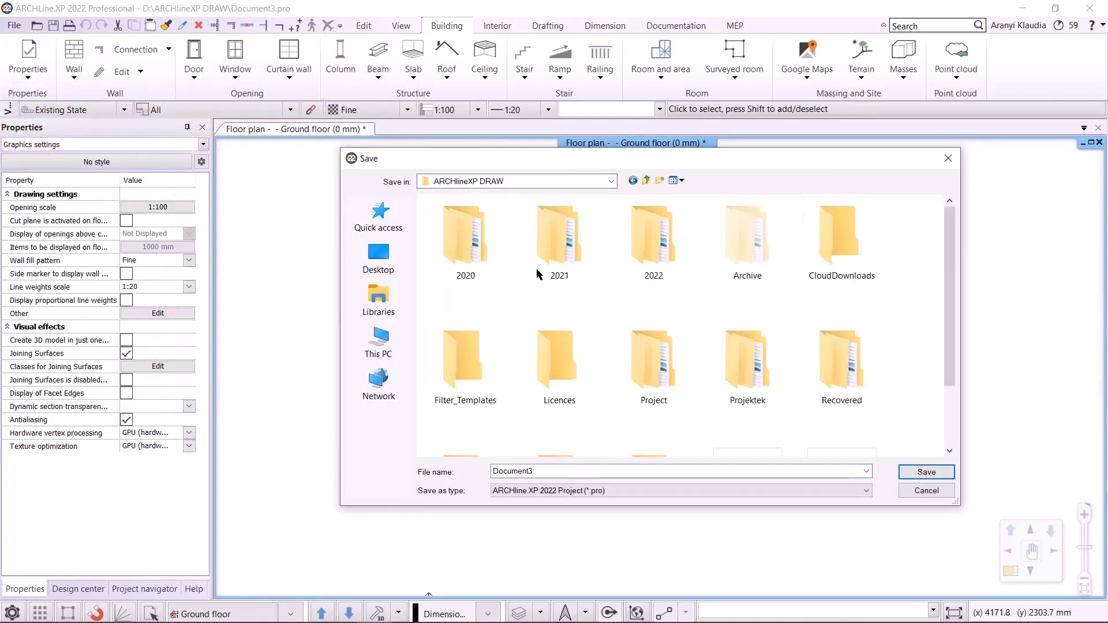
double_click(650, 242)
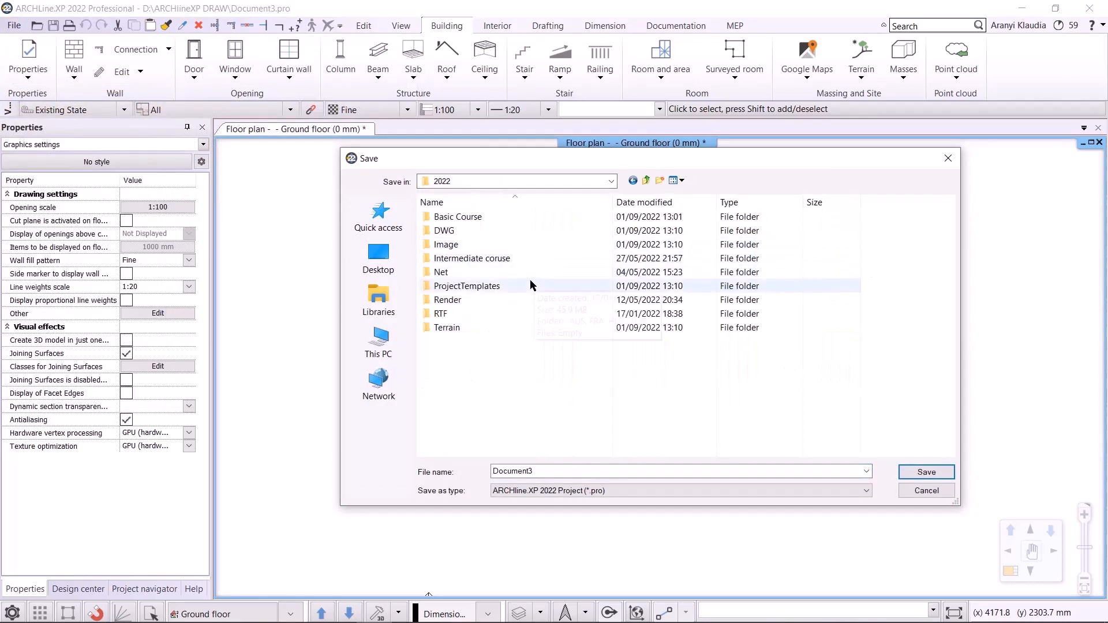
double_click(506, 222)
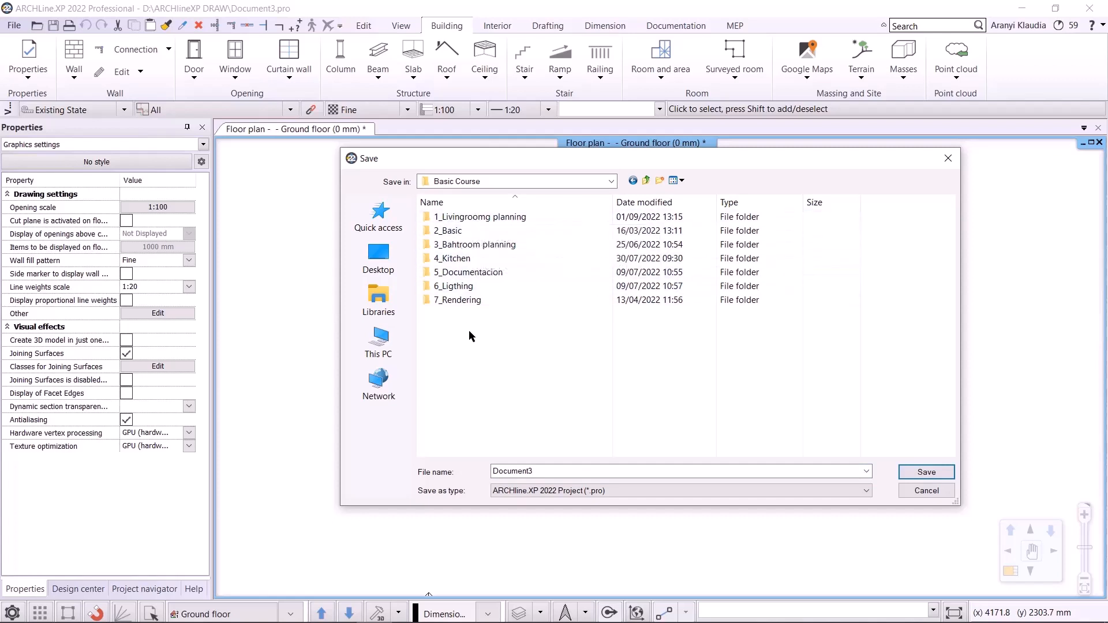
double_click(508, 218)
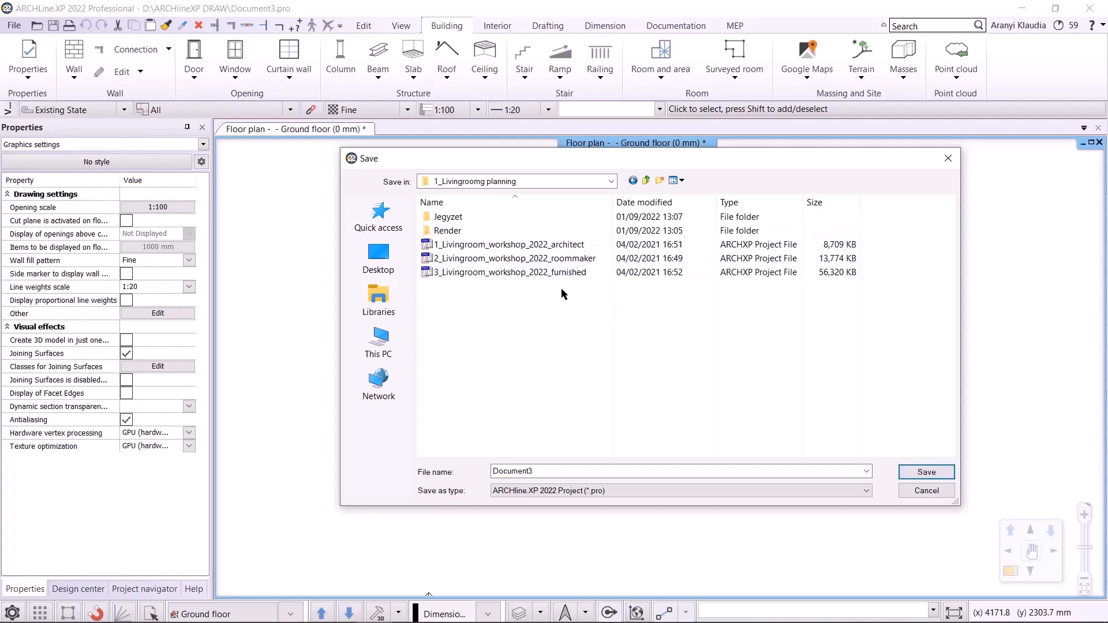
click(531, 244)
click(629, 472)
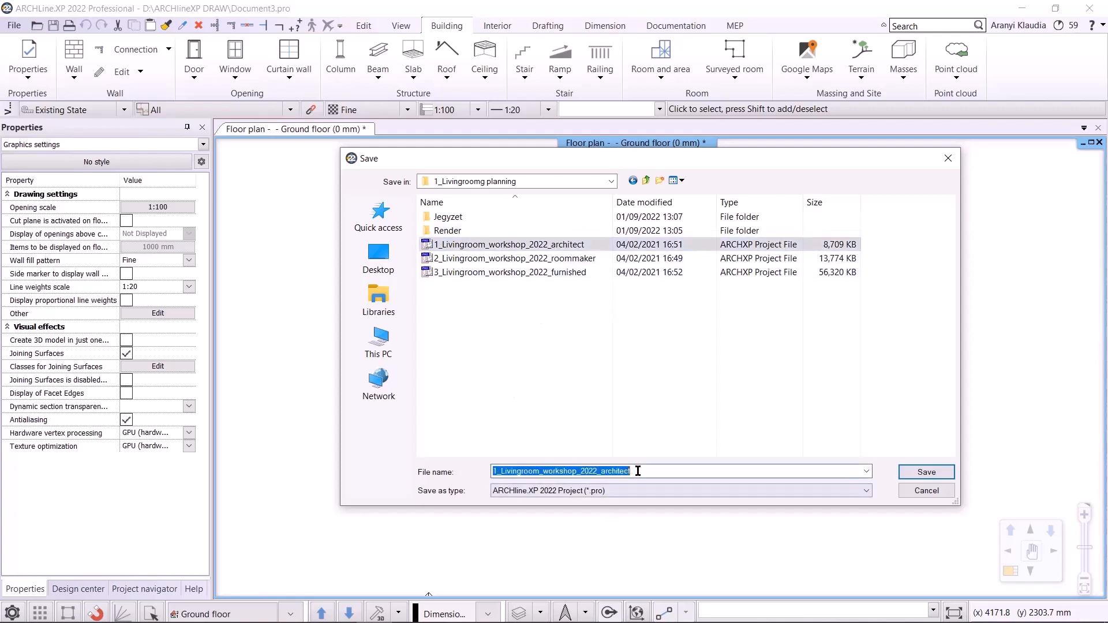
drag(638, 470, 600, 472)
text(AR)
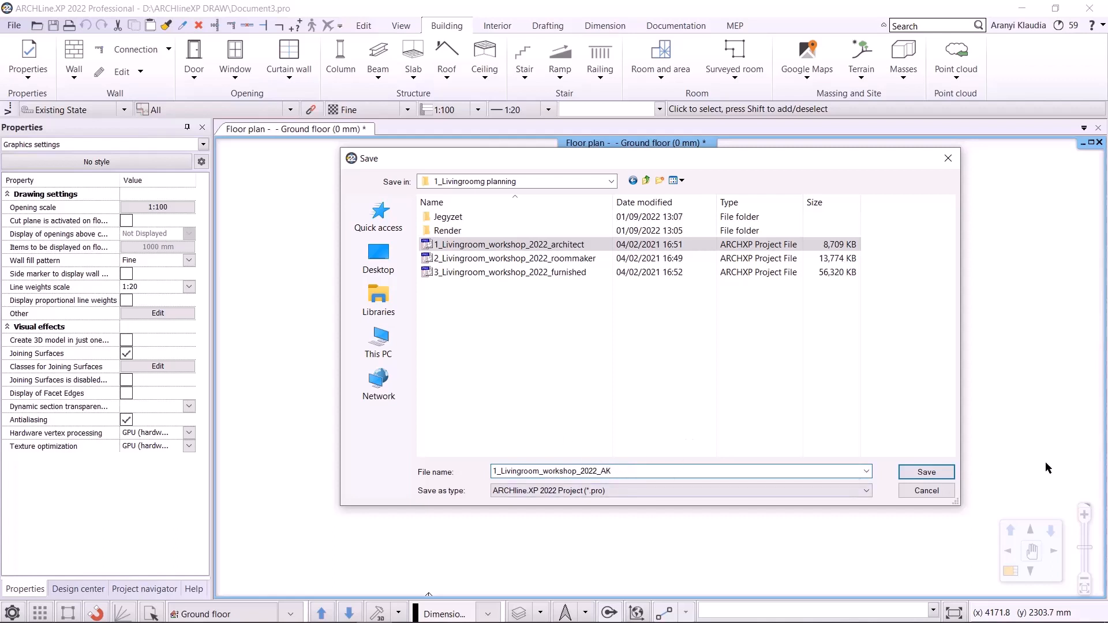
click(950, 476)
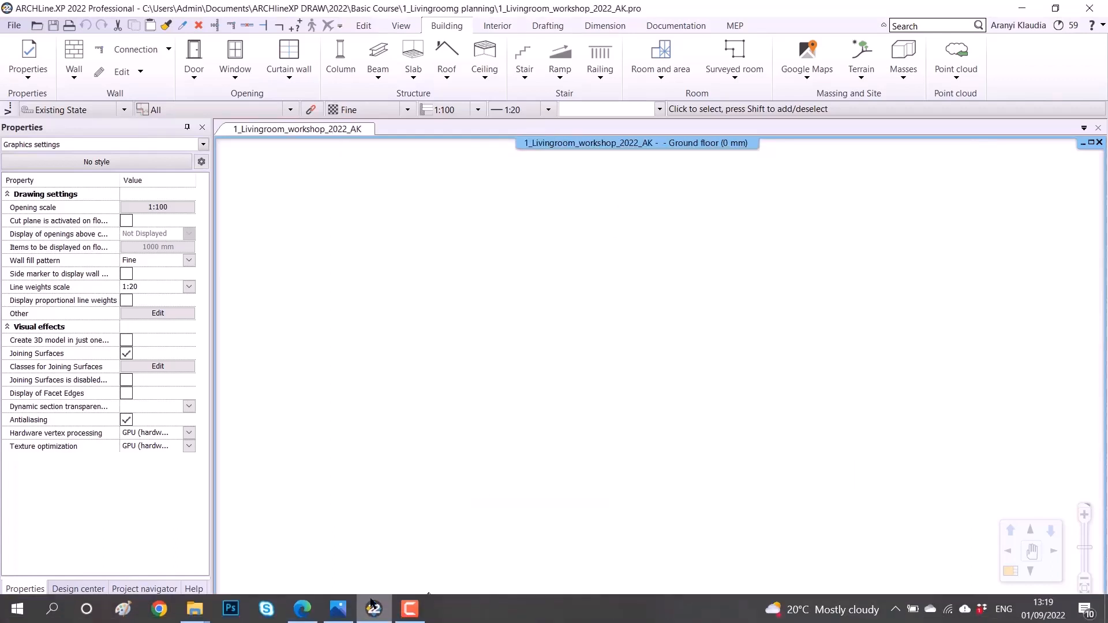
- Check the living room floor plan PDF for the room dimensions
click(340, 610)
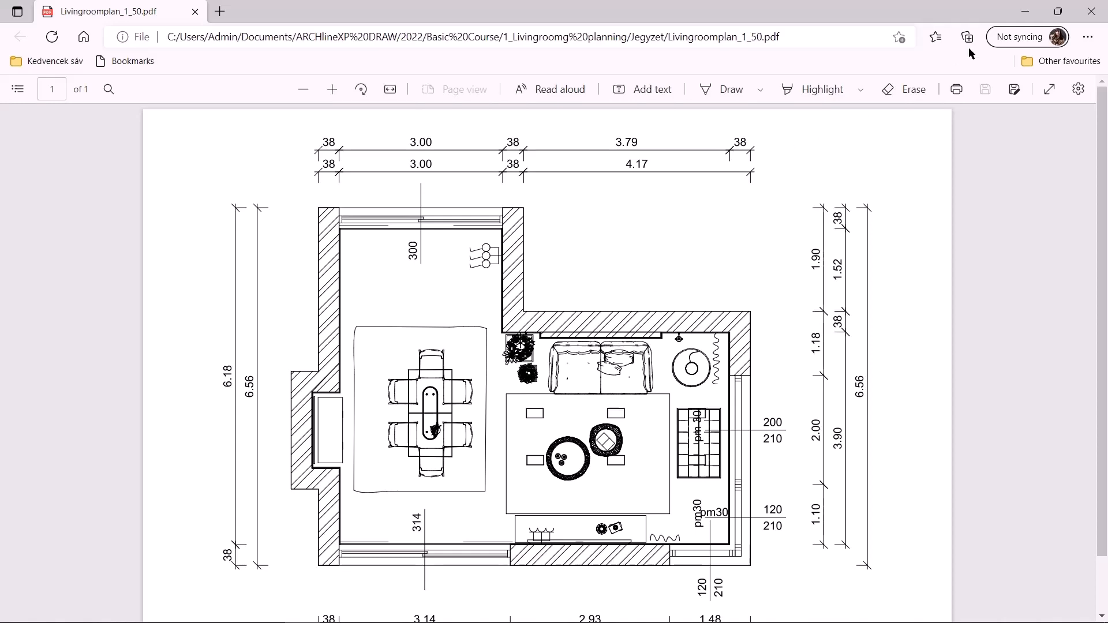
click(1023, 9)
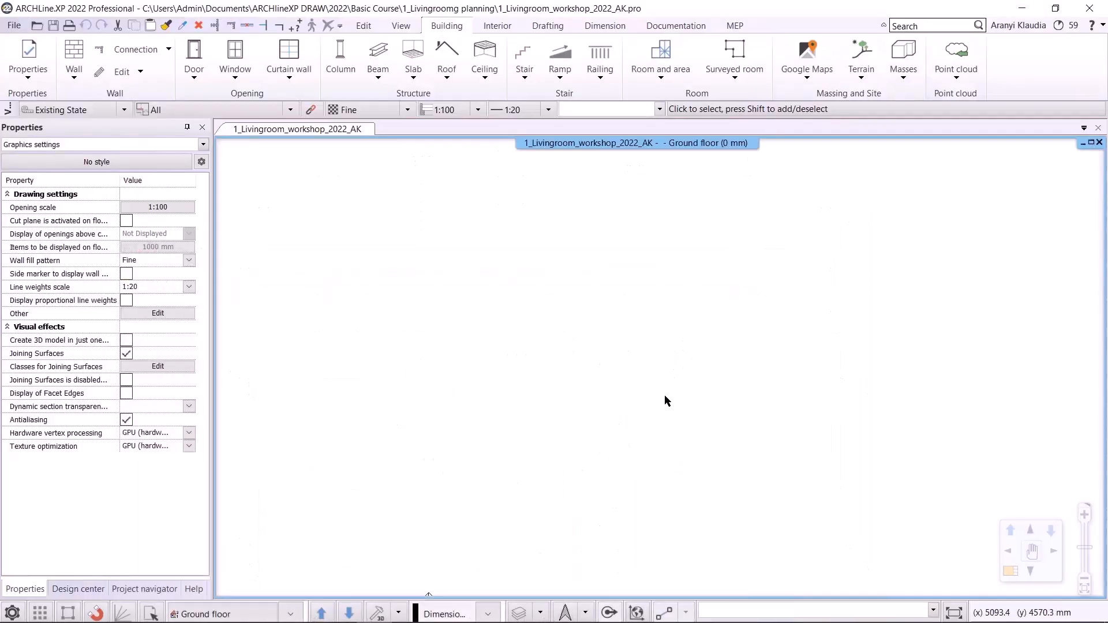
- Create a predefined rectangular room with sides 7160 mm and 3900 mm and place it in the floor plan
click(500, 30)
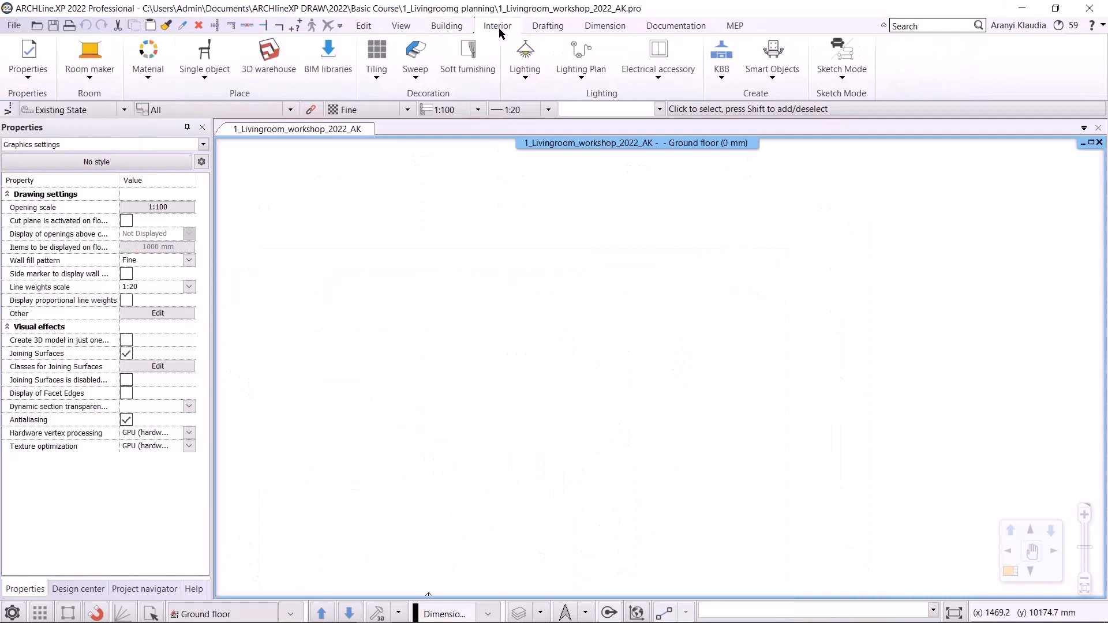
click(89, 76)
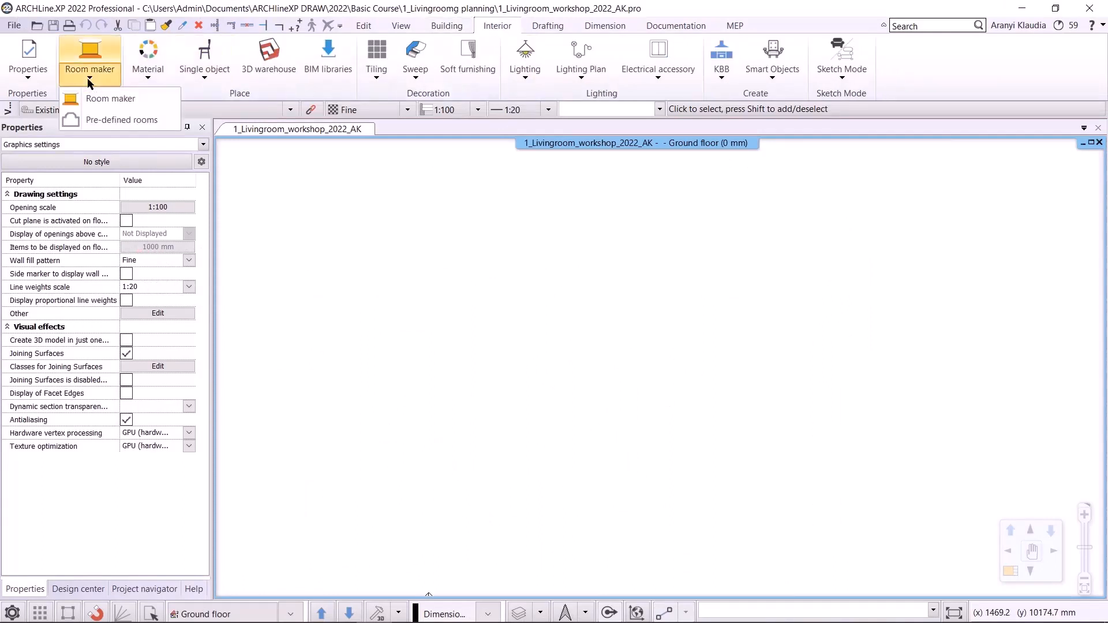
click(101, 119)
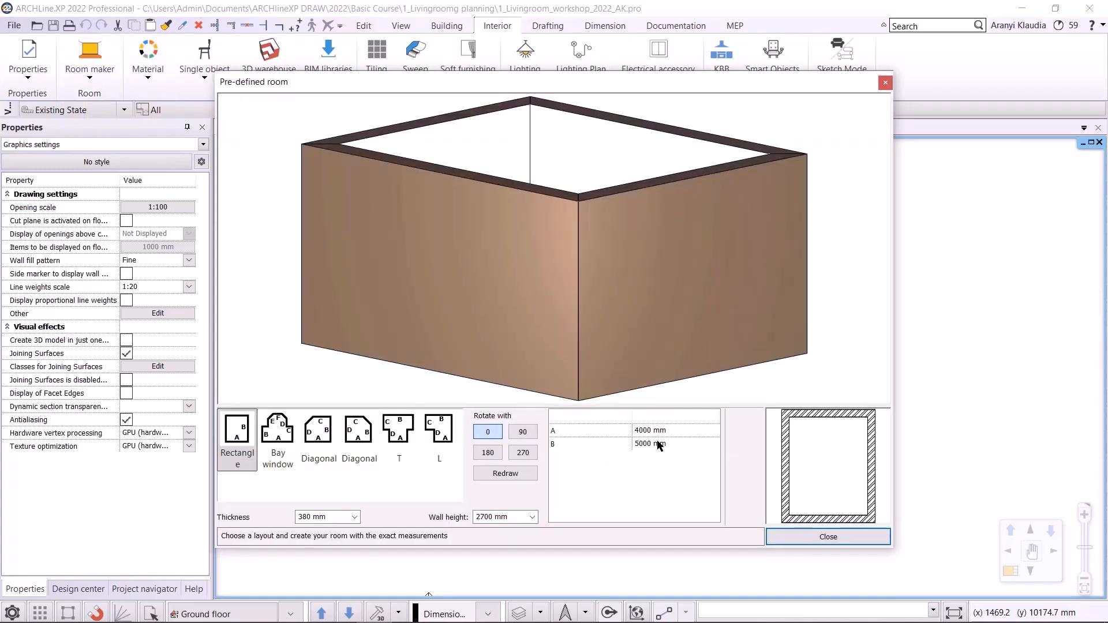
click(670, 430)
text(7160)
click(652, 443)
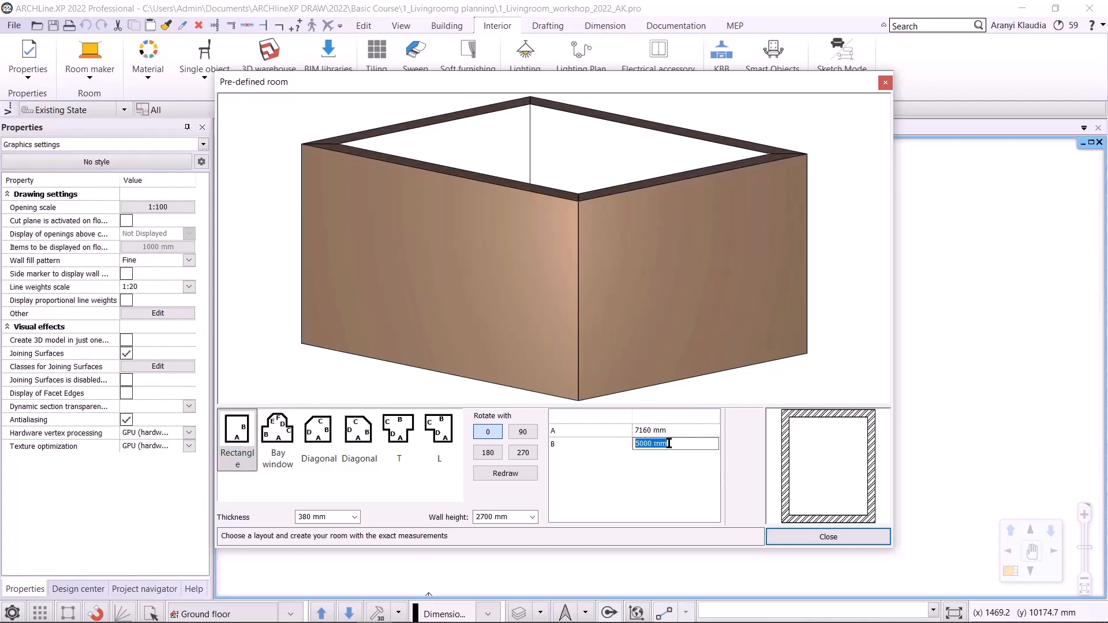
text(3900)
key(Return)
click(531, 477)
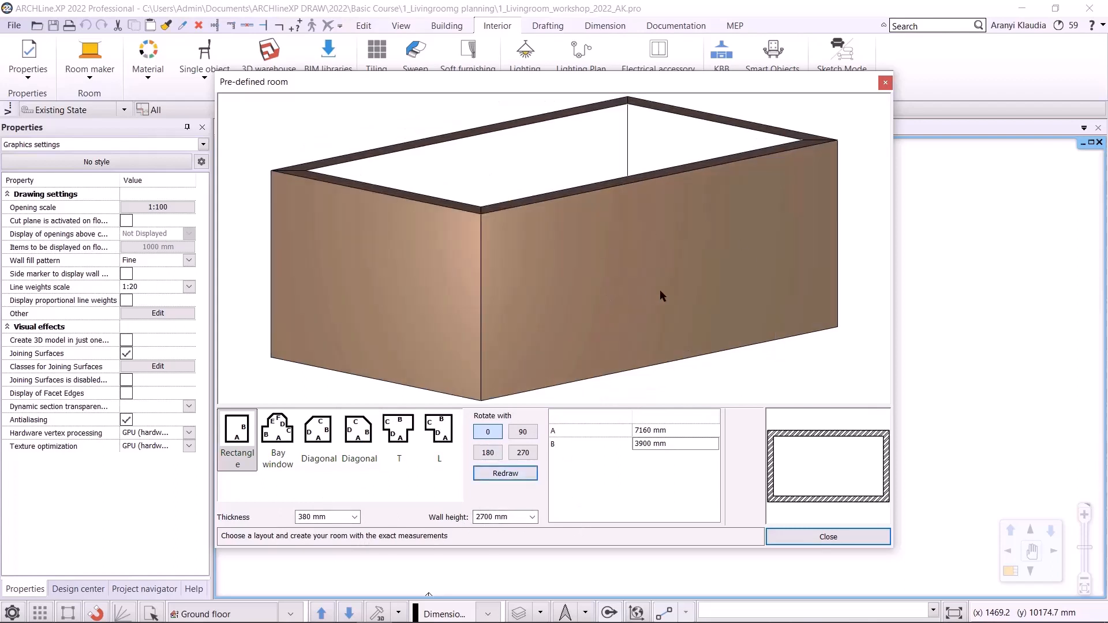
click(846, 536)
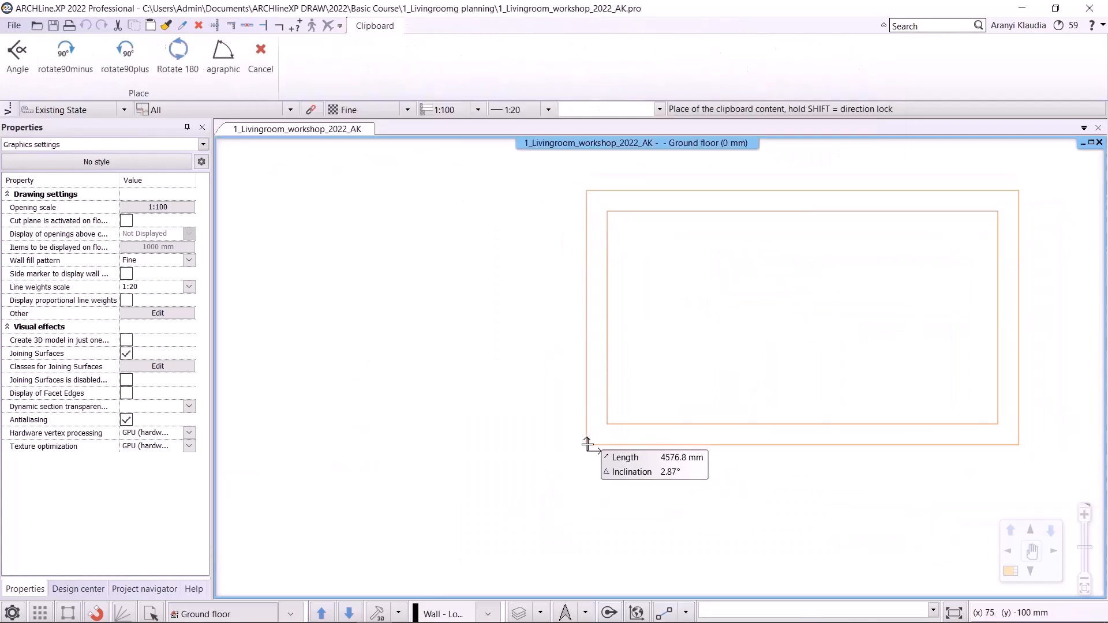
click(587, 444)
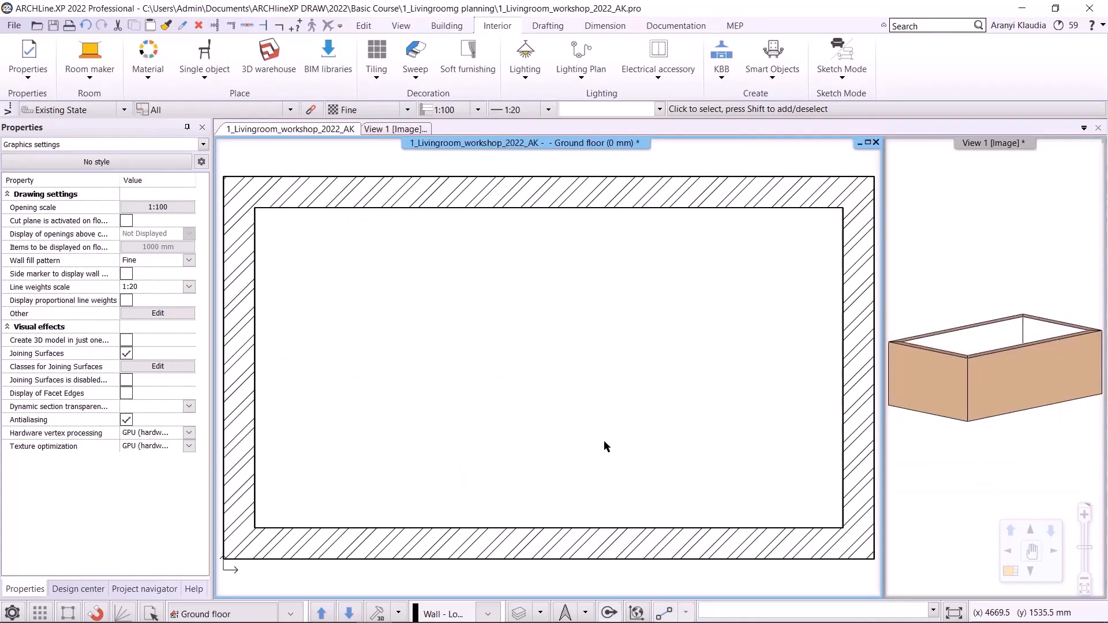
- Review the new room in the floor plan and compare it with the plan PDF
scroll(604, 441, down, 3)
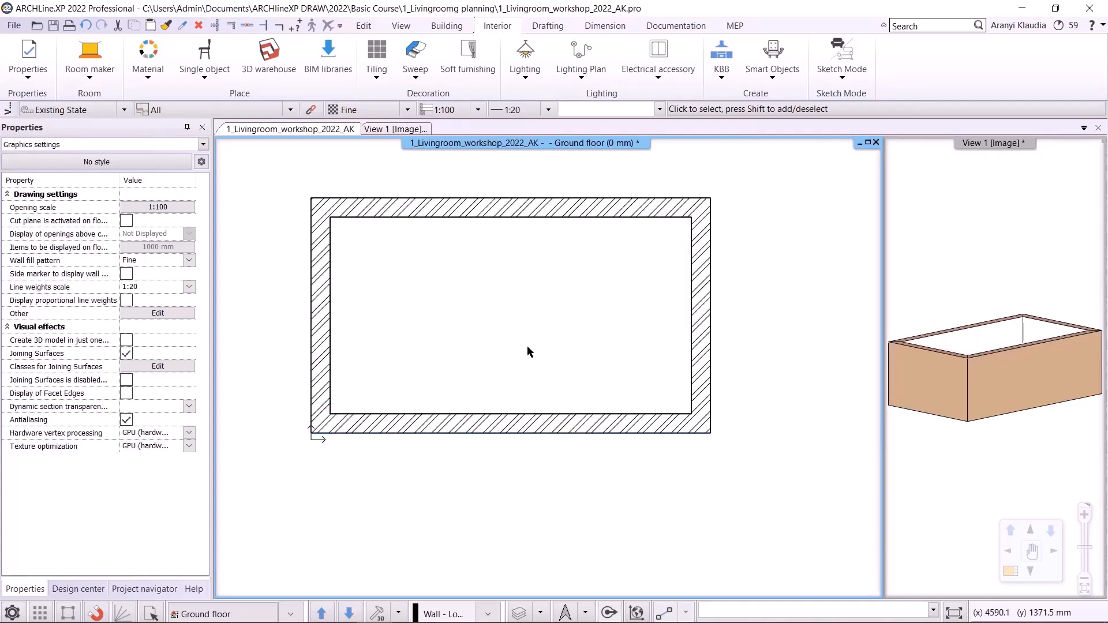
scroll(497, 300, up, 4)
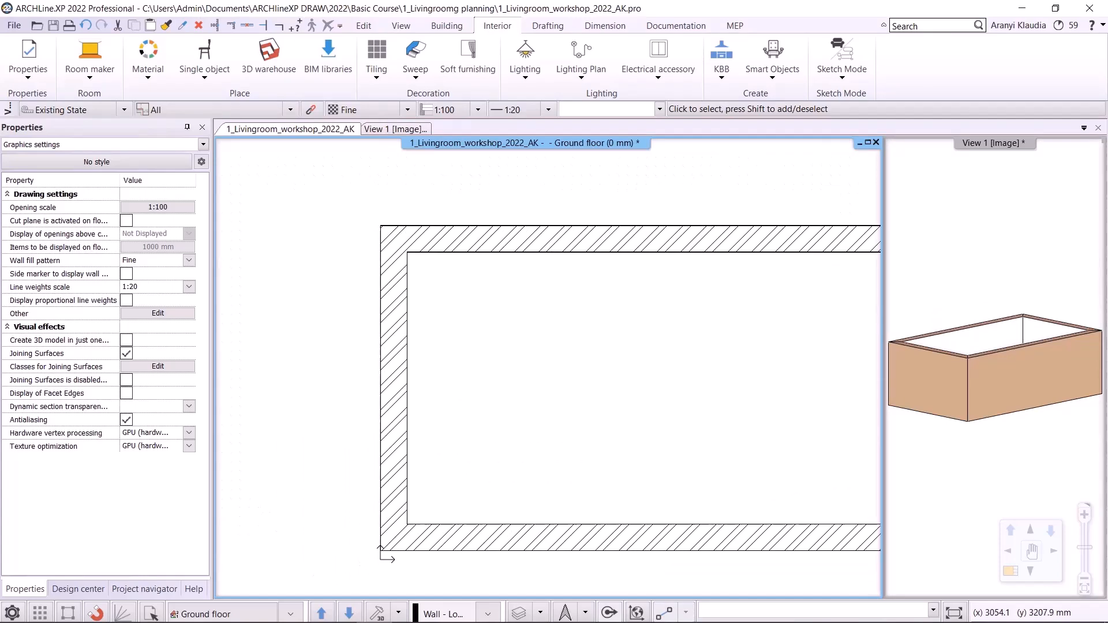
middle_drag(595, 326, 473, 293)
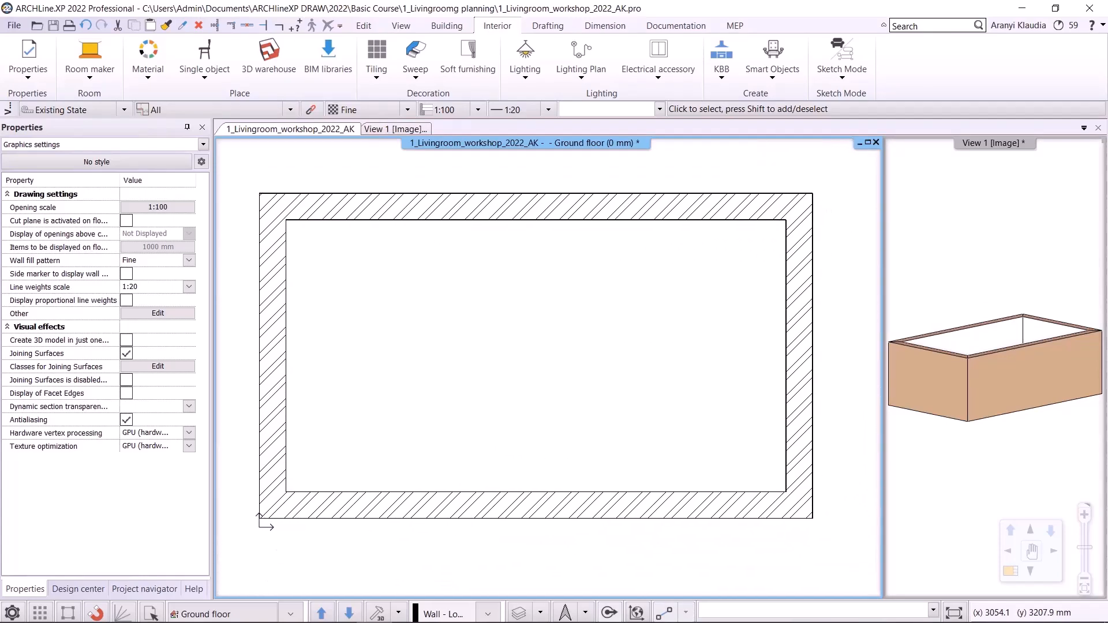
middle_drag(471, 332, 519, 361)
scroll(520, 360, up, 1)
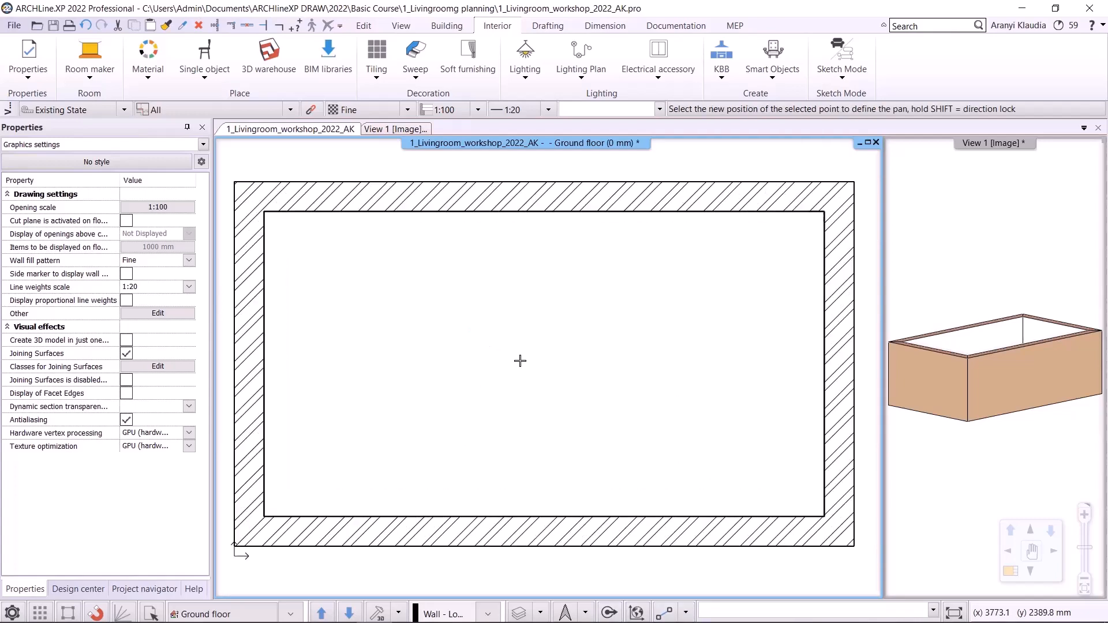
scroll(520, 361, up, 1)
scroll(519, 361, down, 3)
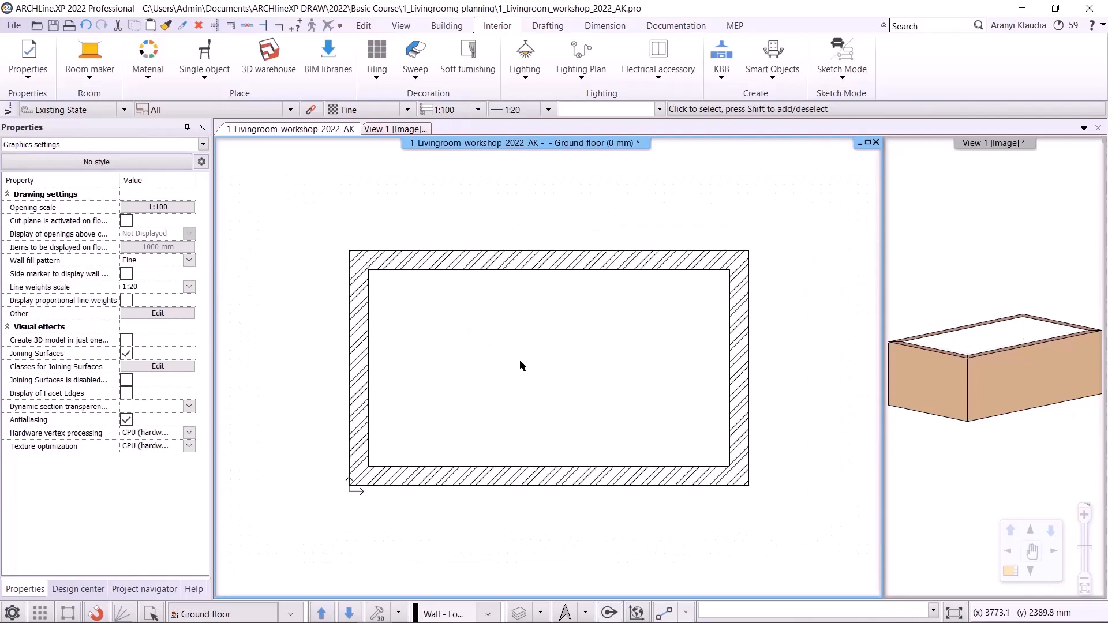
middle_click(520, 361)
middle_click(520, 361)
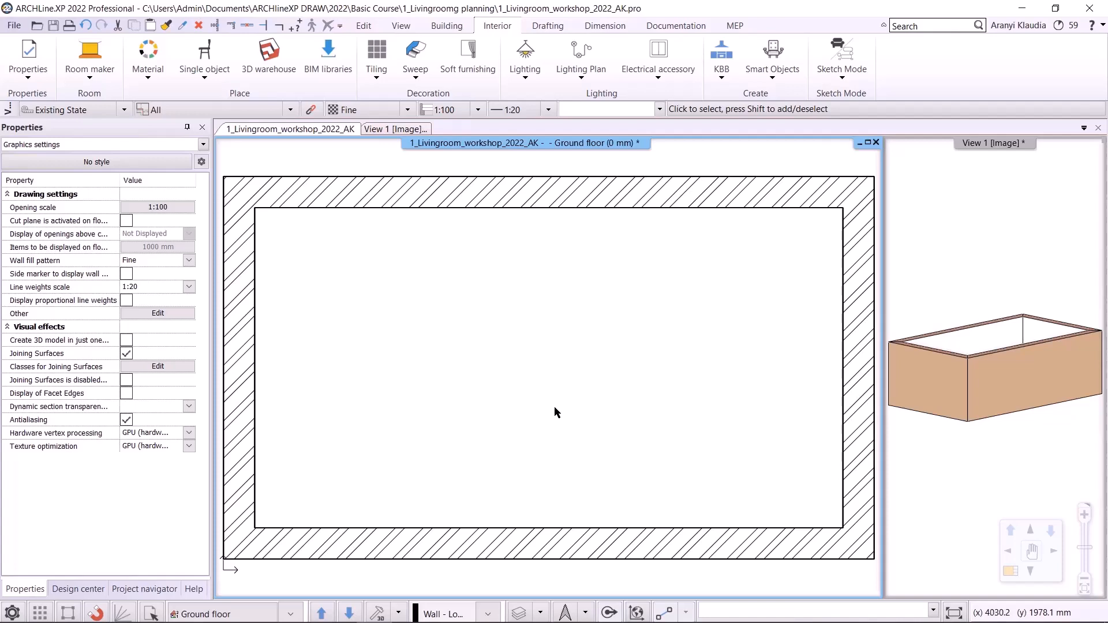
mouse_move(497, 619)
click(310, 609)
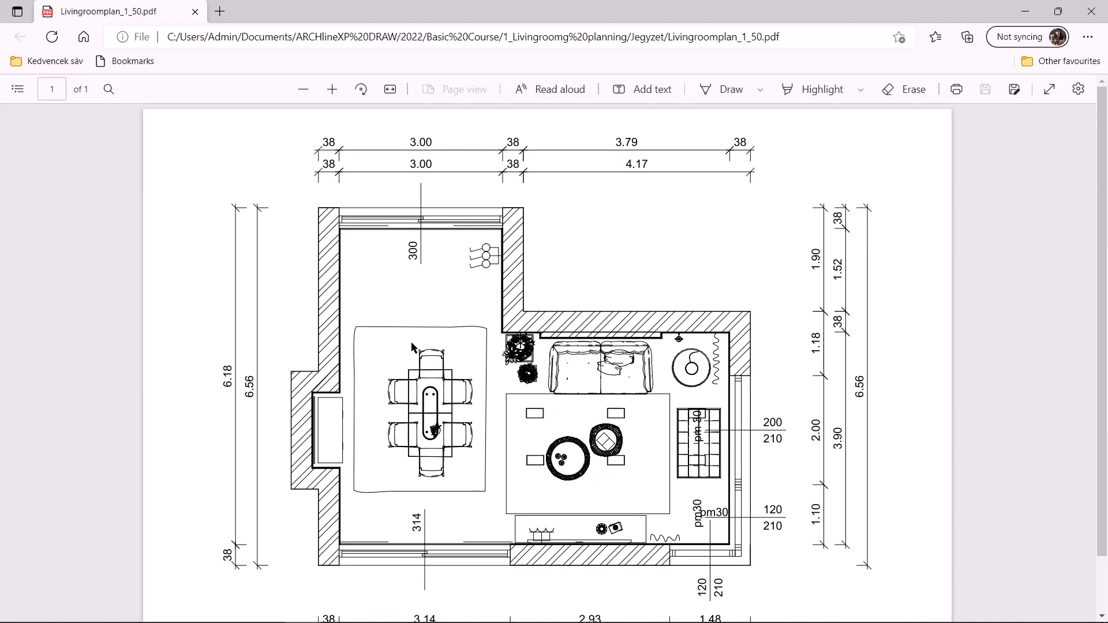
click(1093, 7)
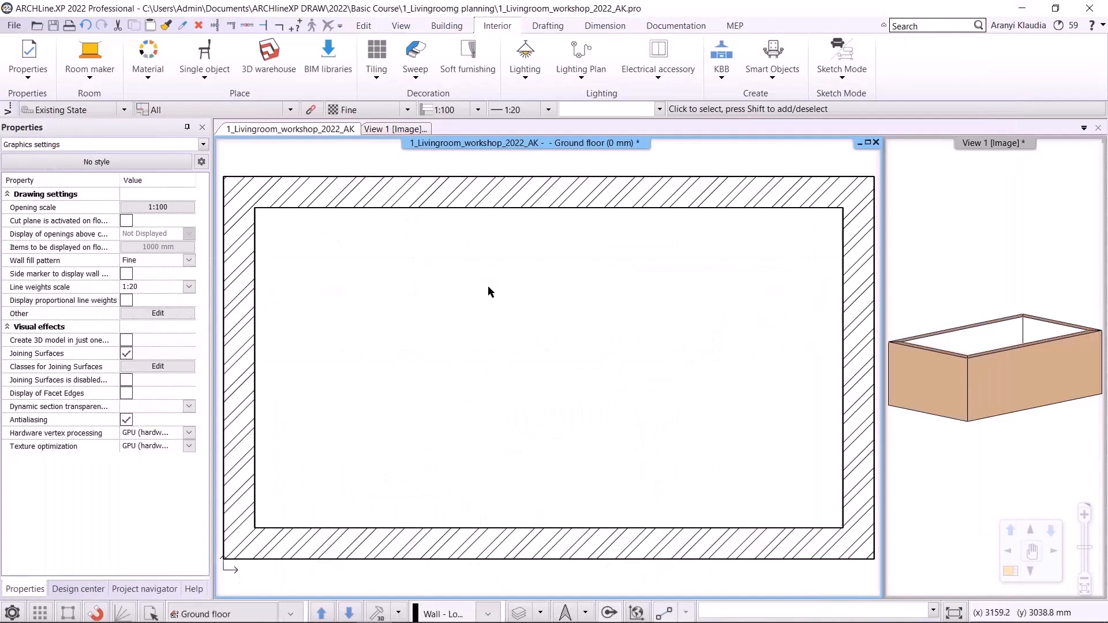
- Start a rectangular wall add-on with width A of 3000 mm and depth B of 2240 mm
click(447, 25)
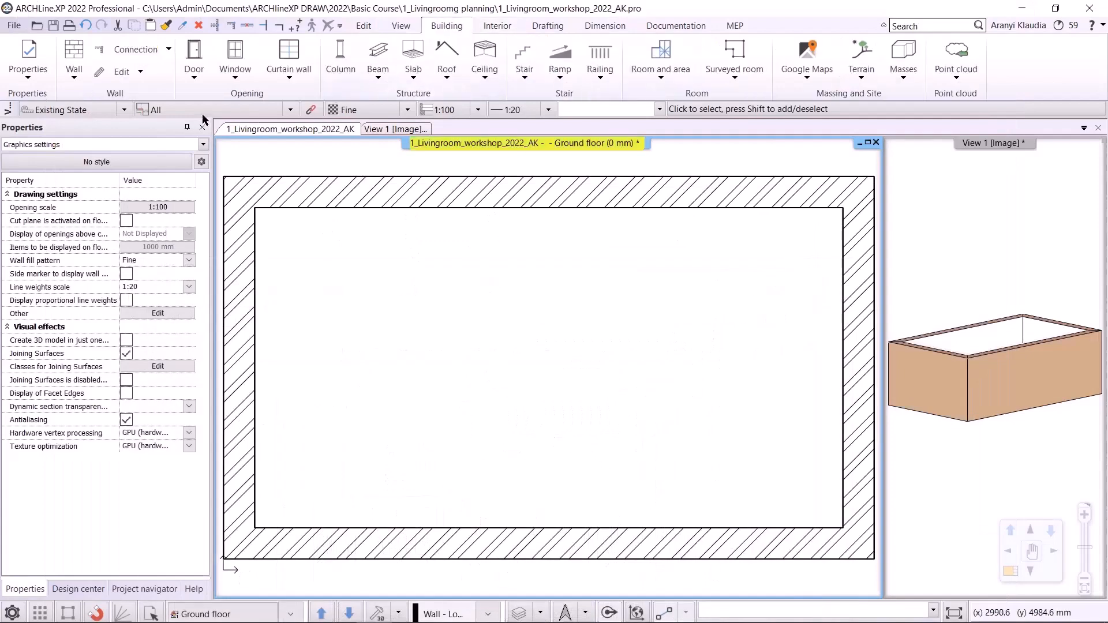
click(112, 73)
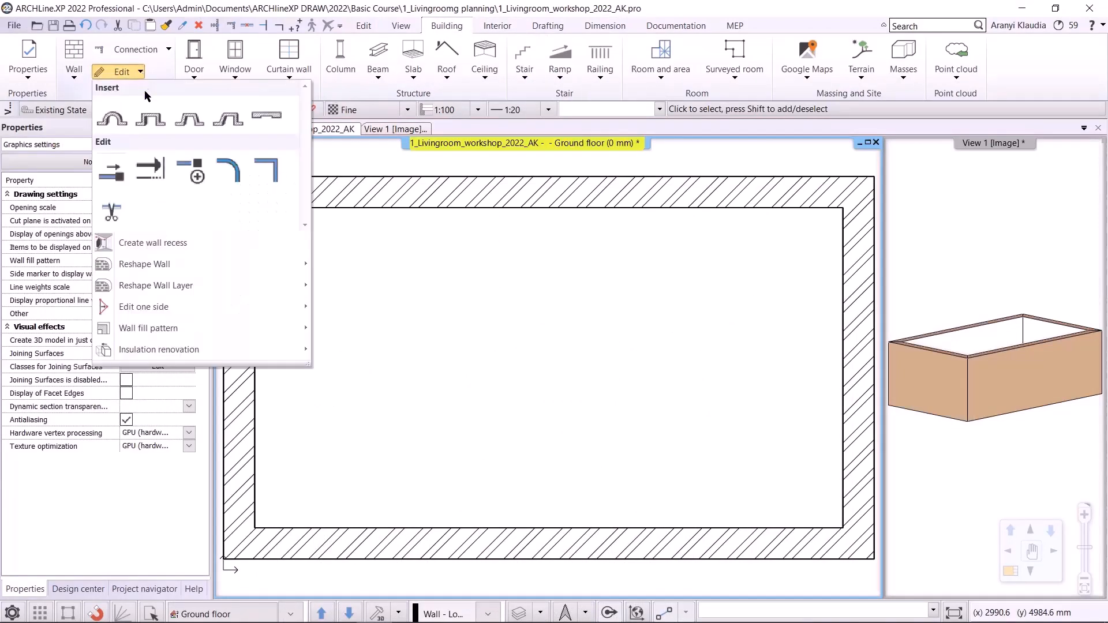
click(151, 128)
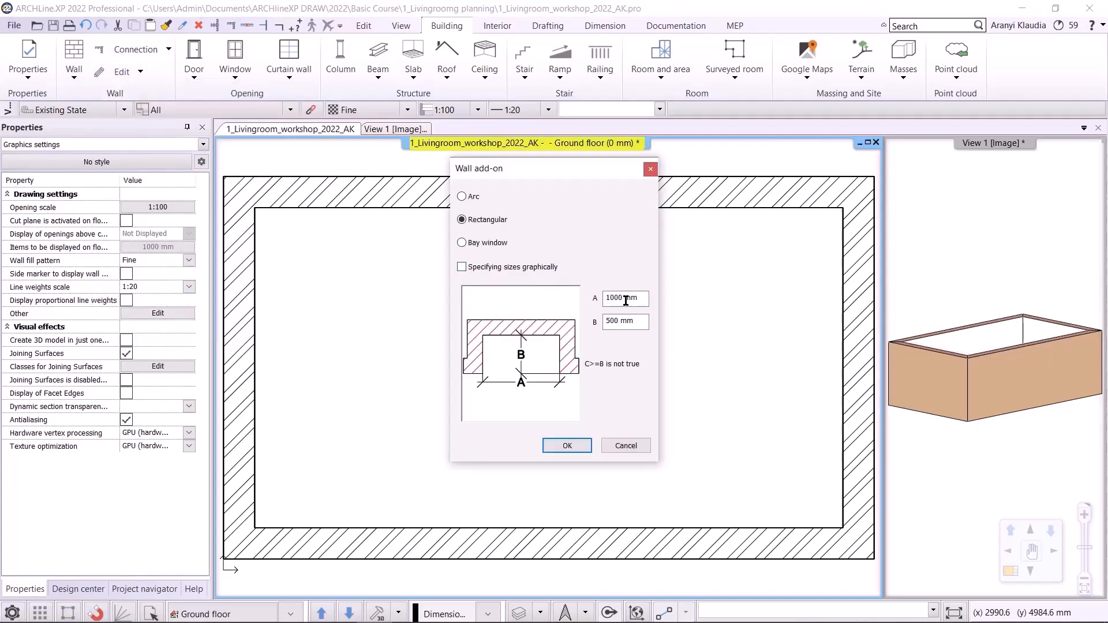
click(645, 300)
text(3000)
click(645, 322)
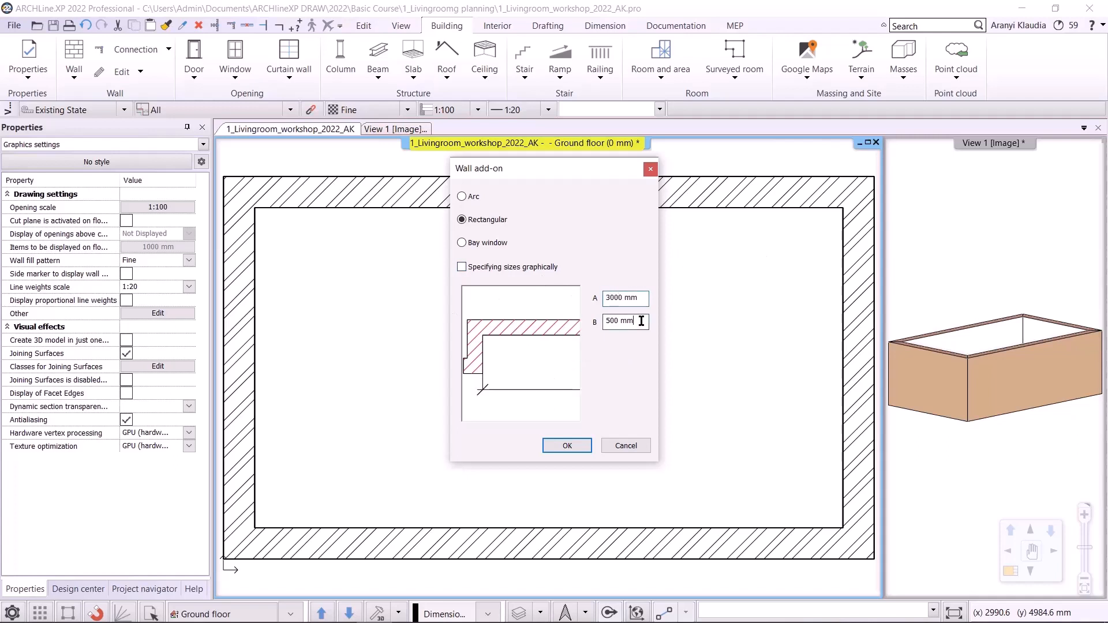
text(2240)
click(527, 351)
scroll(517, 323, down, 5)
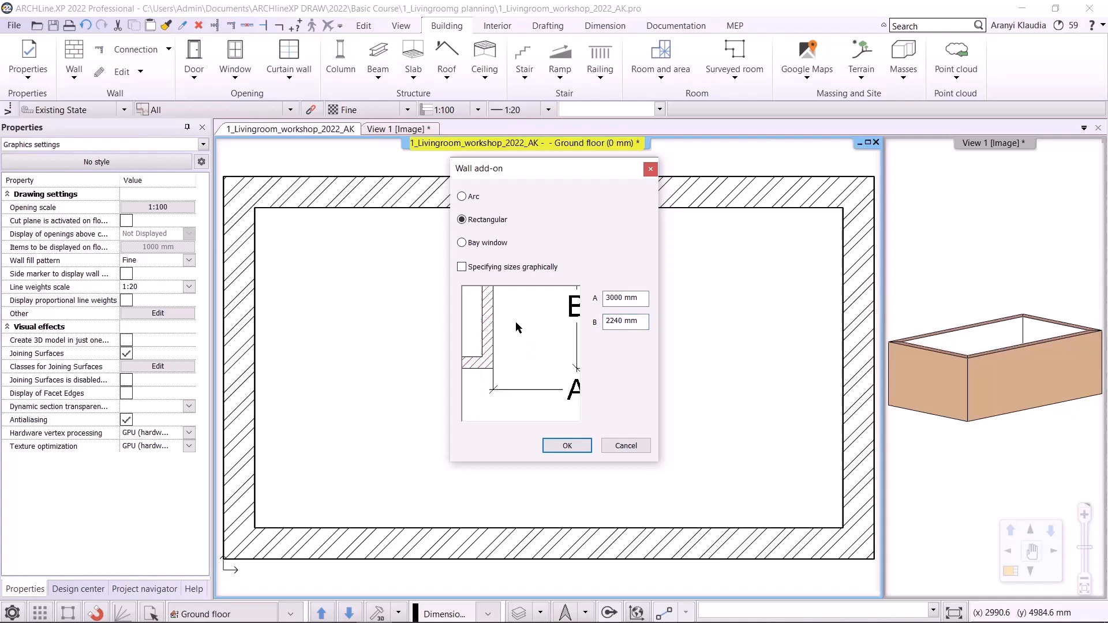
click(567, 447)
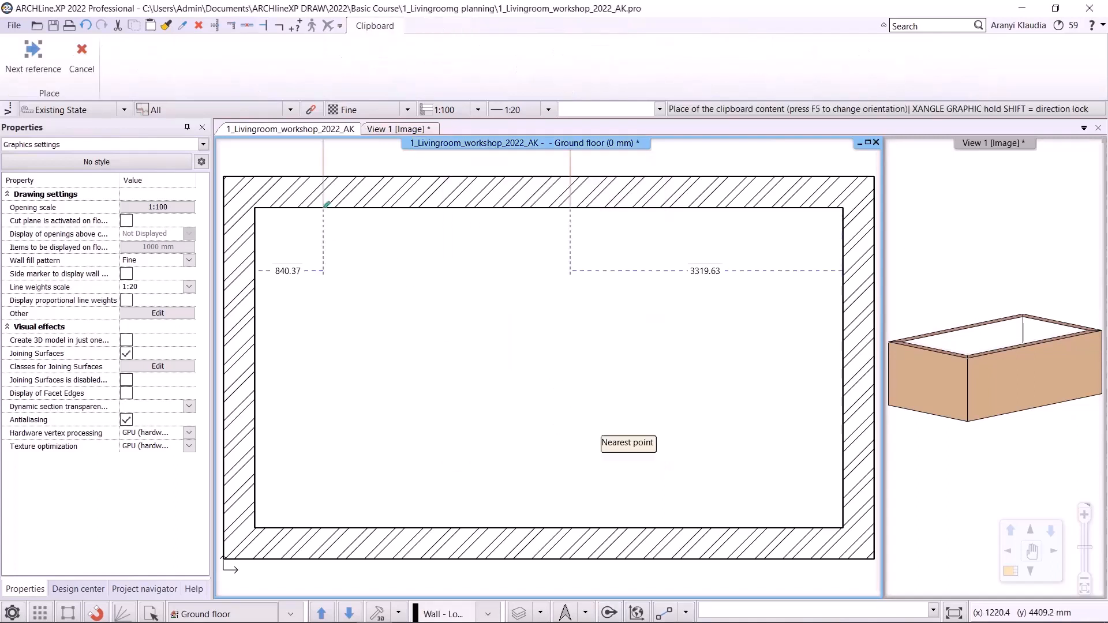
- Place the add-on at the room's upper-left inner corner
scroll(548, 368, down, 2)
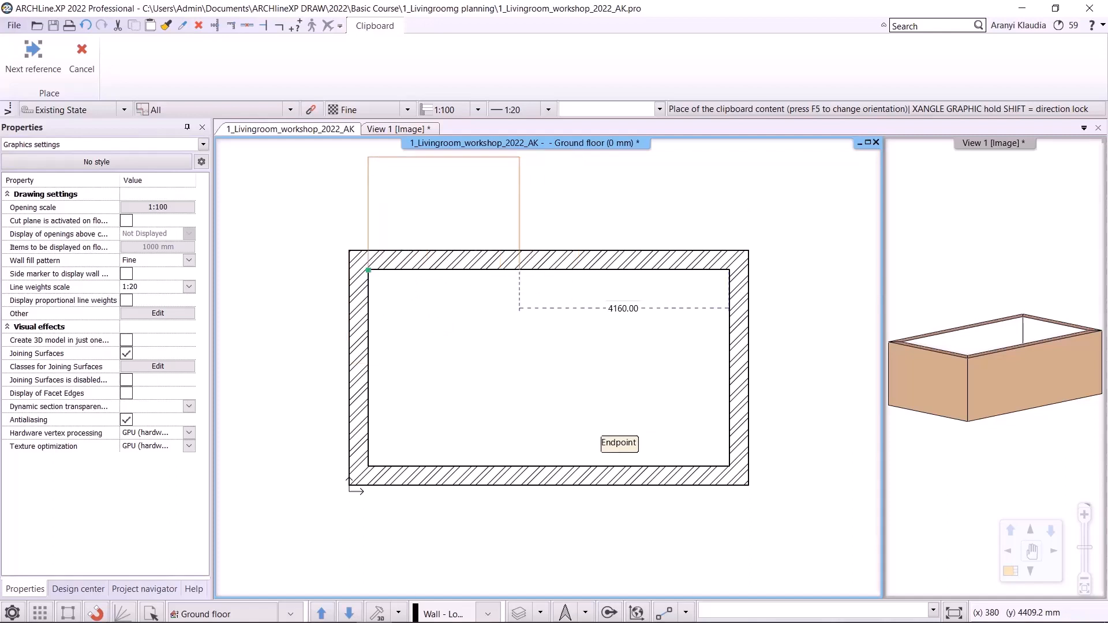
click(368, 269)
scroll(418, 286, down, 1)
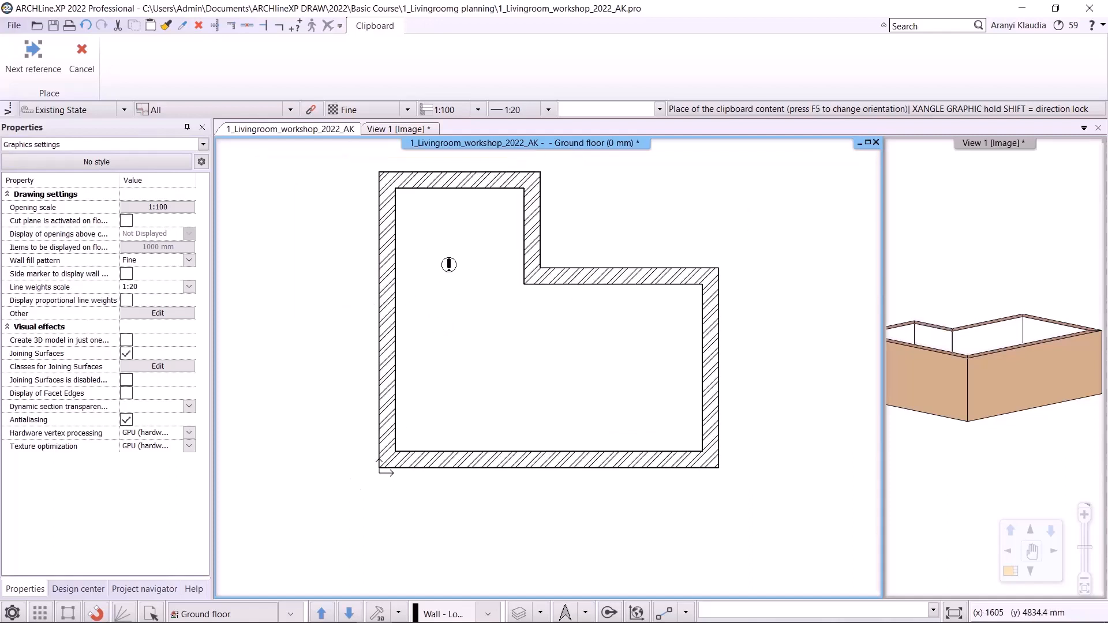
key(Escape)
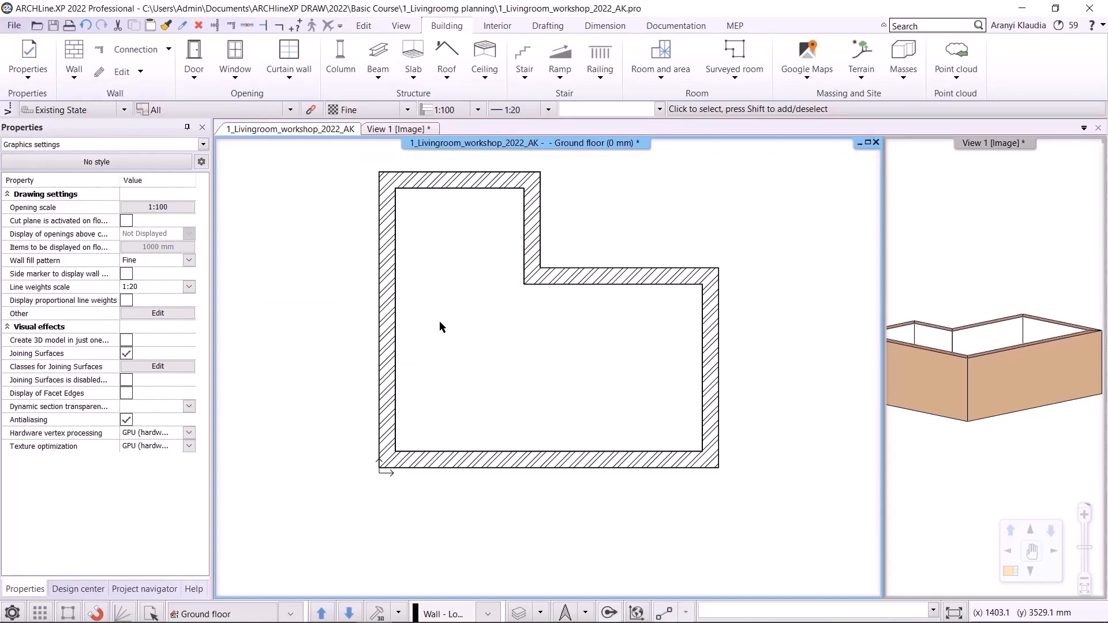
- Start another rectangular wall add-on with width A of 1400 mm and depth B of 500 mm
click(140, 71)
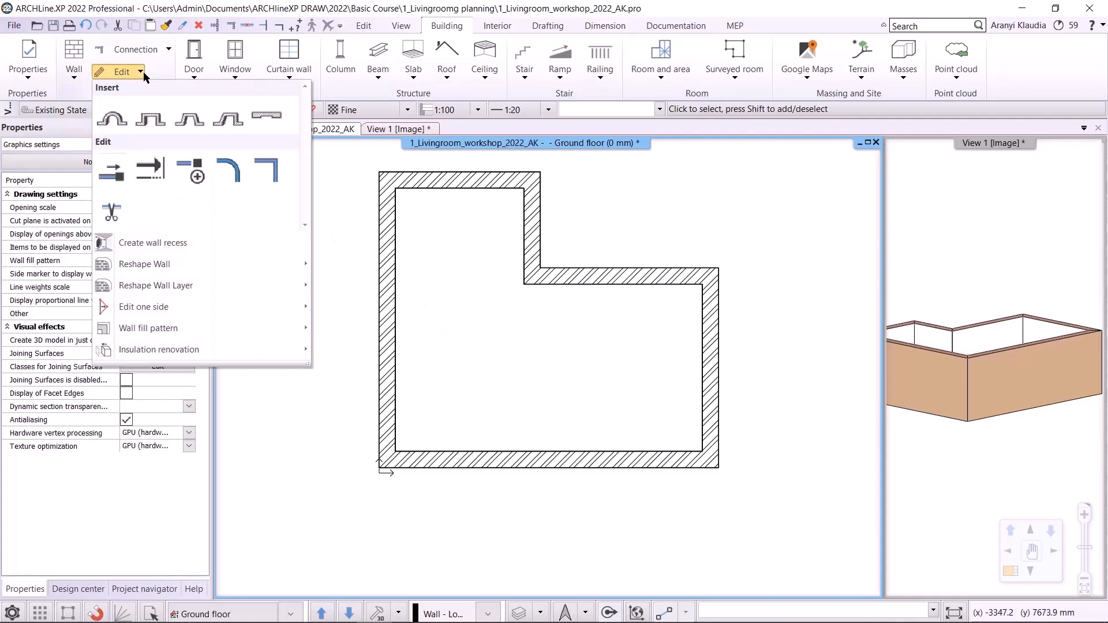
click(148, 120)
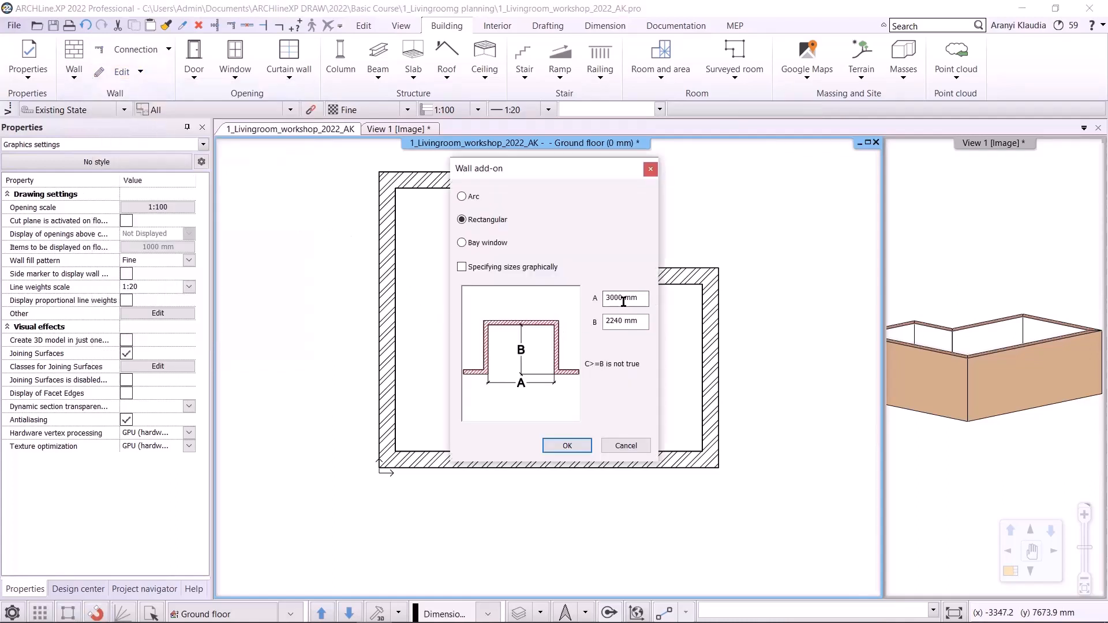
drag(639, 298, 535, 303)
text(1400)
drag(639, 323, 560, 311)
text(500)
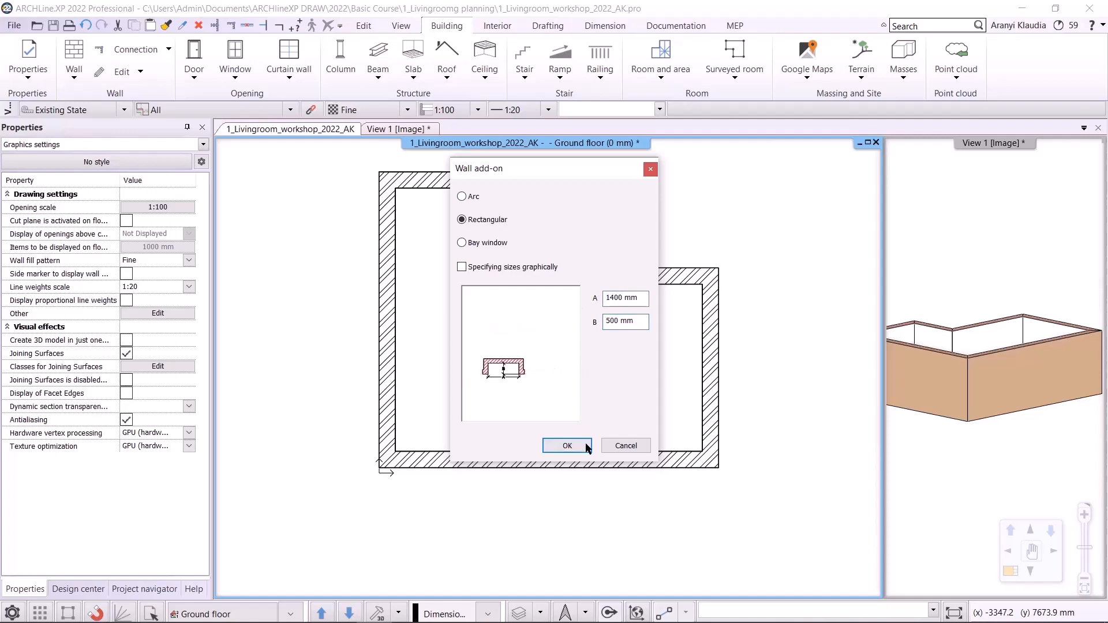
click(567, 446)
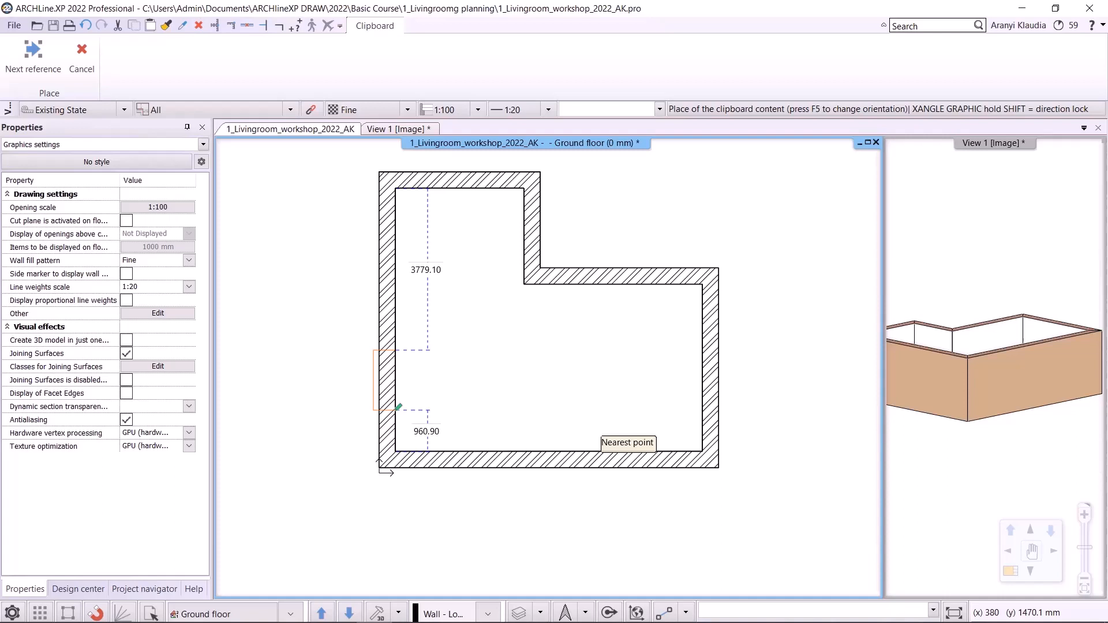
- Switch the placement reference and place the second add-on on the room's left wall near its lower end
click(33, 55)
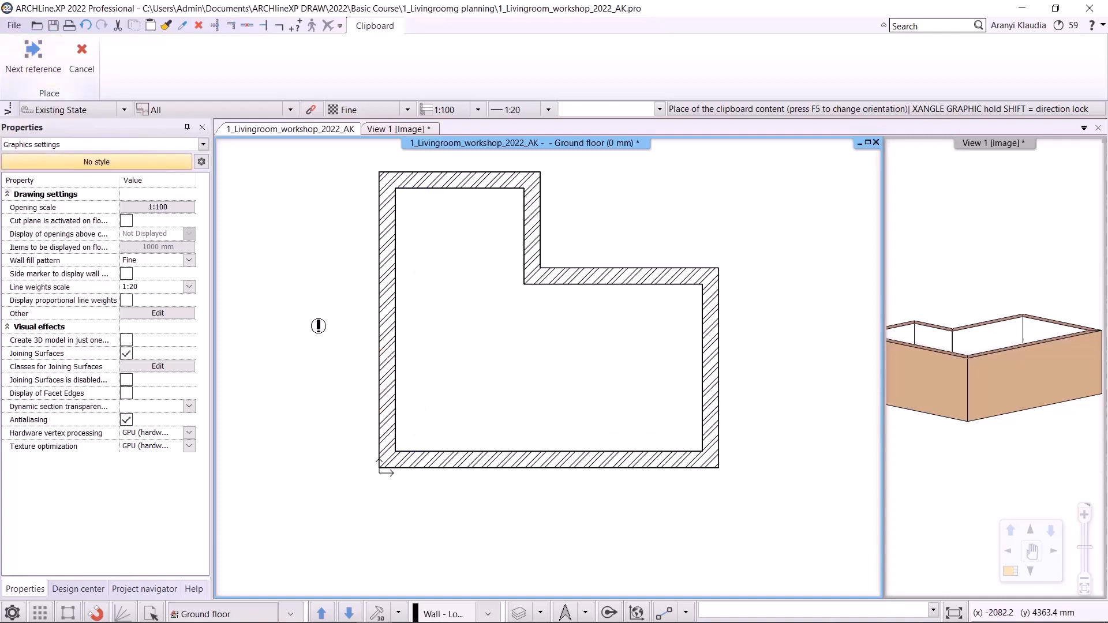
click(16, 62)
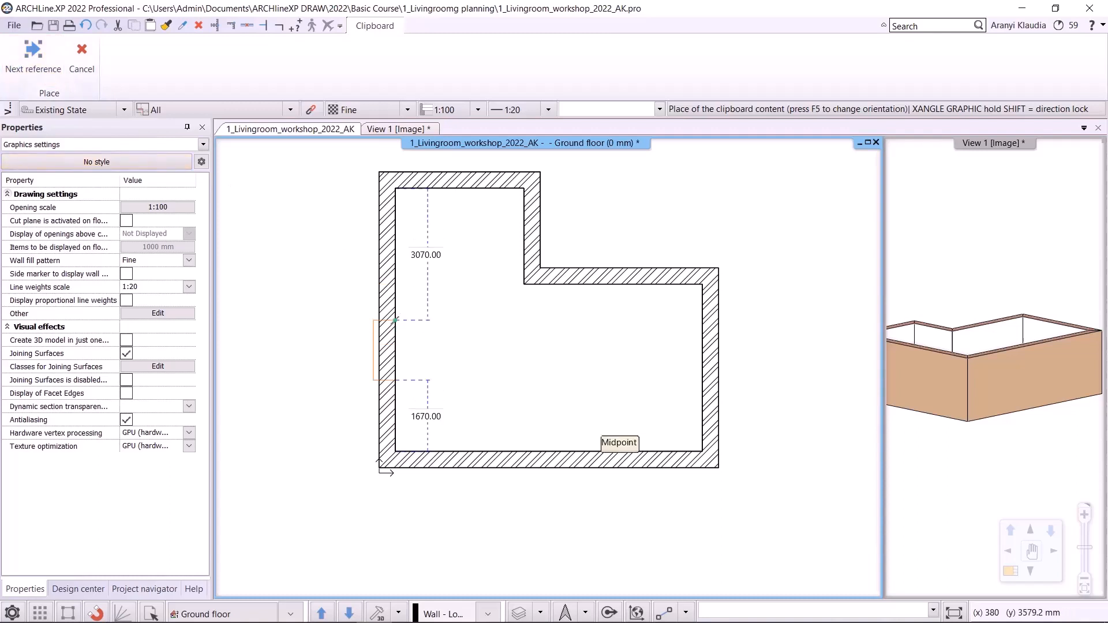
click(33, 55)
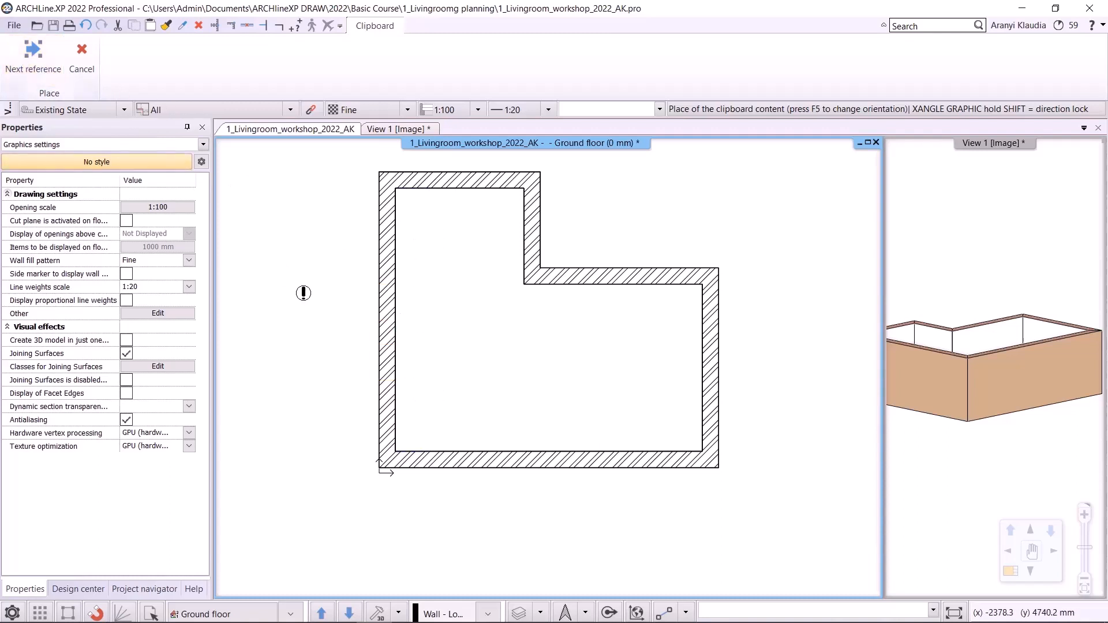
click(33, 55)
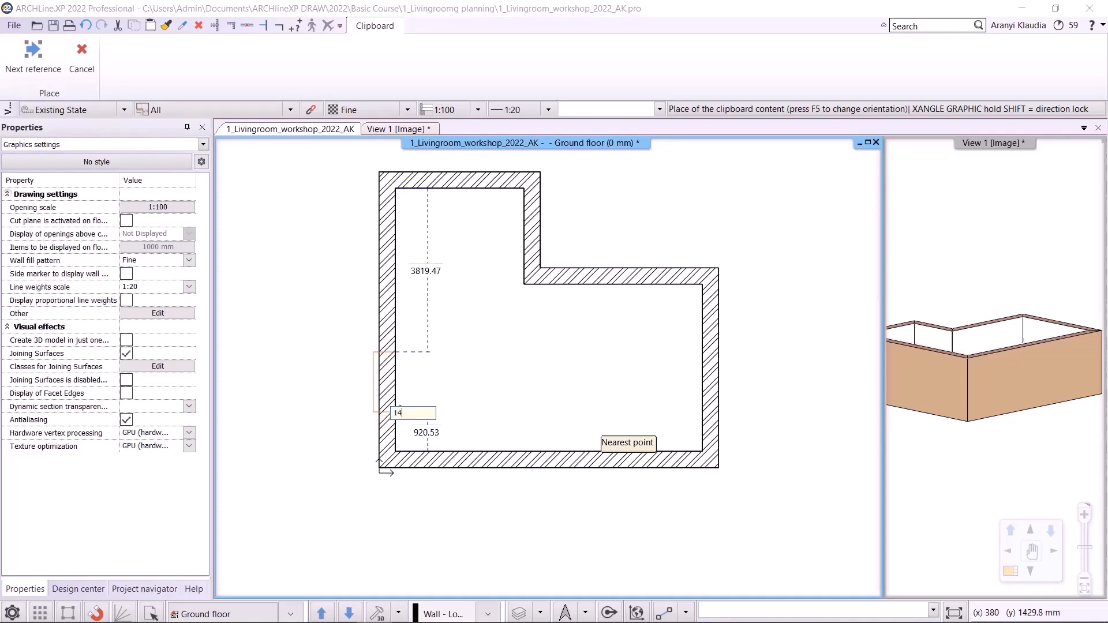
click(405, 412)
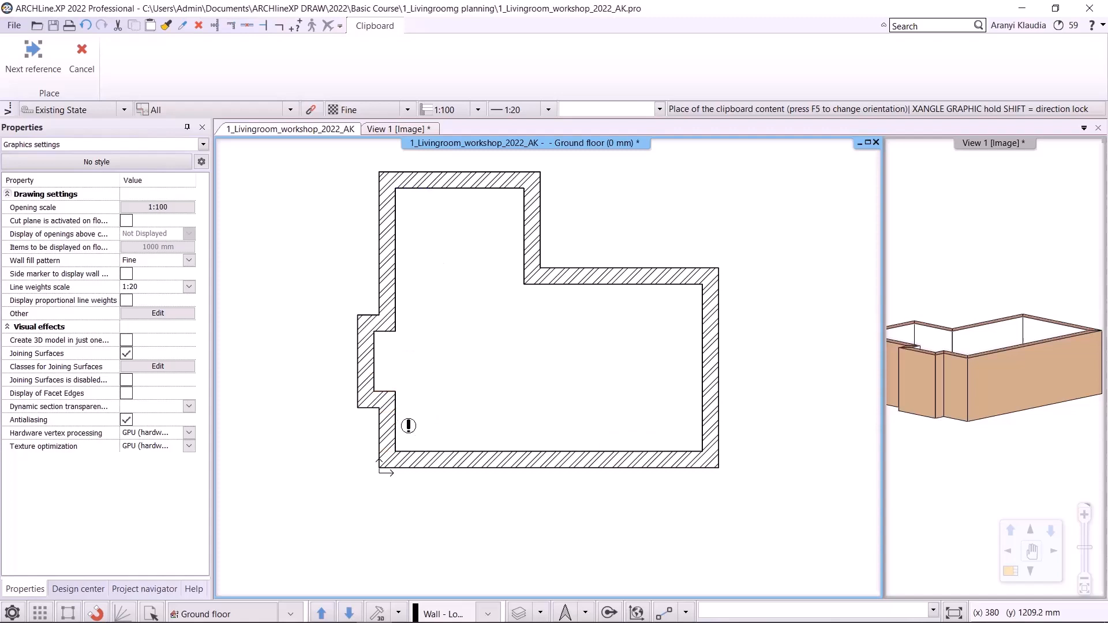
key(Escape)
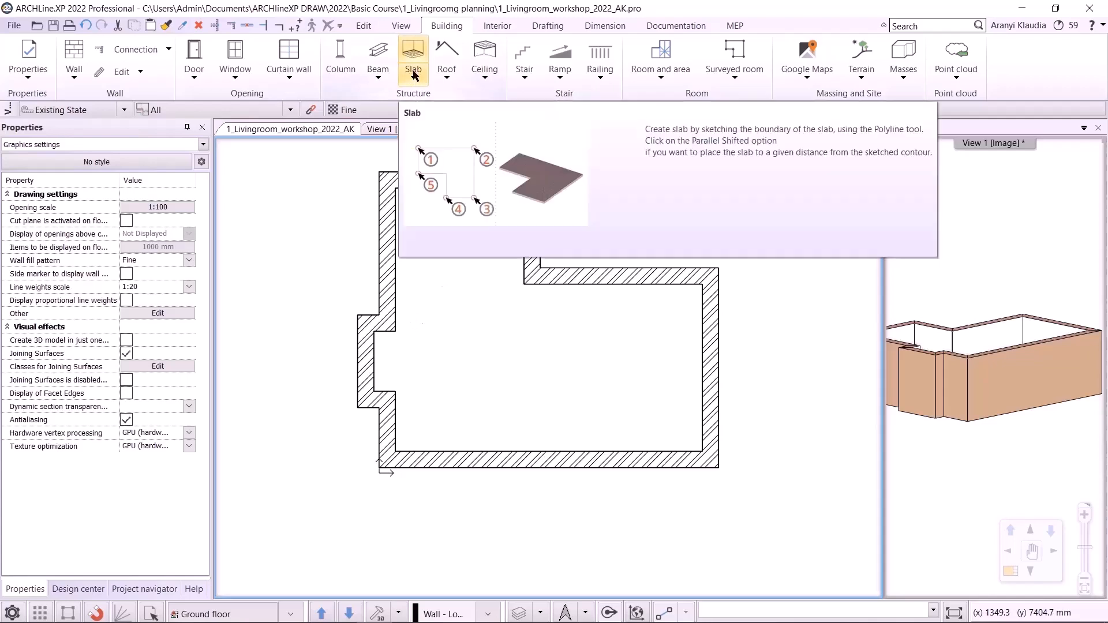
- Open the Slab properties to review the default slab settings and close them
right_click(412, 49)
click(430, 59)
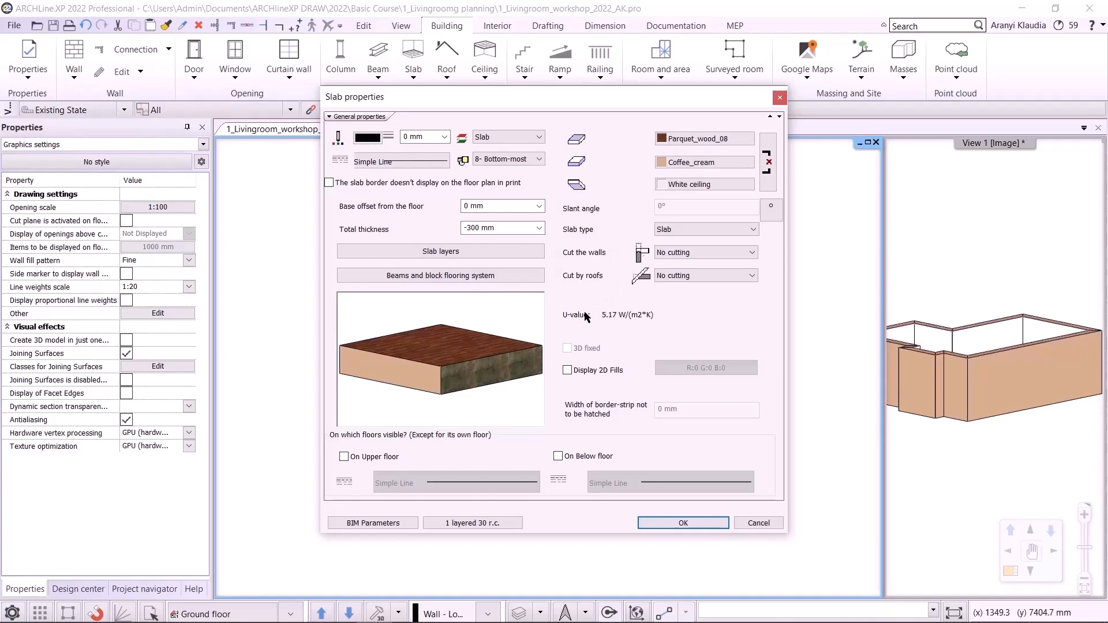
click(672, 523)
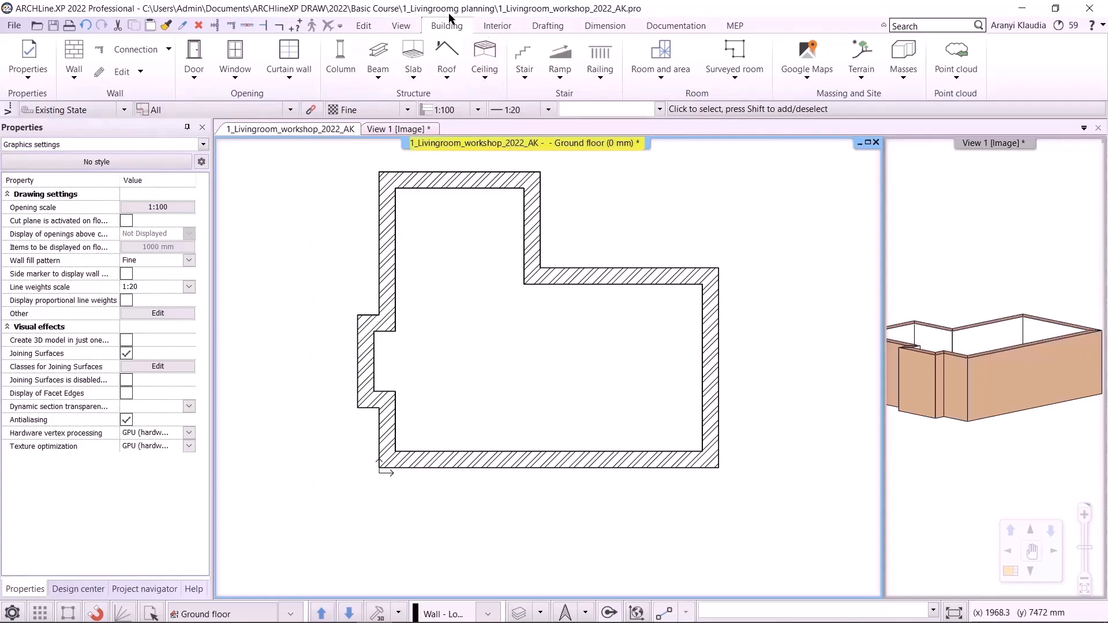
- Create a slab by walls by enclosing the whole room in a selection rectangle
click(411, 81)
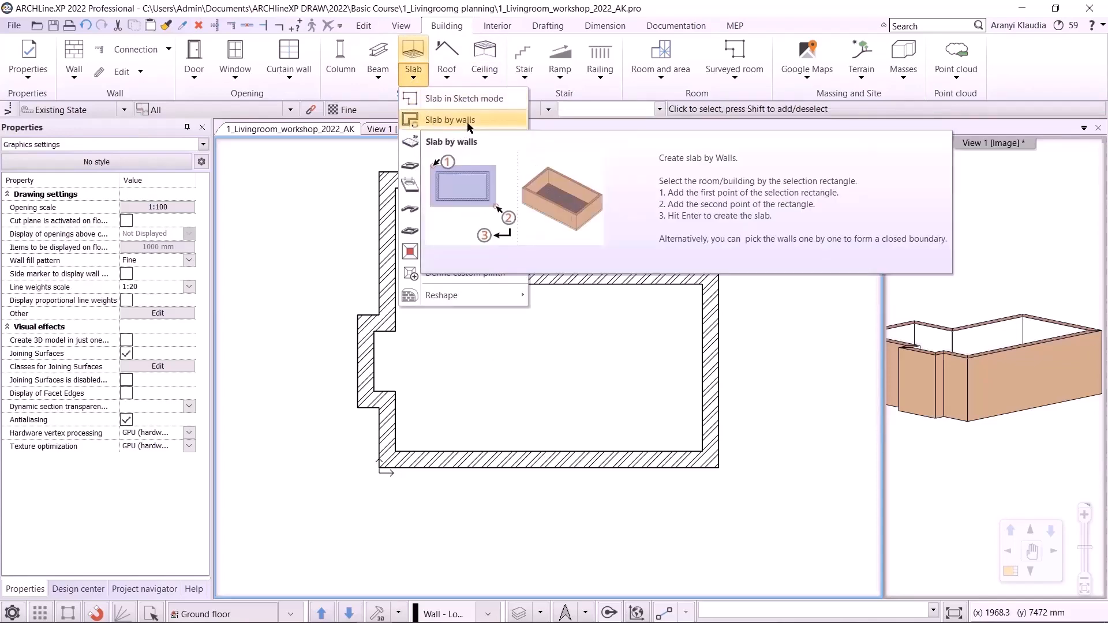
click(470, 122)
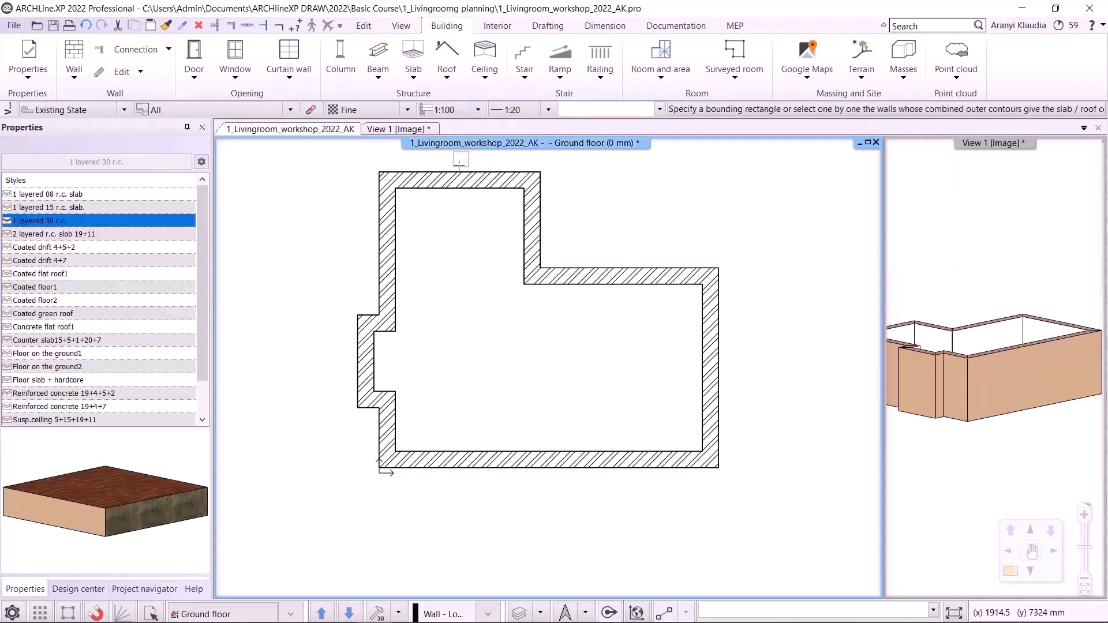
click(343, 193)
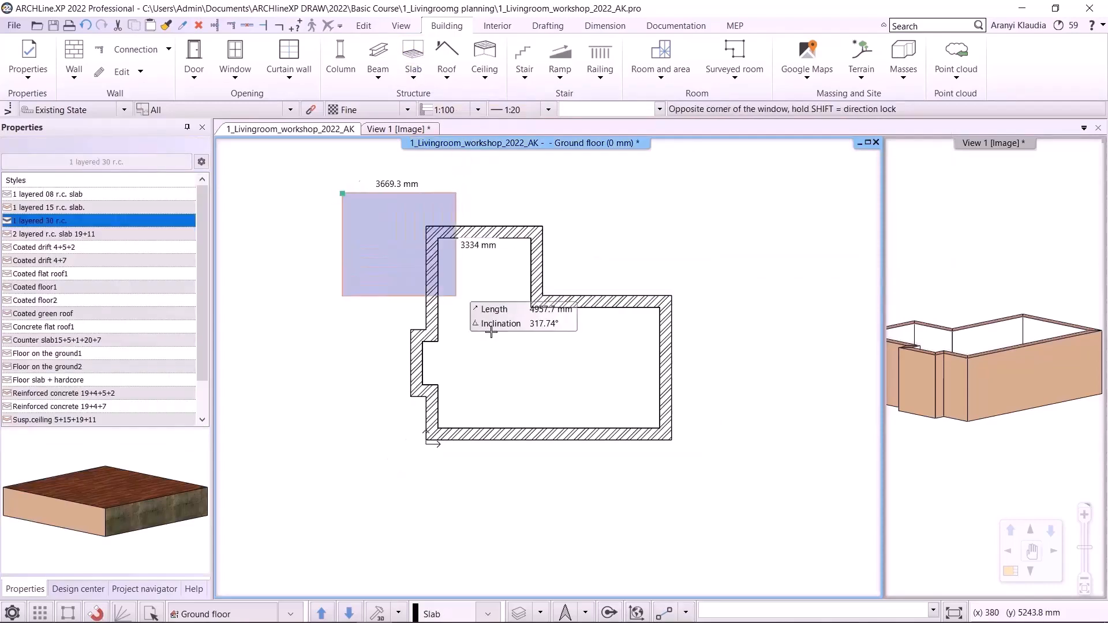
click(736, 495)
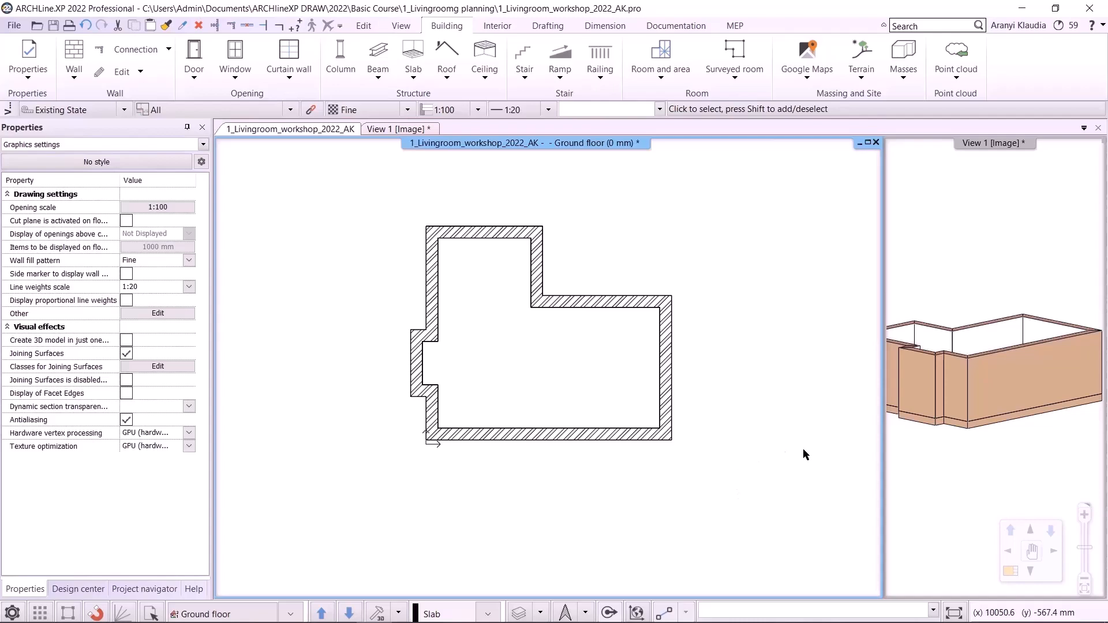
- Inspect the walls and the new slab in the 3D view from several angles
click(402, 129)
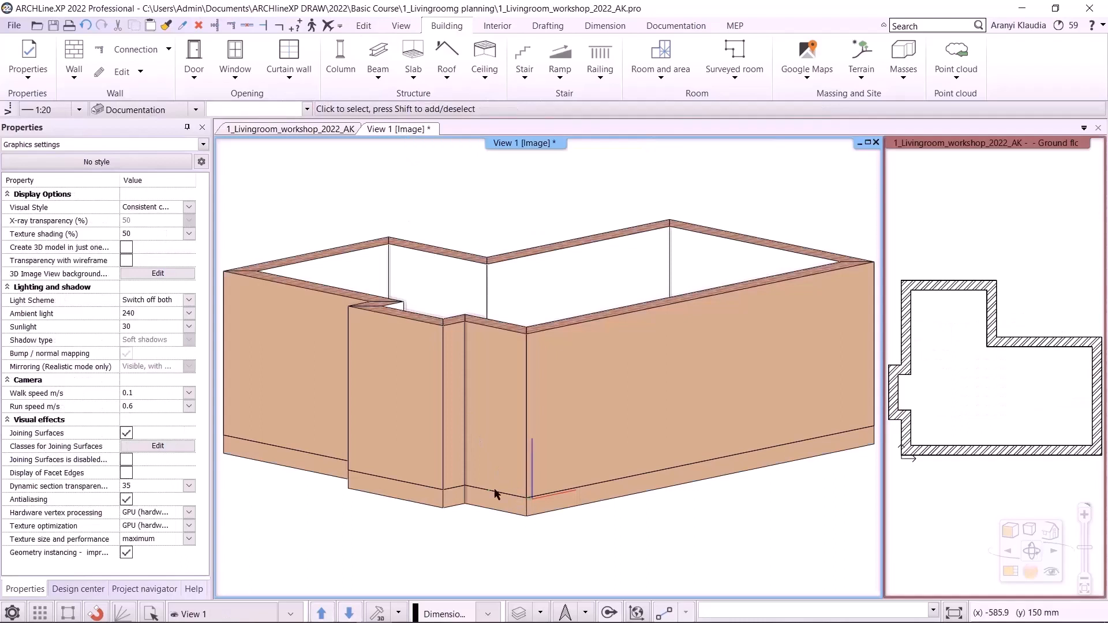
scroll(511, 418, down, 3)
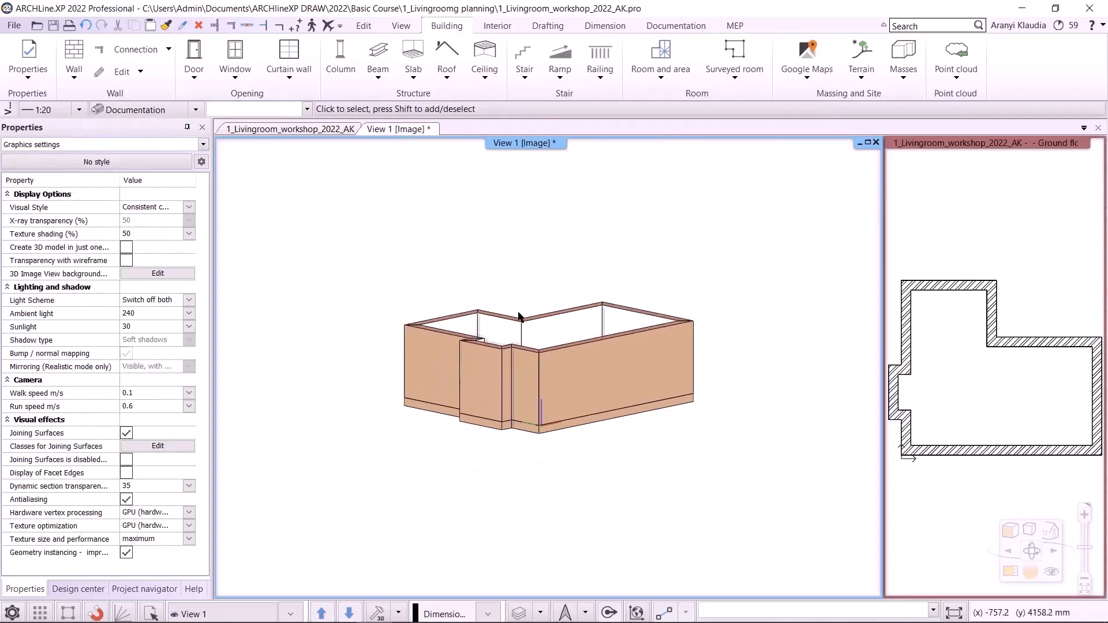
scroll(518, 317, up, 3)
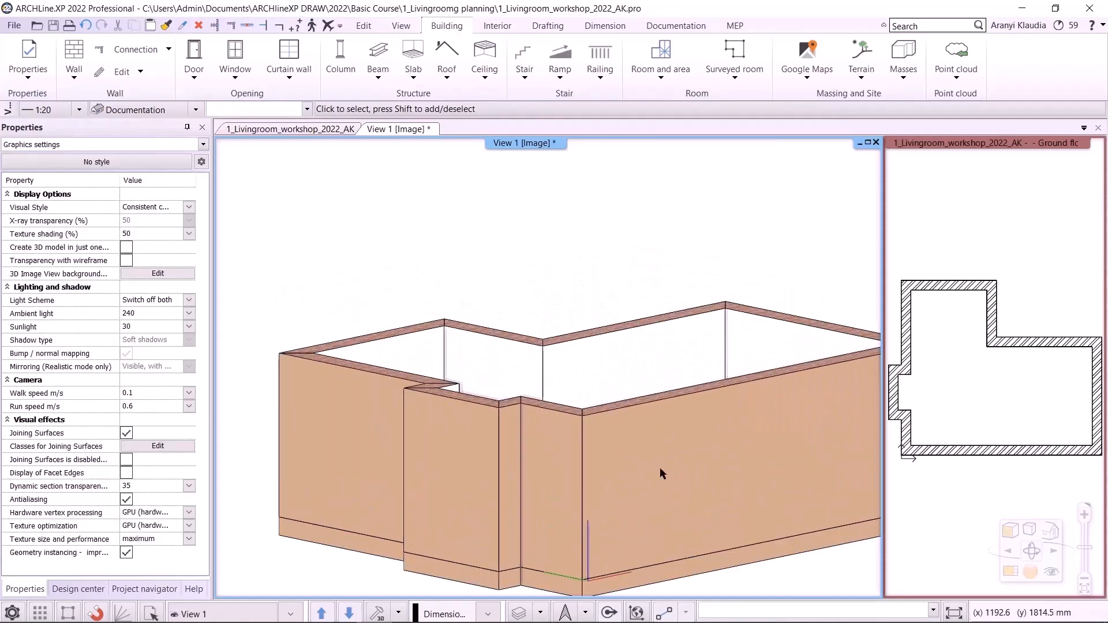
middle_drag(660, 467, 583, 381)
scroll(567, 388, down, 3)
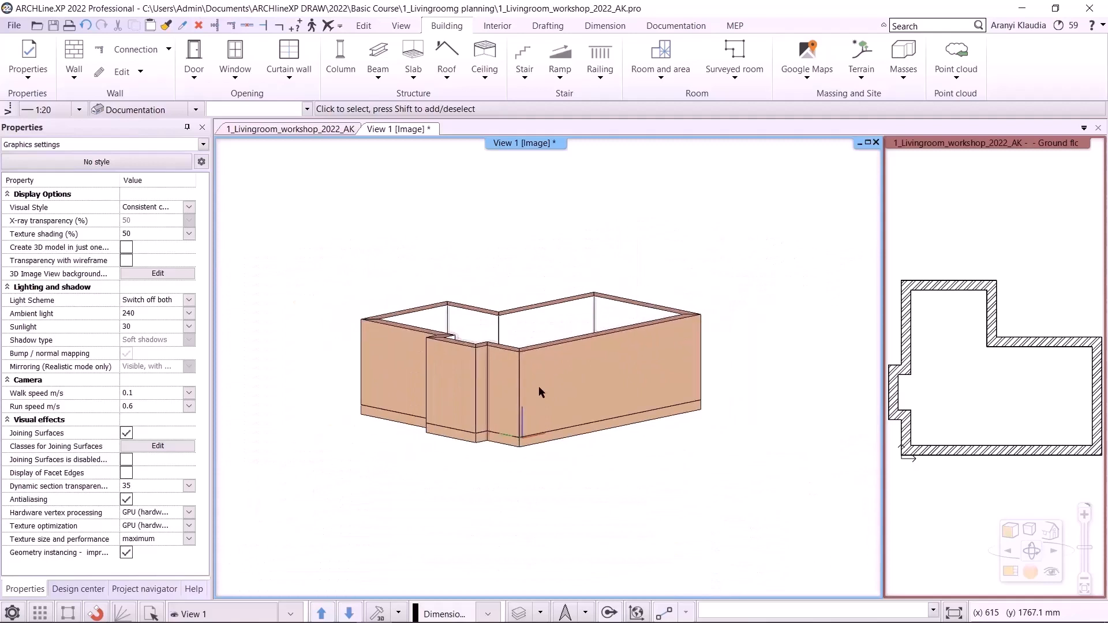
scroll(538, 386, up, 3)
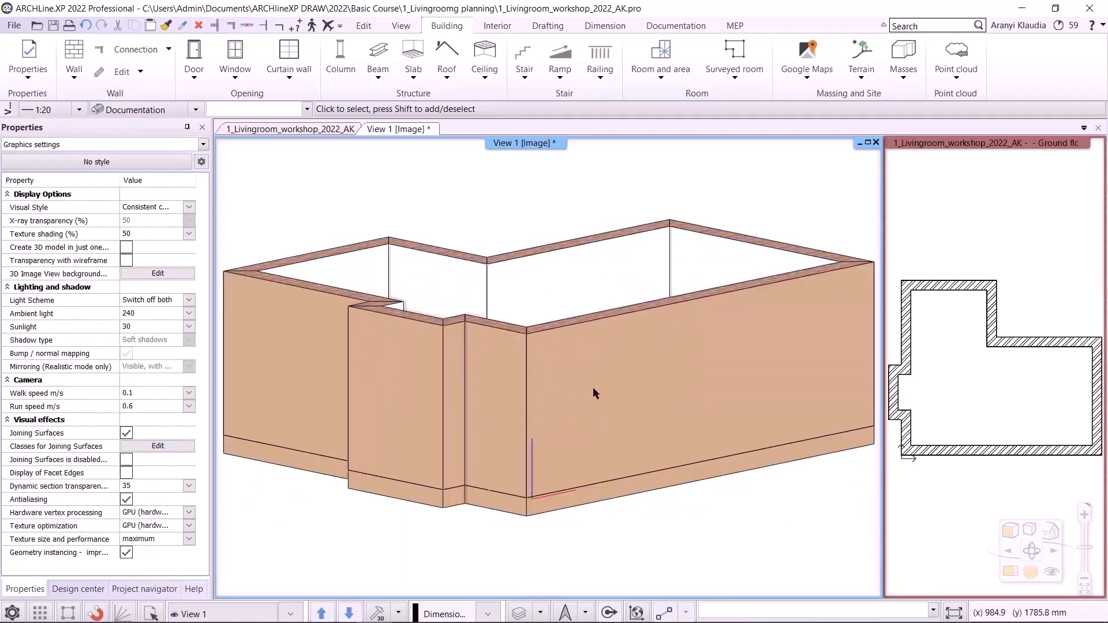
scroll(594, 389, down, 2)
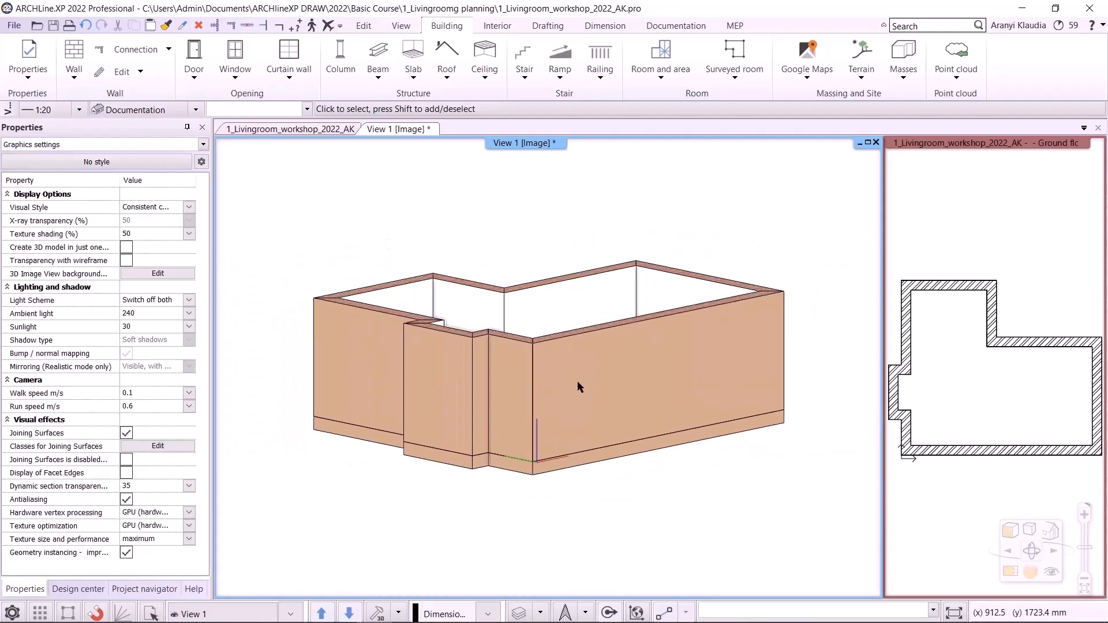
middle_drag(577, 342, 619, 389)
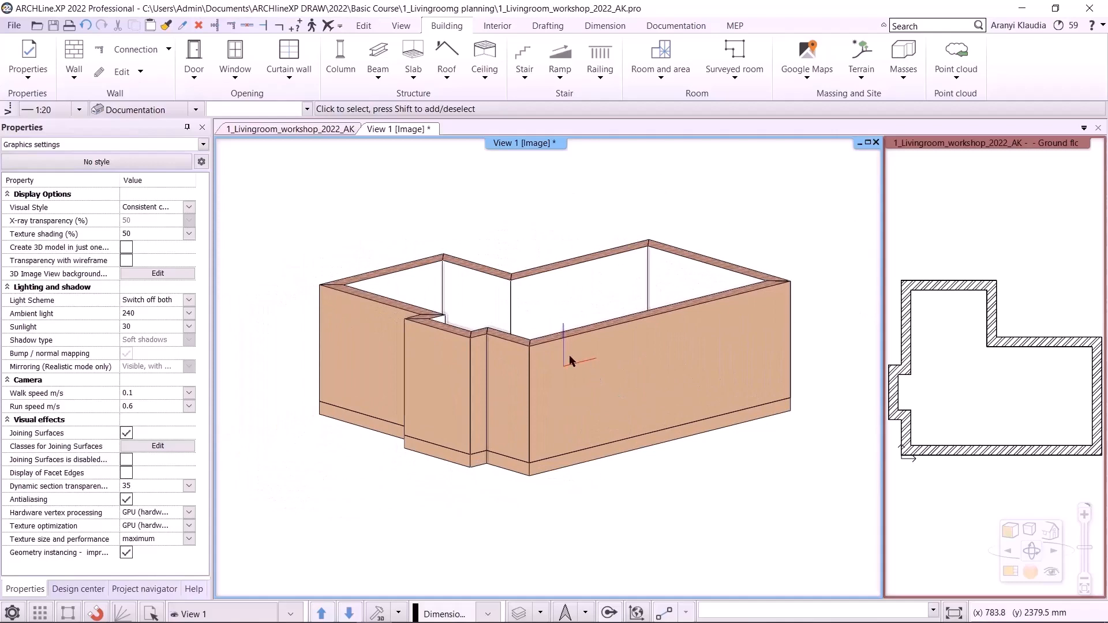
- In the floor plan, open the default Plain ceiling properties and set its relative elevation to 2800 mm
click(290, 128)
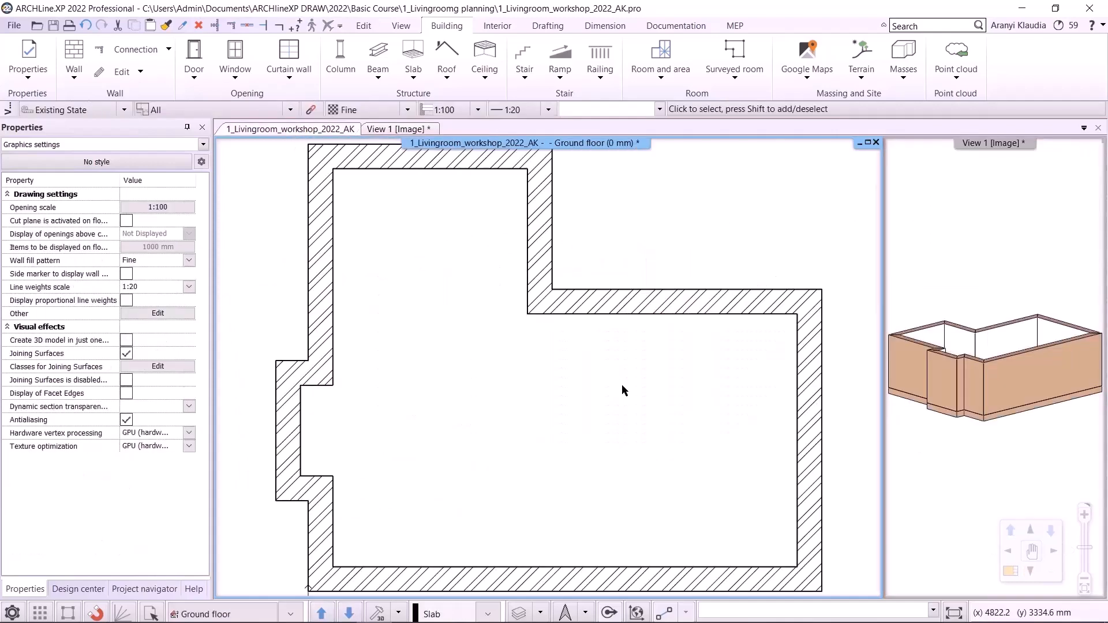
click(497, 81)
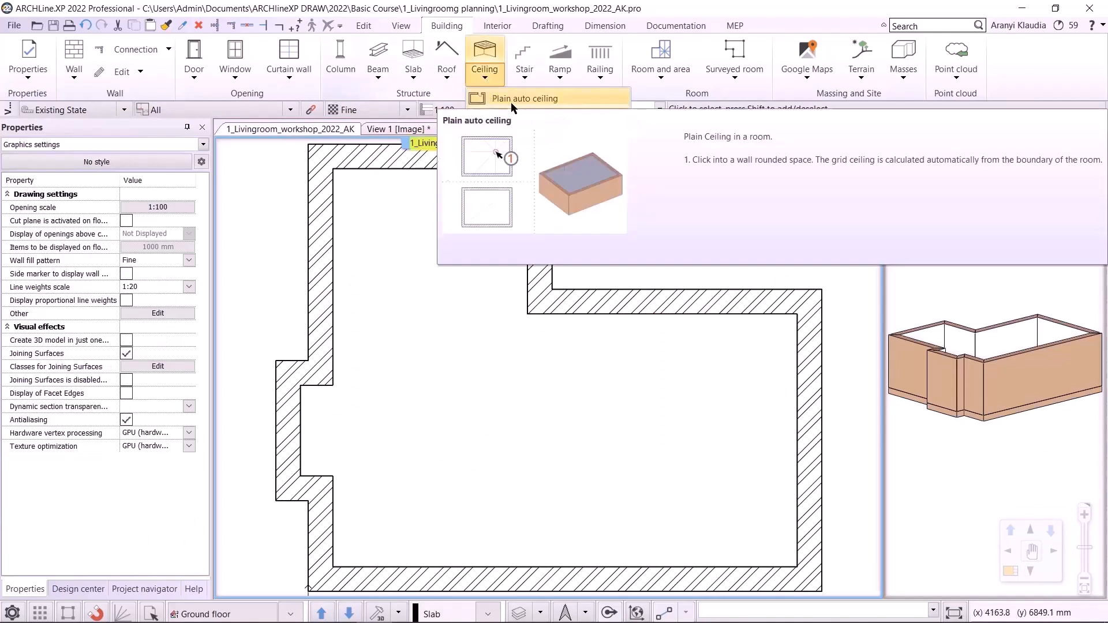
right_click(511, 105)
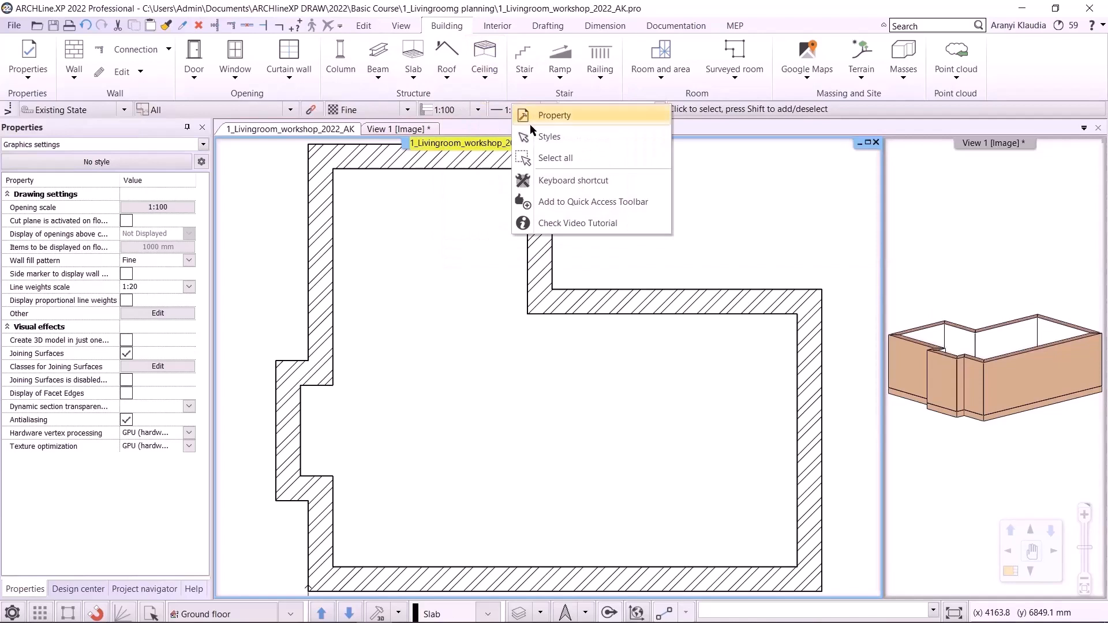
click(28, 60)
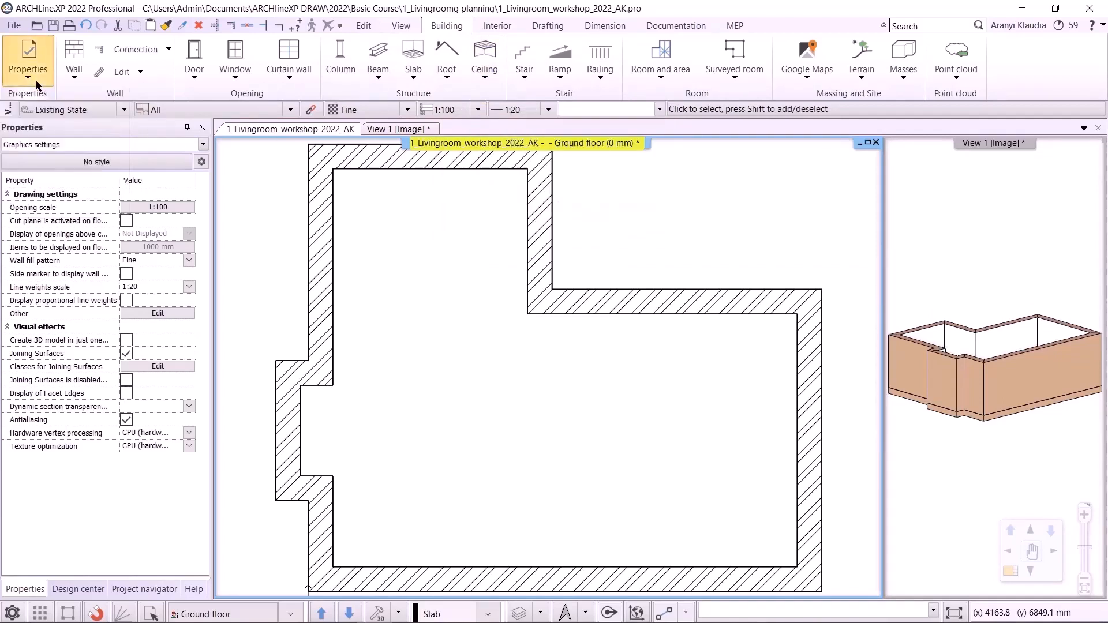
click(28, 61)
mouse_move(51, 140)
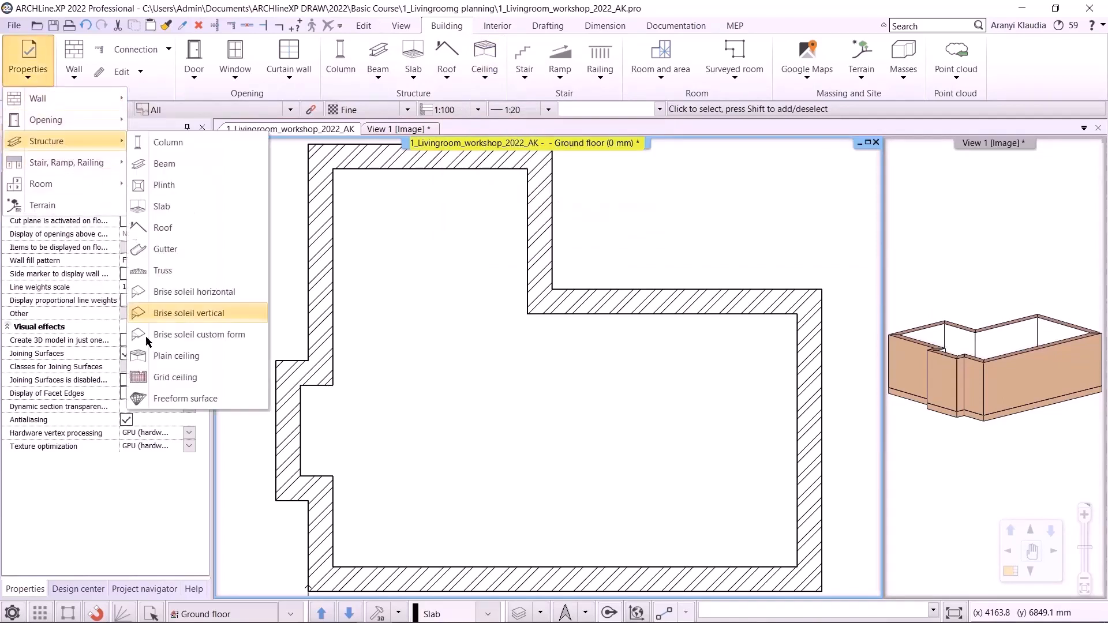
click(176, 355)
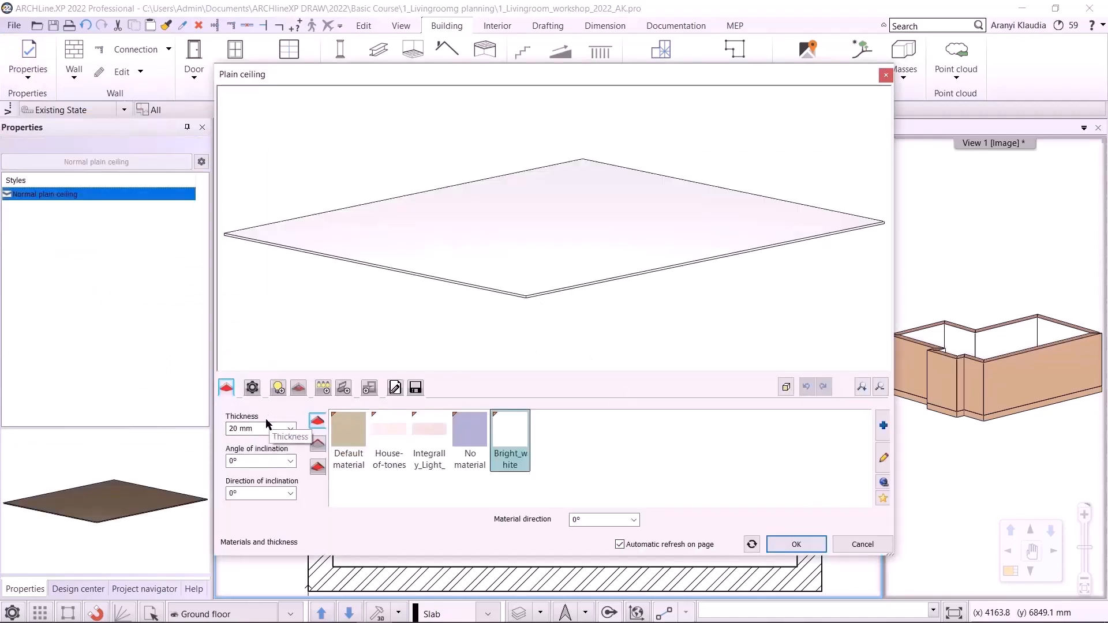
click(395, 387)
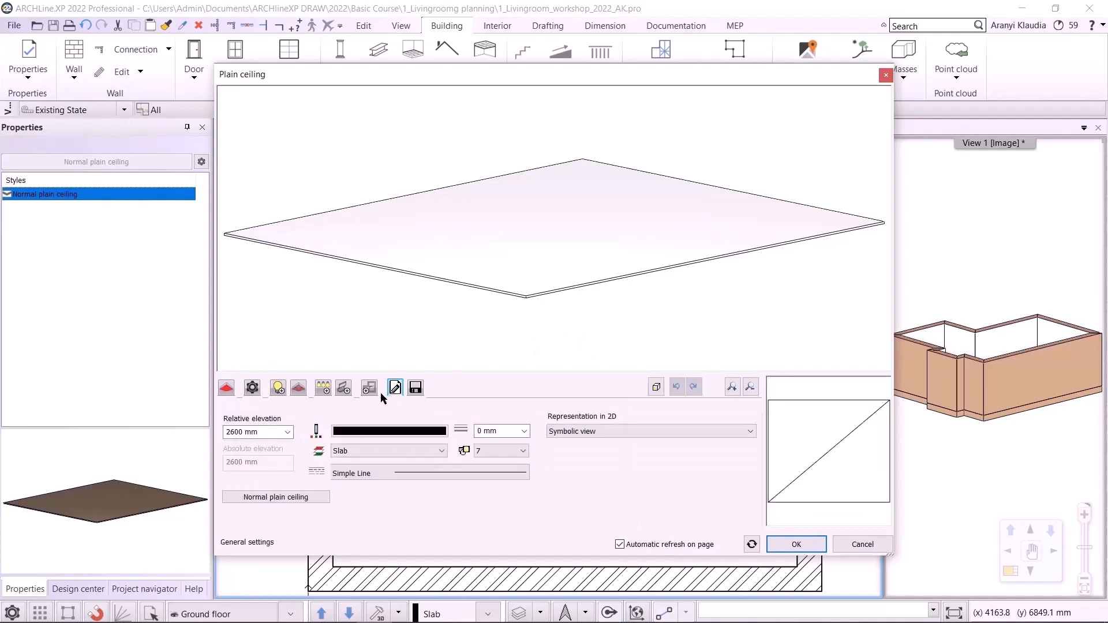
double_click(247, 430)
click(237, 431)
key(BackSpace)
text(8)
click(784, 545)
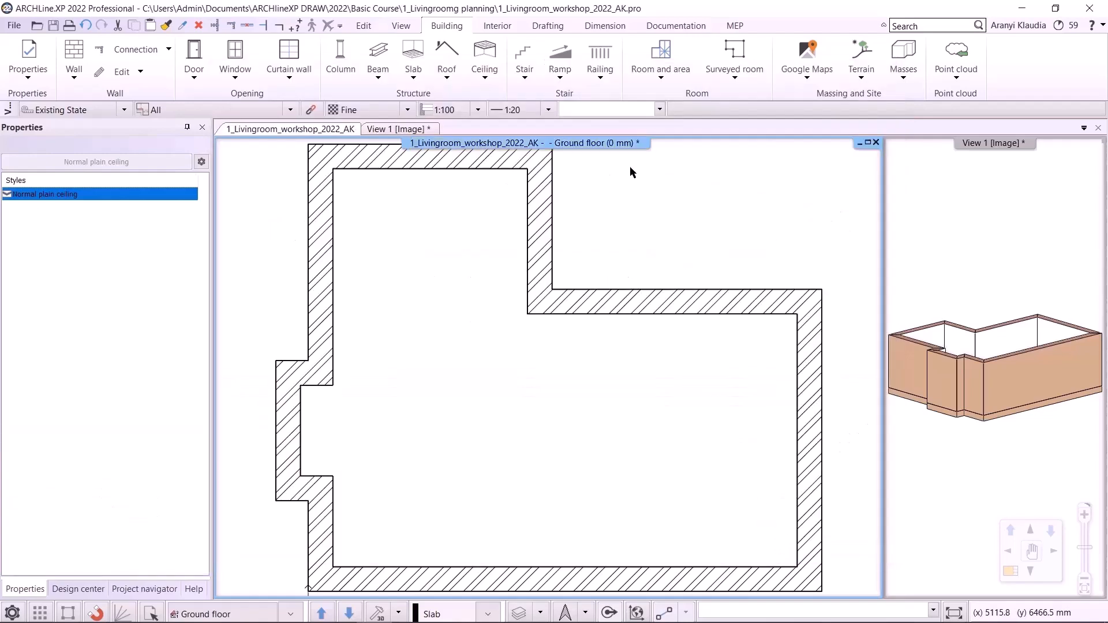
- Place a plain auto ceiling by picking a point inside the room, then leave the command
click(485, 74)
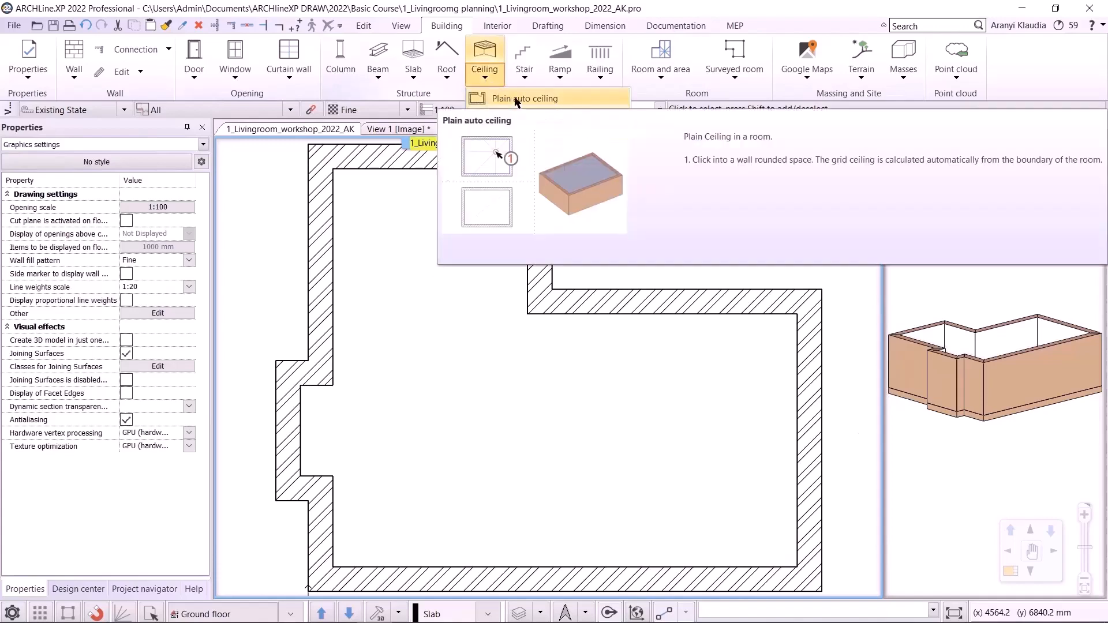
click(513, 99)
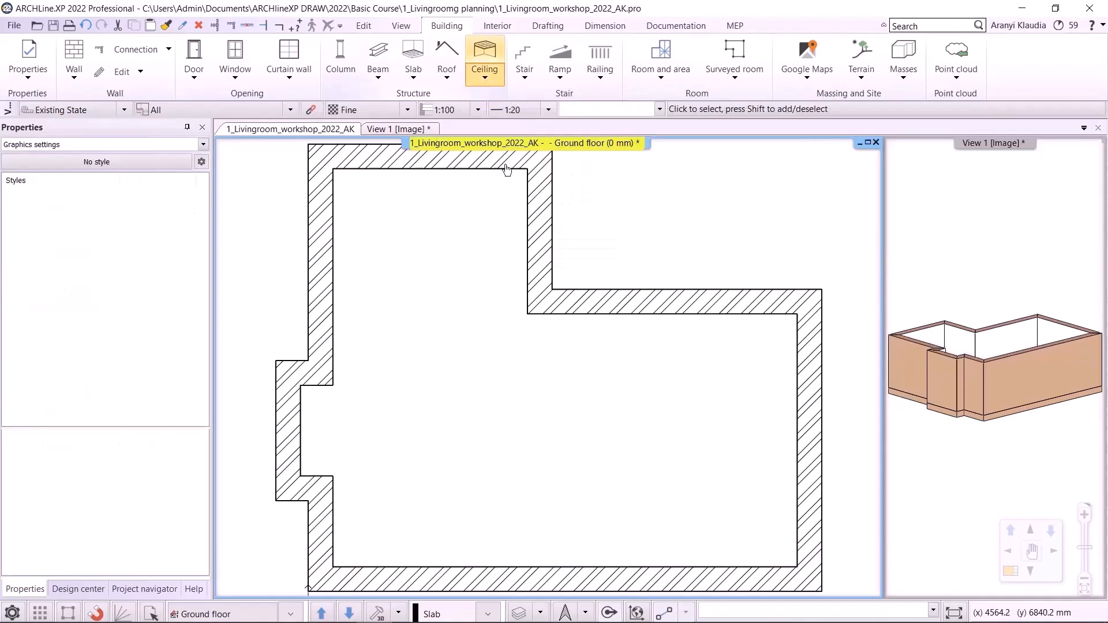
click(487, 462)
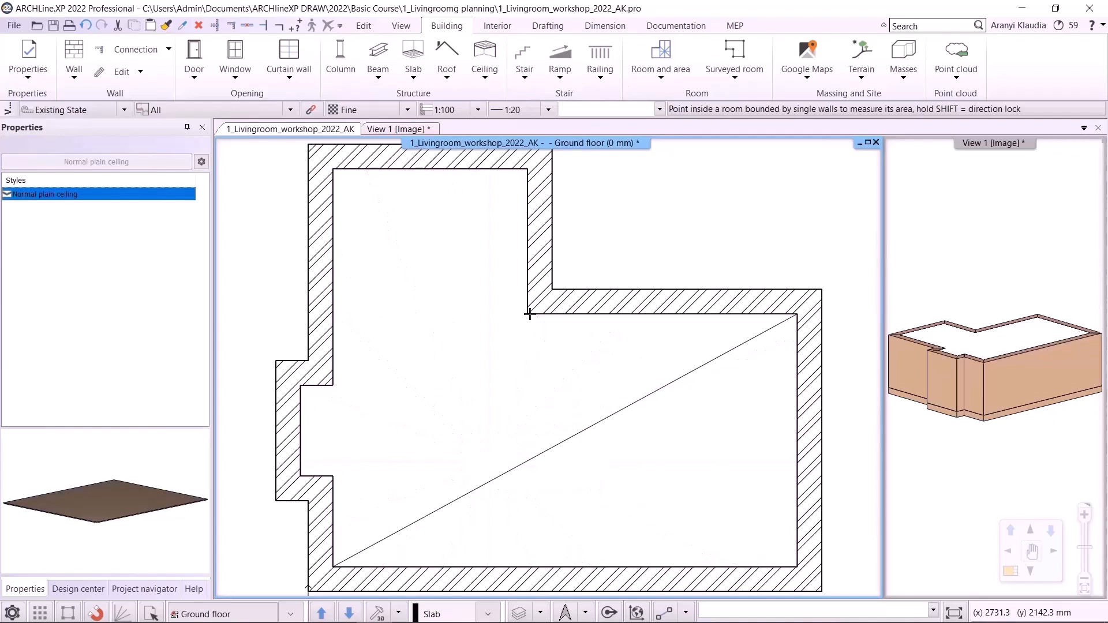
key(Escape)
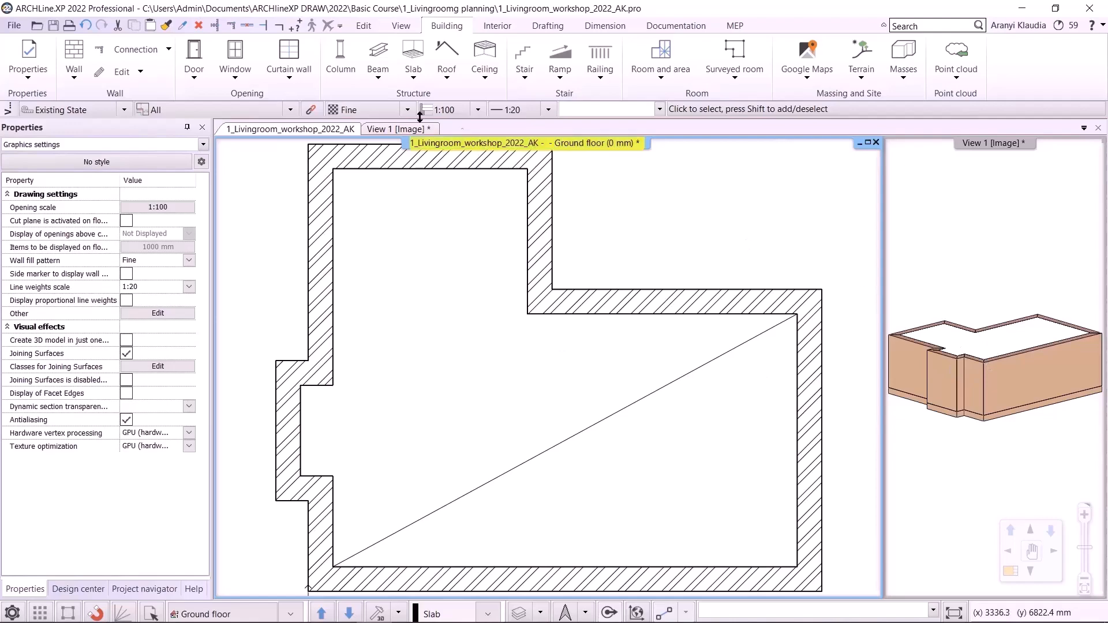
- Switch to the 3D view and save the project
click(391, 130)
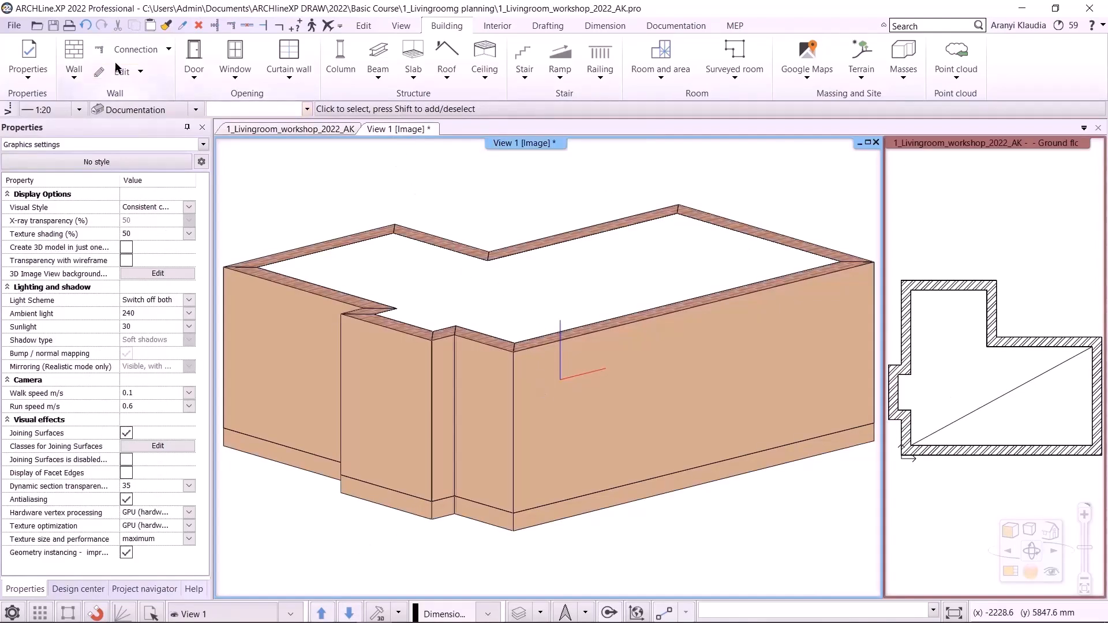
click(53, 25)
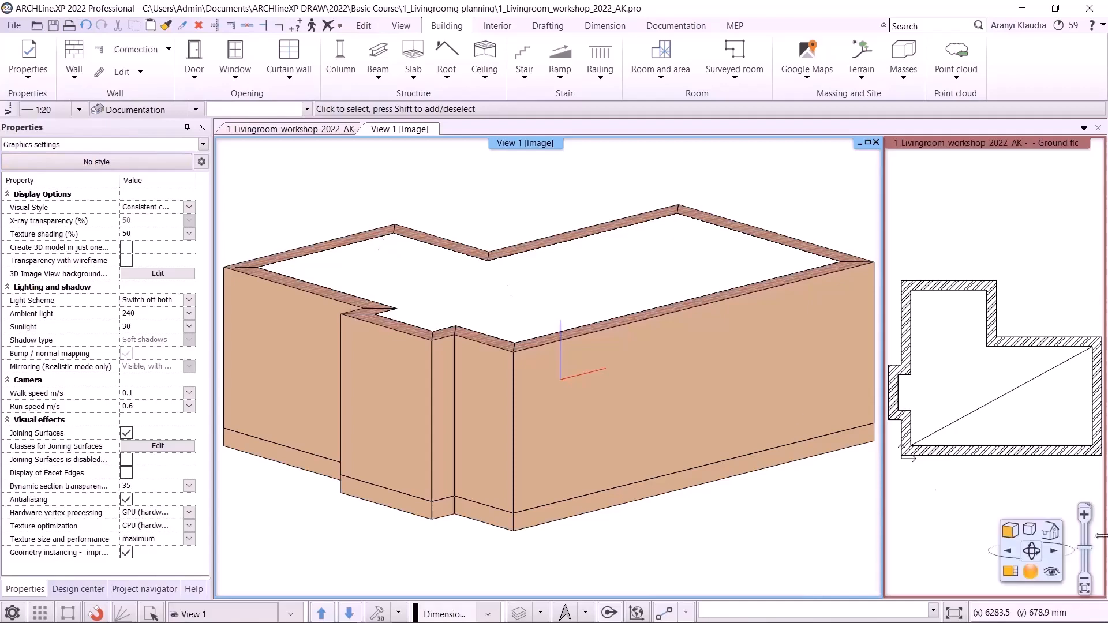
- Check the model with the ceiling from the preset top, front and axonometric views
click(1053, 531)
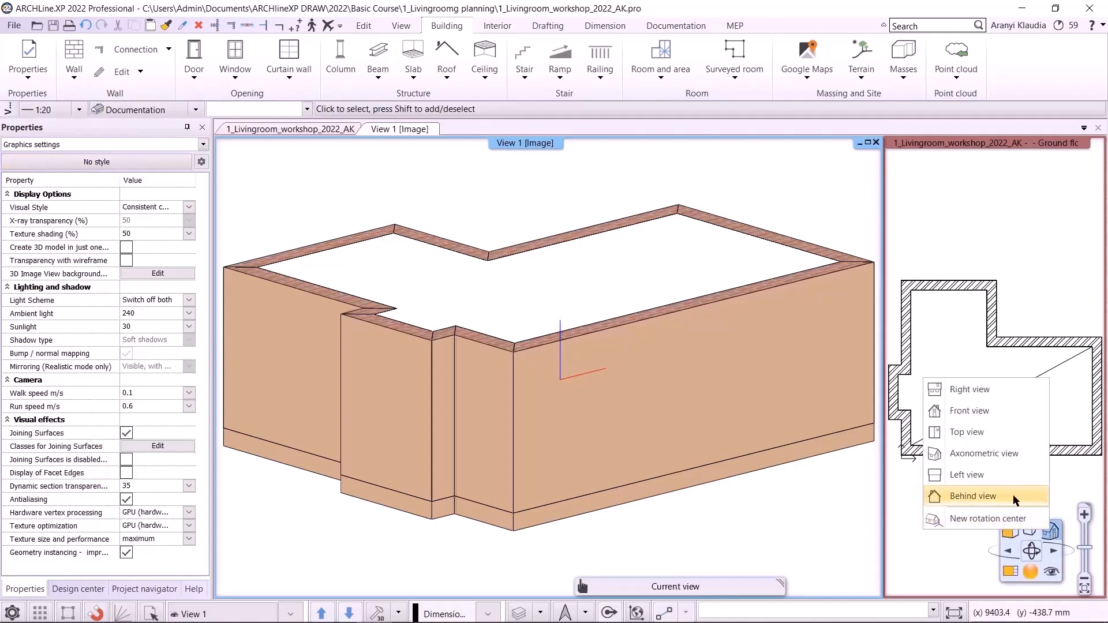
click(974, 428)
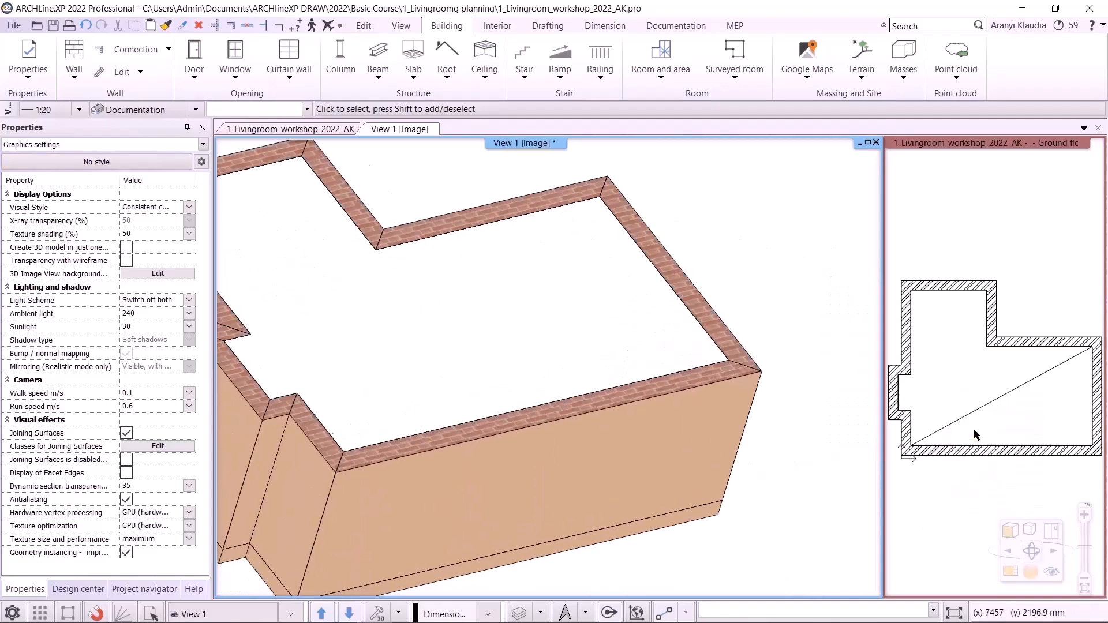
click(1052, 531)
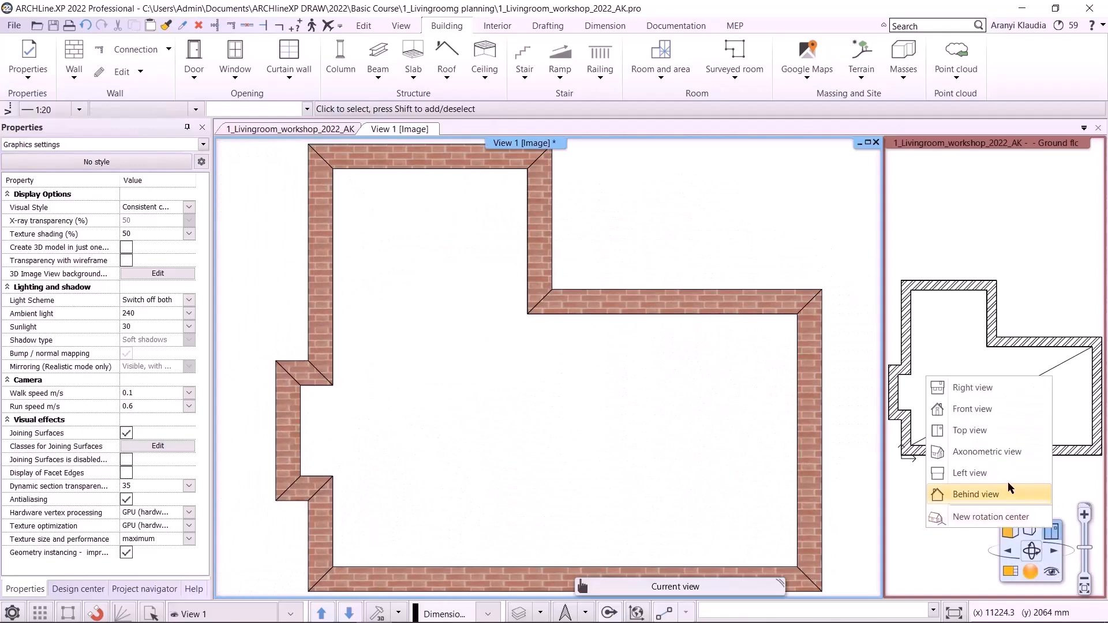
click(988, 410)
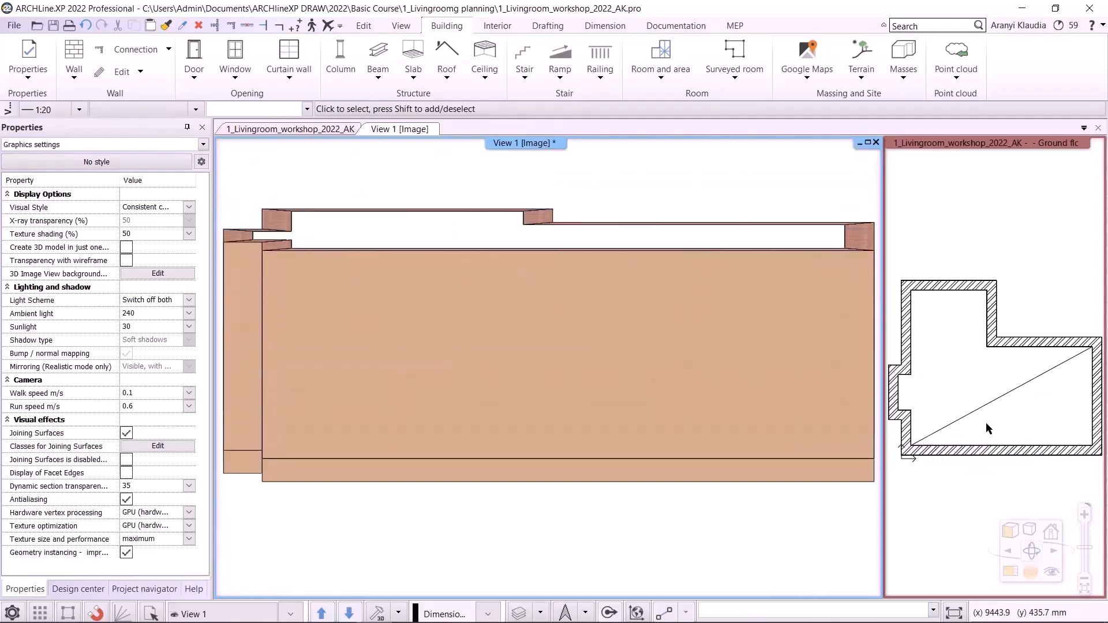
click(1052, 531)
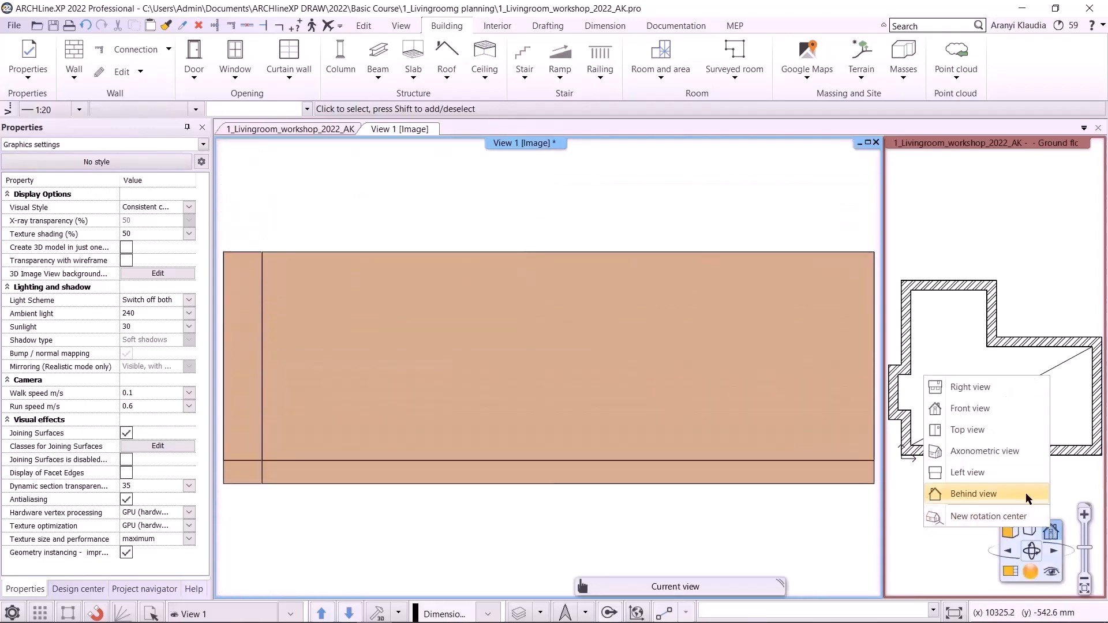
click(986, 447)
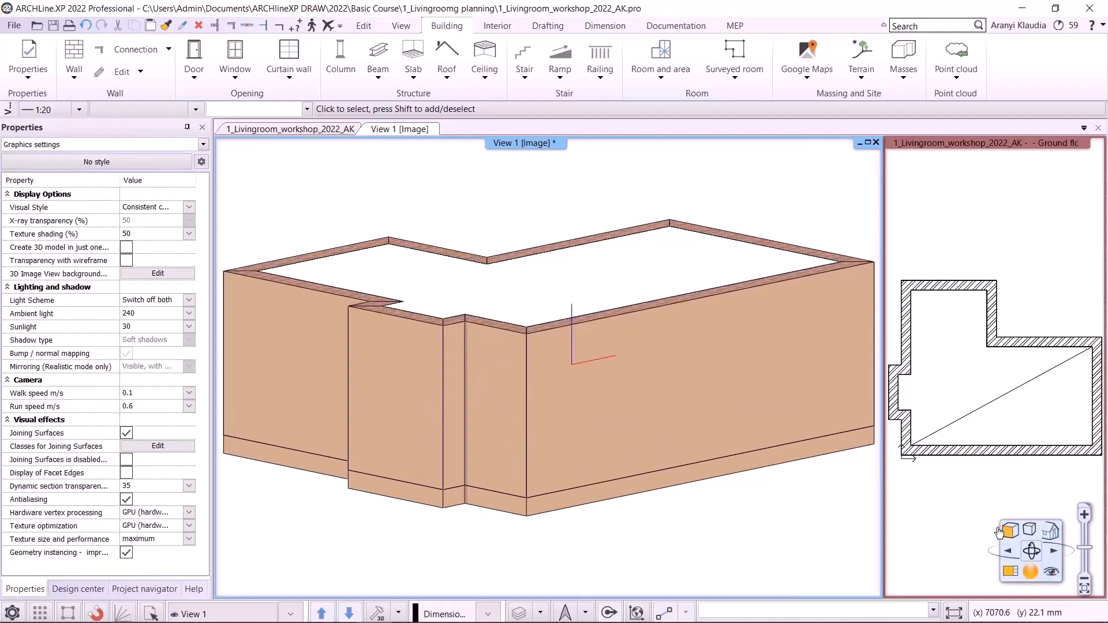
- Open the Perspective dialog, show its plan preview, and place the camera inside the room's lower-left corner aiming across it
click(1051, 572)
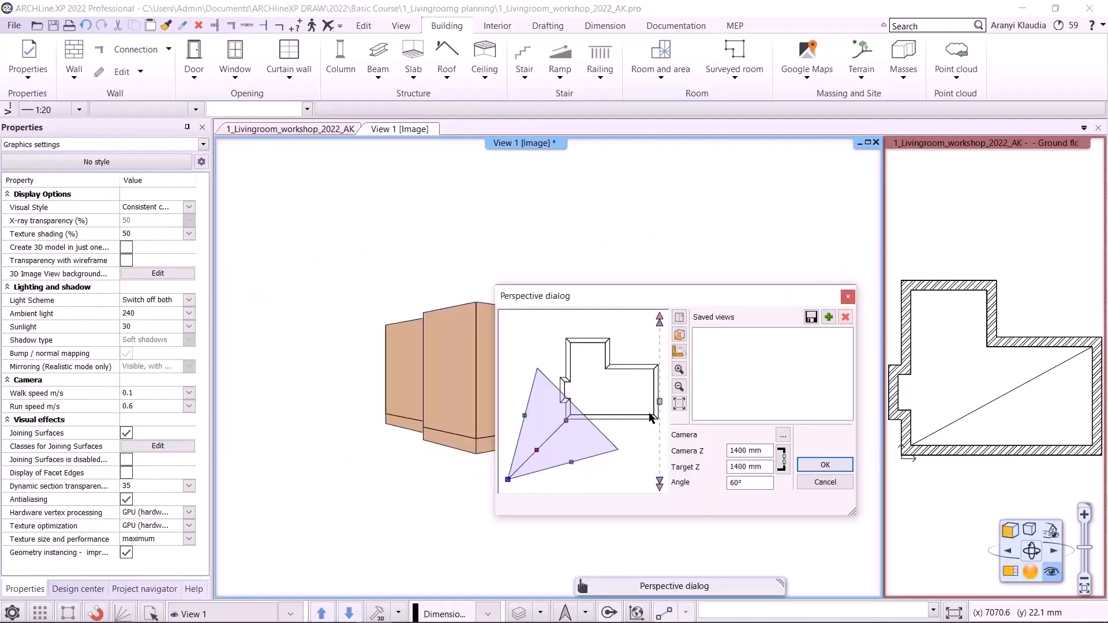
click(680, 318)
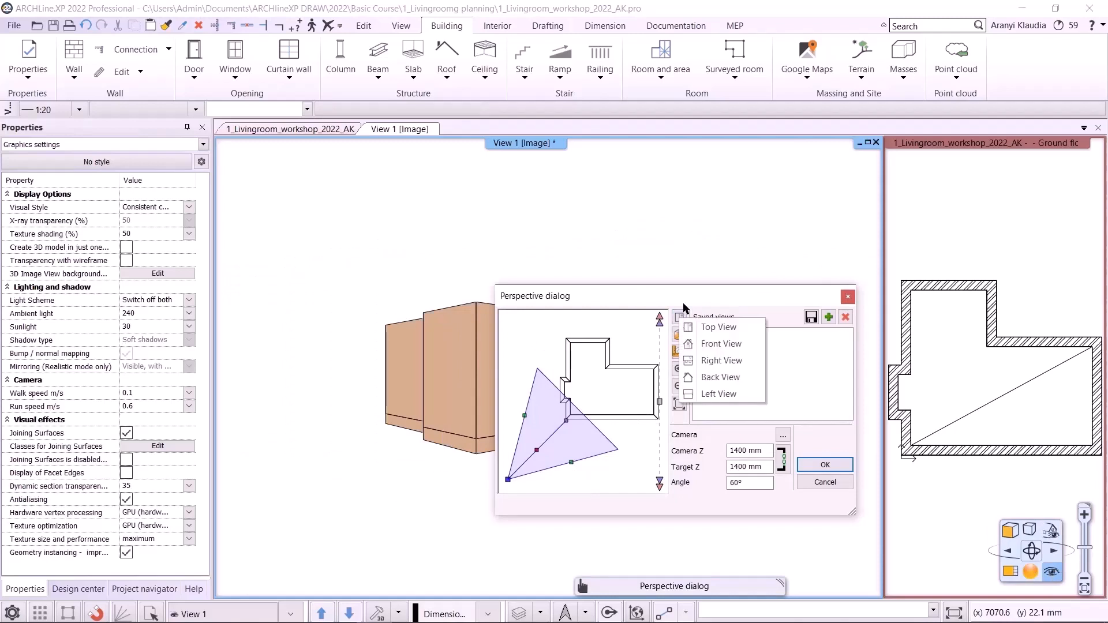
click(683, 303)
click(681, 352)
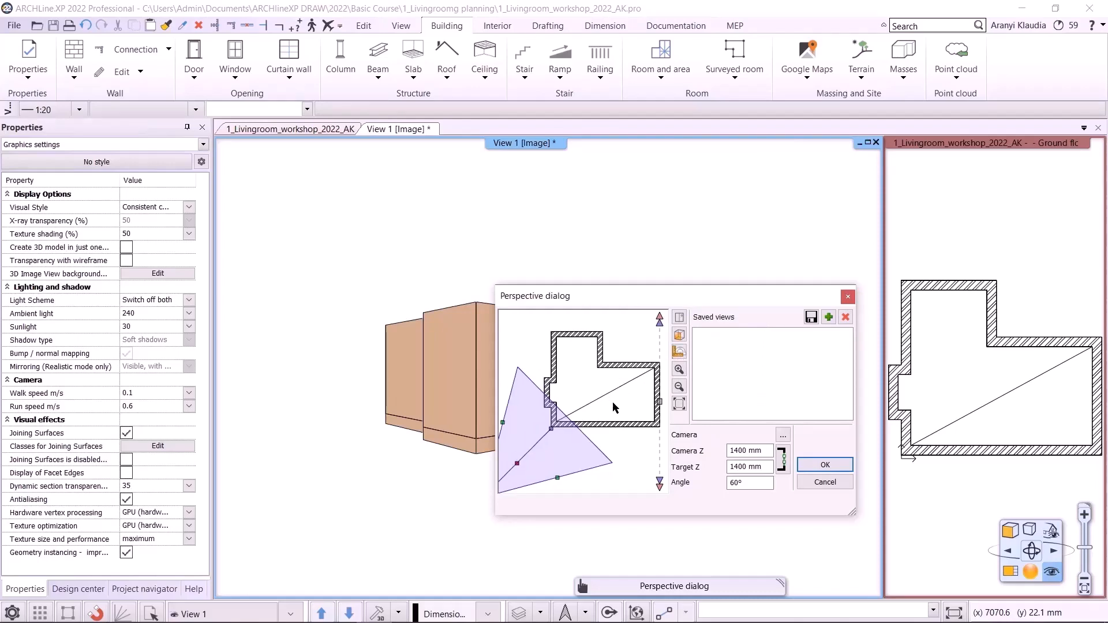
drag(517, 463, 570, 420)
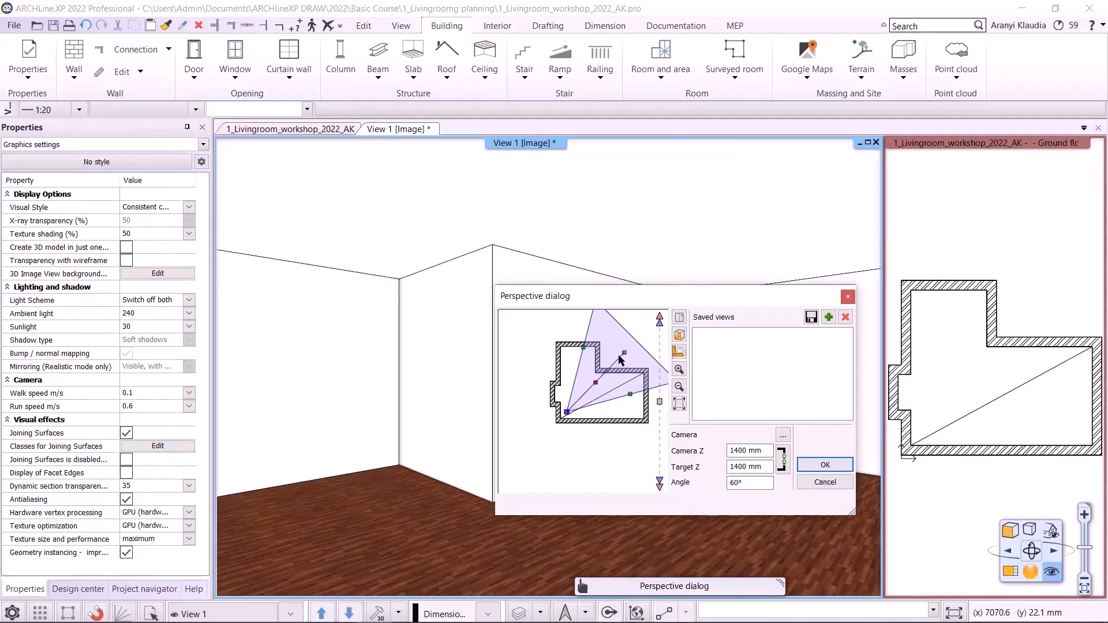
drag(625, 355, 590, 378)
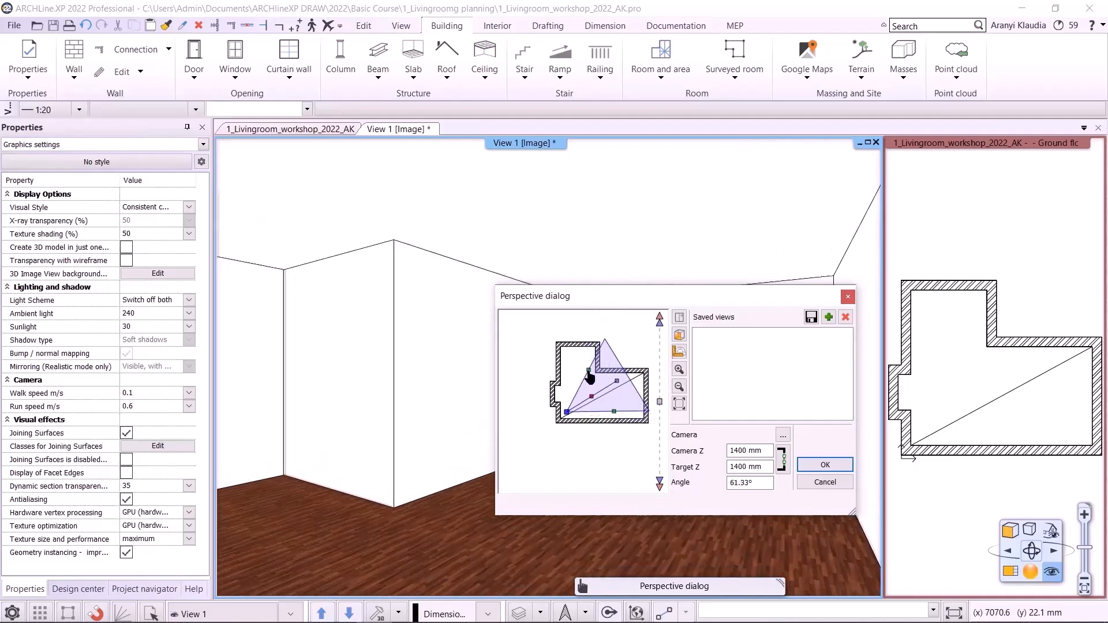
- Set the perspective angle to 60°, fine-tune the target direction, and save the camera as a view
double_click(756, 482)
text(60)
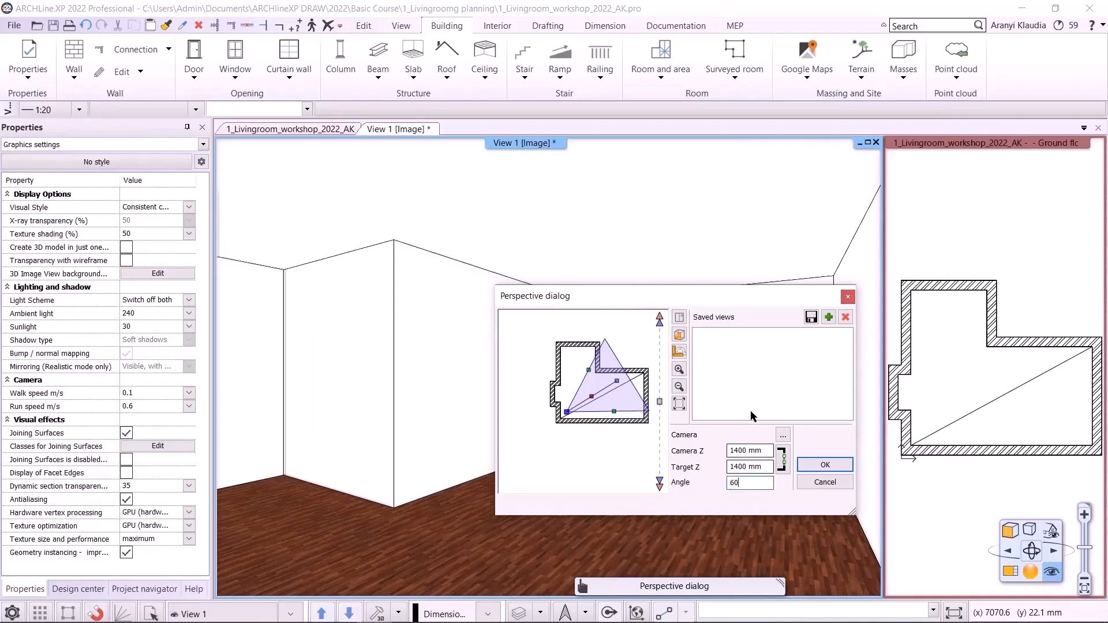
key(Return)
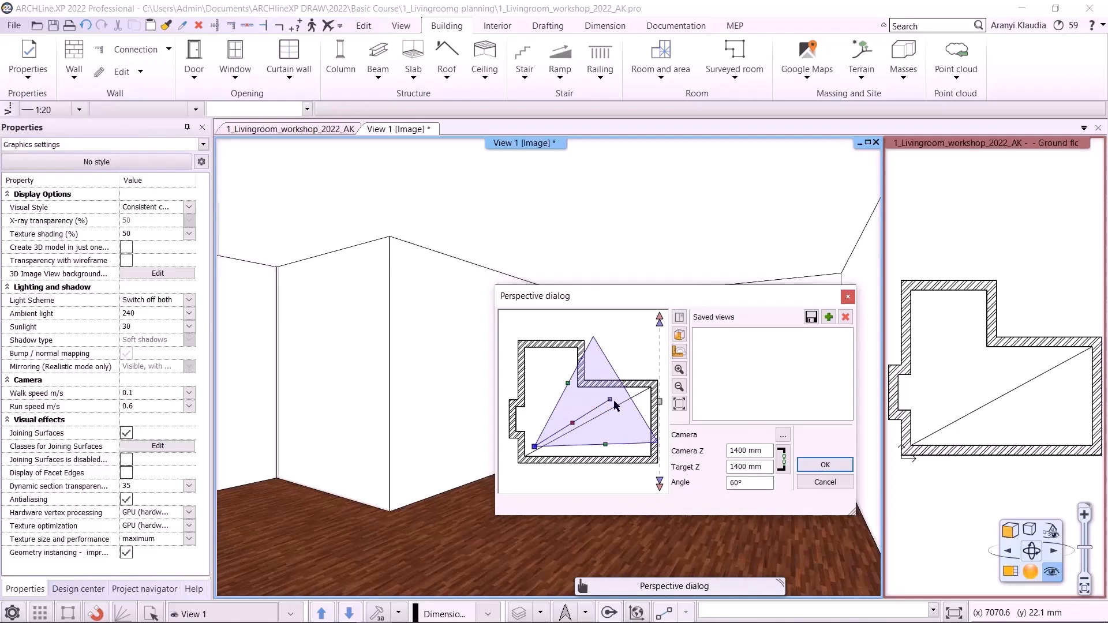
drag(610, 401, 610, 411)
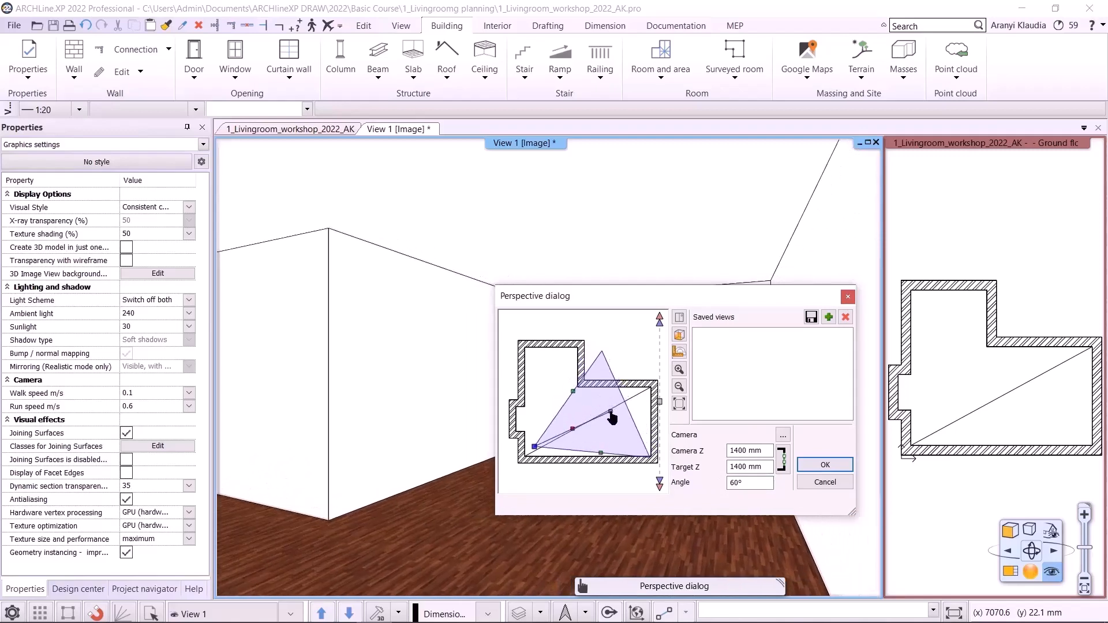
click(829, 317)
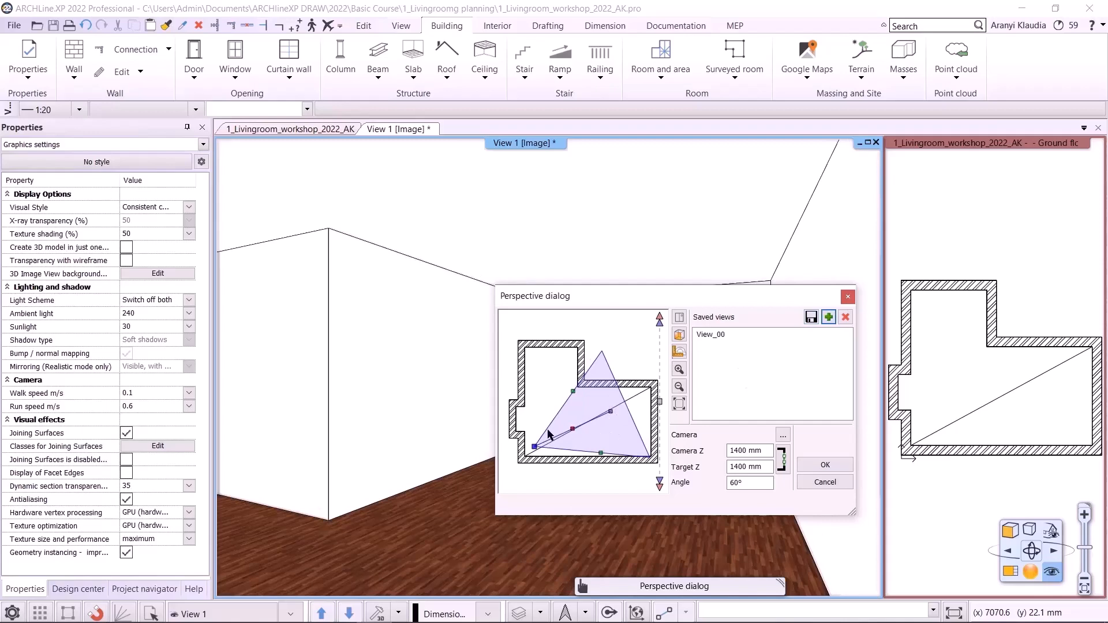
- Move the camera to the left alcove and then to the upper-right corner, saving each as a view
drag(535, 451, 532, 393)
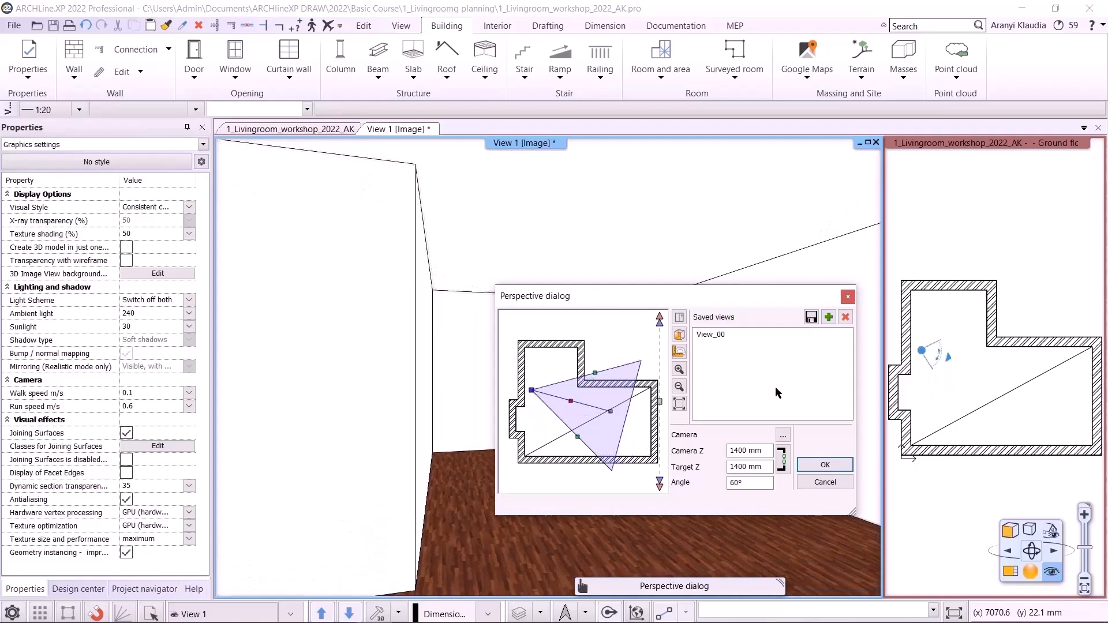
click(829, 317)
drag(532, 394, 563, 432)
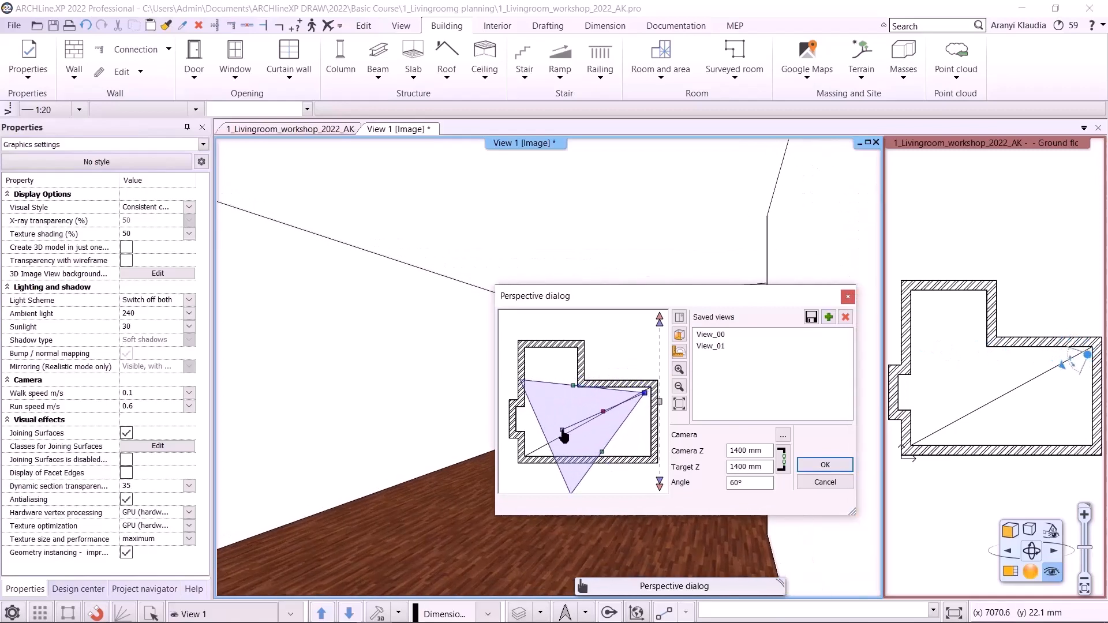
click(829, 319)
- Move the camera to the lower-right corner aiming toward the left wall, save it as a view, and confirm the dialog
drag(645, 395, 643, 450)
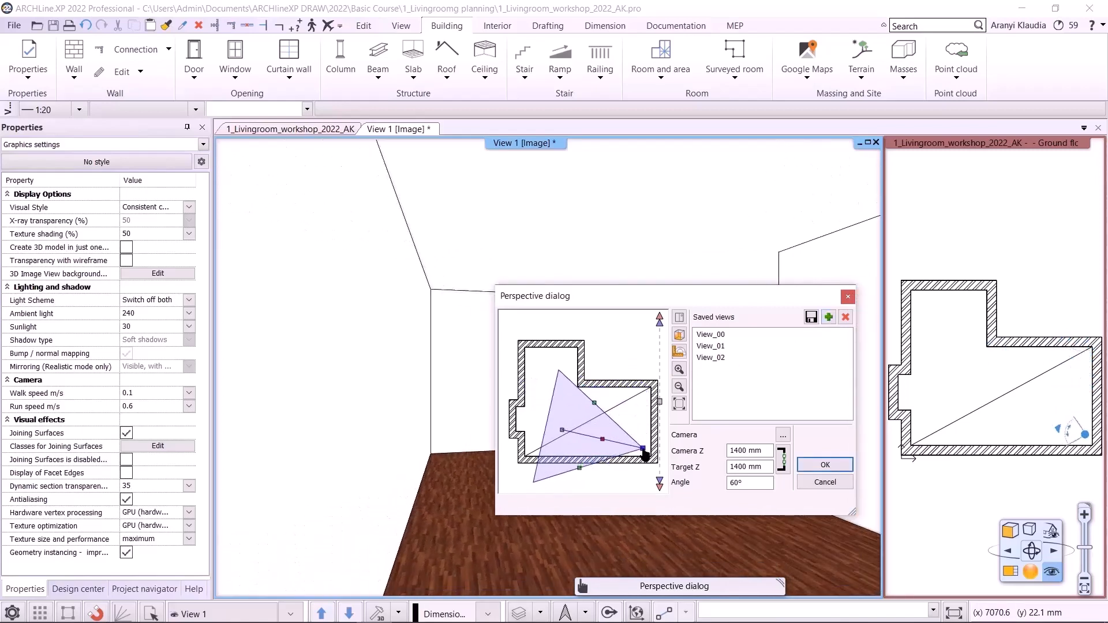
drag(558, 430, 559, 412)
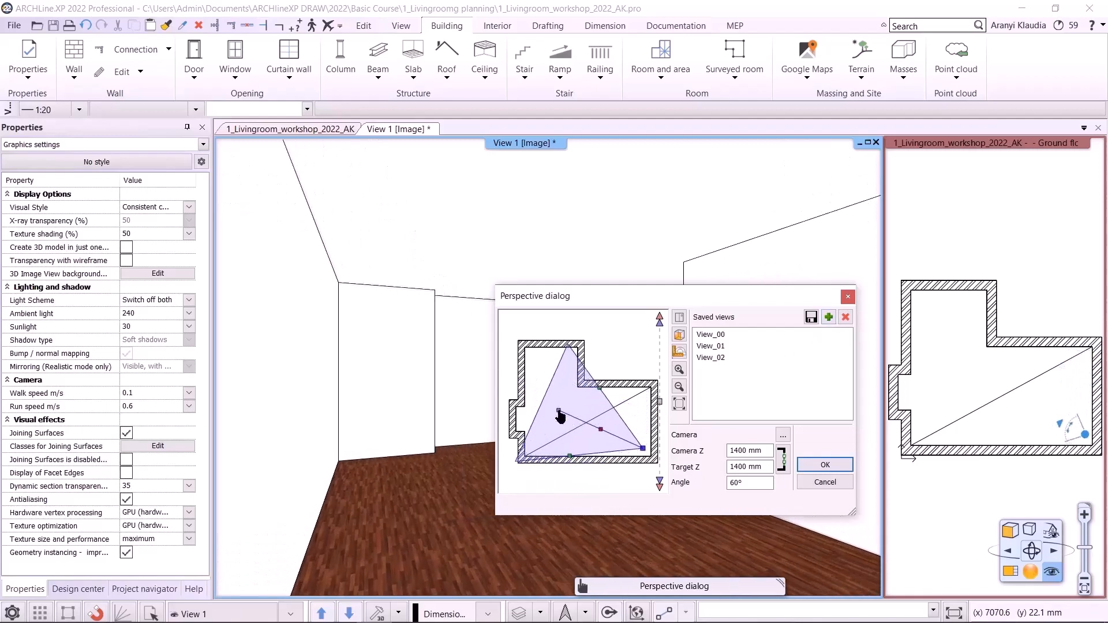
click(829, 317)
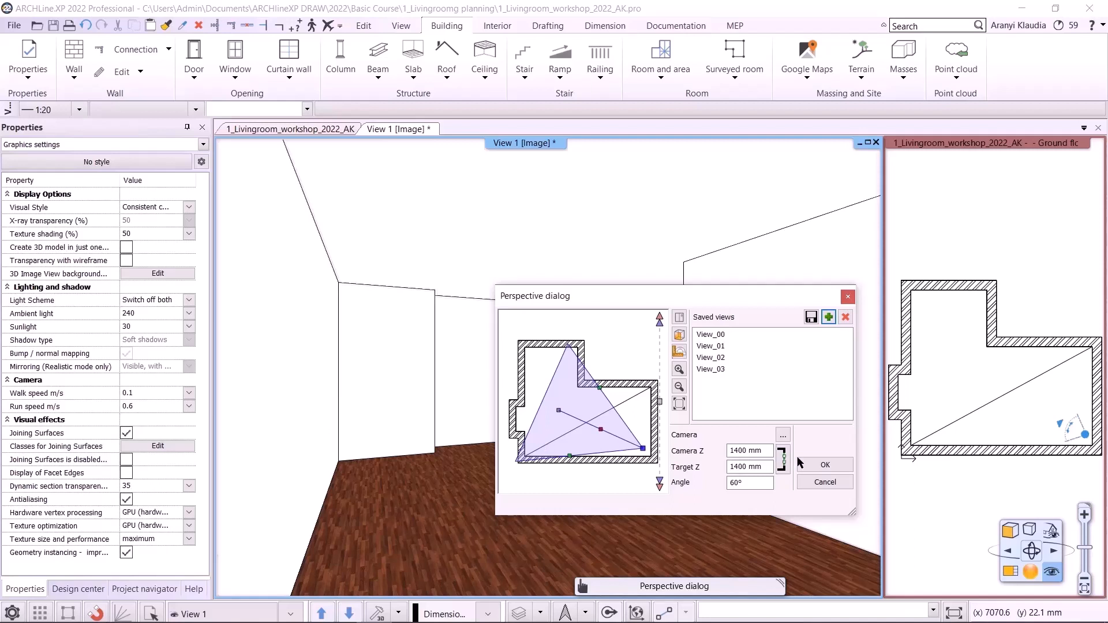
click(825, 465)
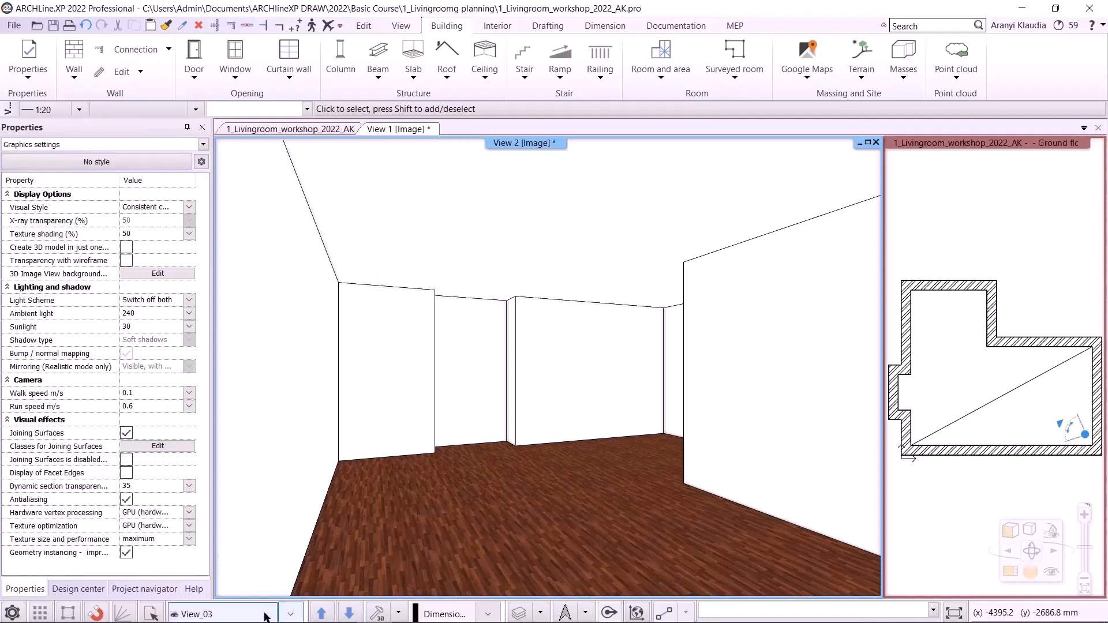
- Step through the saved views View_00 to View_03 in the 3D window to review each camera
click(291, 614)
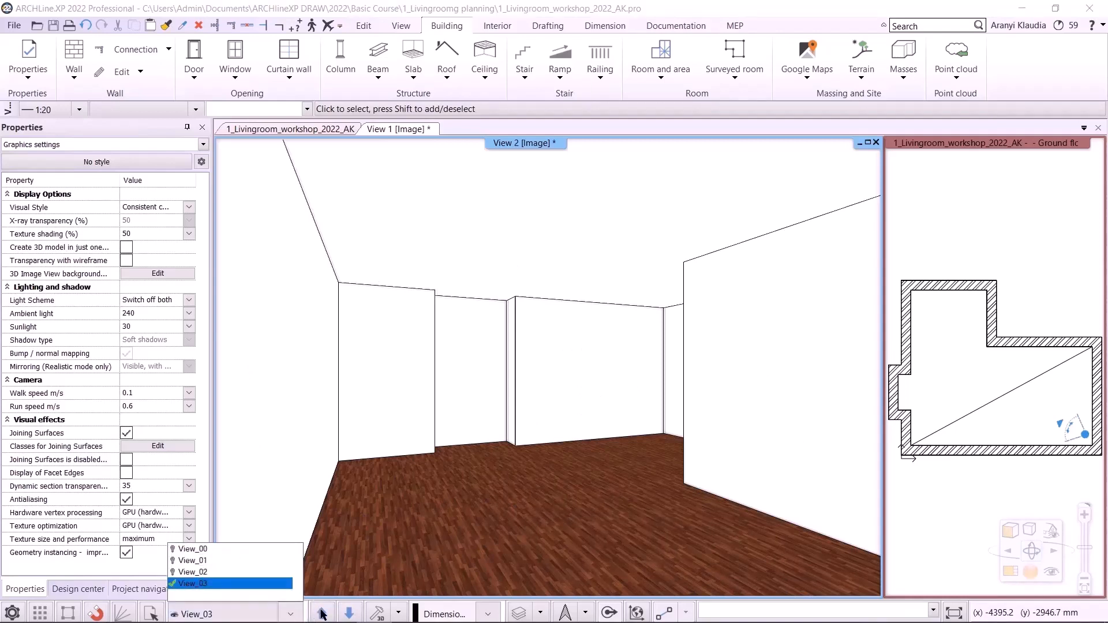
click(349, 614)
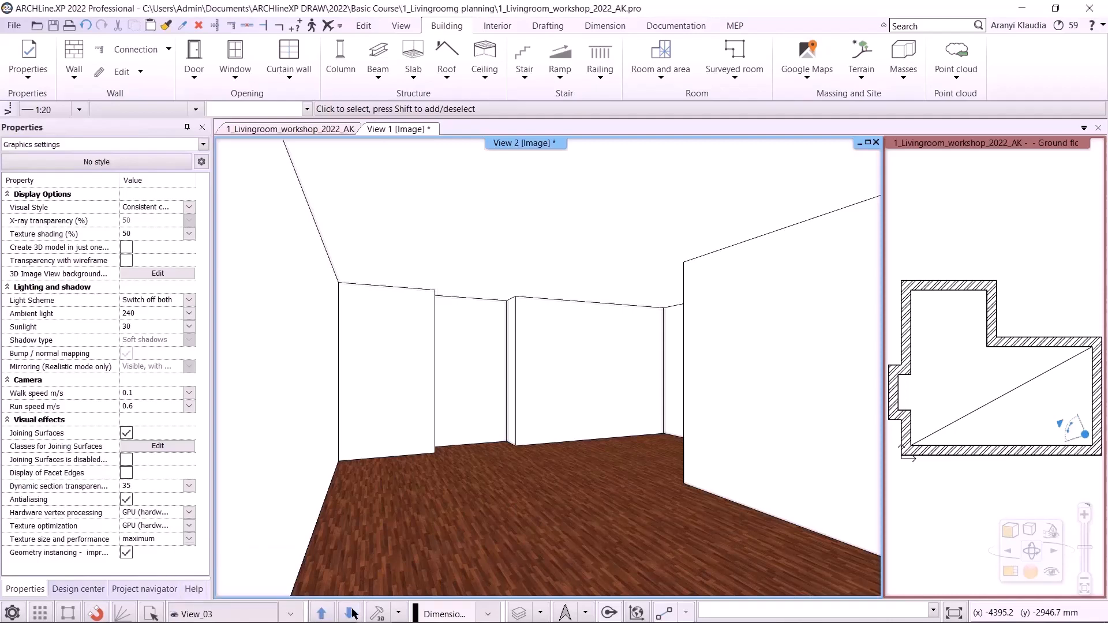
click(351, 614)
click(350, 614)
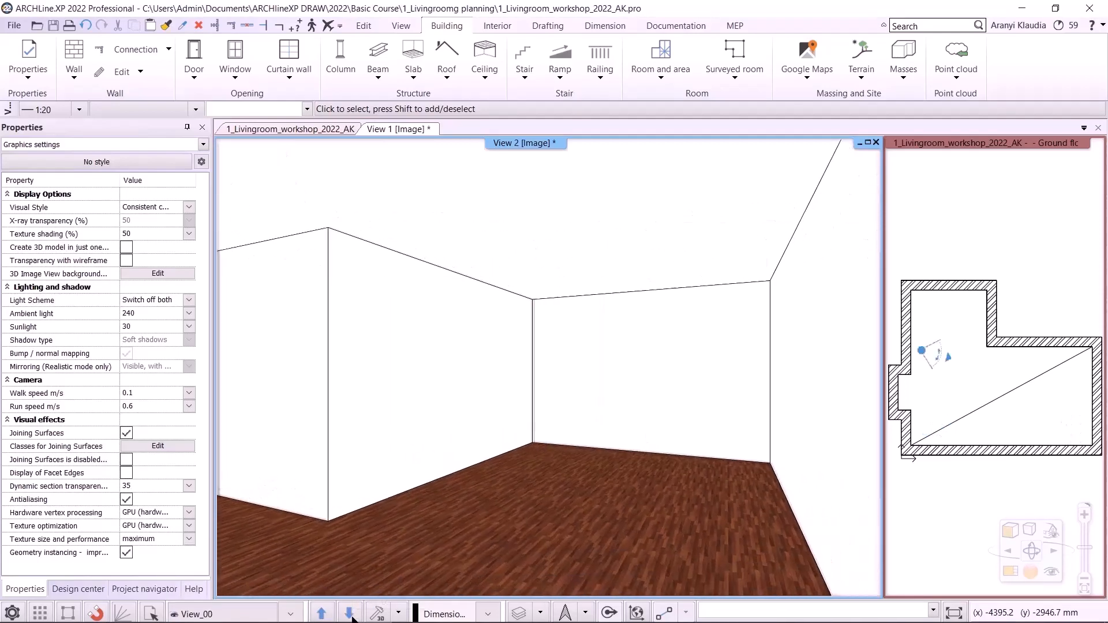
click(350, 614)
click(350, 614)
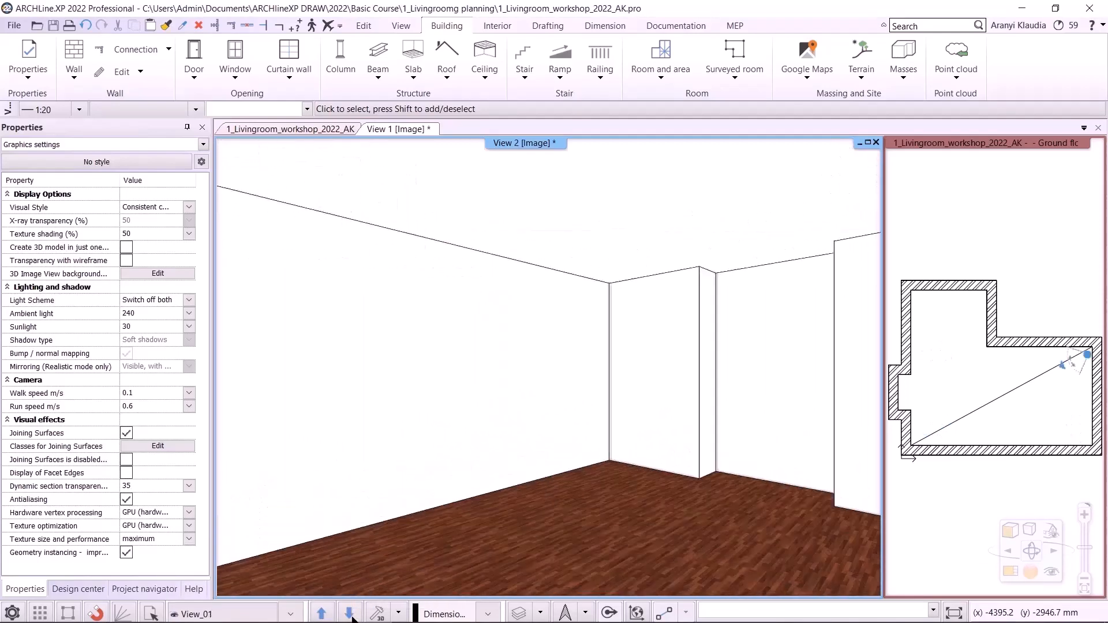
click(350, 614)
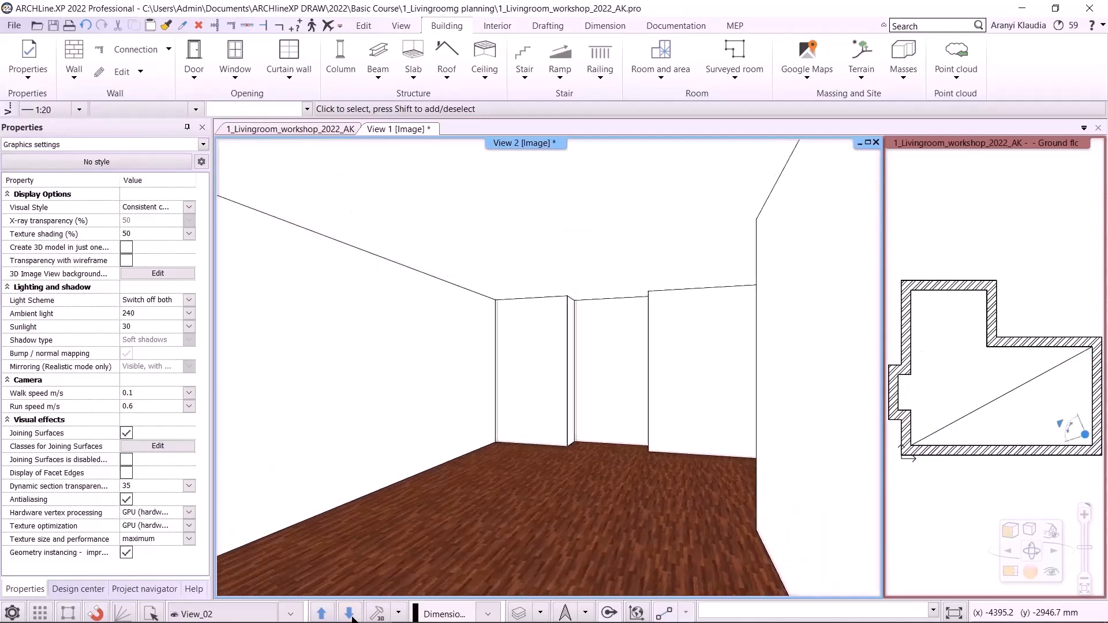
click(351, 611)
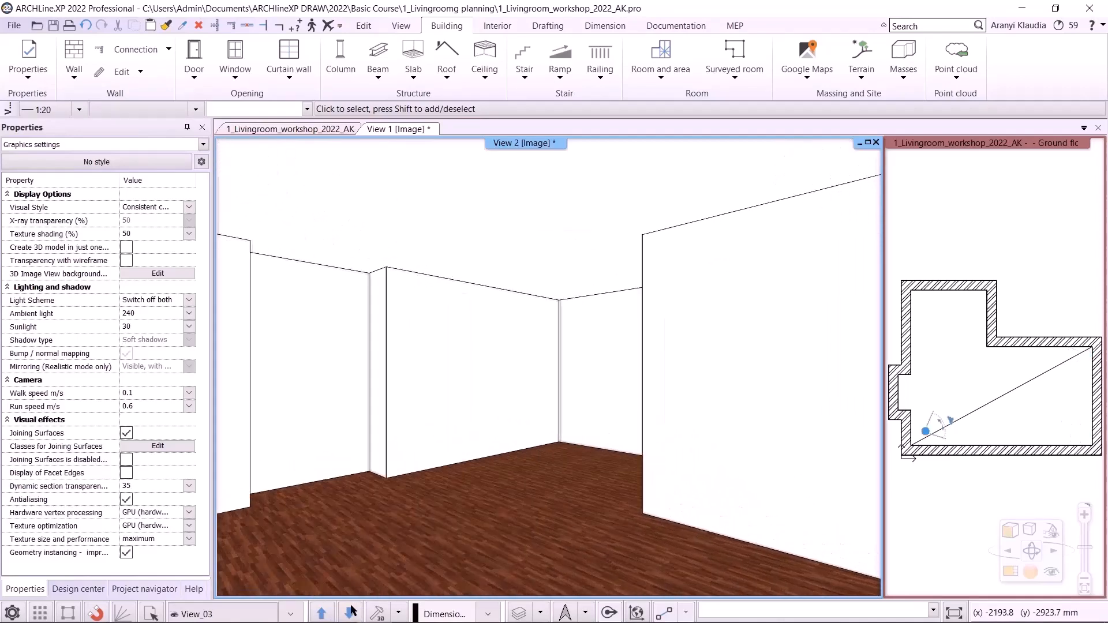
- Switch back to the floor plan and start Room maker by picking a point inside the living room
click(306, 129)
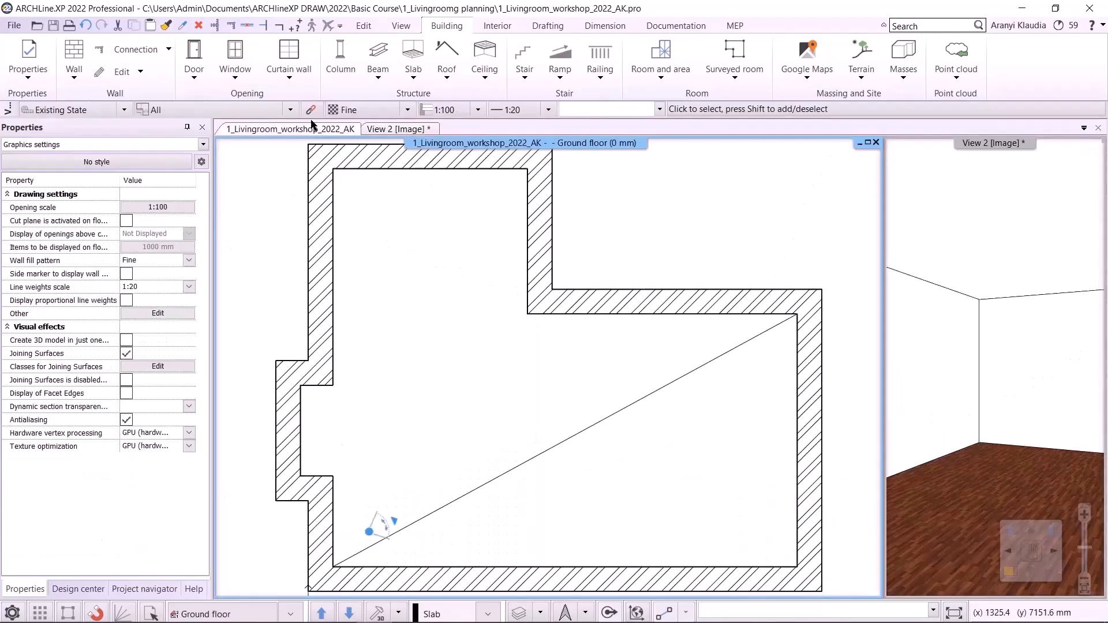
click(1004, 584)
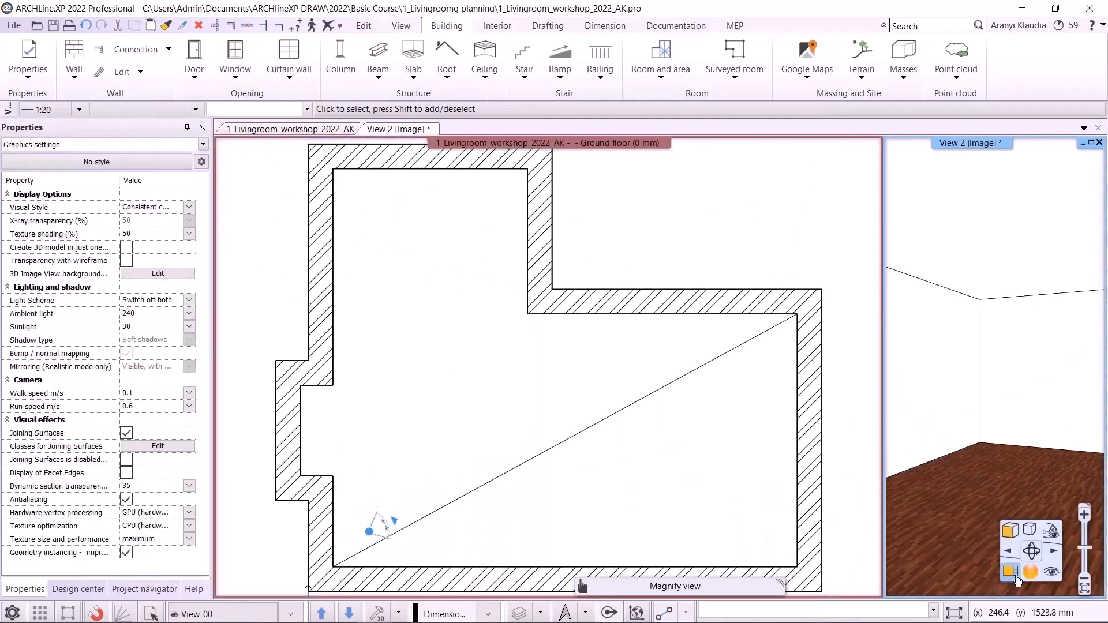
click(1007, 574)
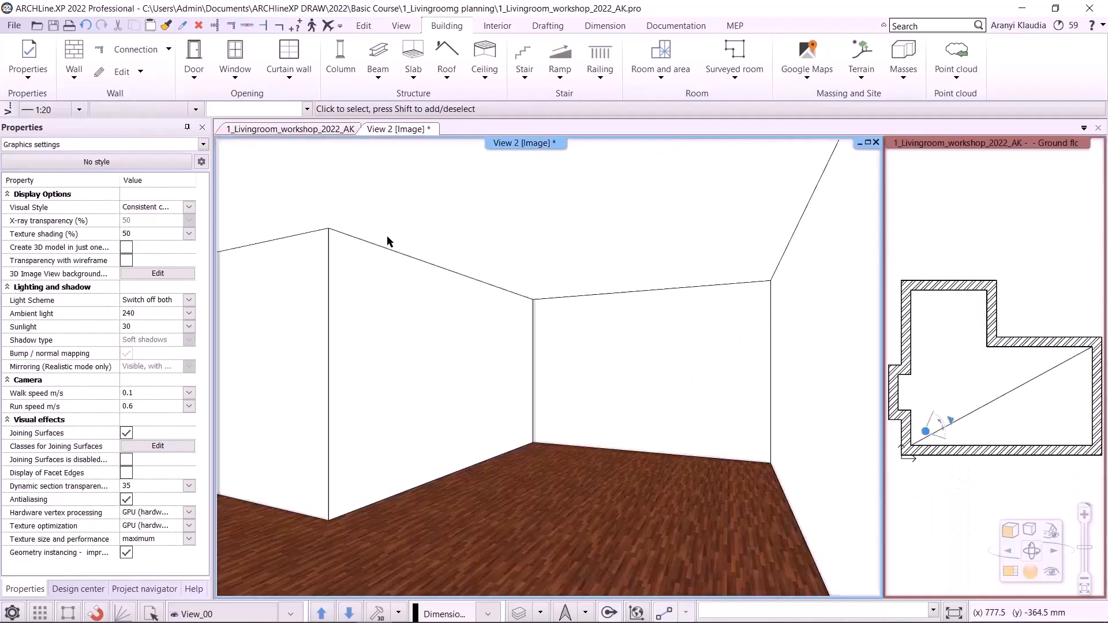
click(299, 129)
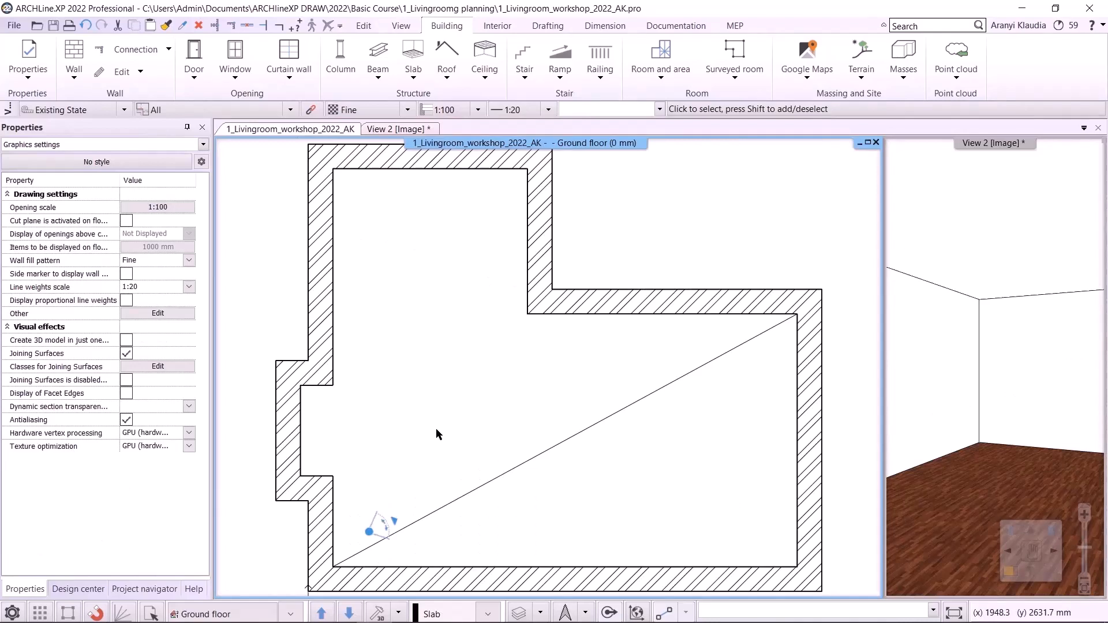
click(497, 26)
click(90, 63)
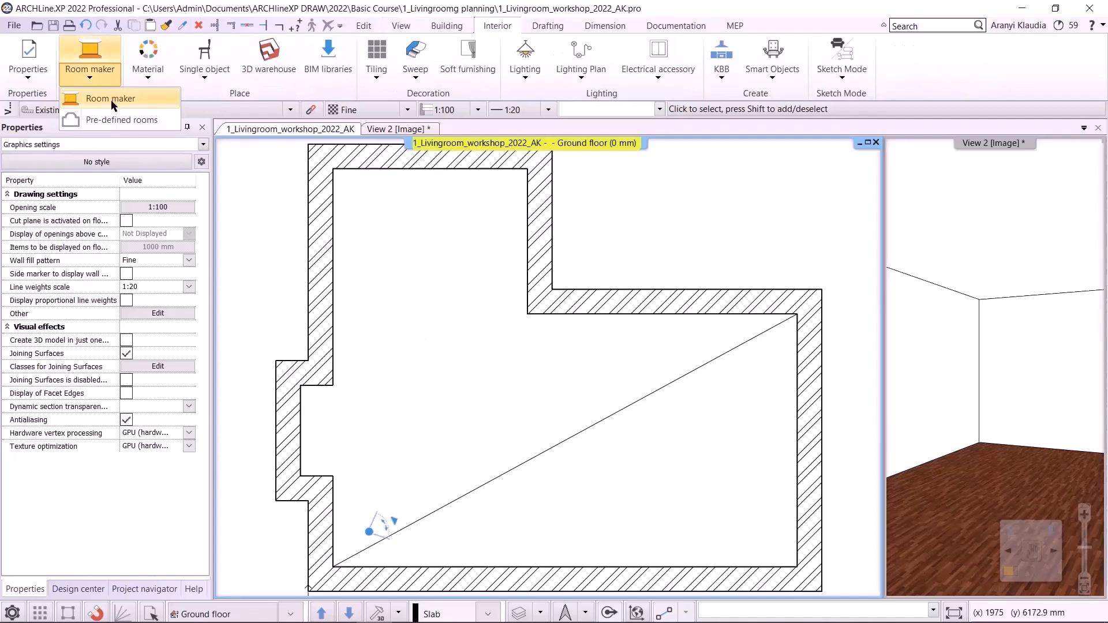
click(111, 99)
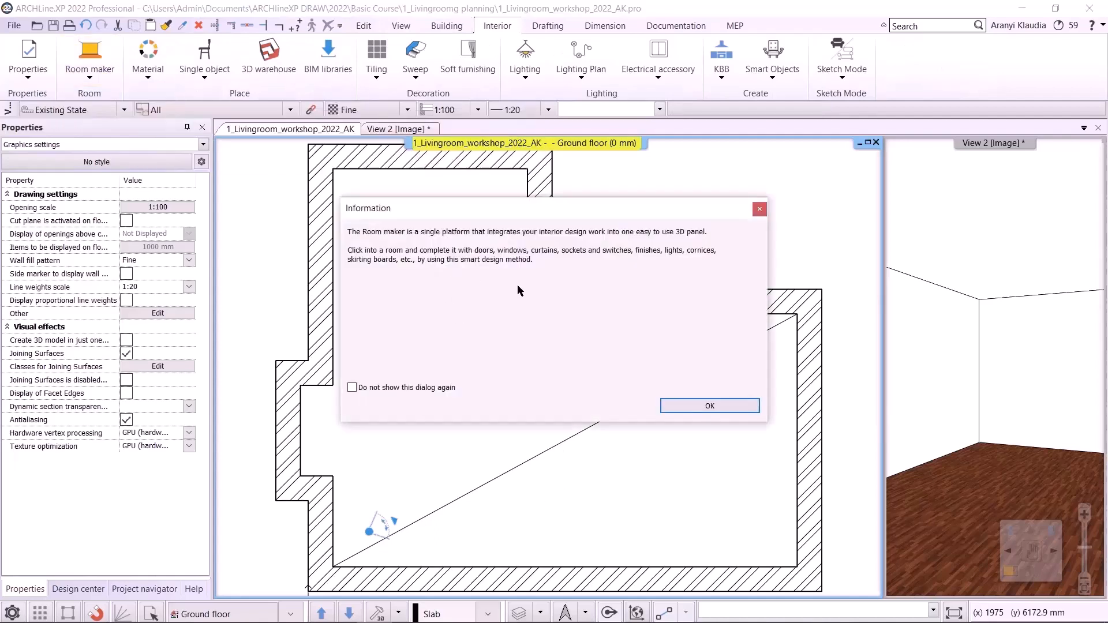
click(698, 404)
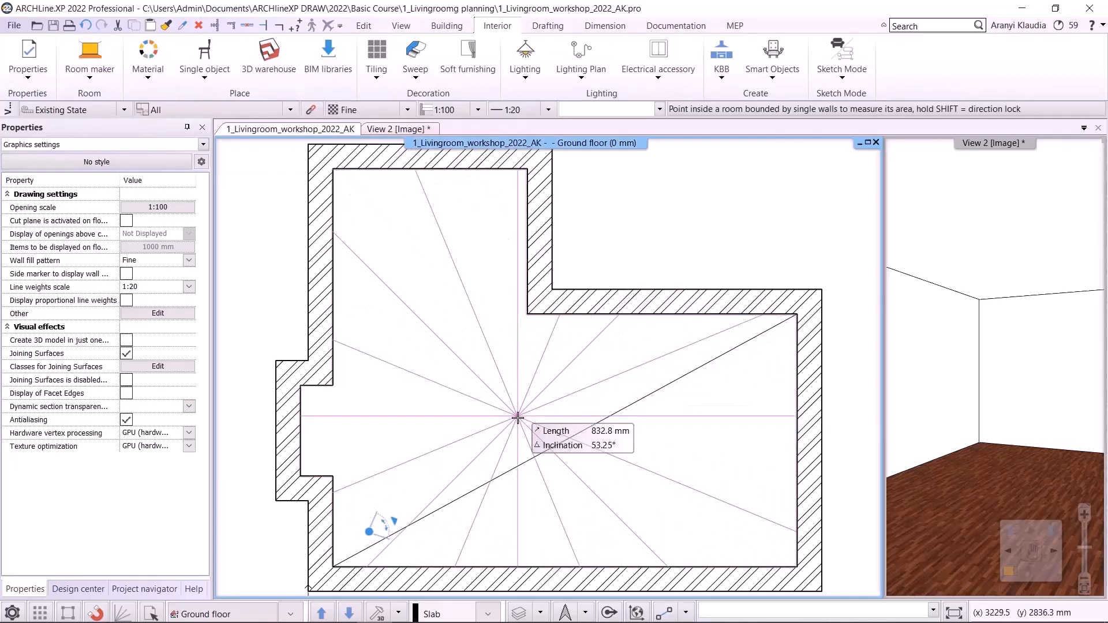
click(443, 481)
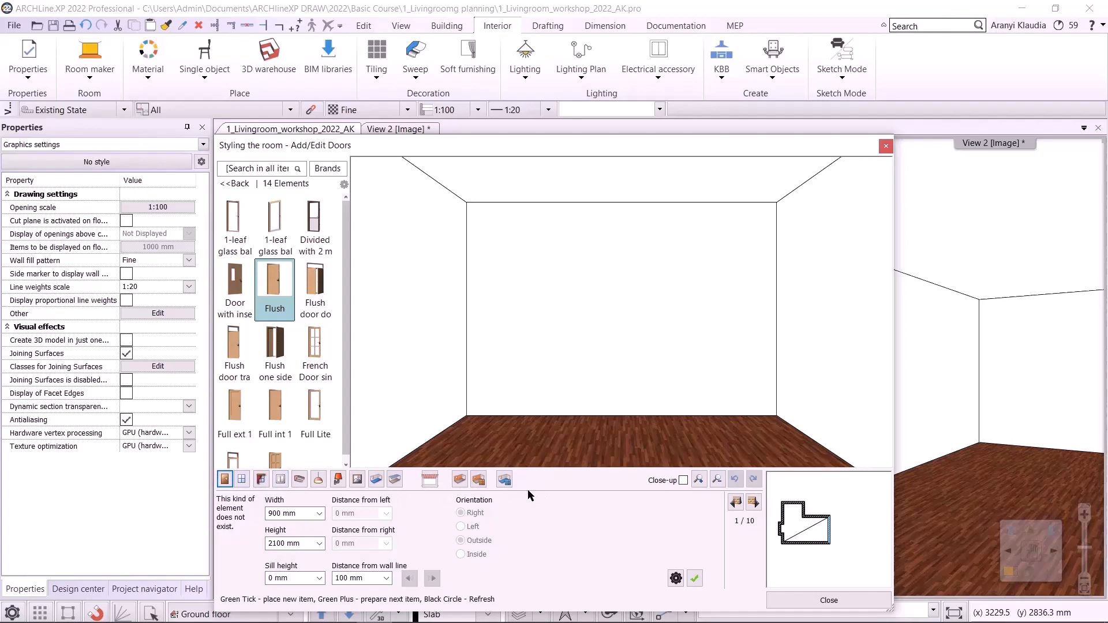
- Check the living room plan PDF for the door openings, then return to the Room maker dialog
click(300, 608)
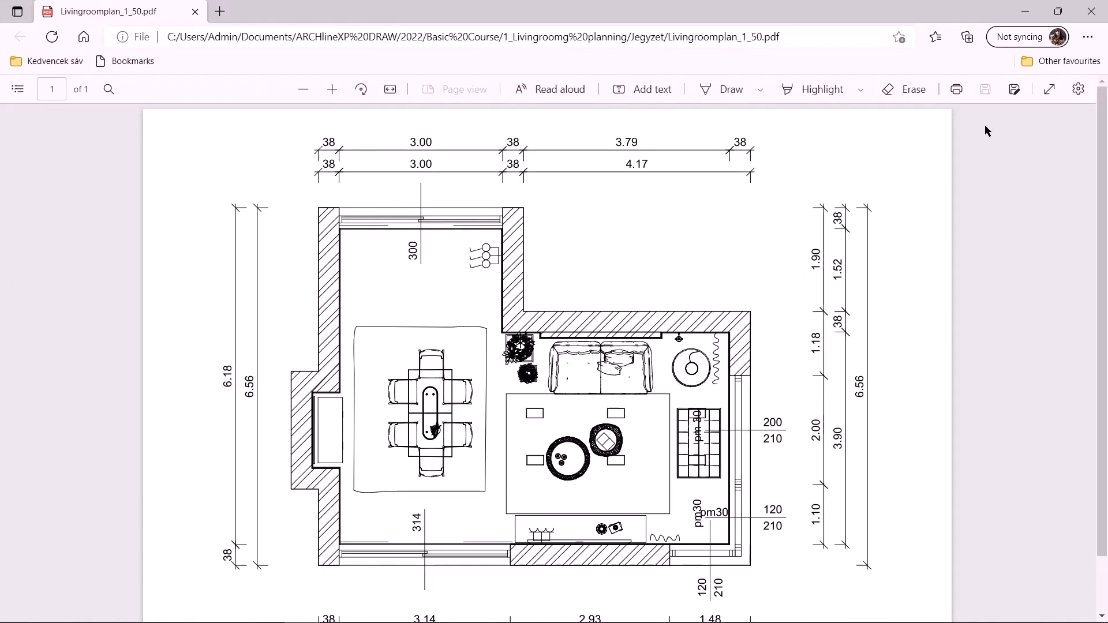
click(1025, 12)
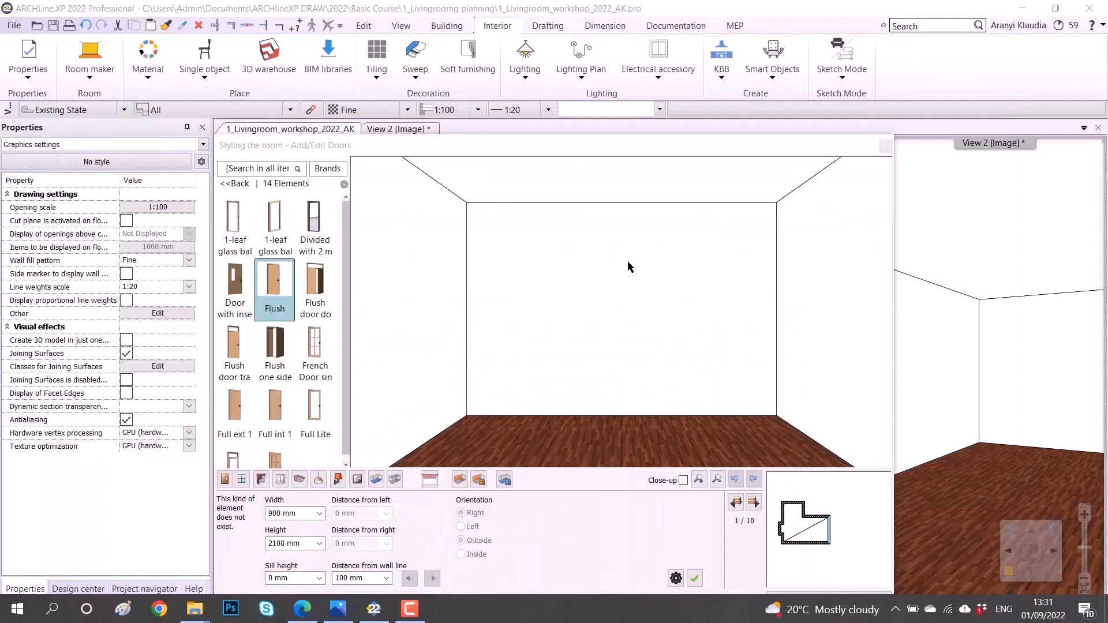
click(644, 361)
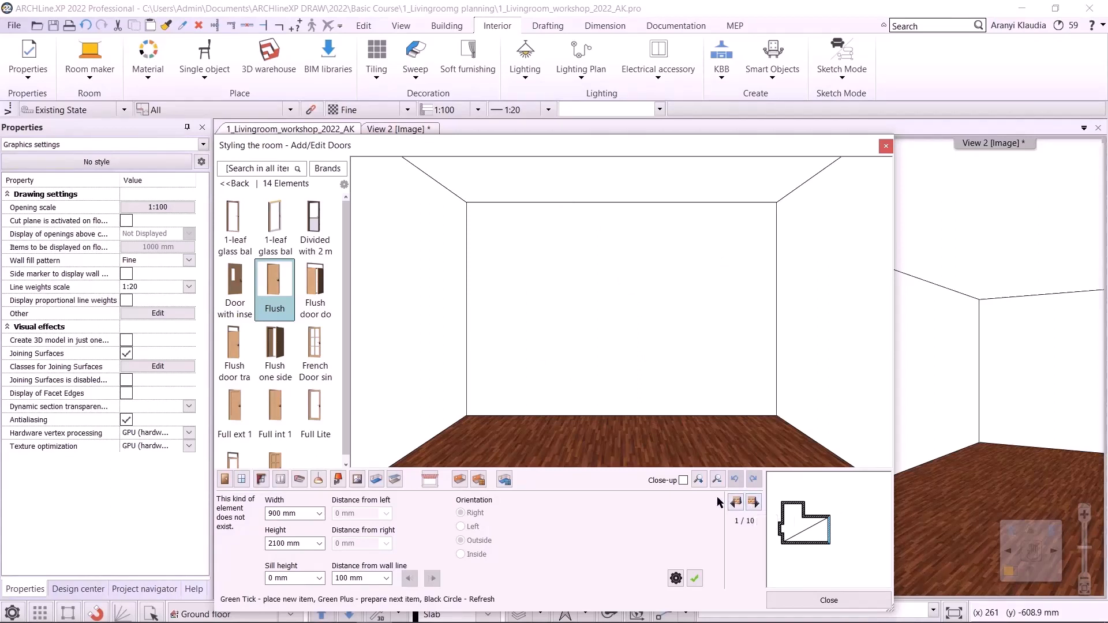
- Move to the upper wall of the left area and choose the Single sided sliding door from the Sliding doors category
click(735, 503)
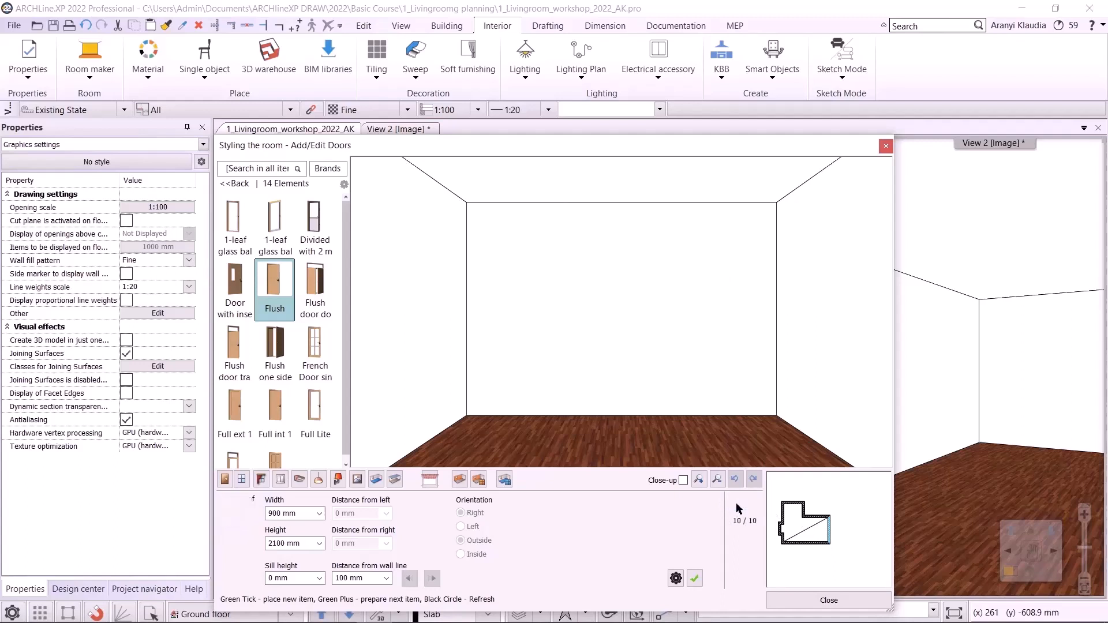
click(736, 504)
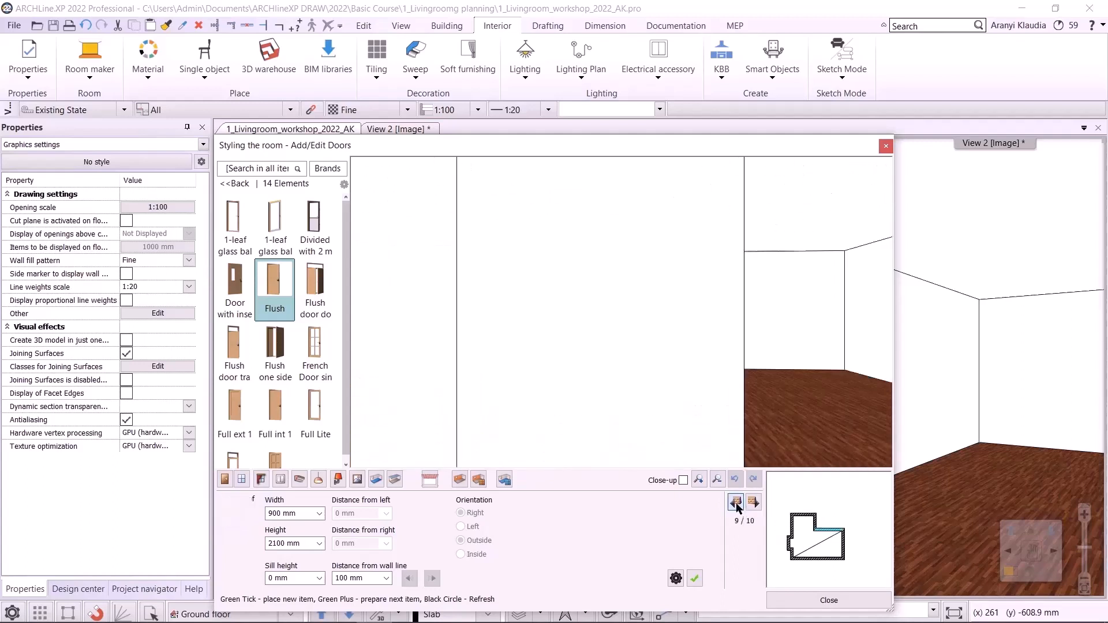
click(735, 504)
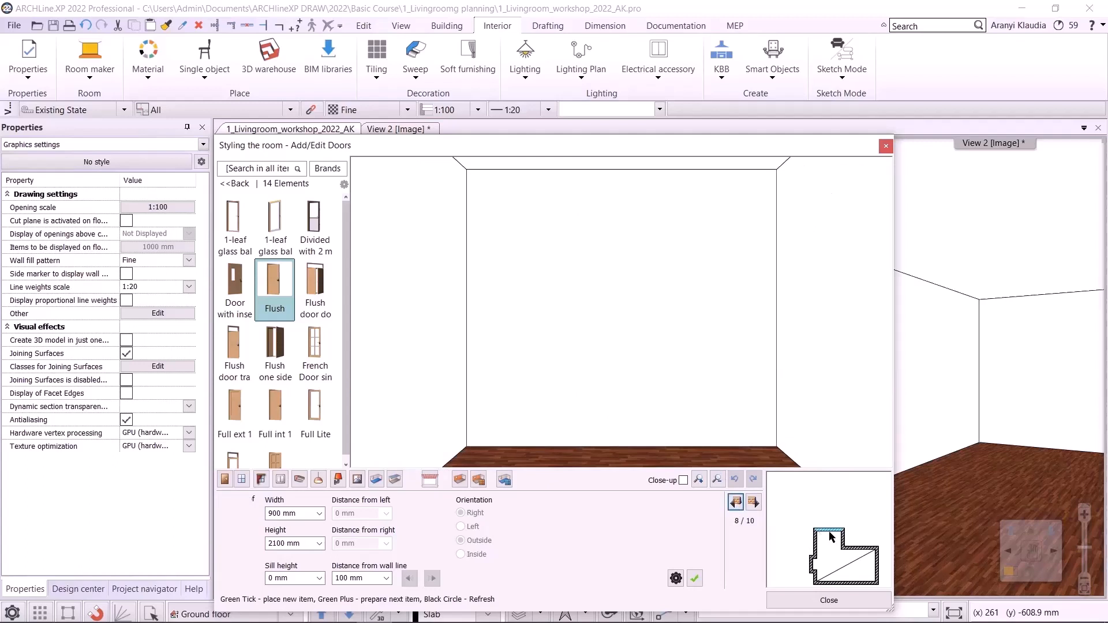
scroll(826, 528, up, 4)
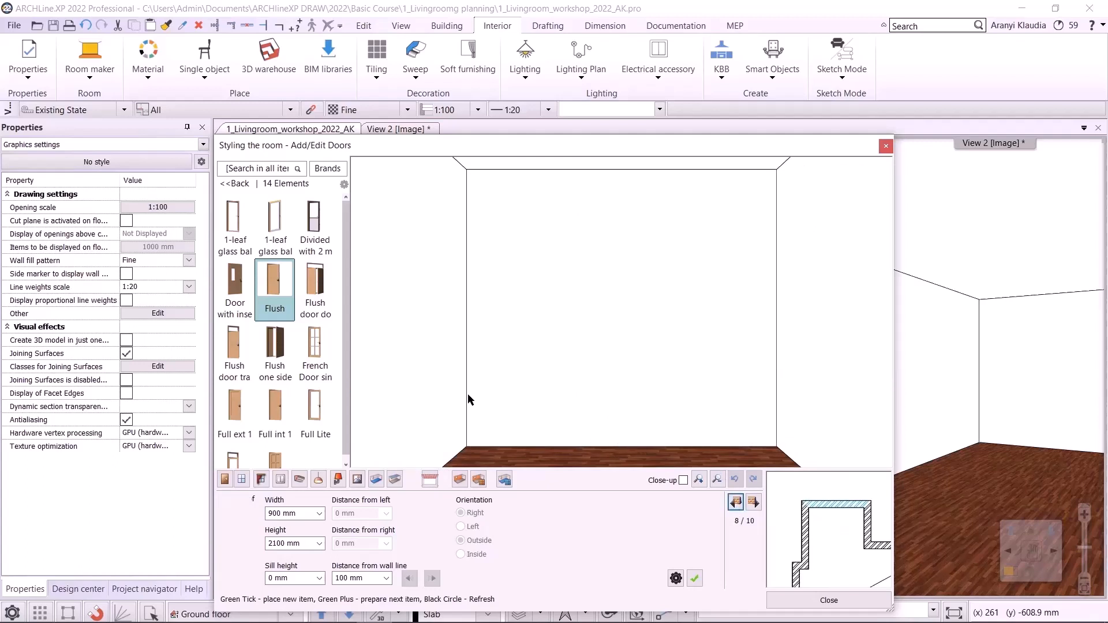
click(225, 479)
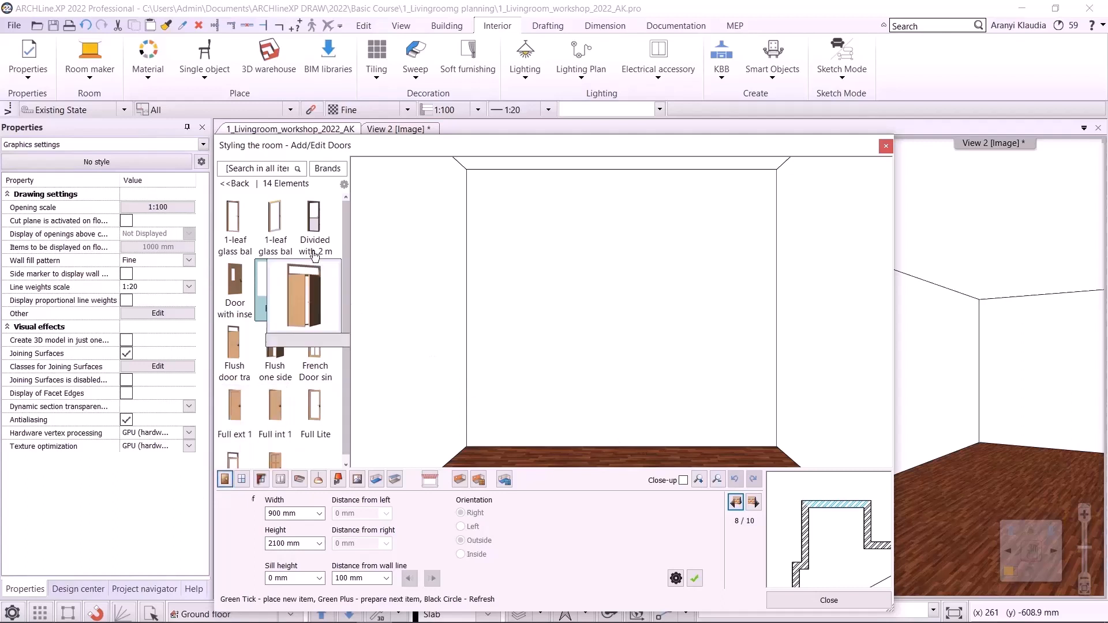
click(233, 185)
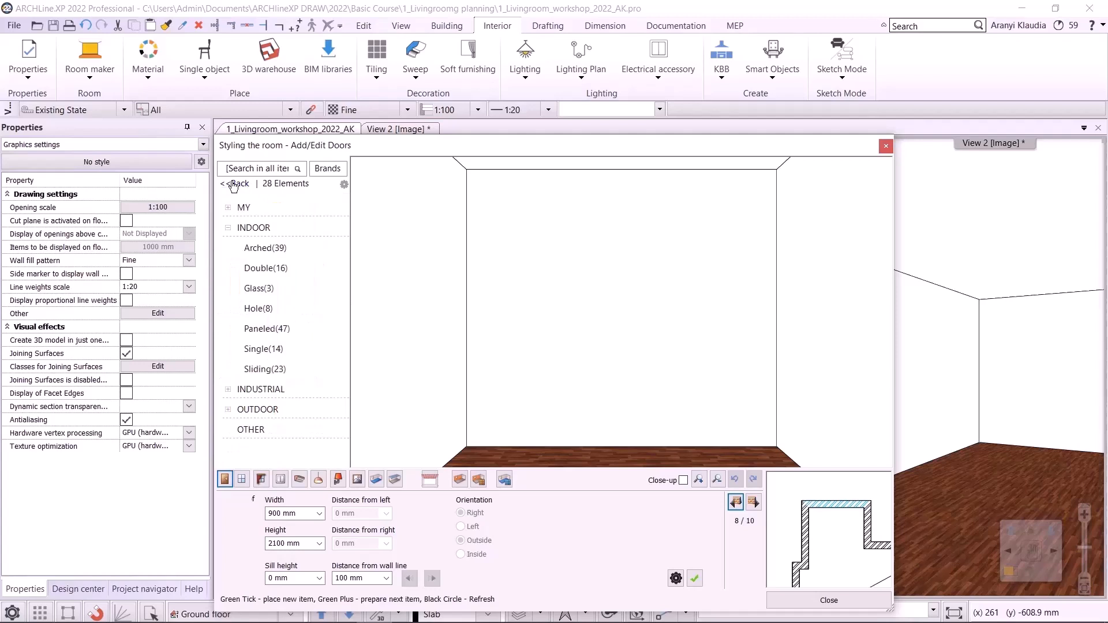
click(265, 370)
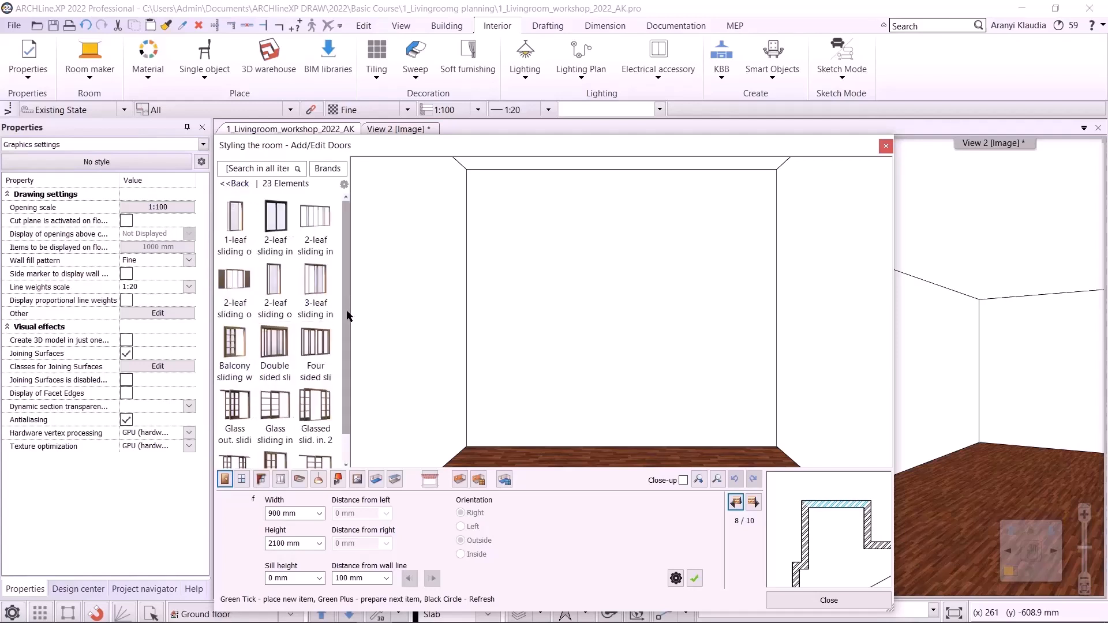
drag(348, 316, 346, 336)
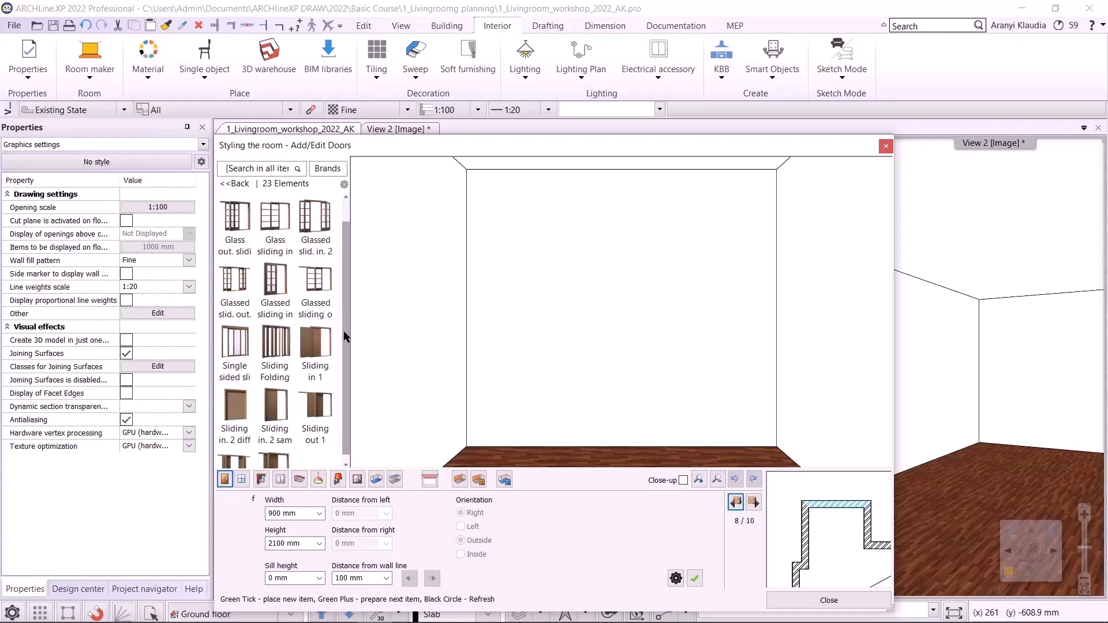
click(241, 371)
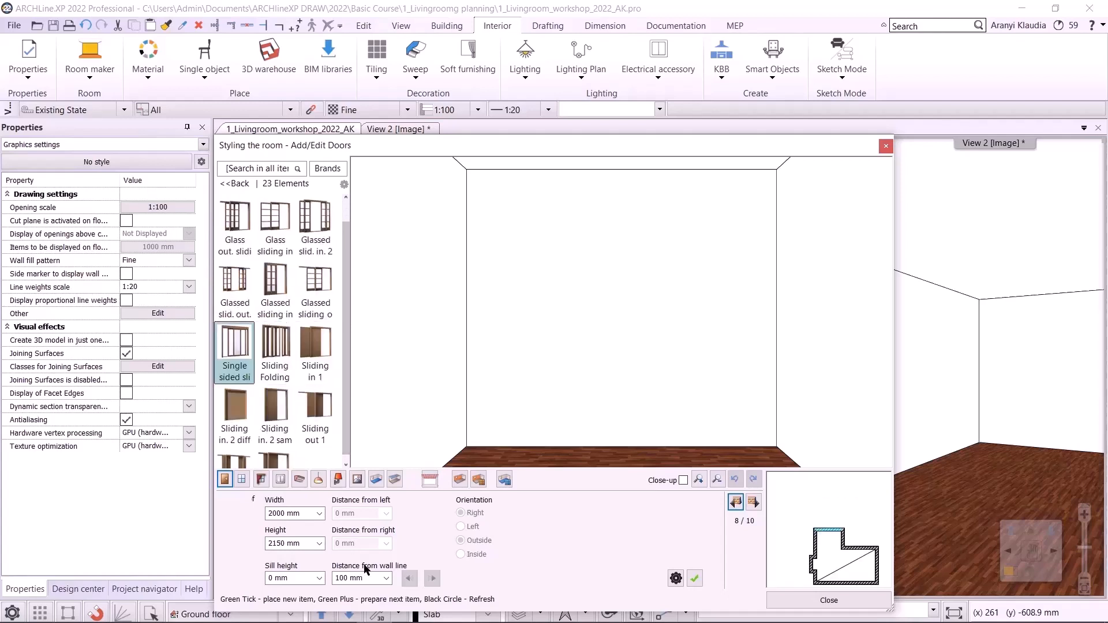
- Set the sliding door to 3000 mm wide and 2400 mm high and place it on that wall
click(305, 513)
text(3000)
click(282, 543)
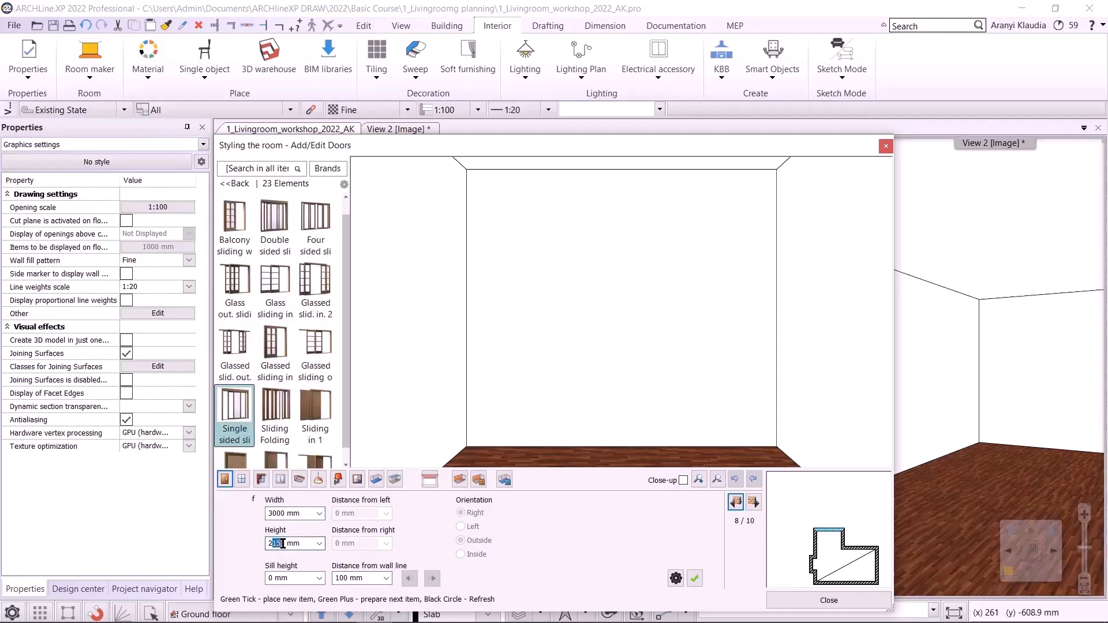
drag(273, 543, 279, 544)
text(40)
click(696, 578)
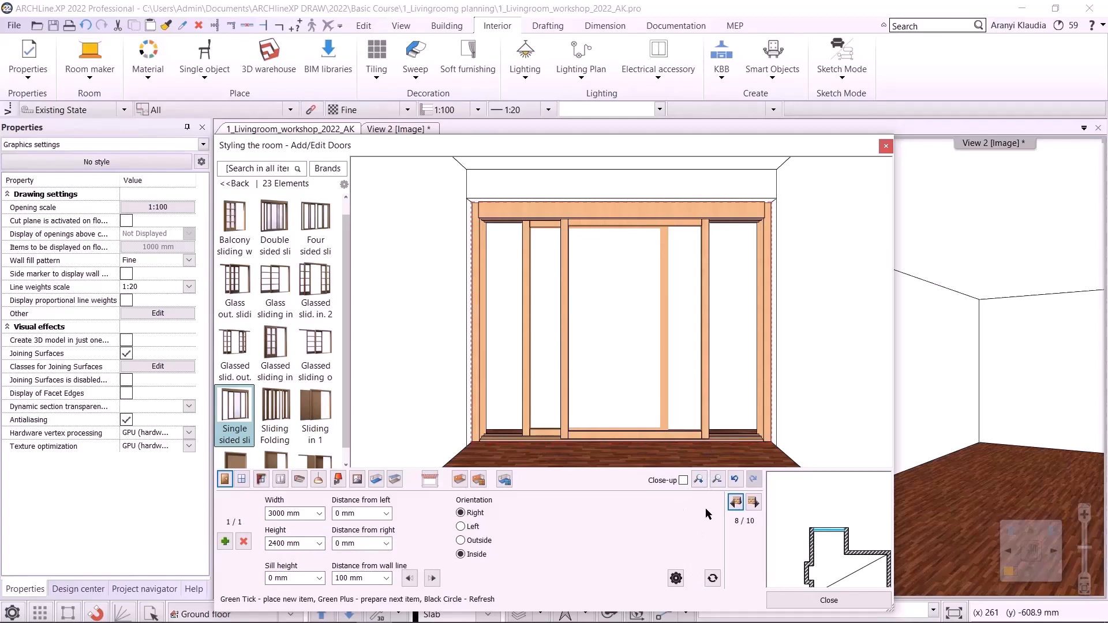
- Move to the lower wall and place a single-sided sliding door 3140 mm wide
click(753, 502)
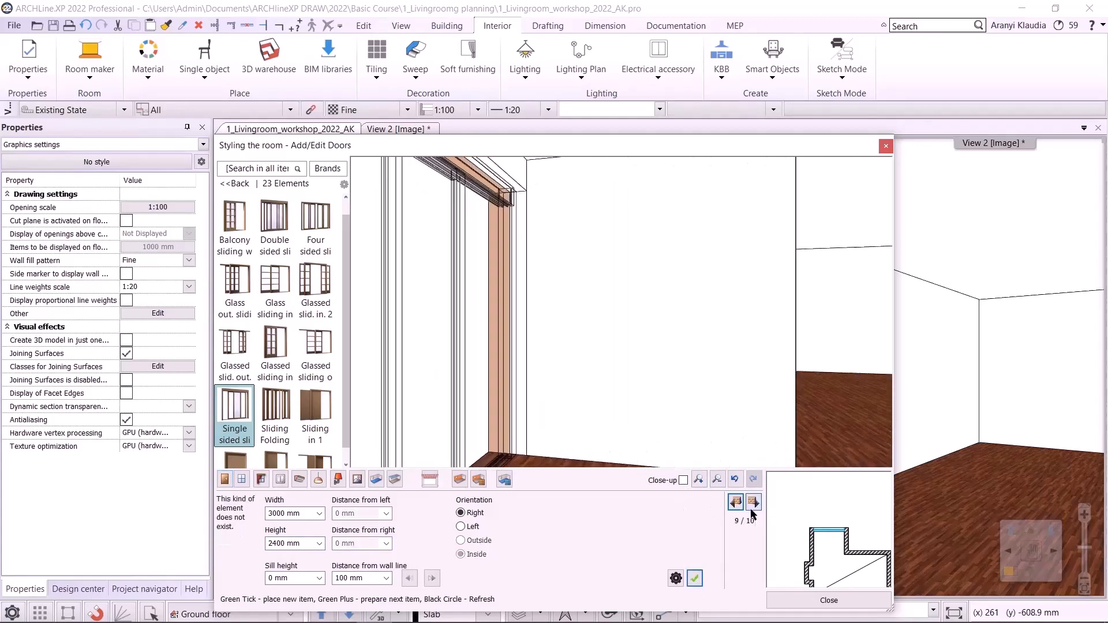
click(750, 509)
click(751, 510)
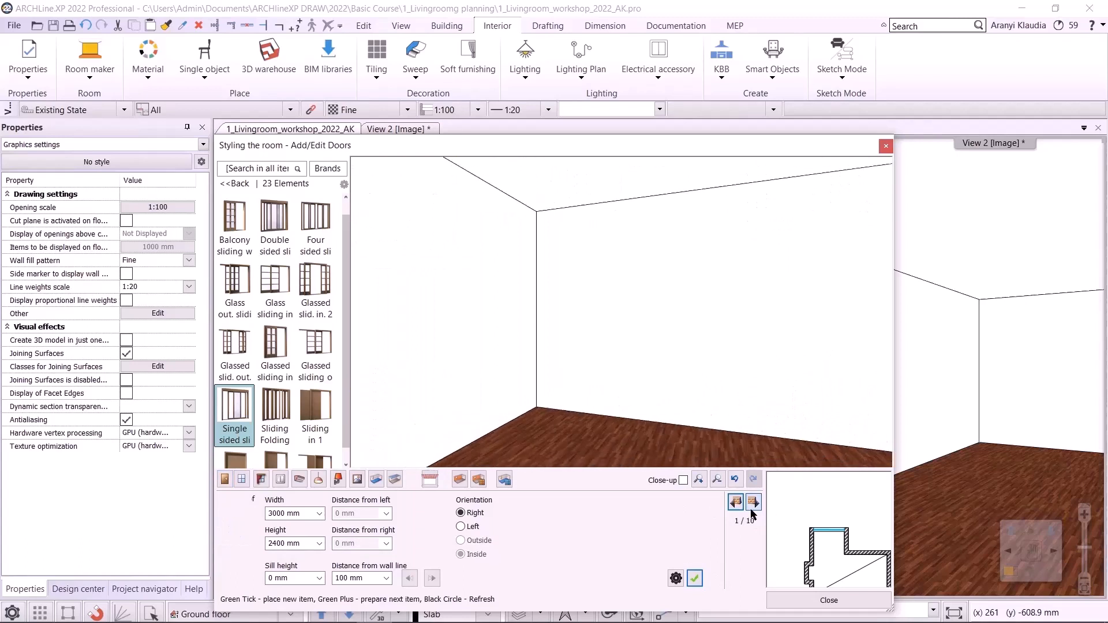
click(751, 510)
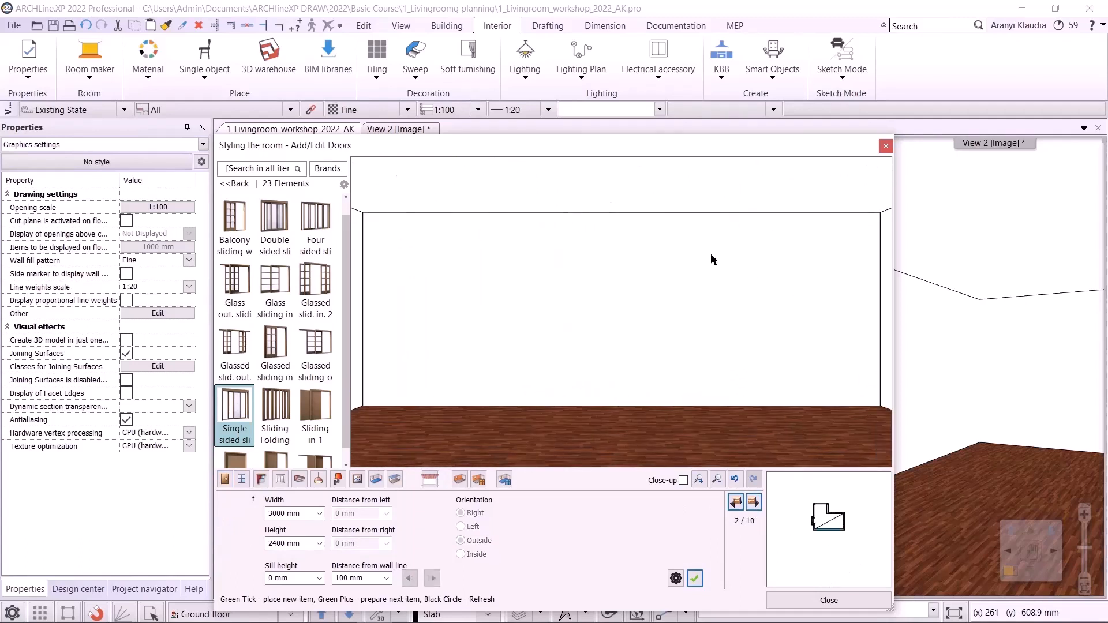
scroll(834, 529, up, 3)
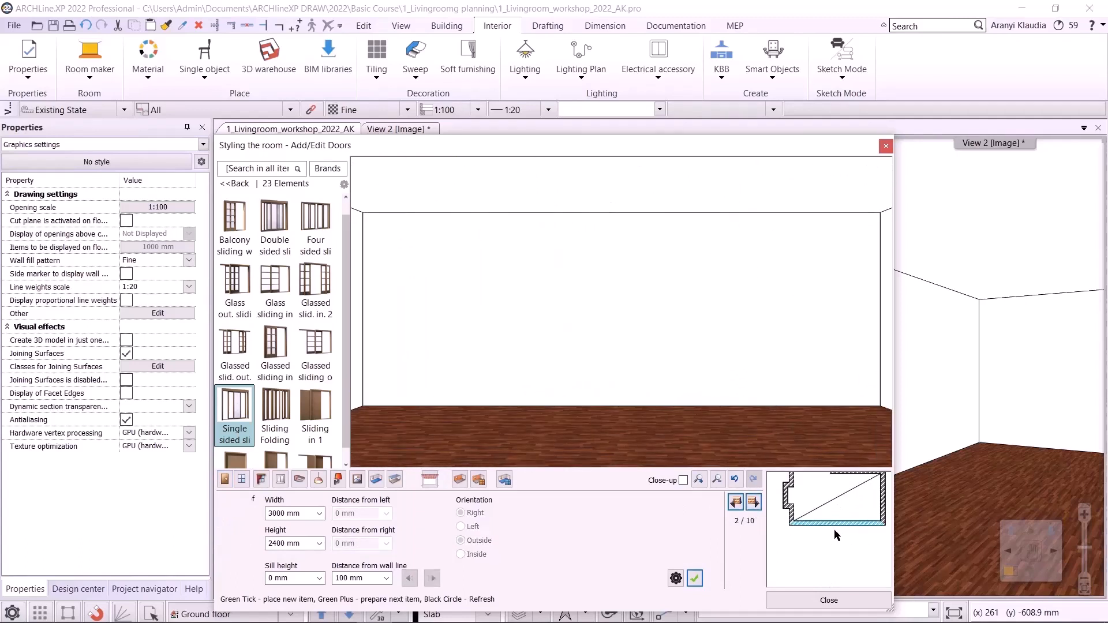
click(248, 439)
click(310, 511)
drag(306, 513, 273, 511)
text(140)
click(692, 579)
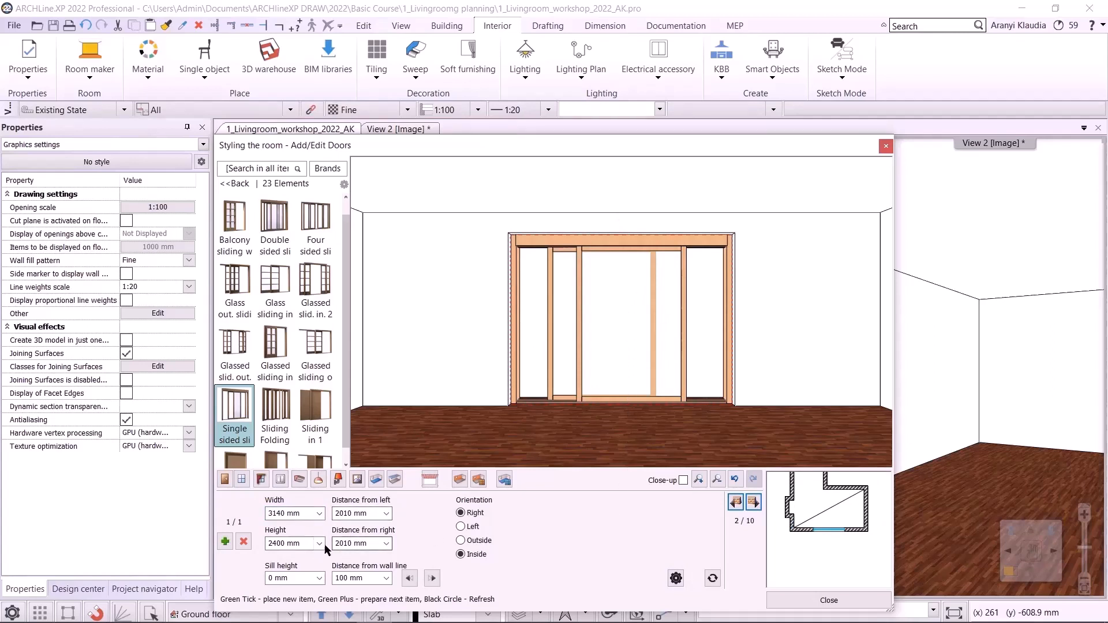
- Set the lower door's distance from the right to 0 mm and switch to the plan PDF
click(371, 548)
text(0)
key(Return)
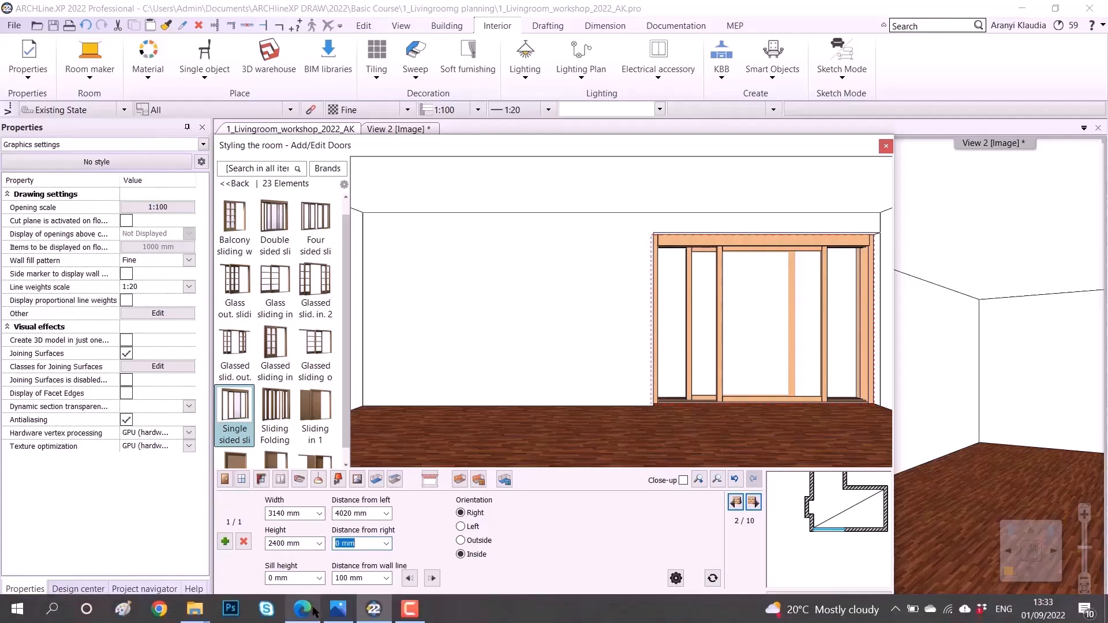
click(312, 613)
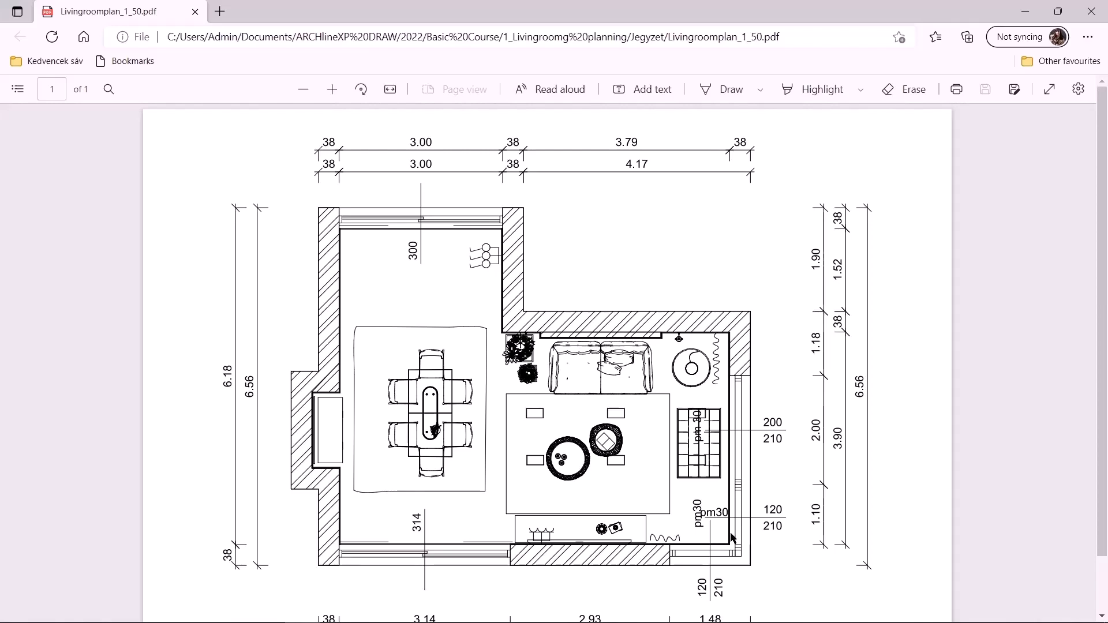
- Return to ARCHLine.XP, move to the first wall of the room and choose the Flush window in Room maker
click(1026, 11)
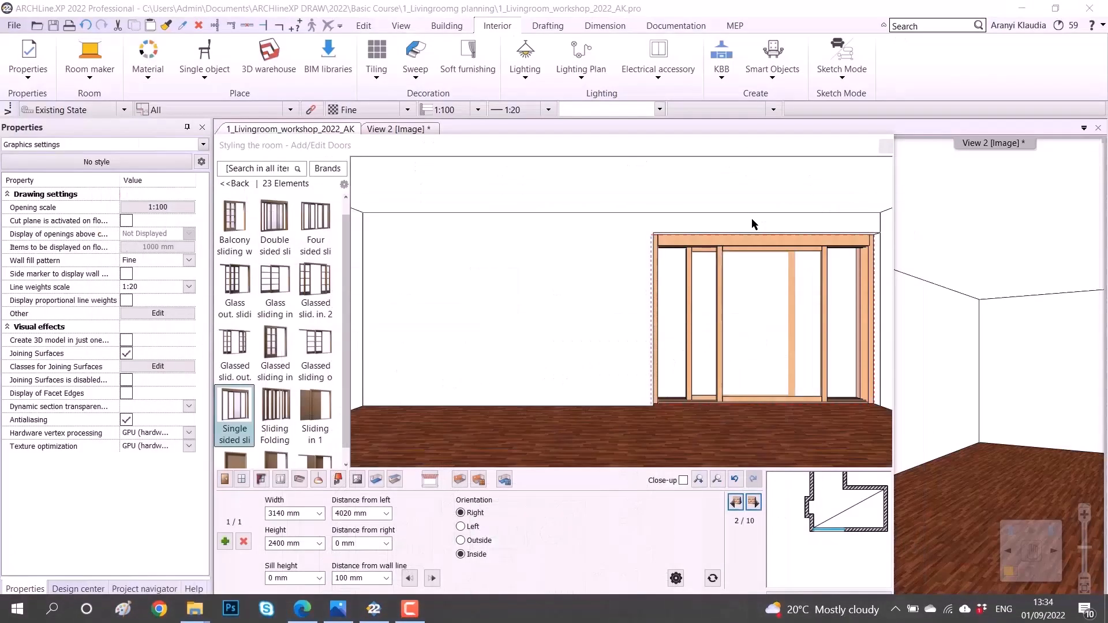
click(609, 539)
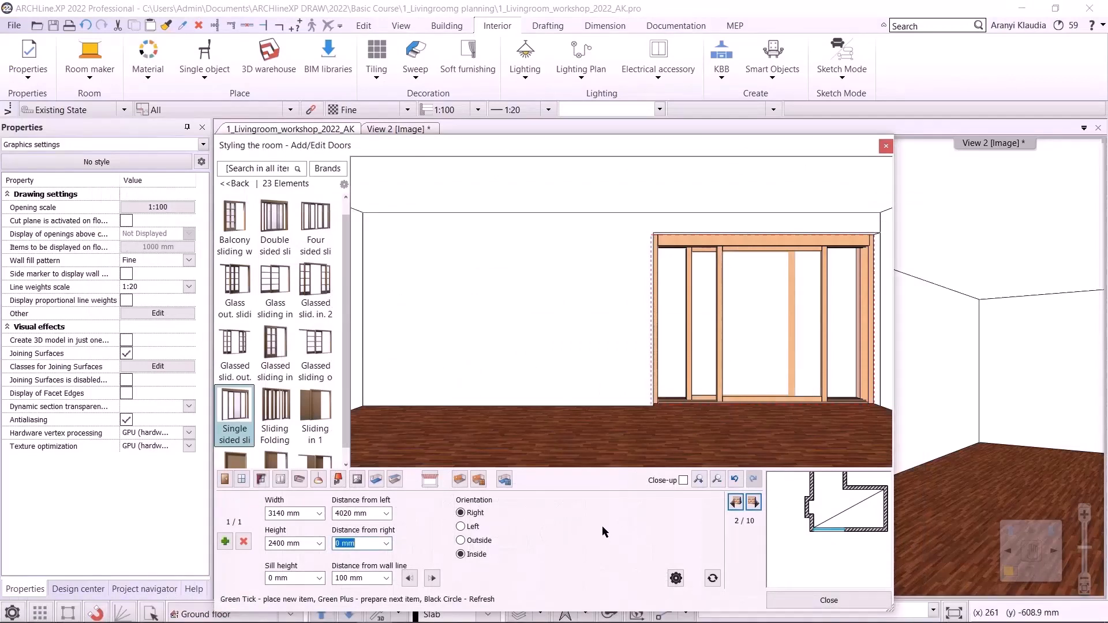
click(737, 503)
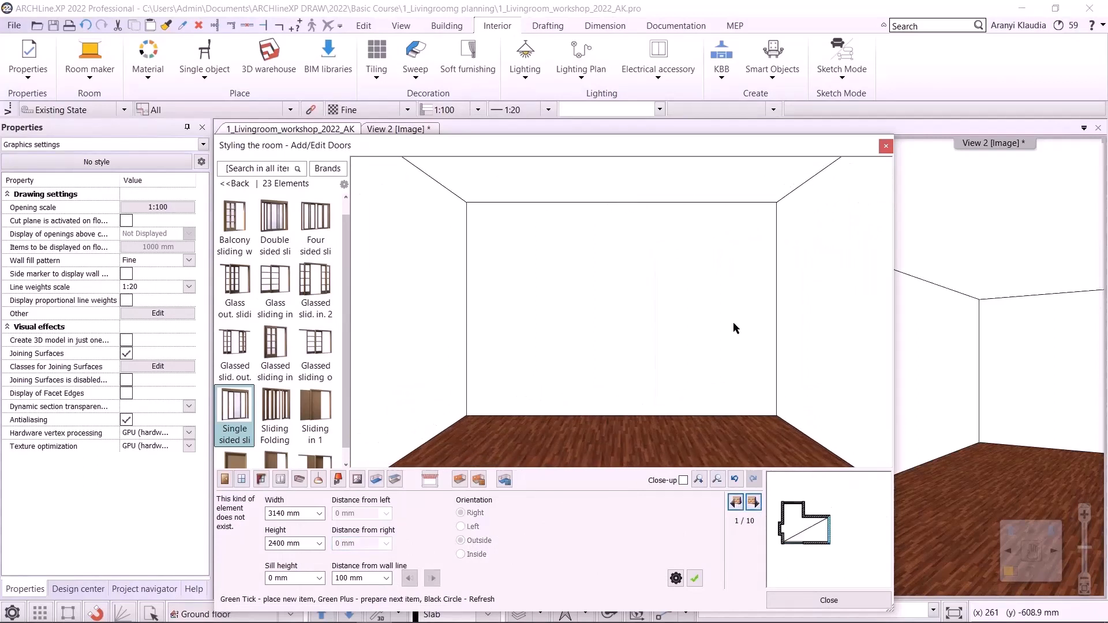
click(242, 480)
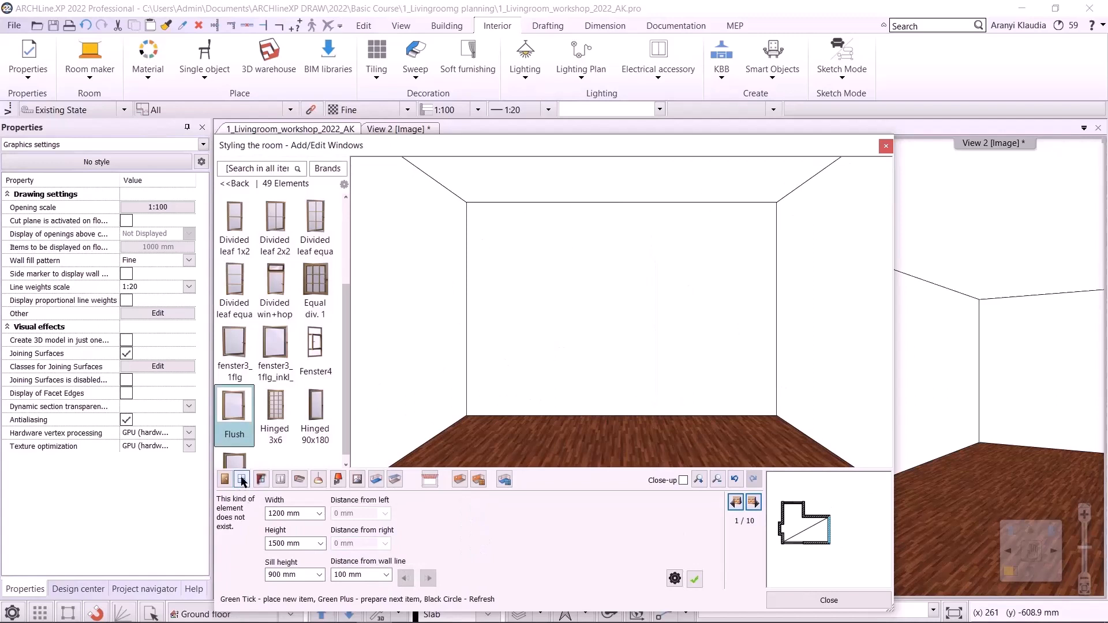
click(243, 421)
- Set the Flush window to 2000 mm wide, 2100 mm high with a 300 mm sill height and place it
drag(301, 514, 264, 506)
text(2000)
double_click(306, 543)
text(2100)
double_click(294, 574)
text(300)
click(695, 580)
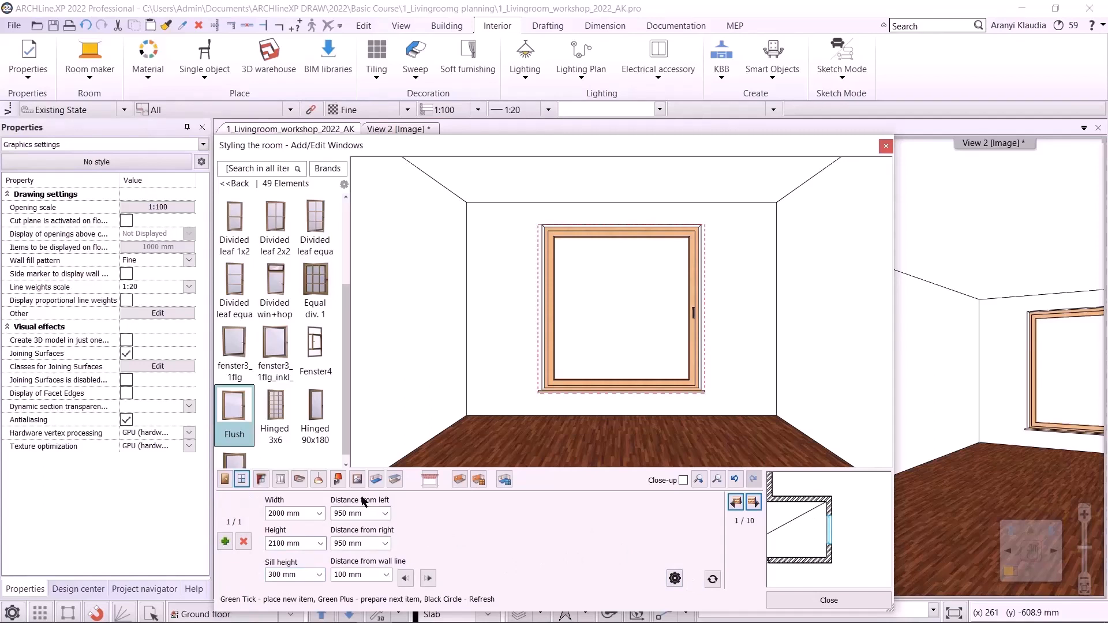
- Set the window's distance from the left to 800 mm
click(355, 513)
text(800)
key(Return)
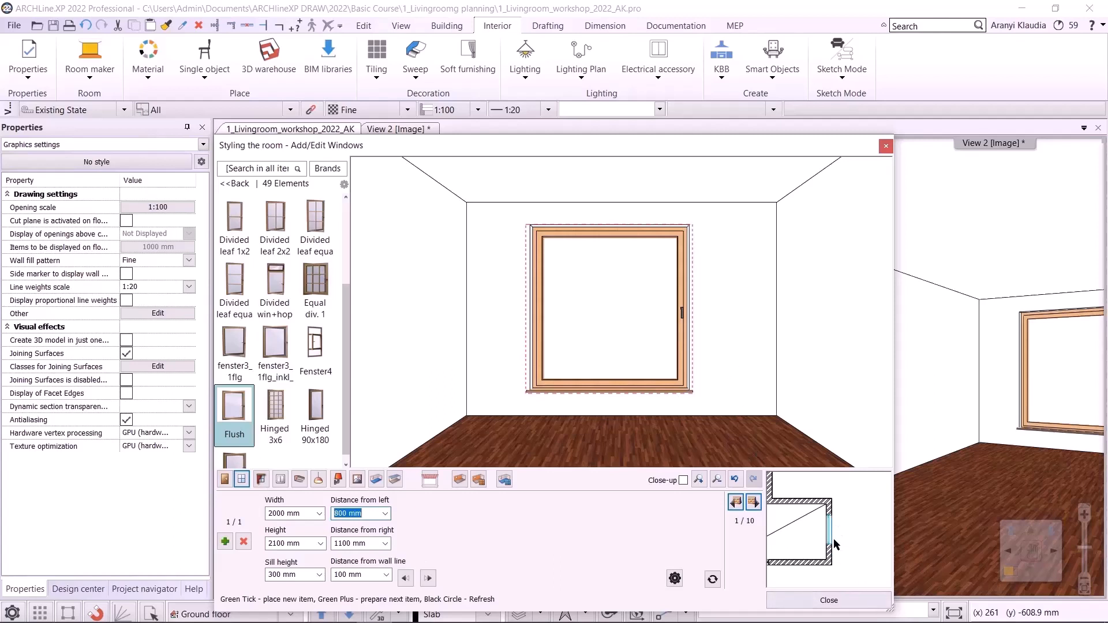
- Add a second Flush window 1100 mm wide beside the first one on the same wall
drag(367, 514, 169, 513)
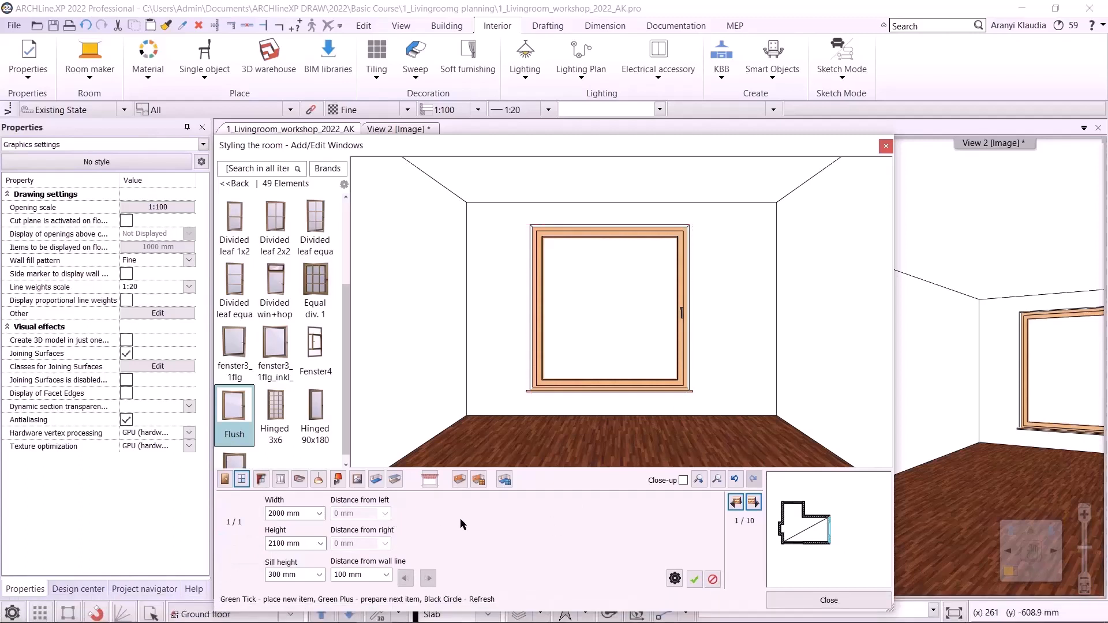
click(300, 513)
text(1100)
key(Return)
click(694, 578)
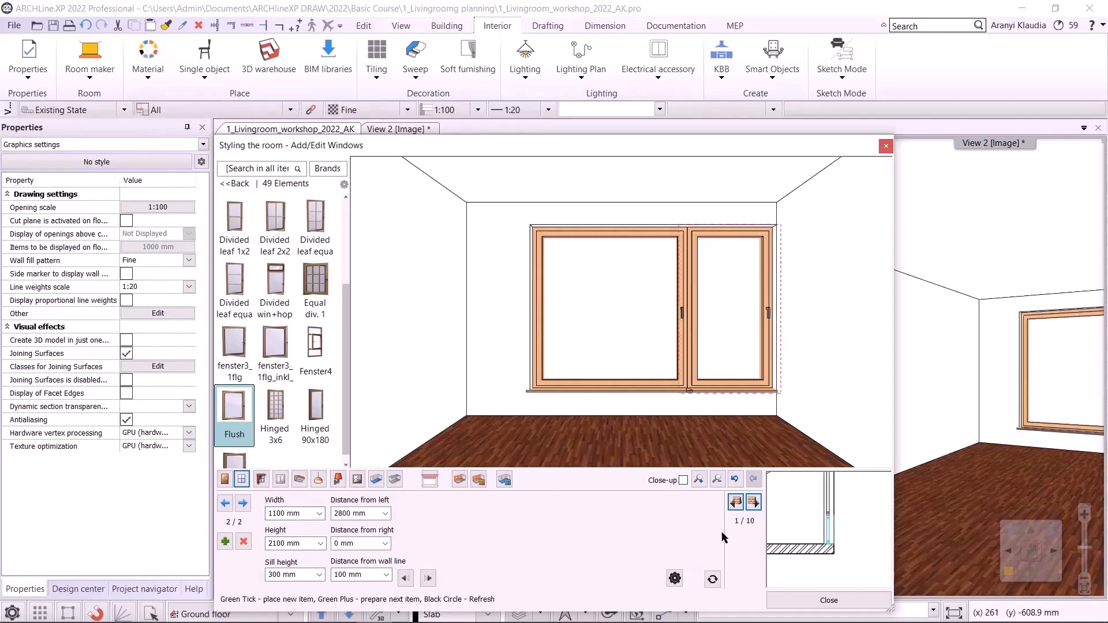
- Move to the next wall and place a Flush window 1200 mm wide
click(753, 502)
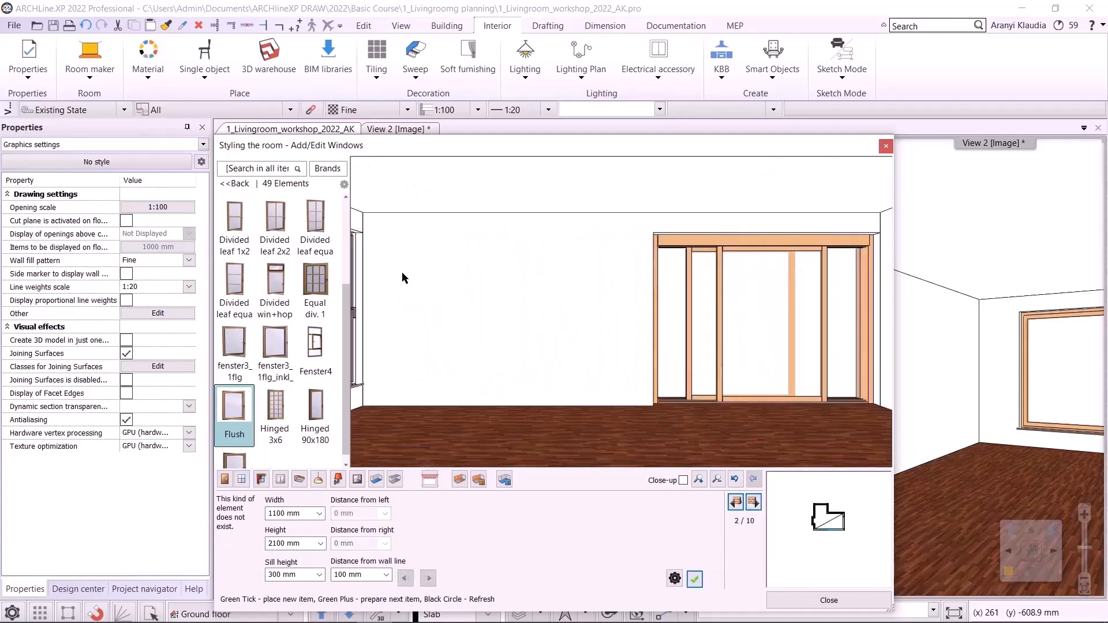
click(316, 514)
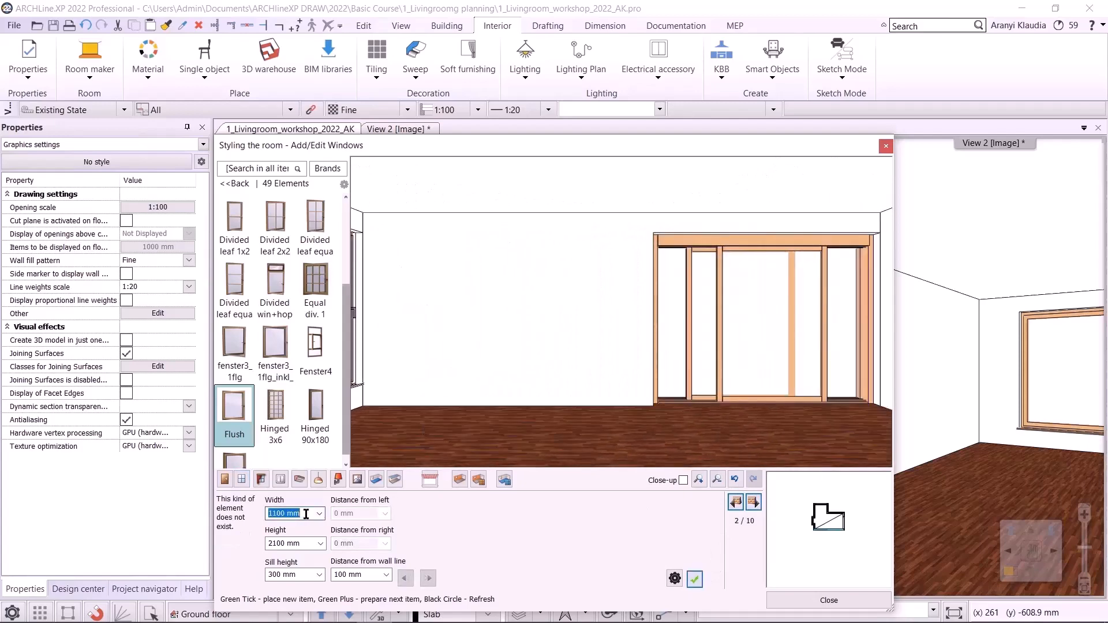
text(1200)
click(695, 580)
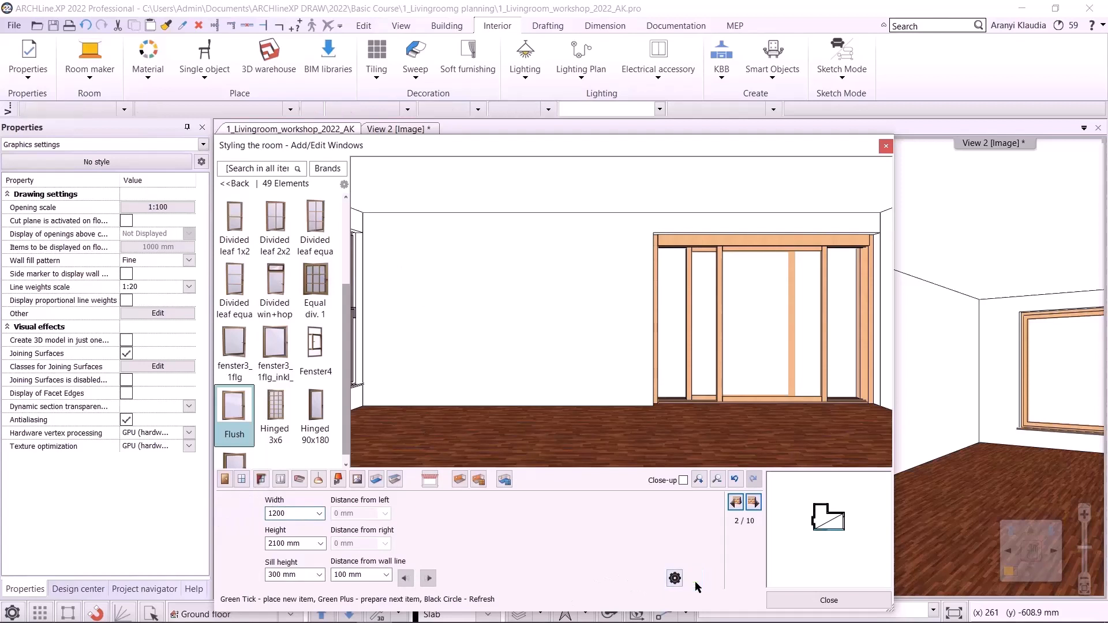
- Set that window's distance from the left to 0 mm
click(370, 514)
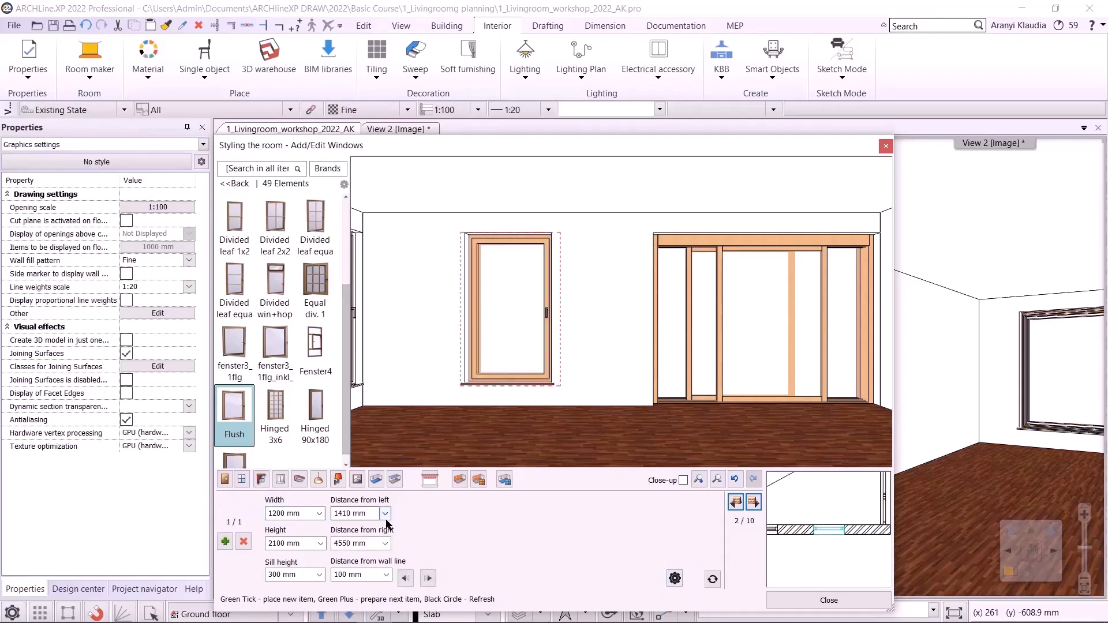
text(0)
click(710, 582)
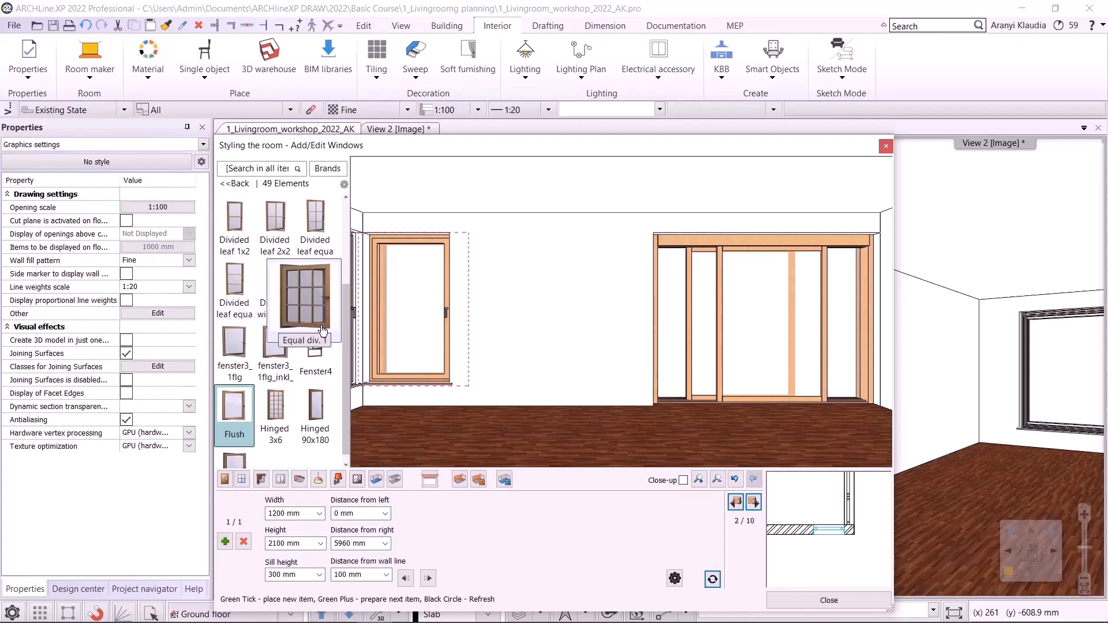
- Switch to curtains, go back to the first wall and choose the fourth Curtain model
click(261, 479)
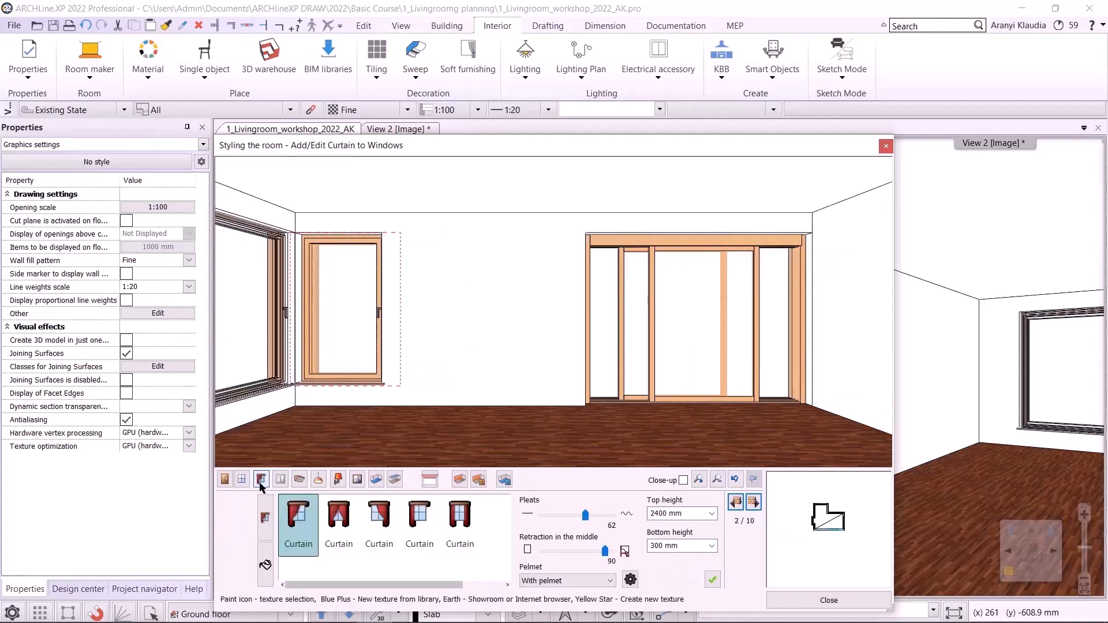
click(736, 503)
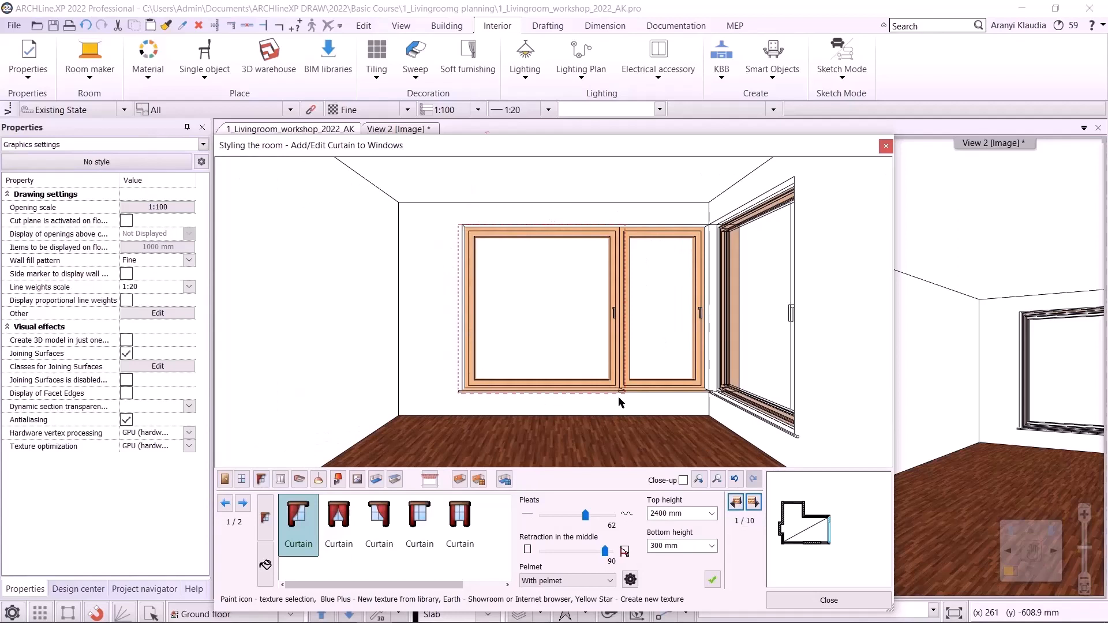
click(243, 504)
click(225, 503)
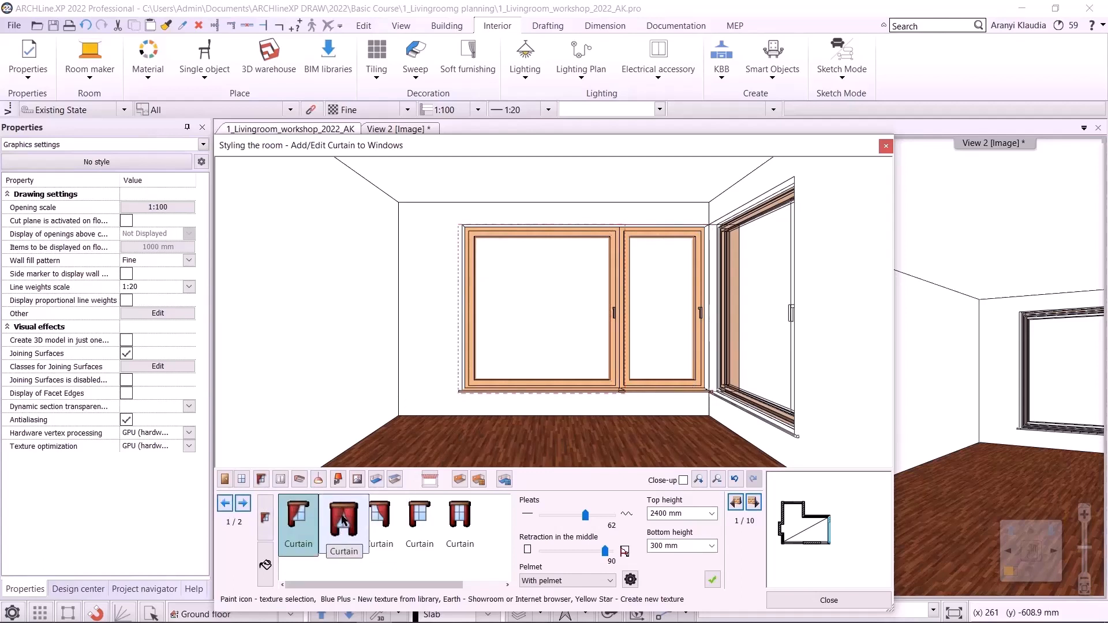
drag(365, 586, 415, 603)
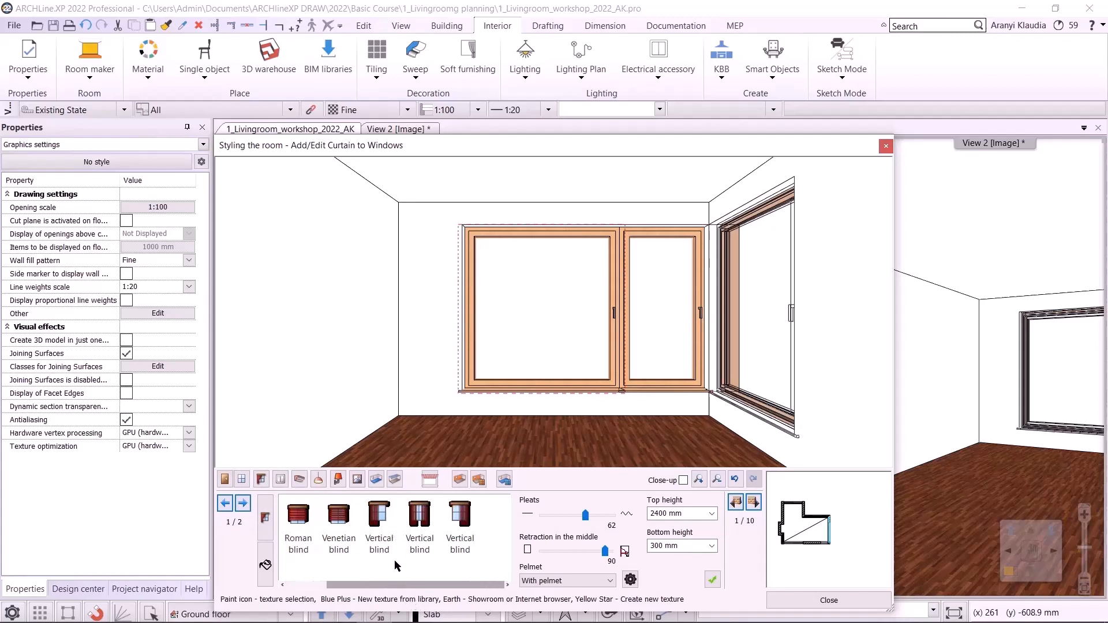
drag(376, 588, 335, 588)
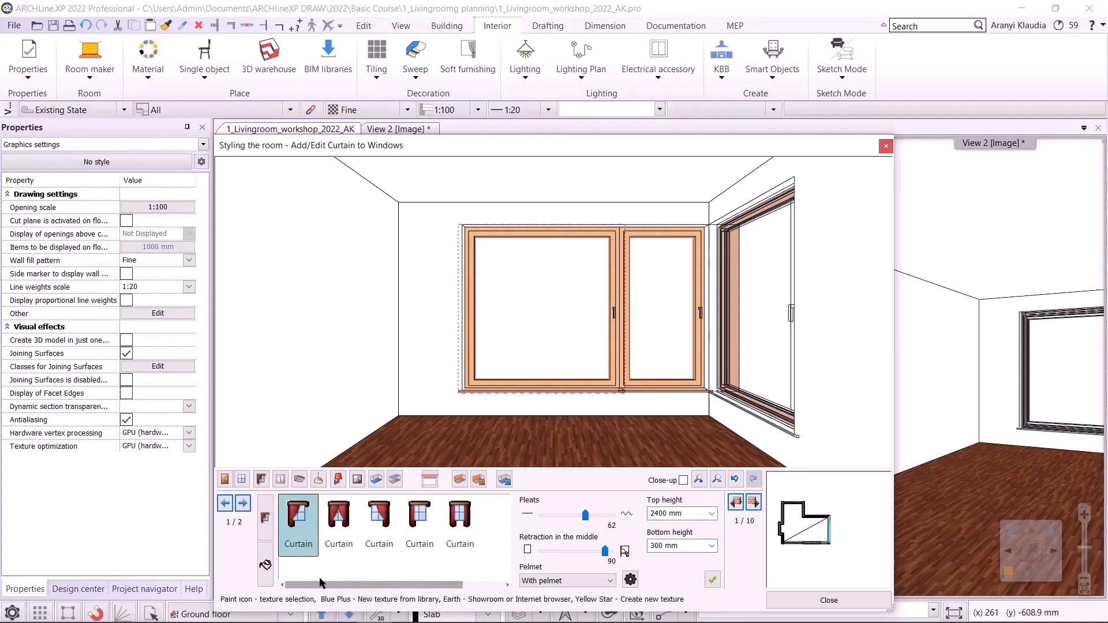
click(424, 523)
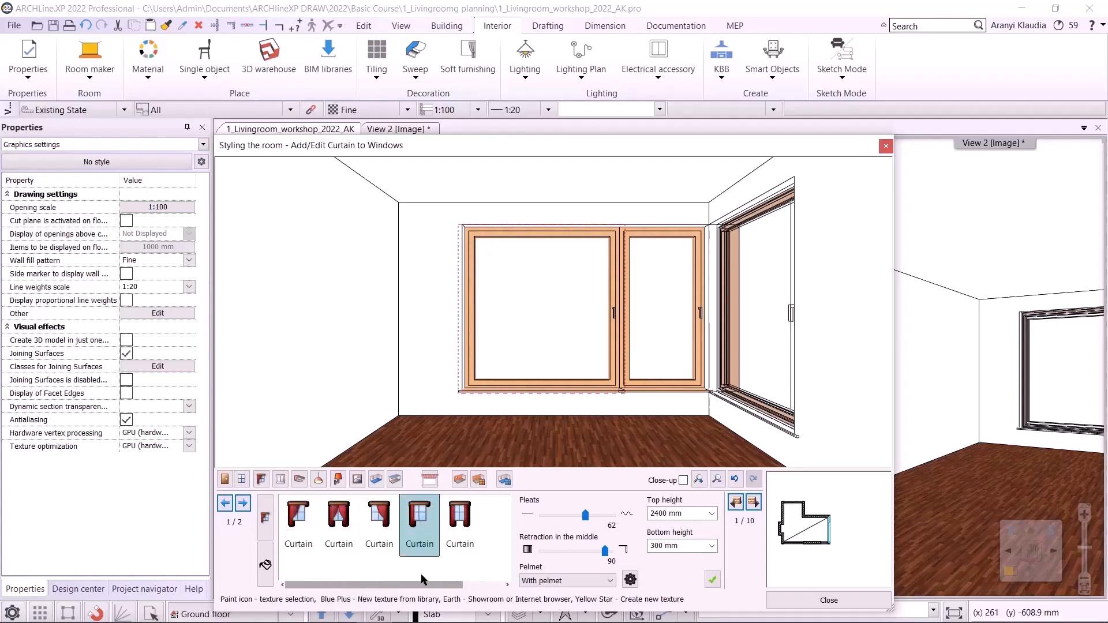
- Set the curtain's top height to 2650 mm and bottom height to 20 mm
double_click(695, 515)
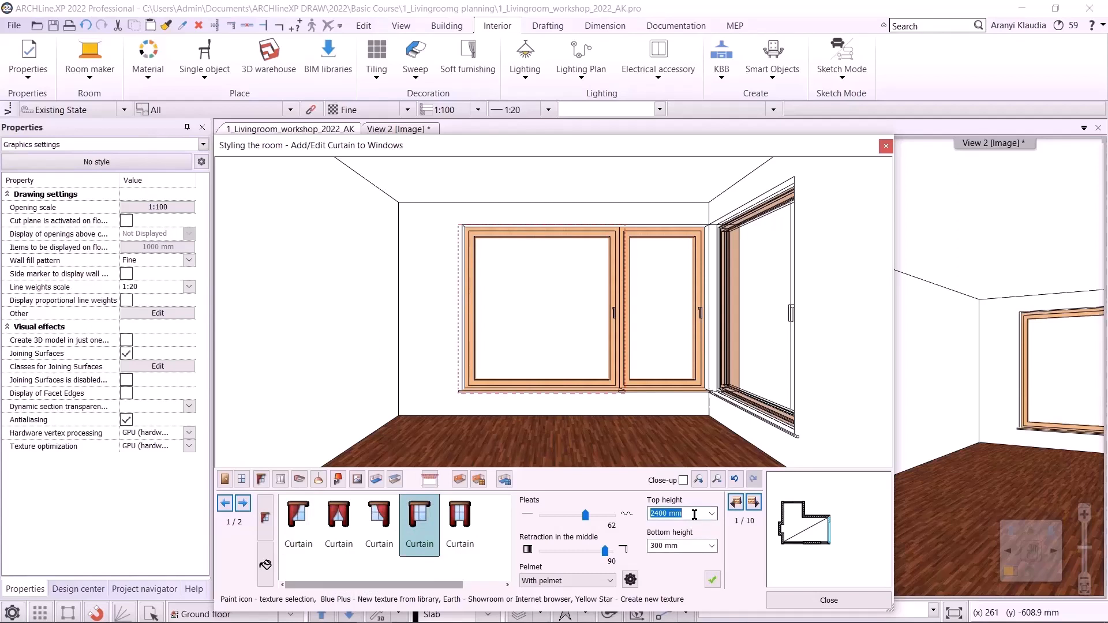
text(2650)
double_click(687, 544)
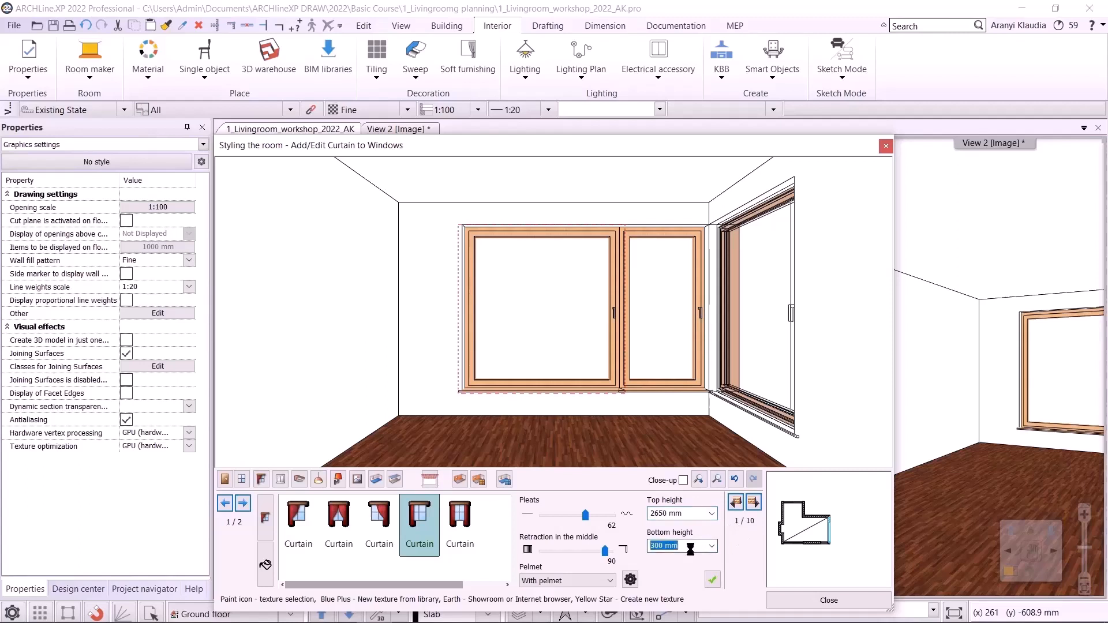
text(20)
- Adjust the curtain to 83 pleats and 0 retraction in the middle, without pelmet
drag(585, 516, 477, 577)
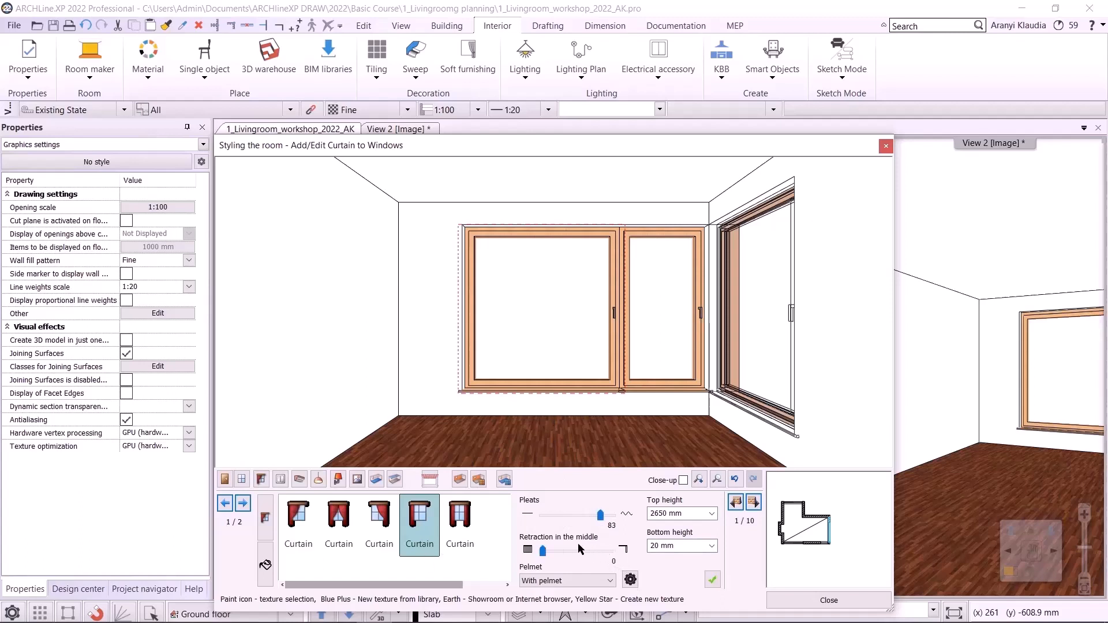
click(548, 581)
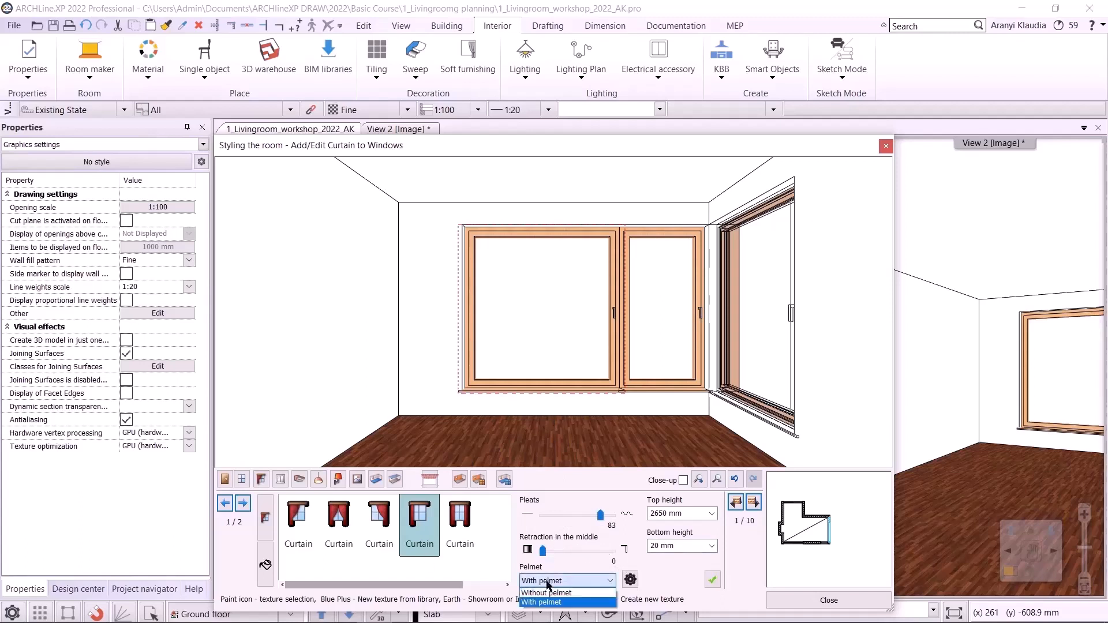
click(549, 593)
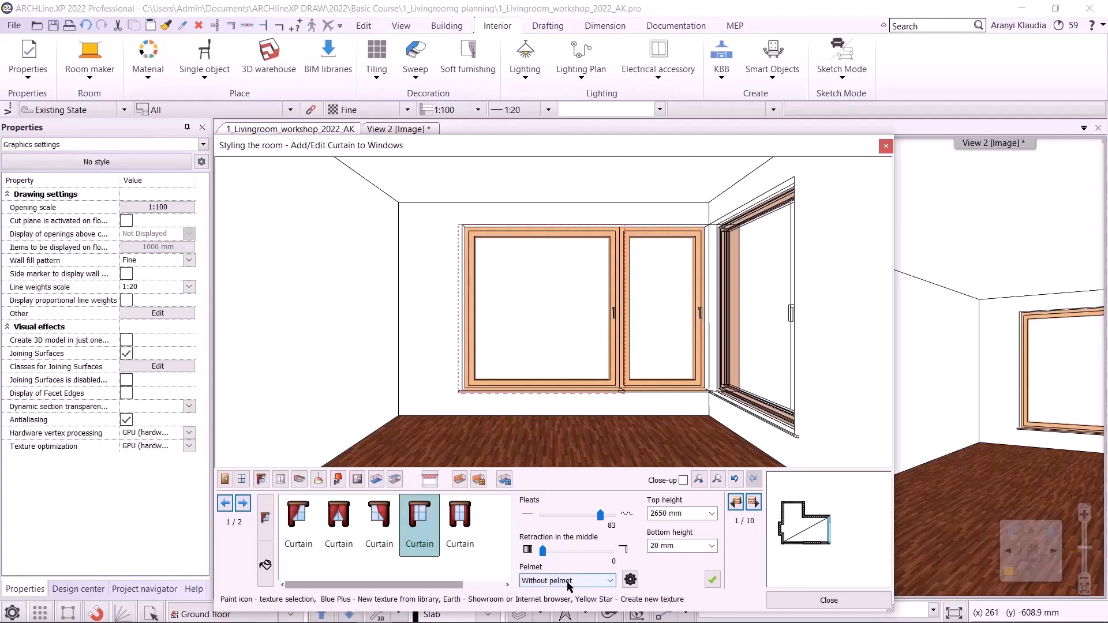
- Place the curtain on the first wall's windows
click(266, 564)
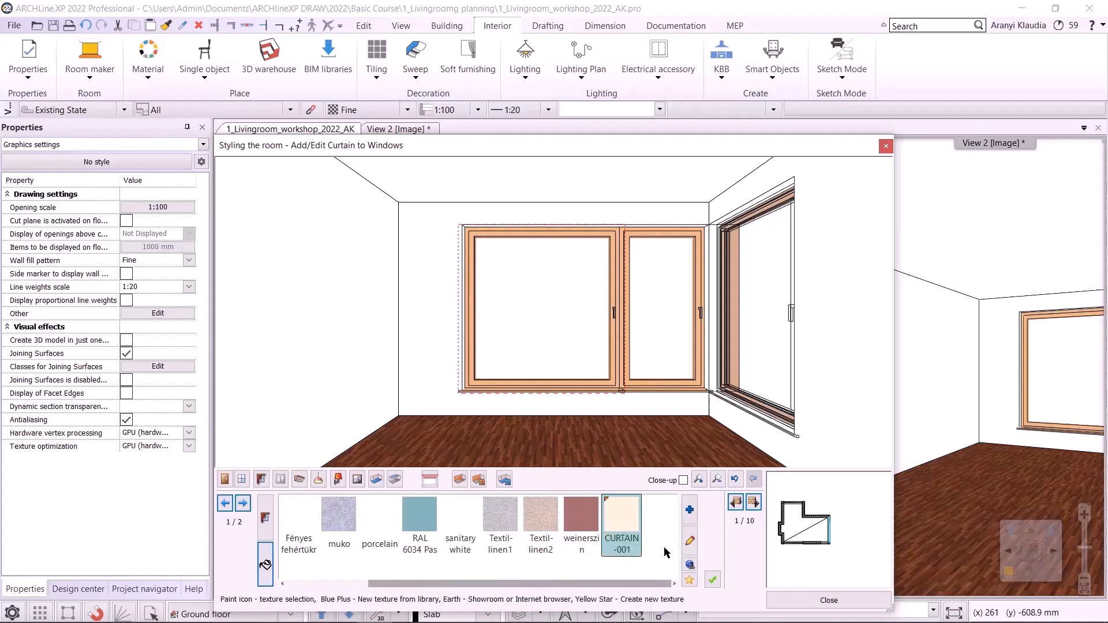
click(264, 518)
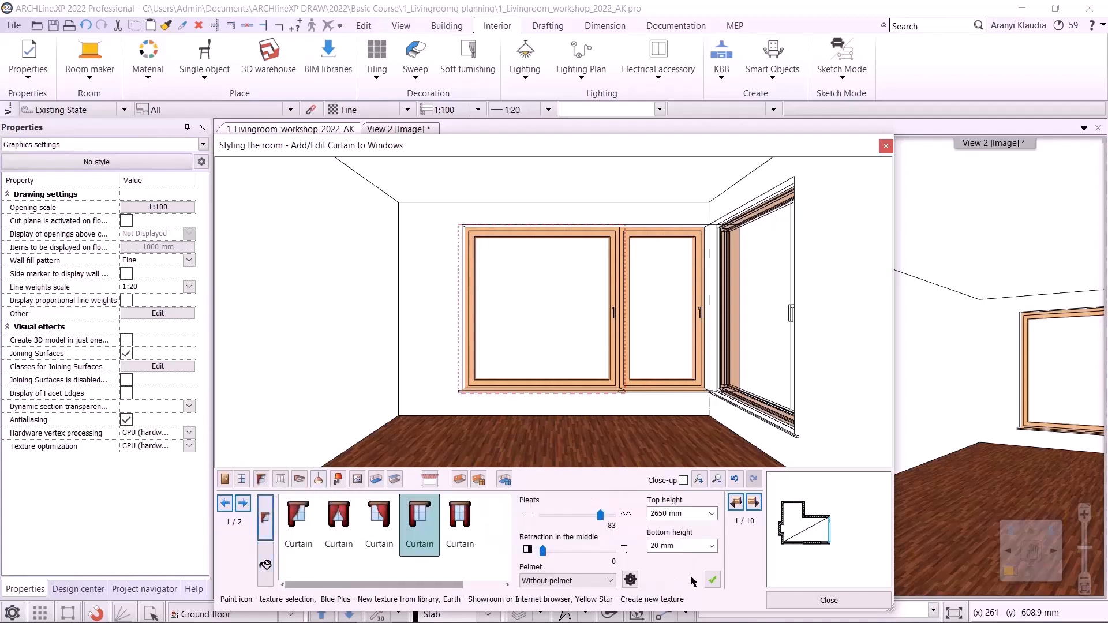
click(713, 581)
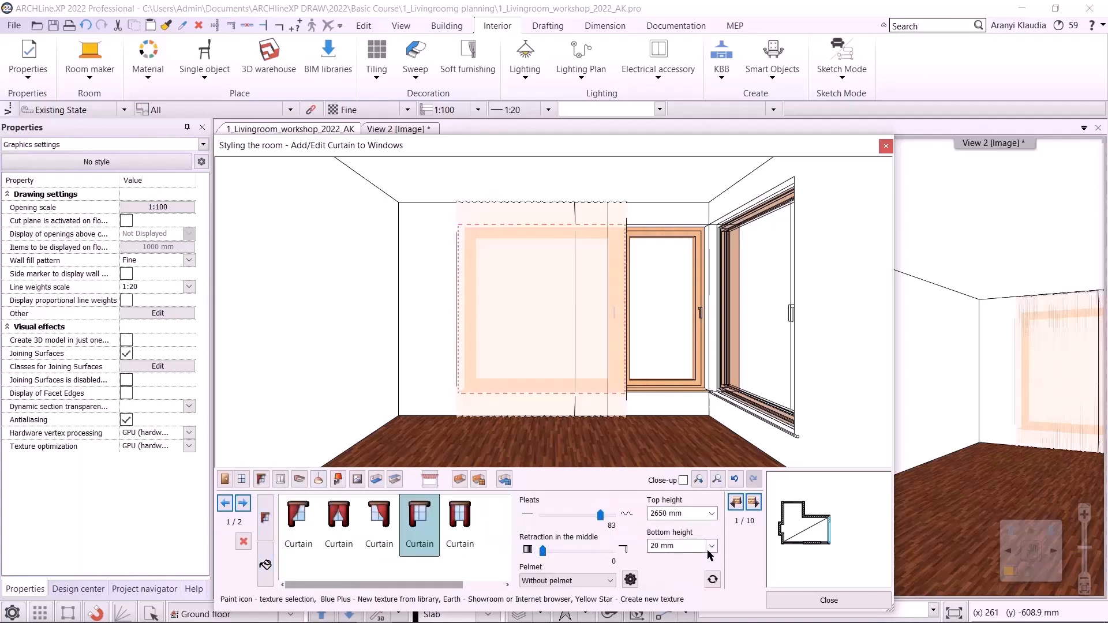
- Move to the next wall and place the same curtain on its window
click(753, 503)
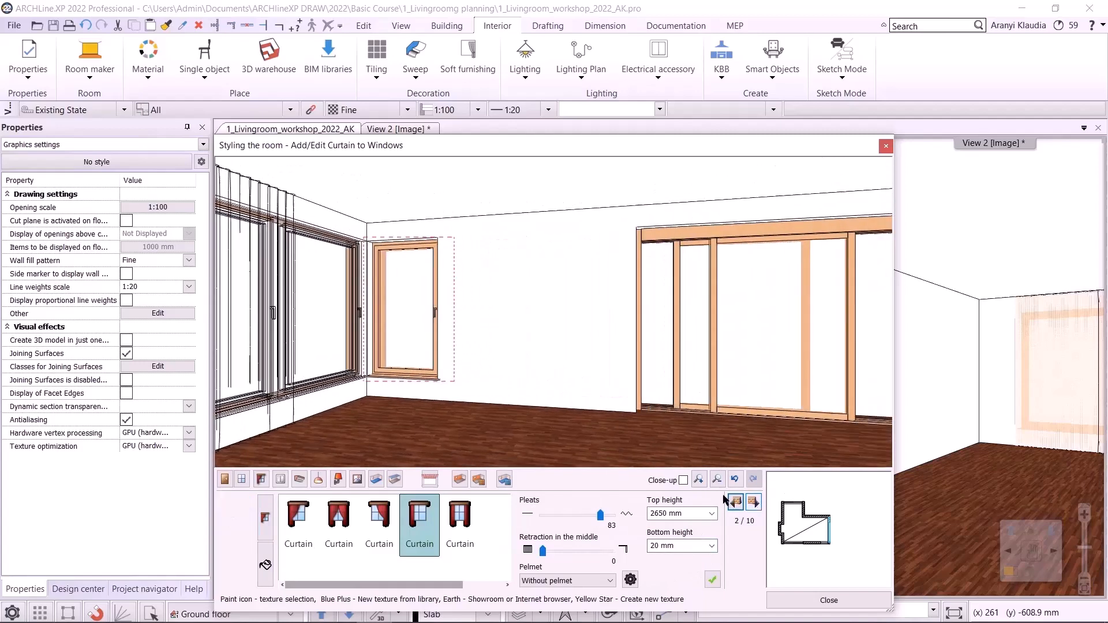
click(713, 579)
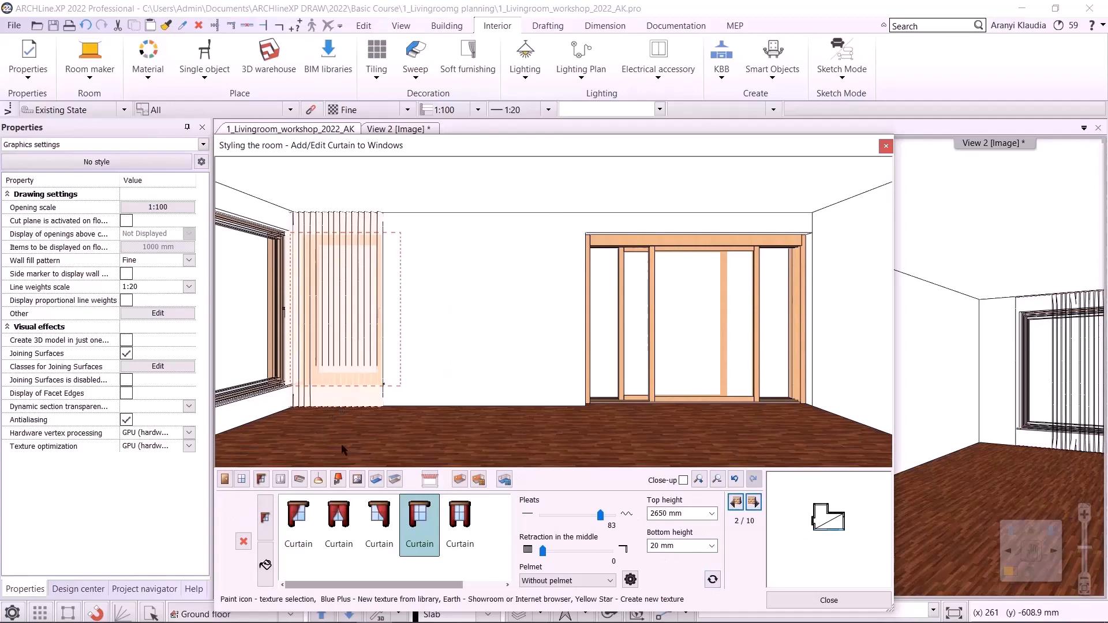
- Return to the first wall and browse the Textile, Tapestry and Curtain fabrics in the materials library
click(735, 502)
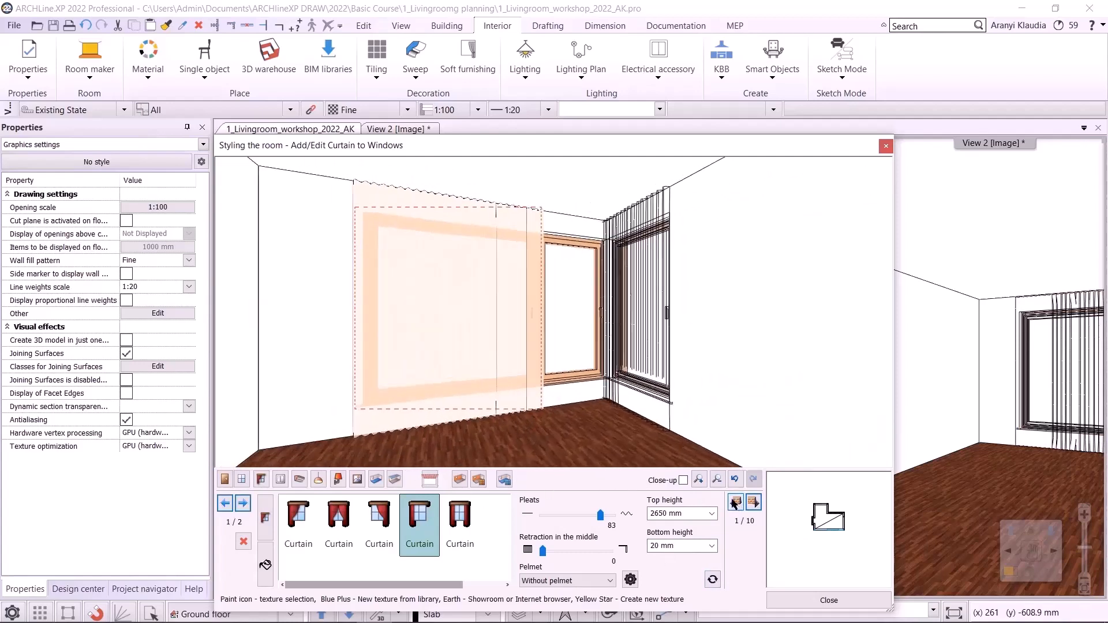
click(265, 567)
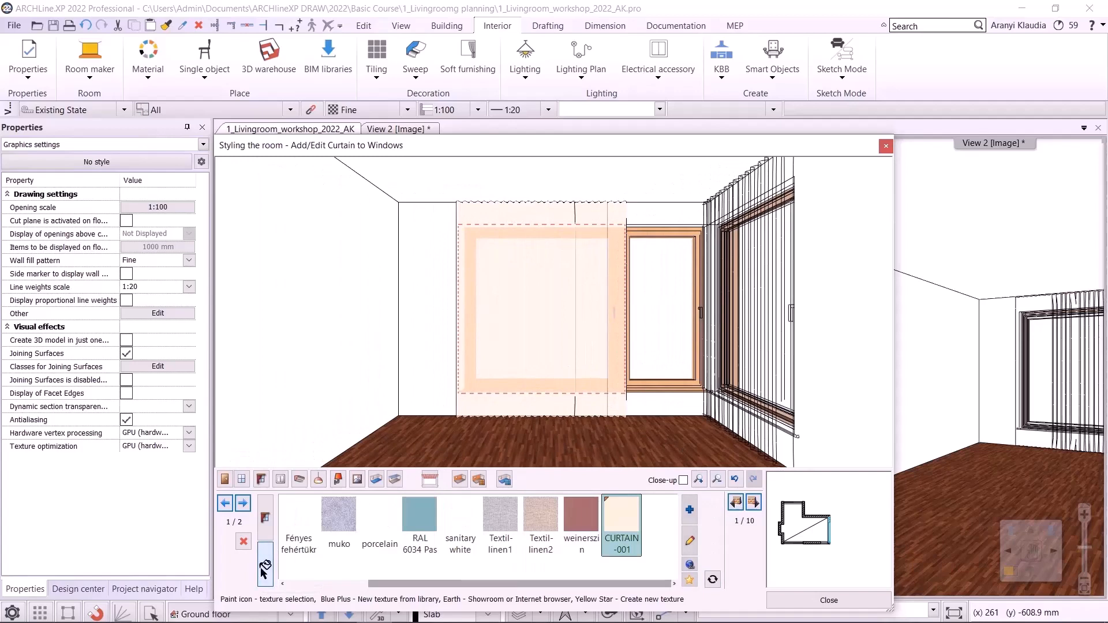
click(687, 516)
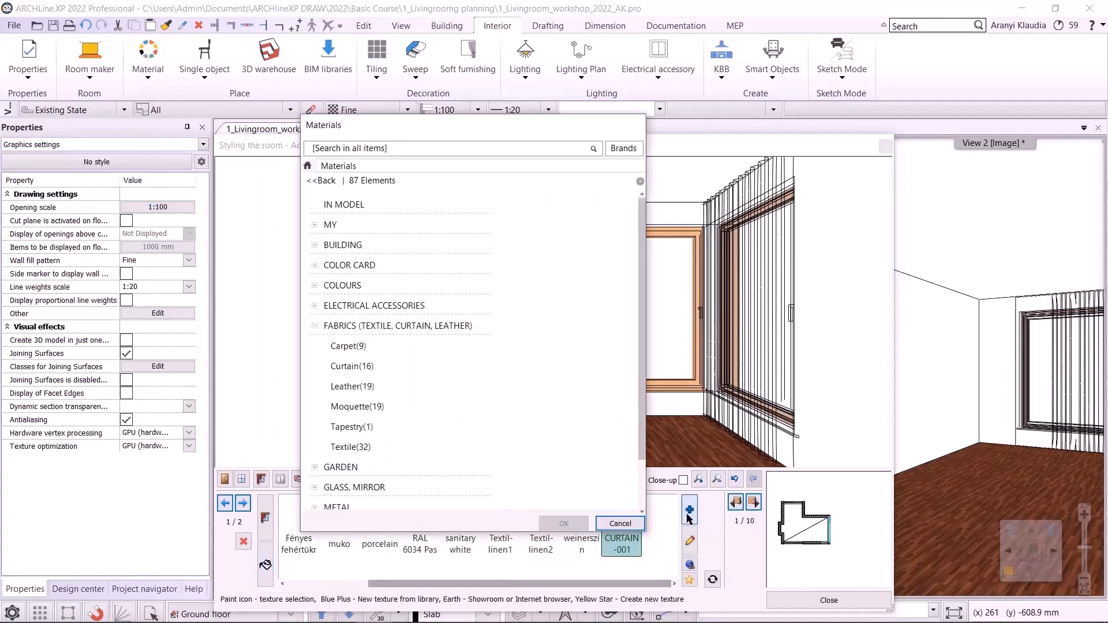
click(374, 447)
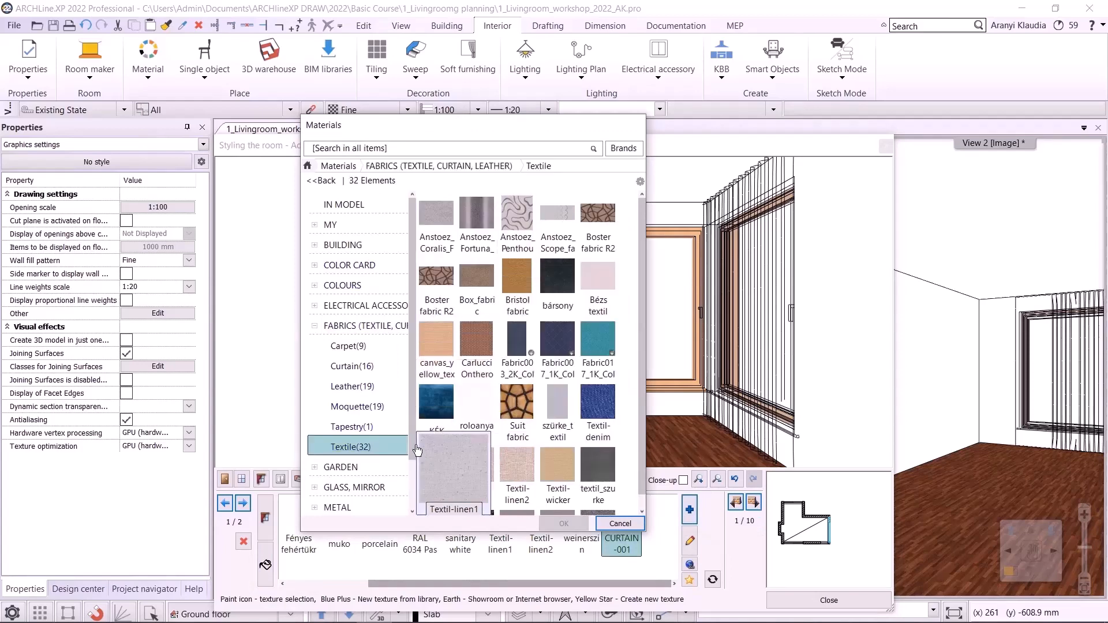
click(352, 428)
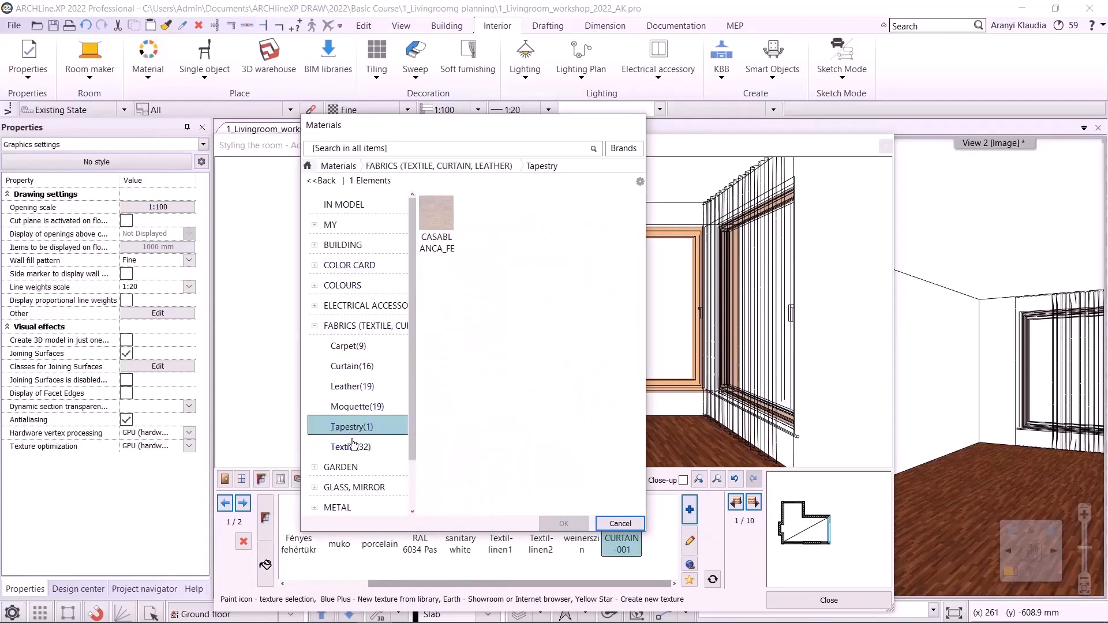
click(351, 366)
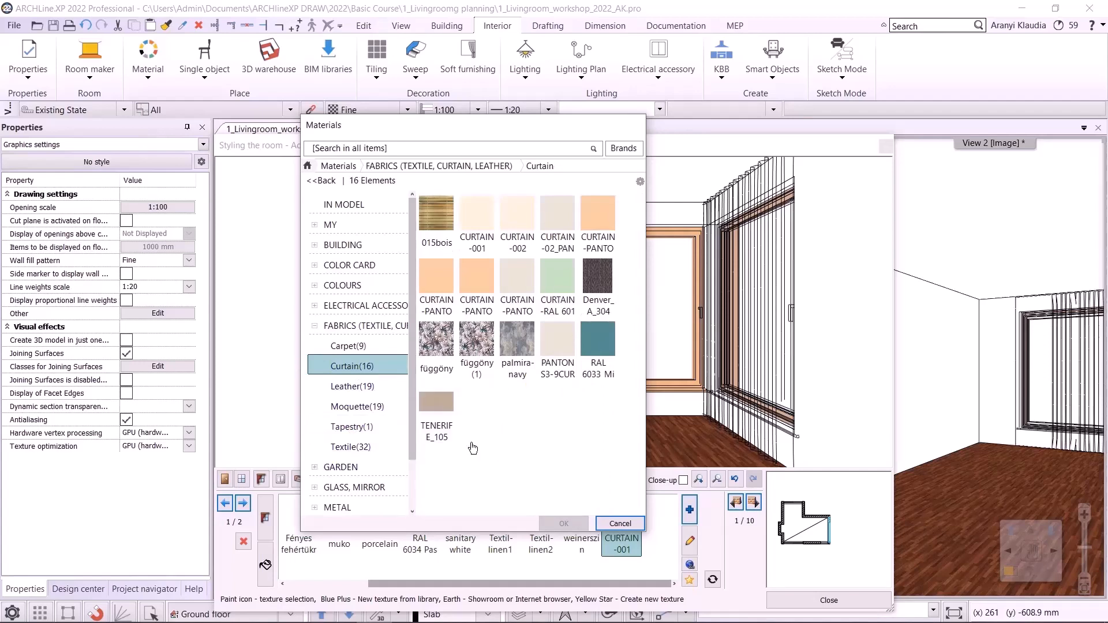
click(621, 523)
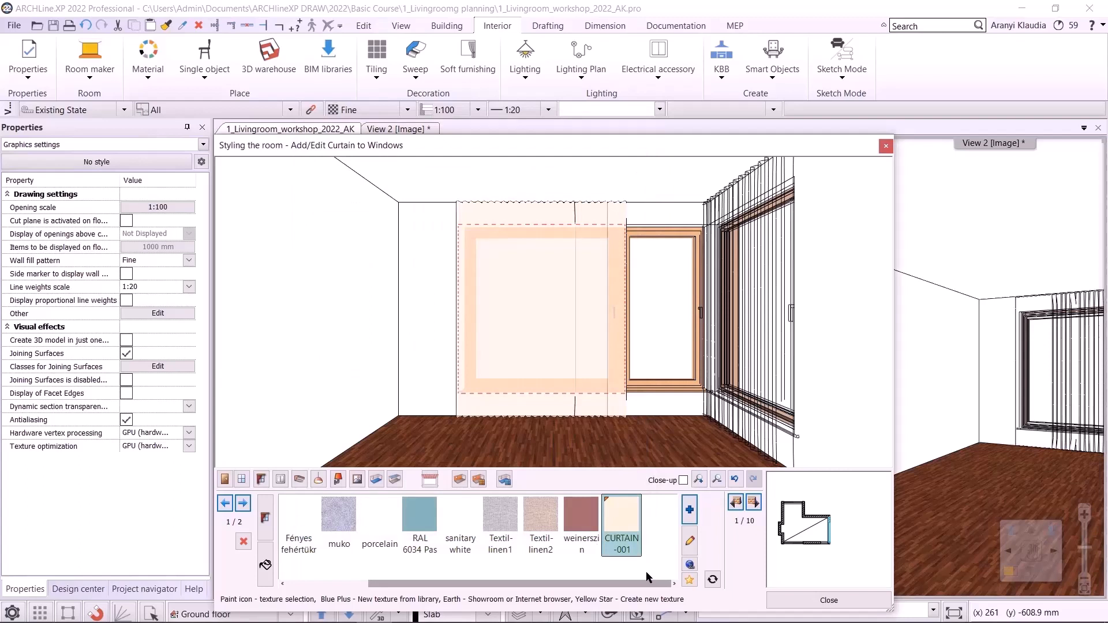
- Download the Montreal_F_105_x fabric from the Rovitex collection in the Showroom and apply it to the curtain
click(690, 564)
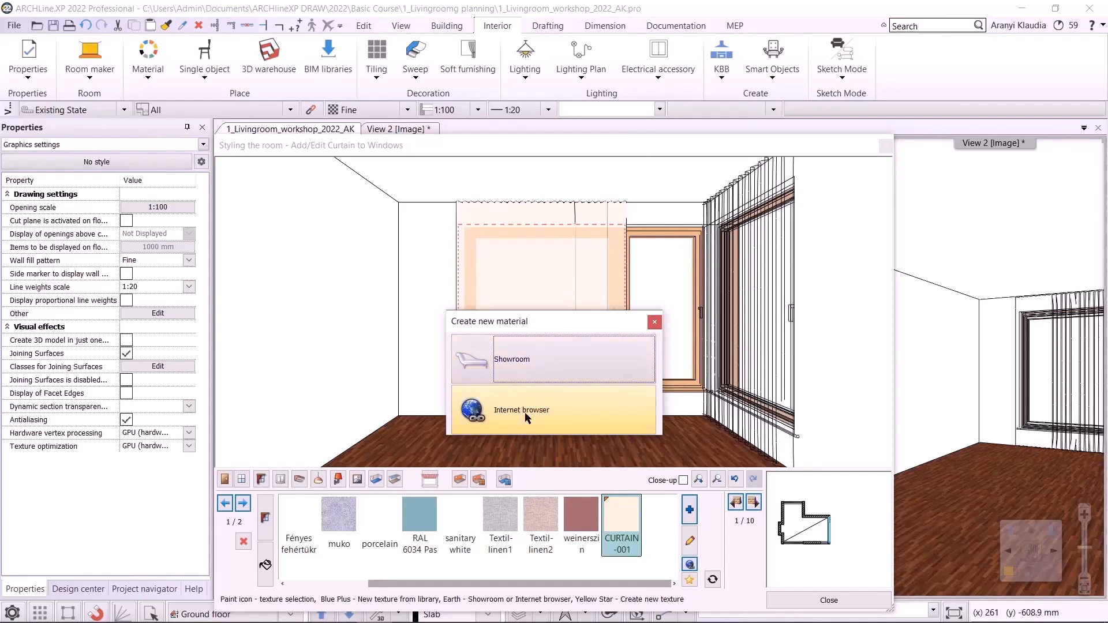
click(527, 372)
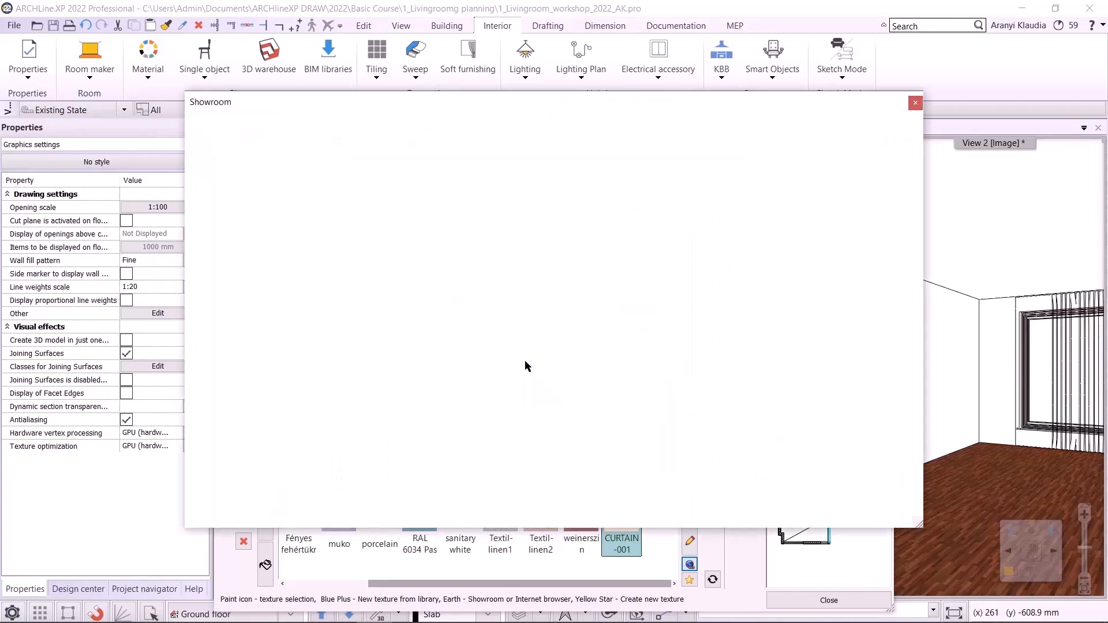
scroll(576, 349, down, 3)
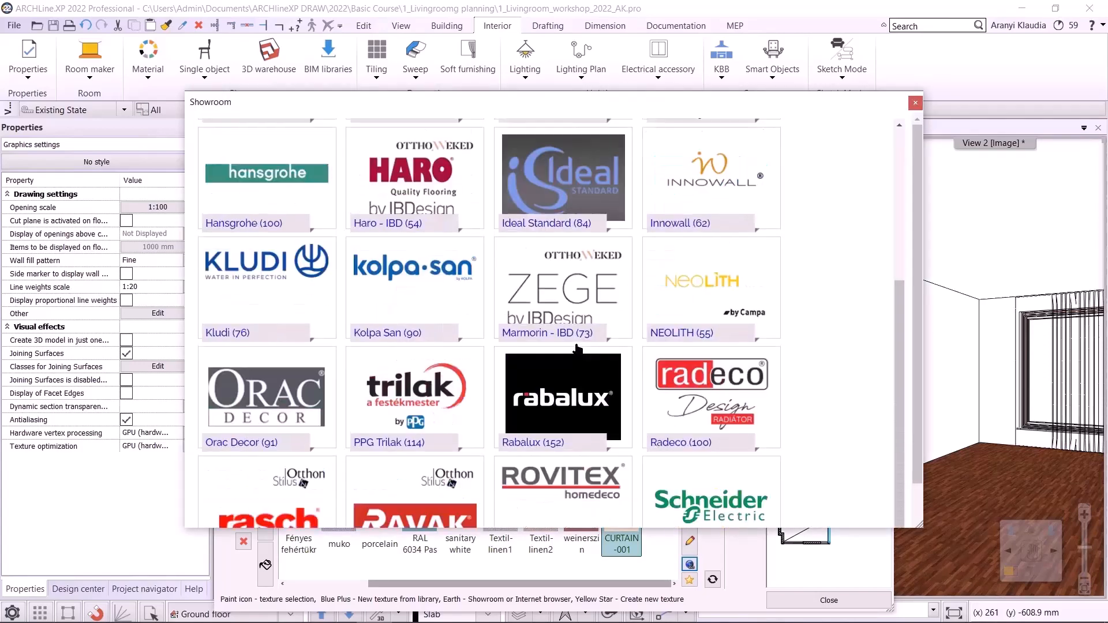
click(599, 493)
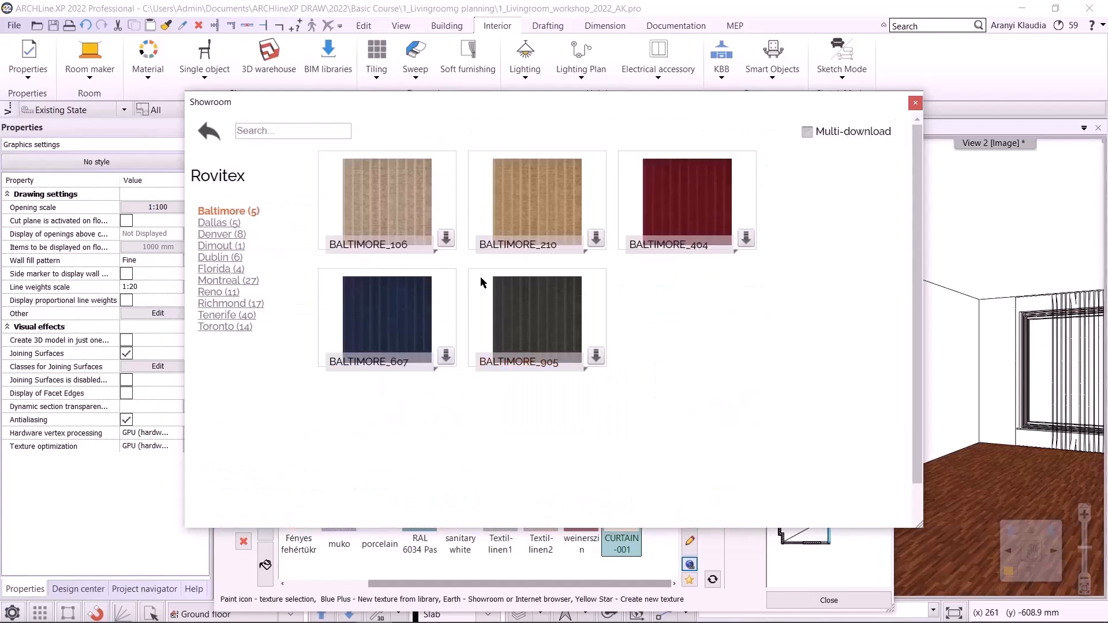
click(242, 283)
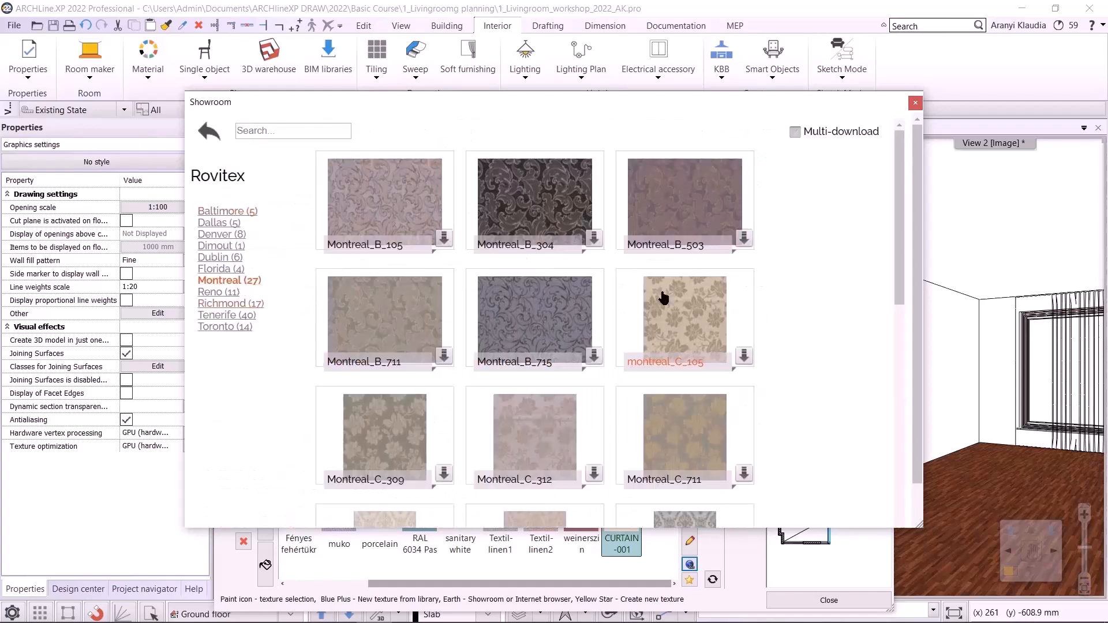
drag(900, 250, 938, 518)
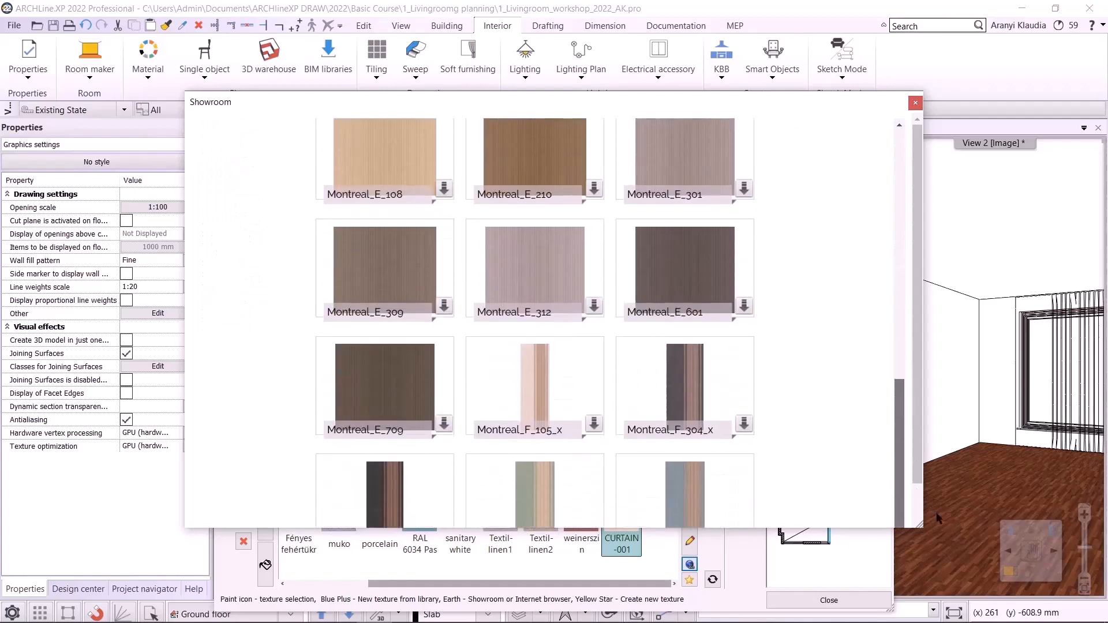
click(595, 426)
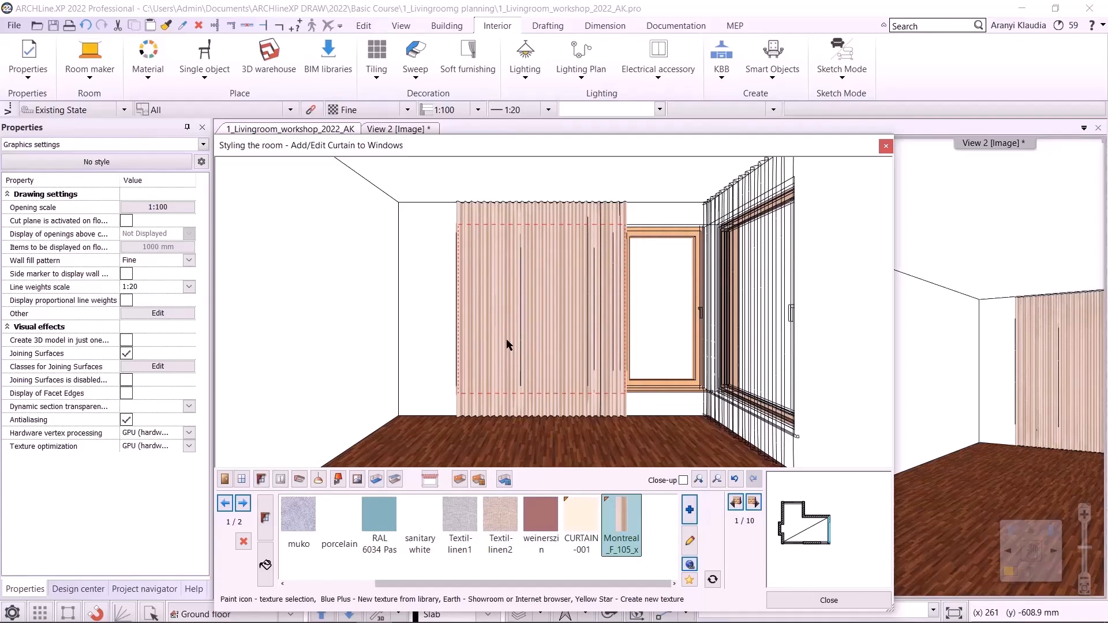
- Open the internet browser for a new material and search the web for sanderson
click(691, 563)
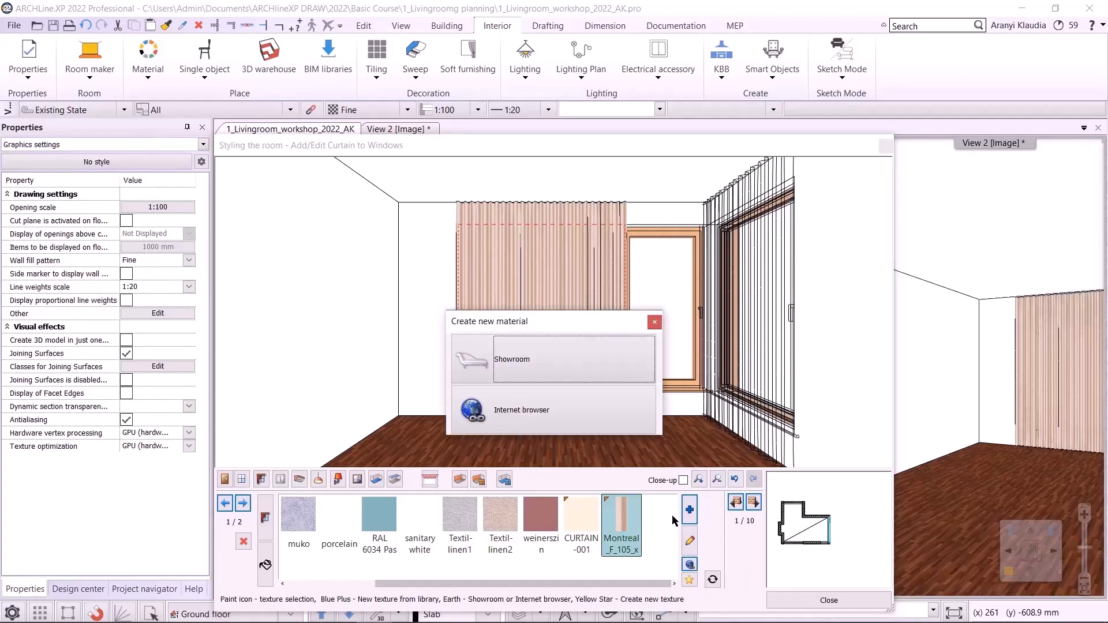
click(518, 396)
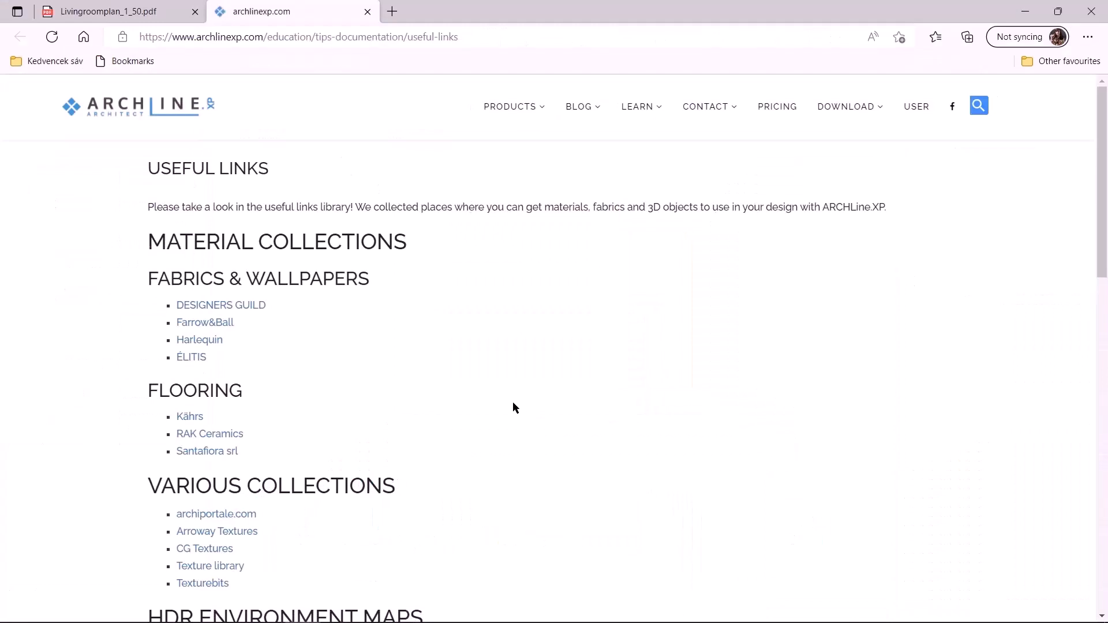
key(ctrl+l)
text(sande)
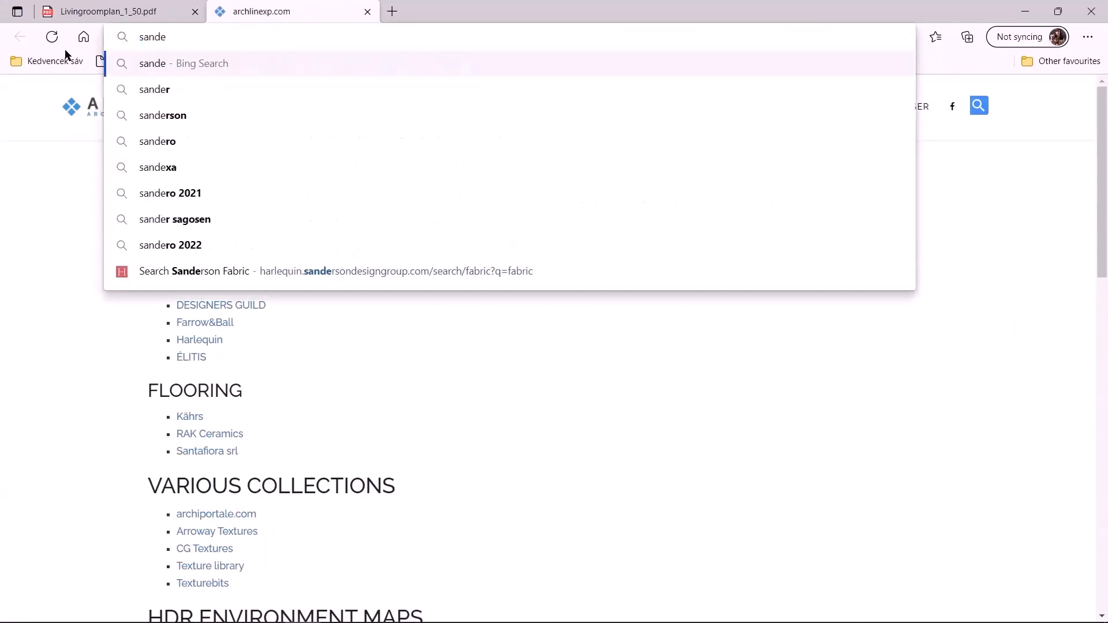
text(rson)
key(Return)
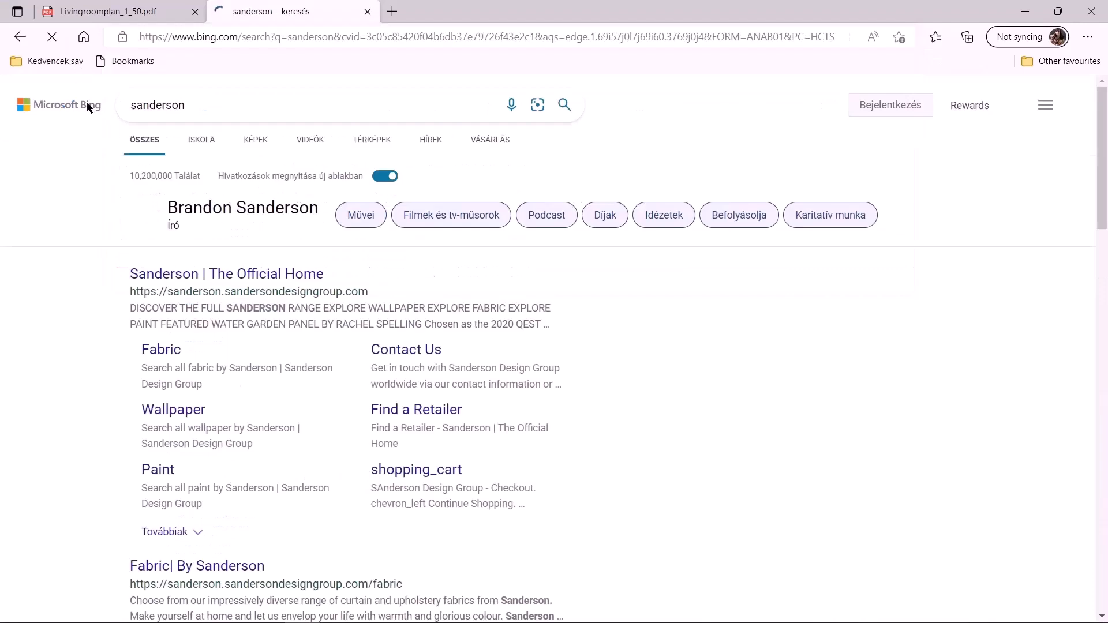
- Open the official Sanderson site's fabric section and search it for icaria
click(215, 273)
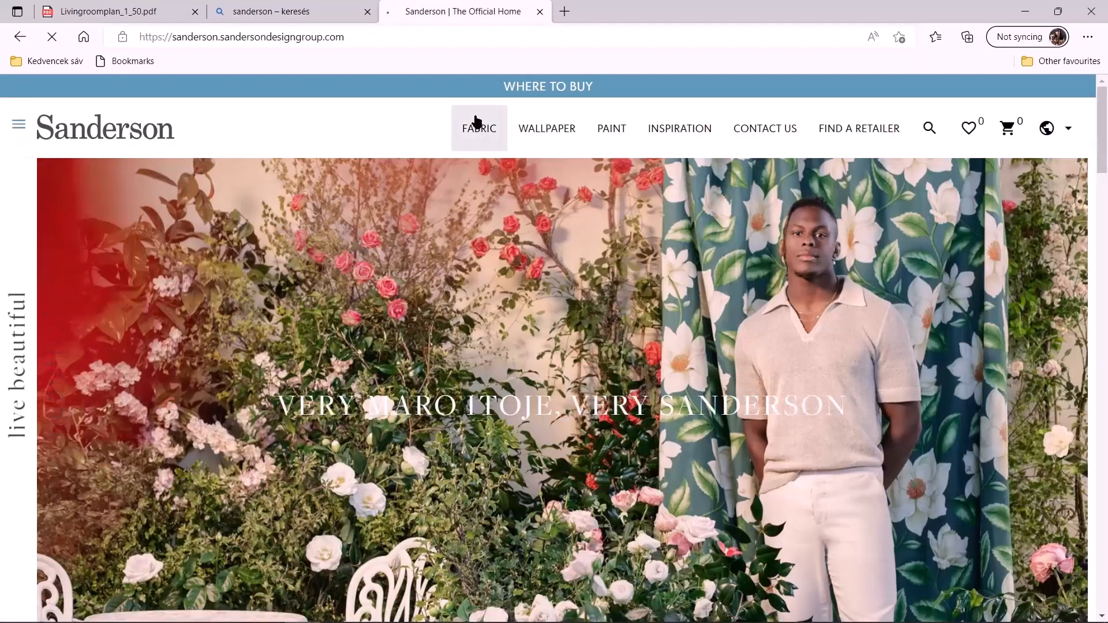
click(477, 123)
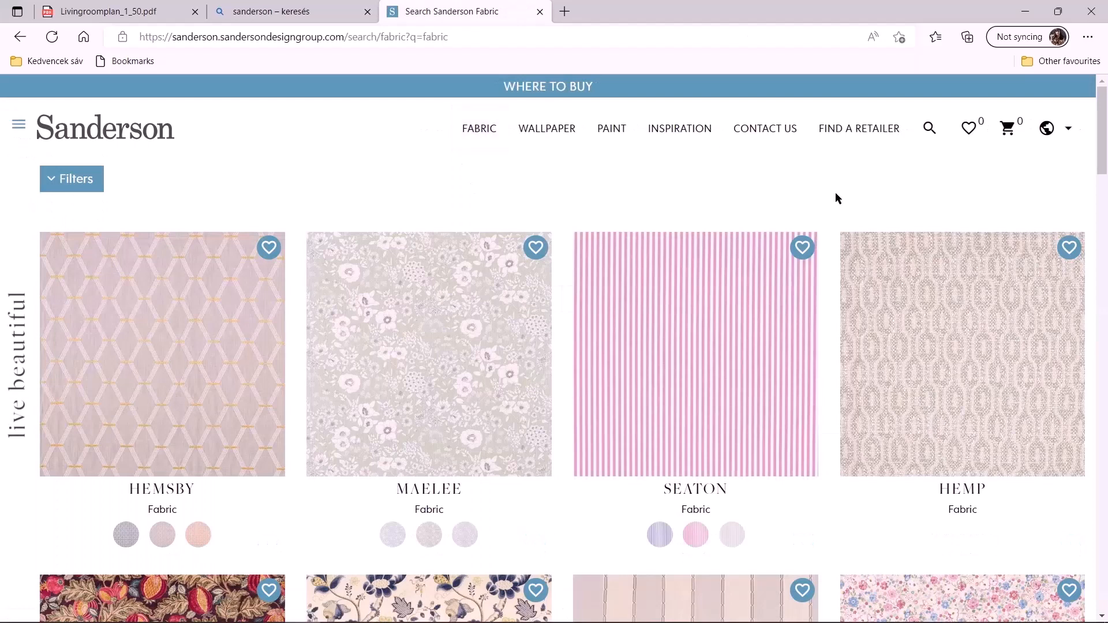
click(929, 128)
text(ria)
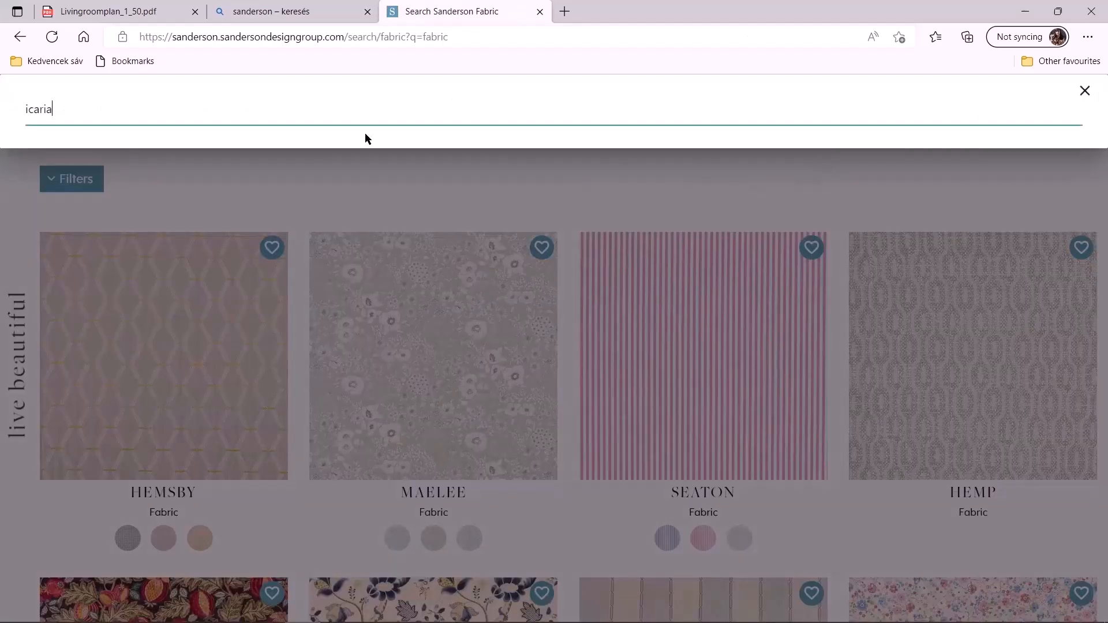
key(Return)
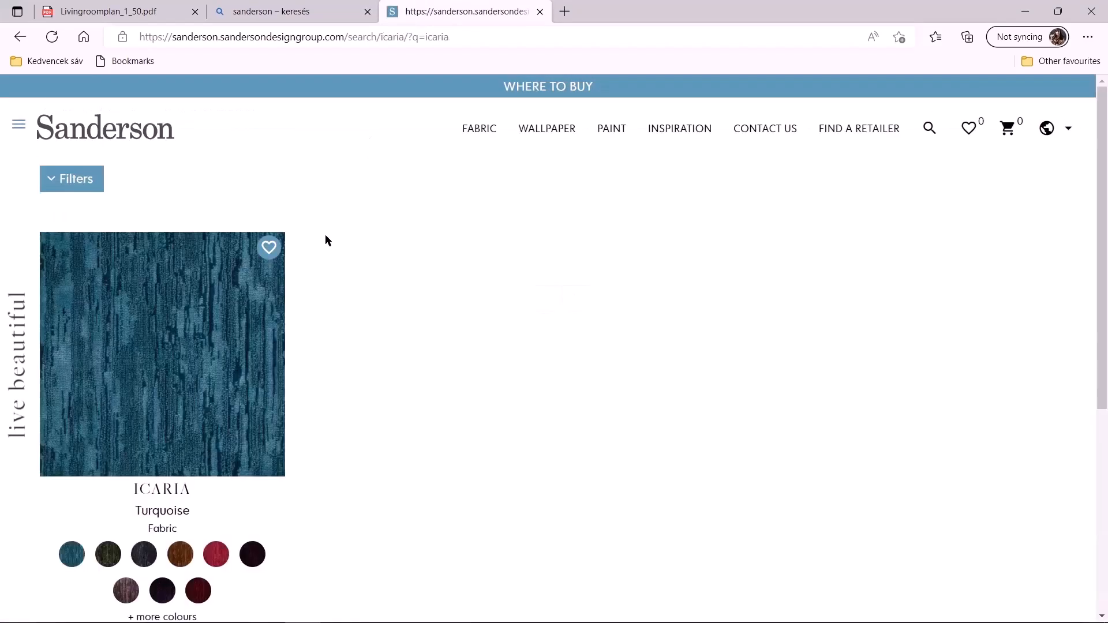
- Open the Icaria fabric in the Evergreen colourway and copy its image
click(108, 554)
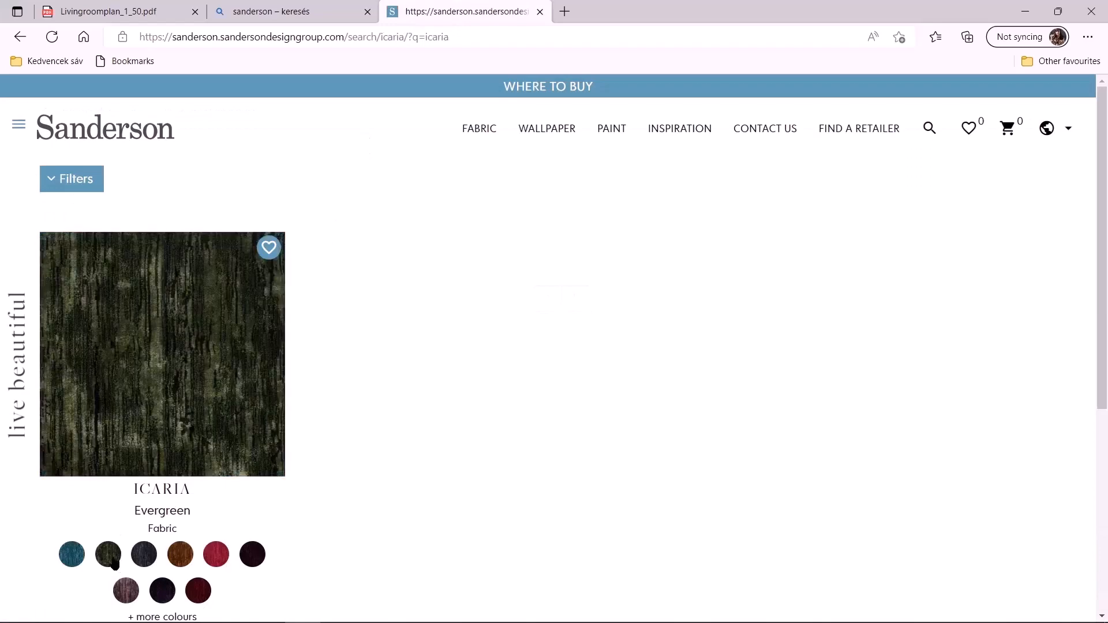
click(138, 470)
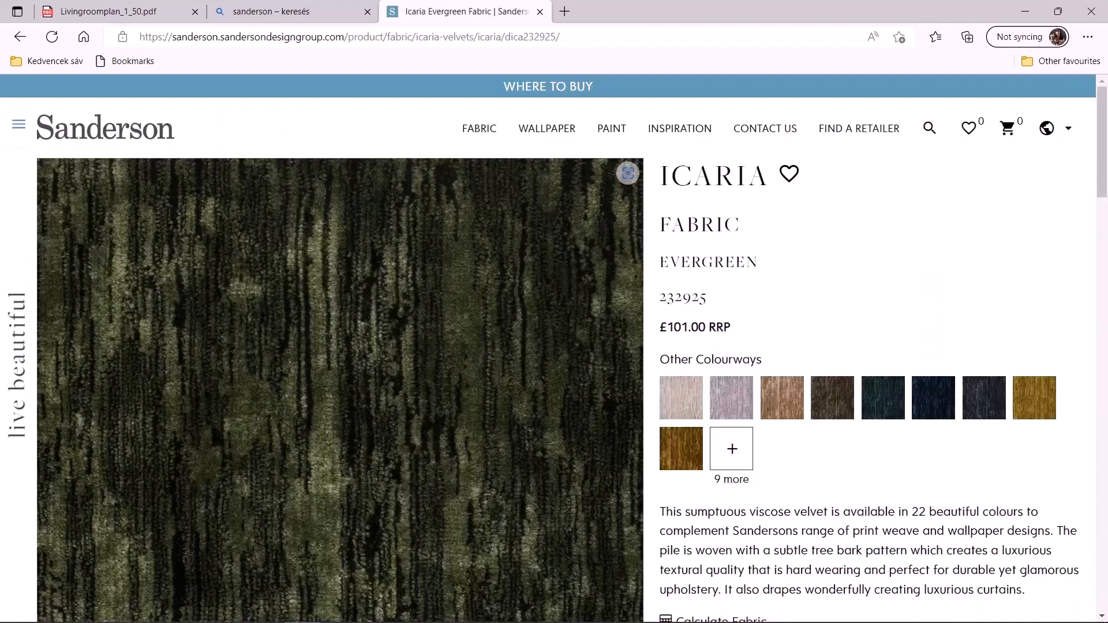
right_click(206, 388)
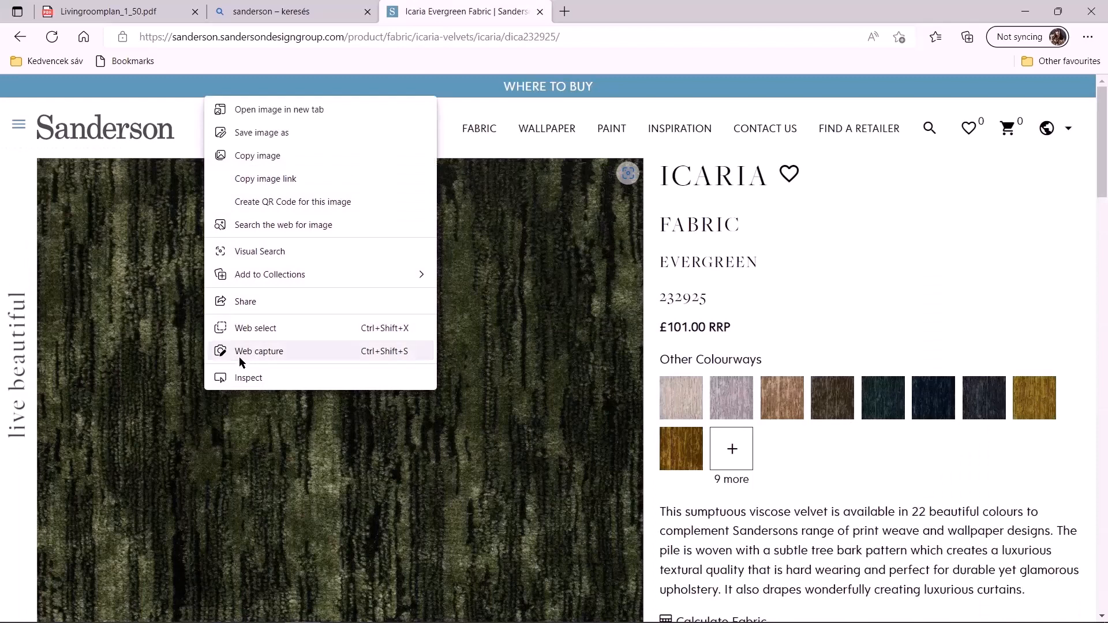
click(285, 153)
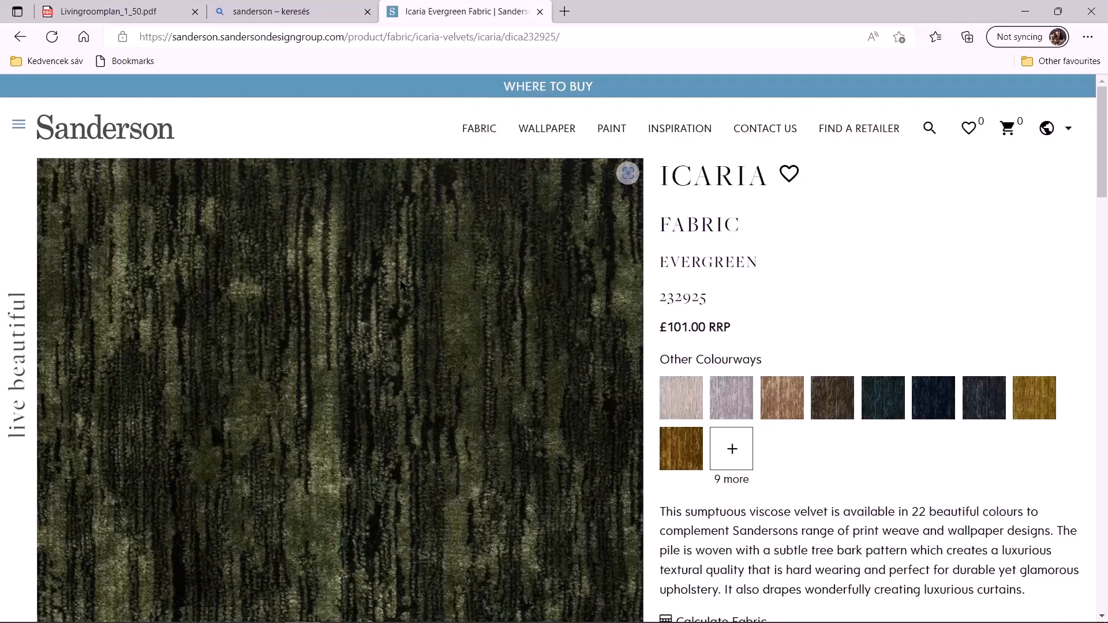
- Return to the curtain dialog and create a new material, pasting the copied fabric image as its texture
click(379, 608)
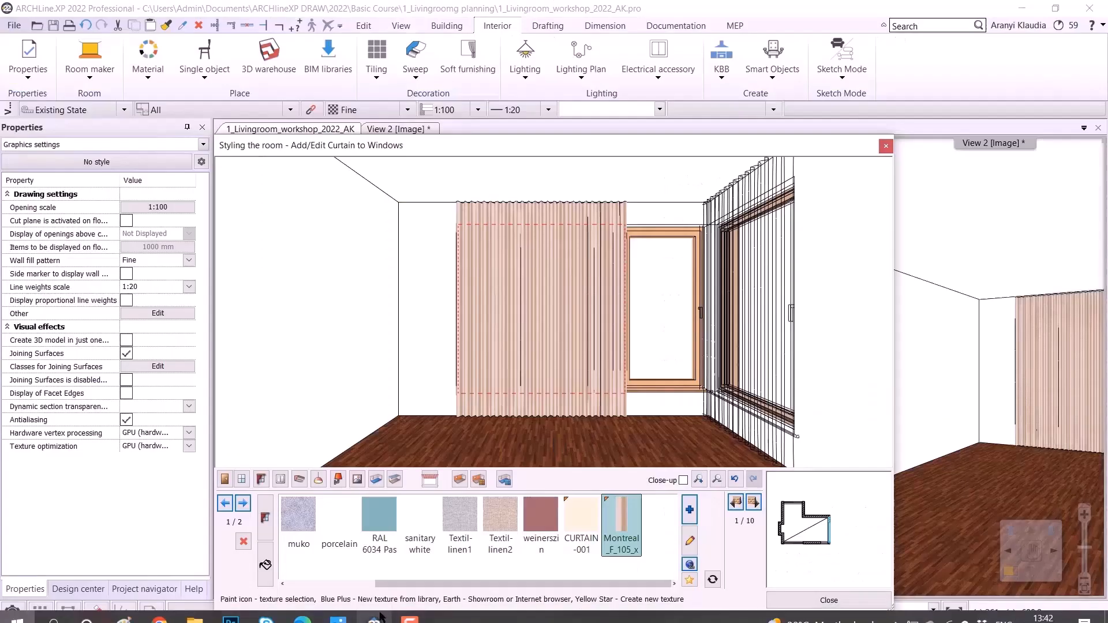
click(690, 579)
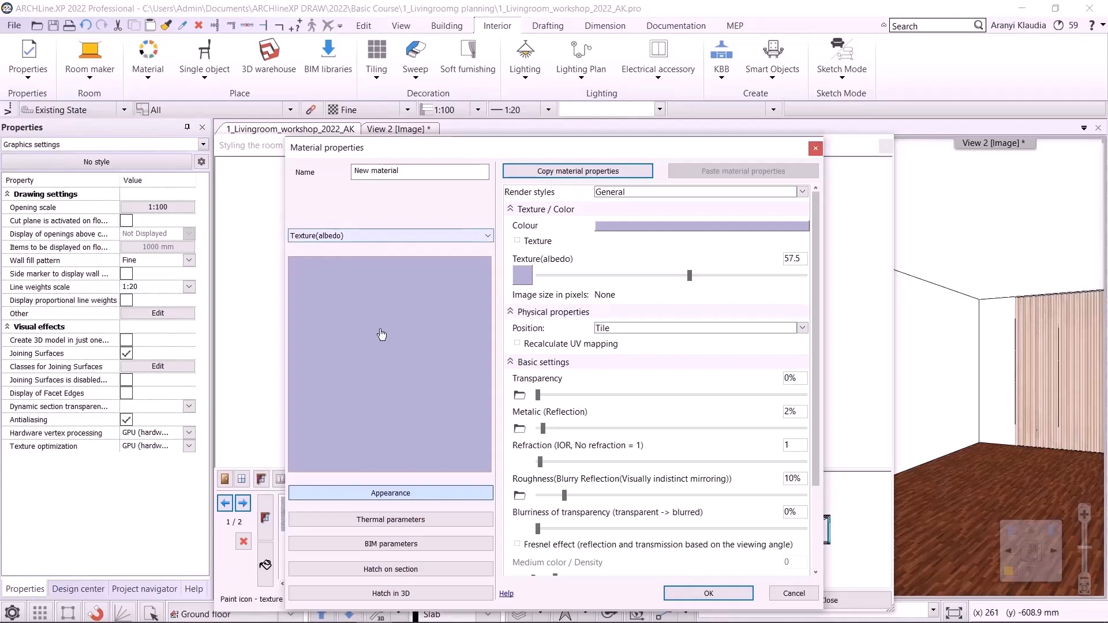
right_click(381, 335)
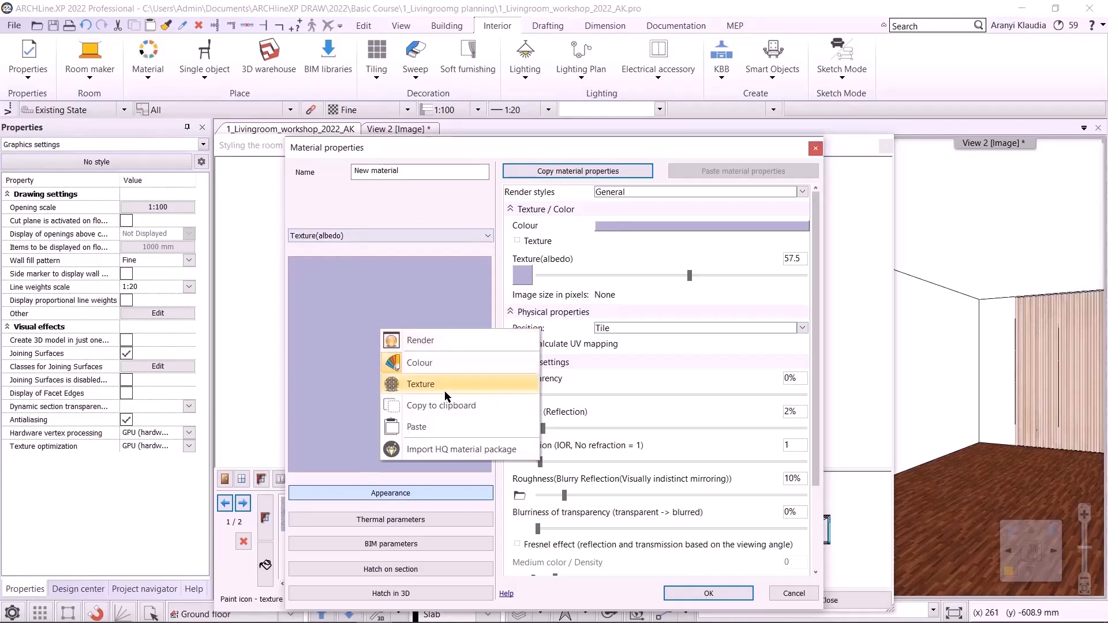
click(442, 426)
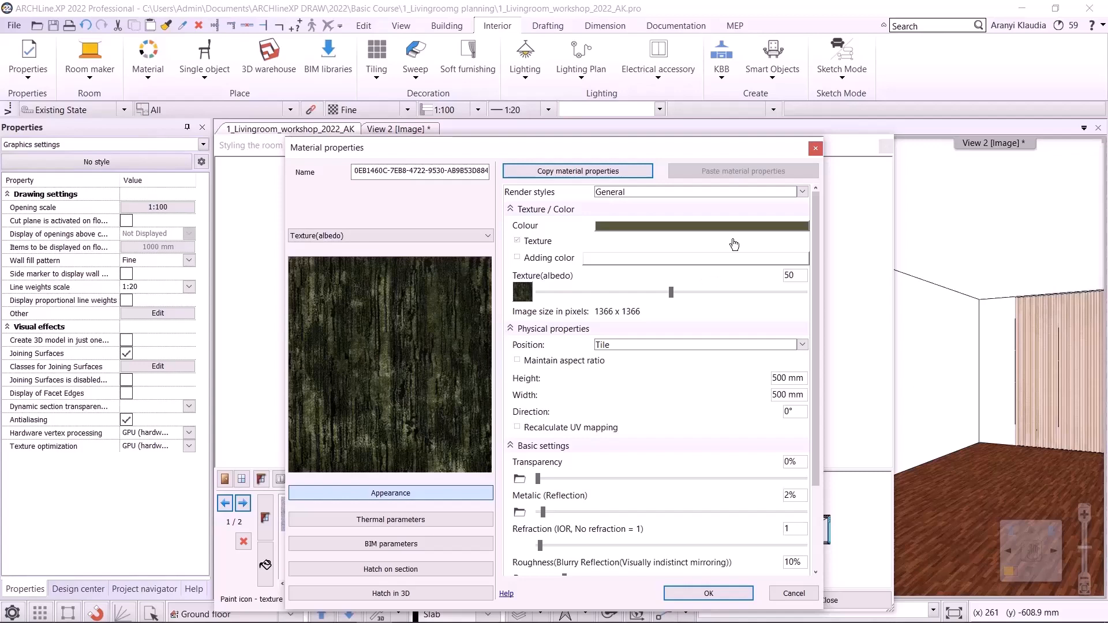
- Set the material's render style to Fabric and its texture position to Stretch
click(802, 192)
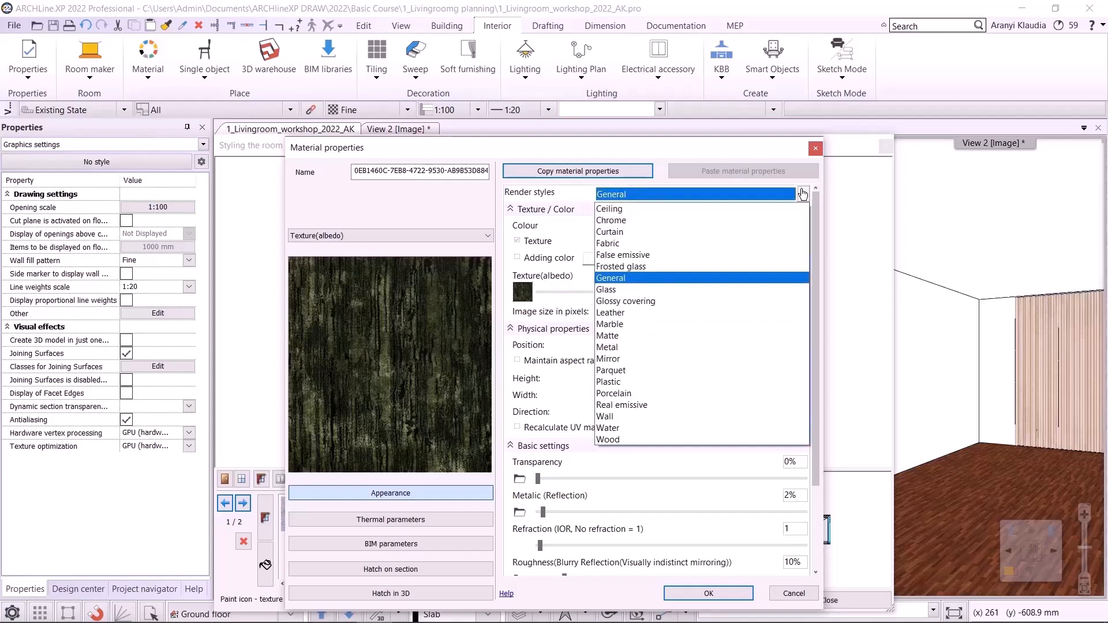
click(768, 249)
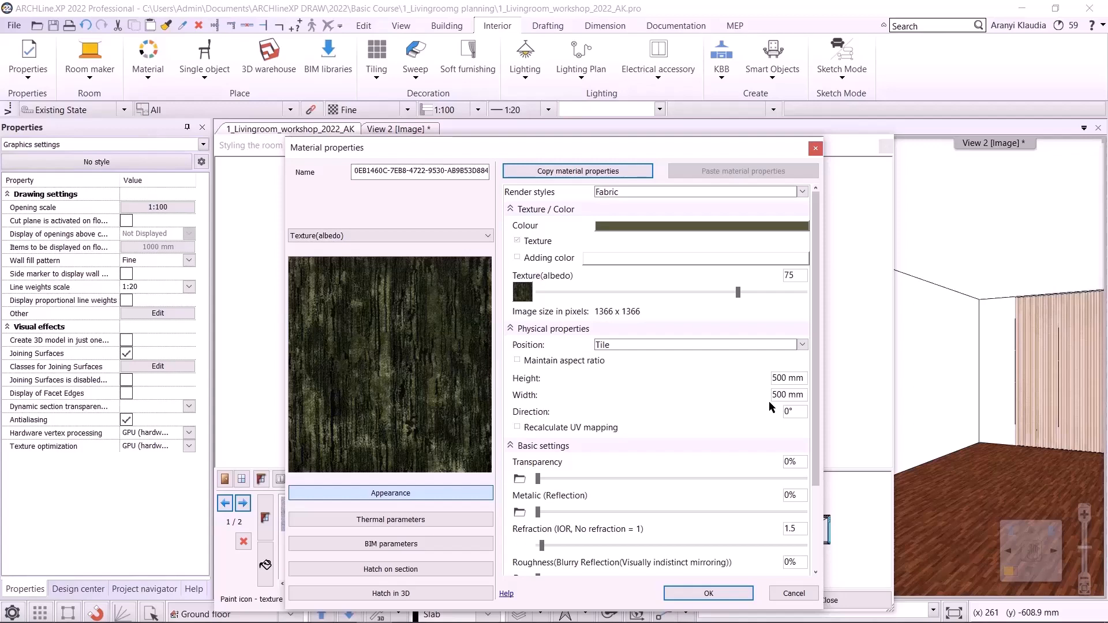
click(803, 346)
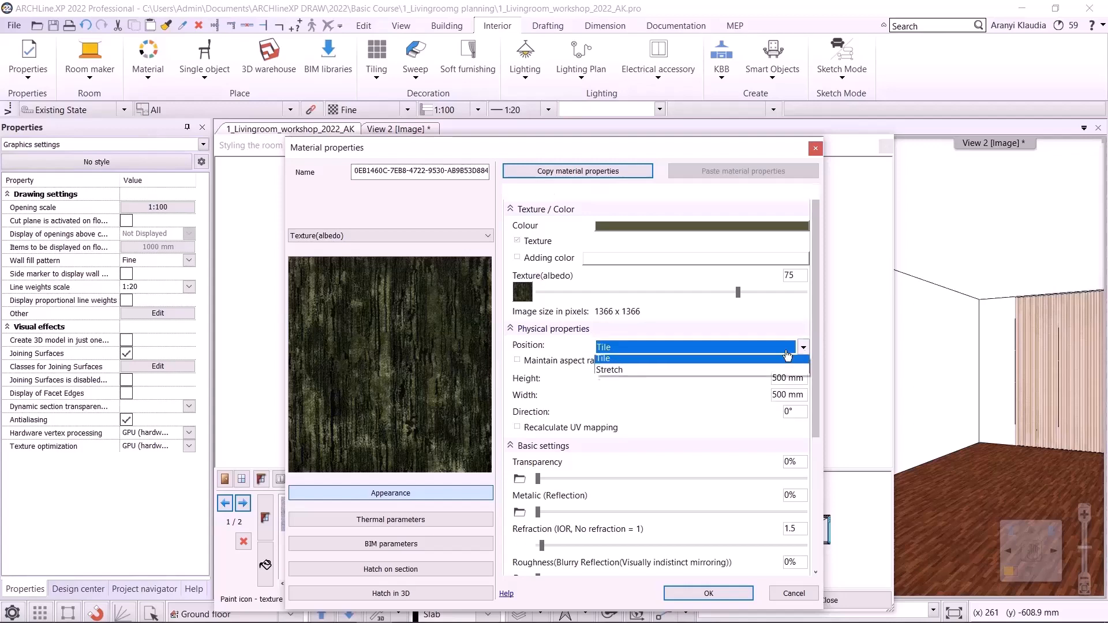
click(674, 375)
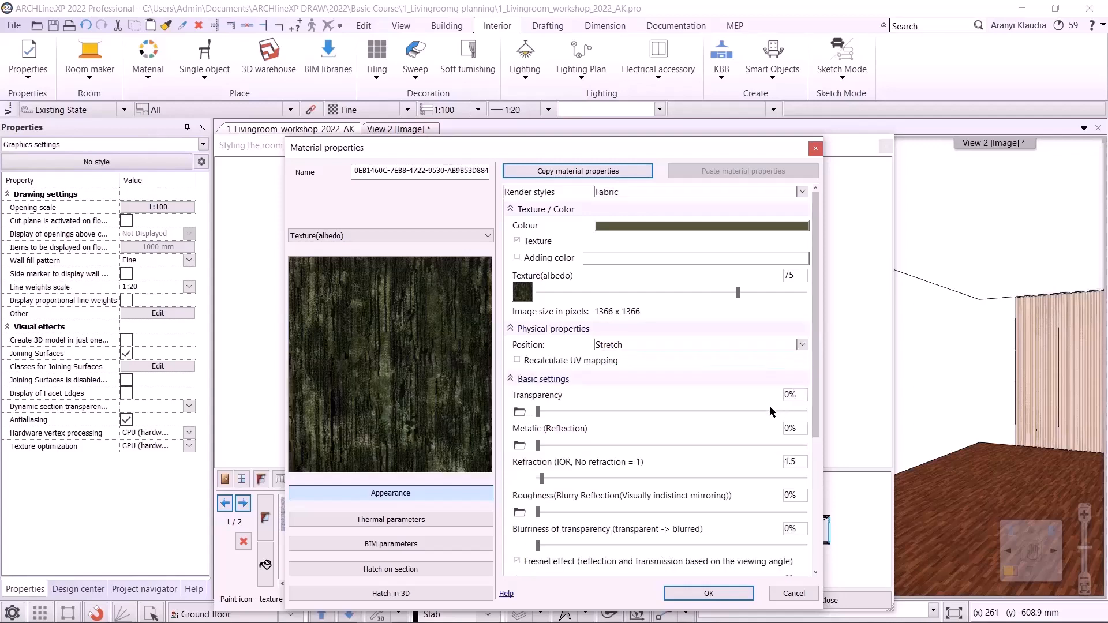
- Name the new material icaria and confirm the material properties
click(355, 172)
double_click(362, 174)
key(Delete)
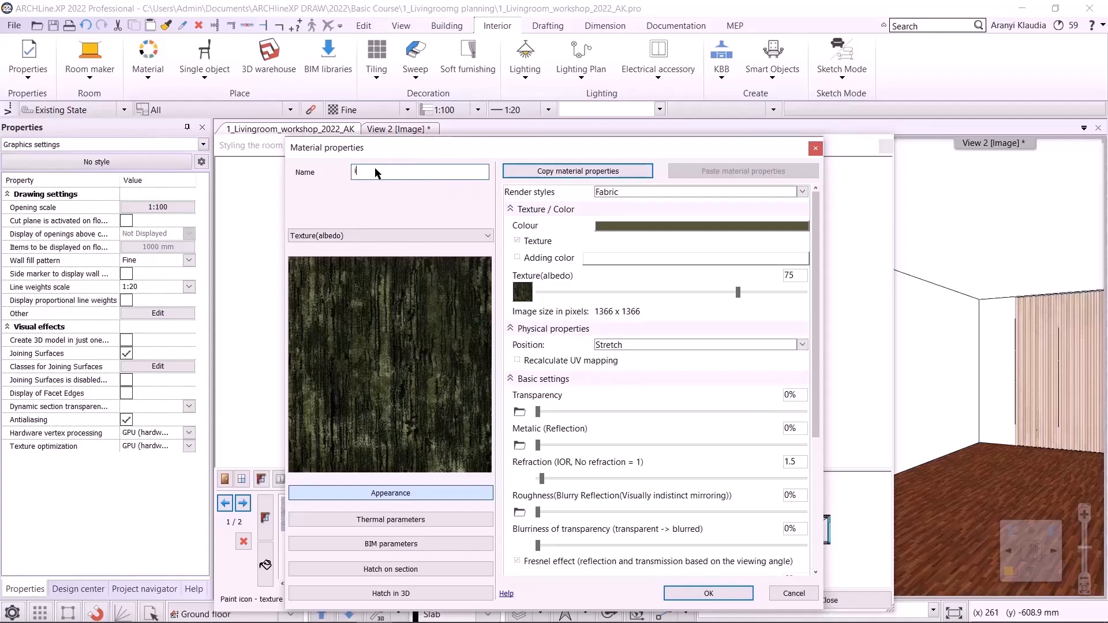
text(icaria)
click(703, 595)
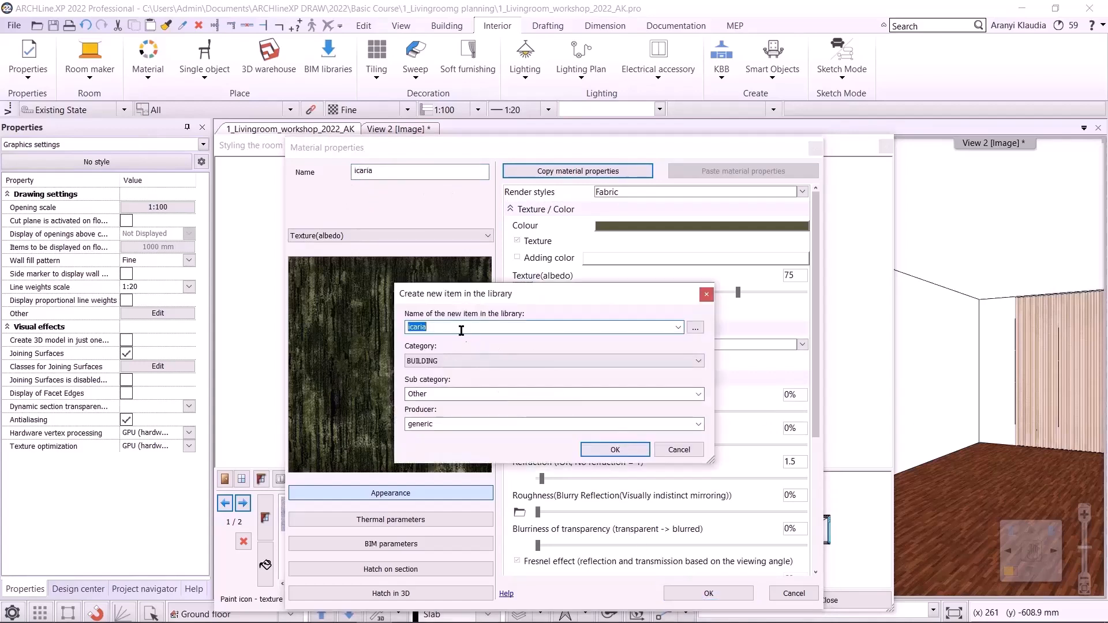
- Save icaria to the library under FABRICS (TEXTILE, CURTAIN, LEATHER), sub category Carpet, producer Sanderson
click(449, 361)
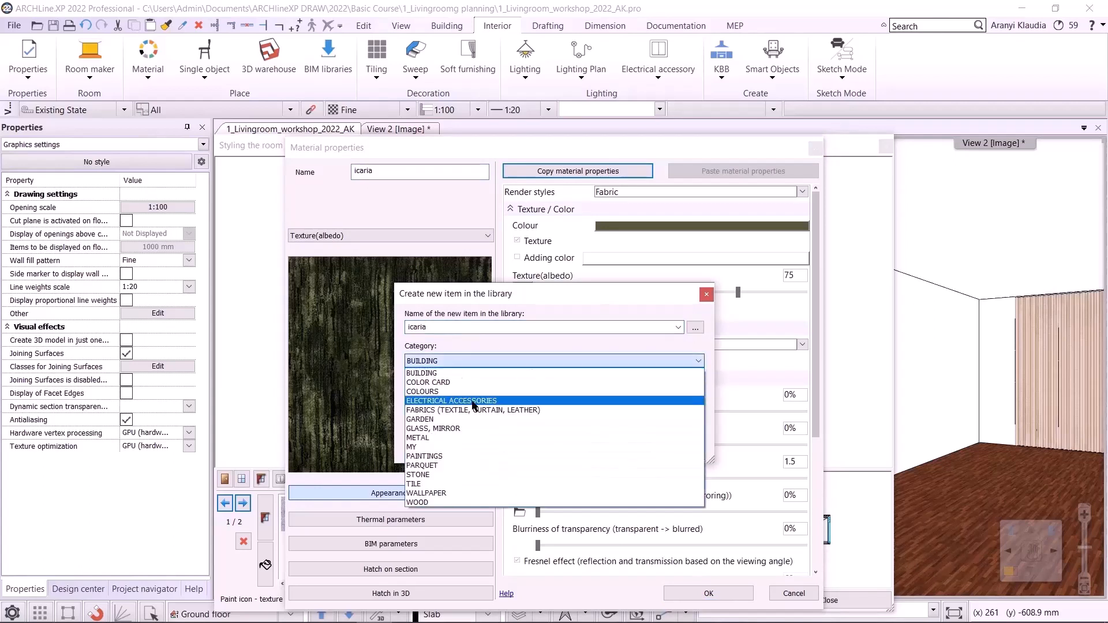
click(505, 406)
click(699, 394)
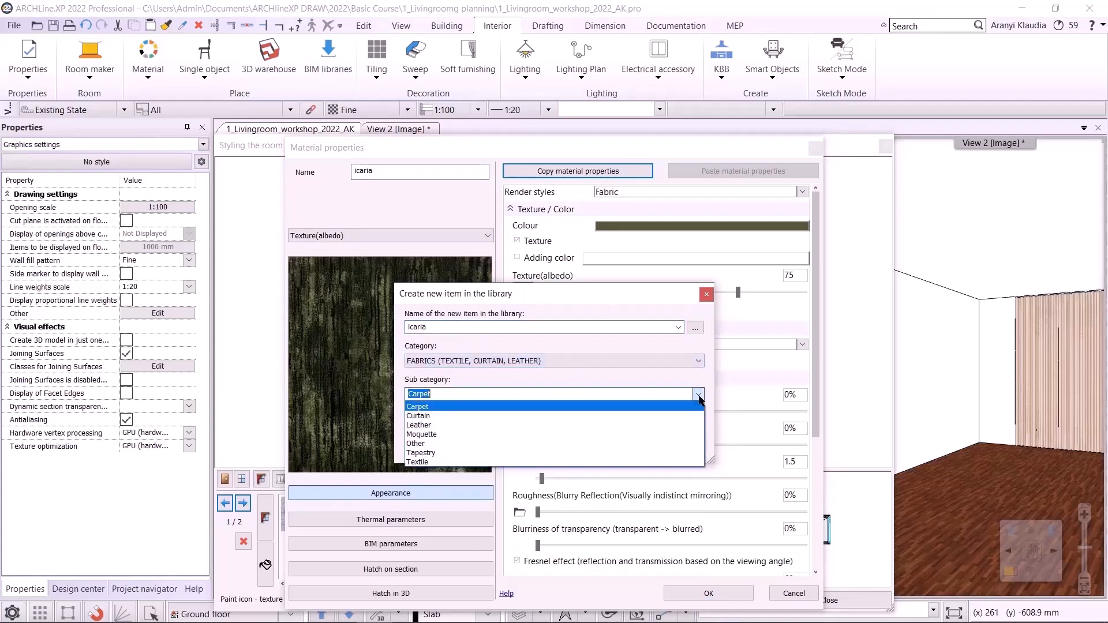
click(471, 390)
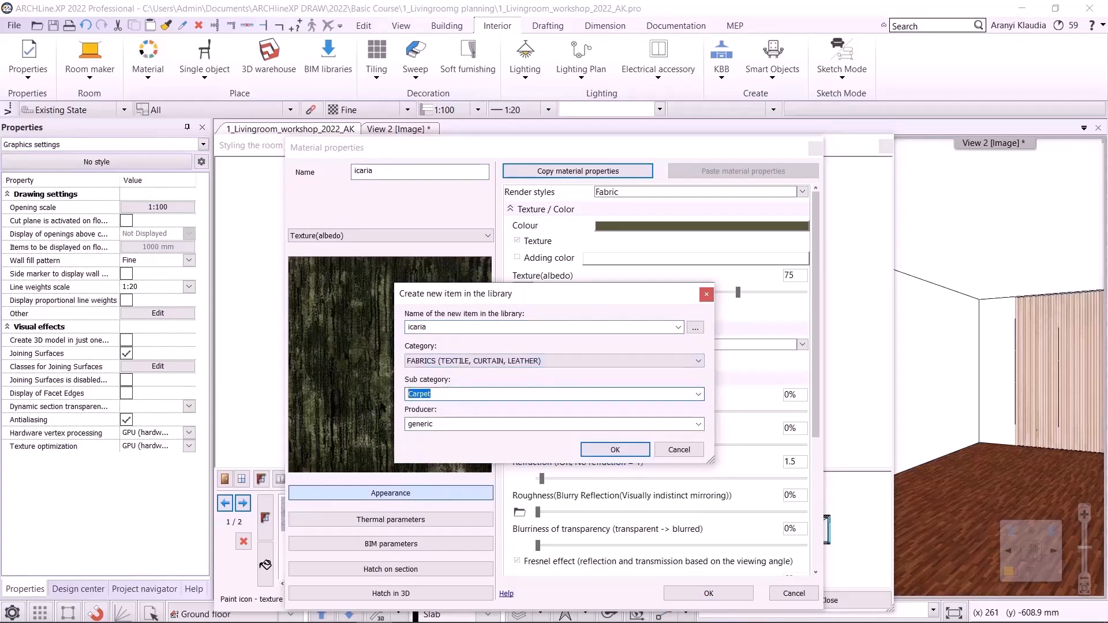
text(Sanderson)
click(601, 455)
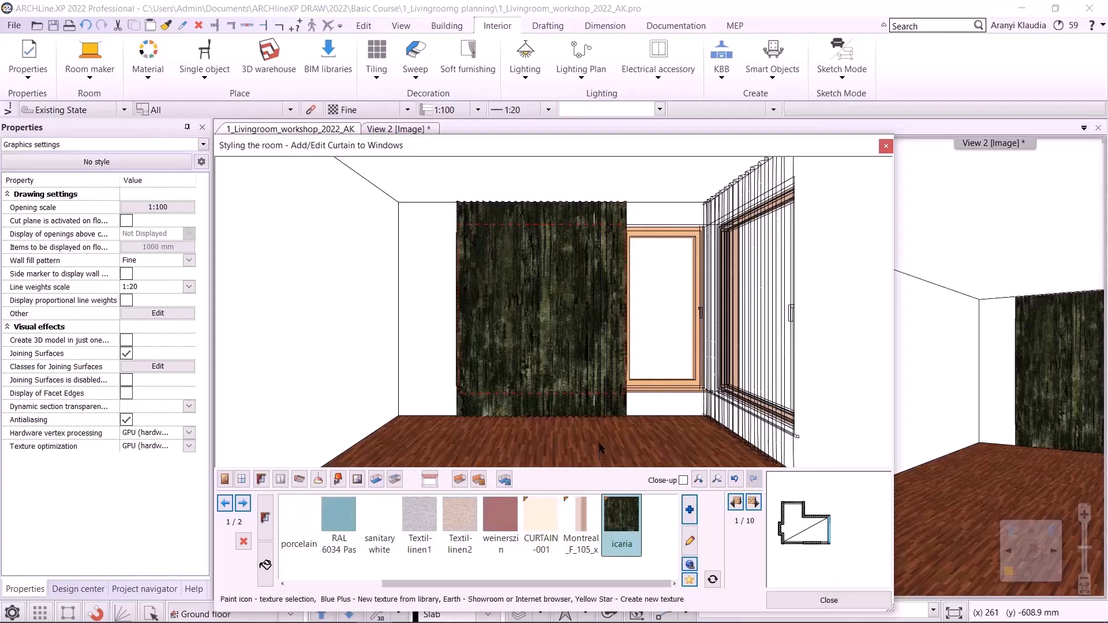
- Move to the next wall and apply the icaria material to its curtain
click(753, 502)
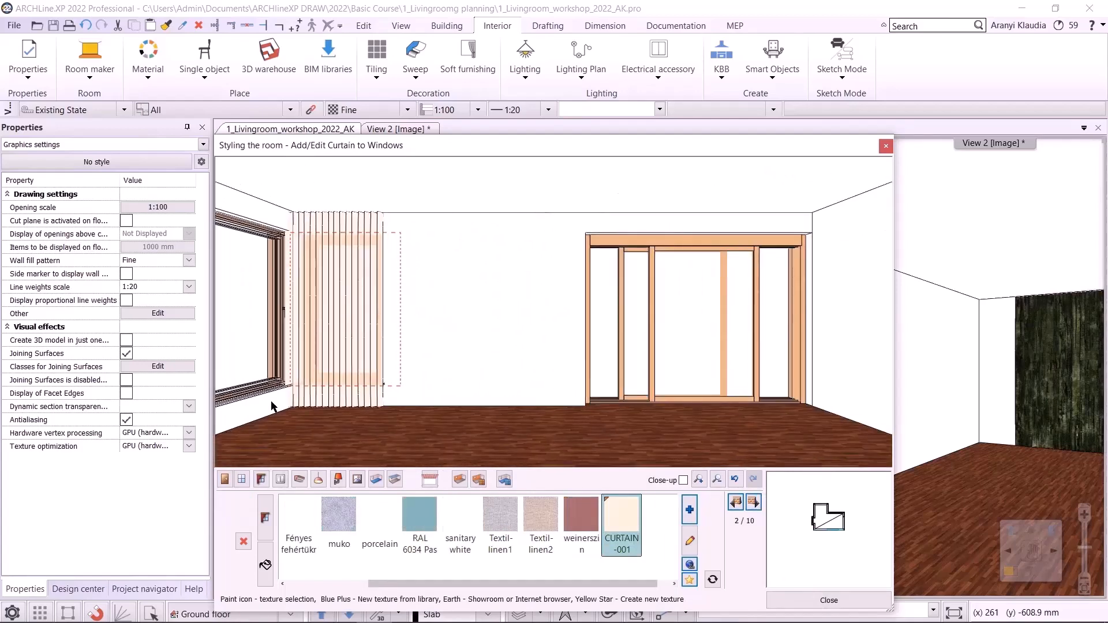
drag(560, 583, 576, 581)
click(621, 520)
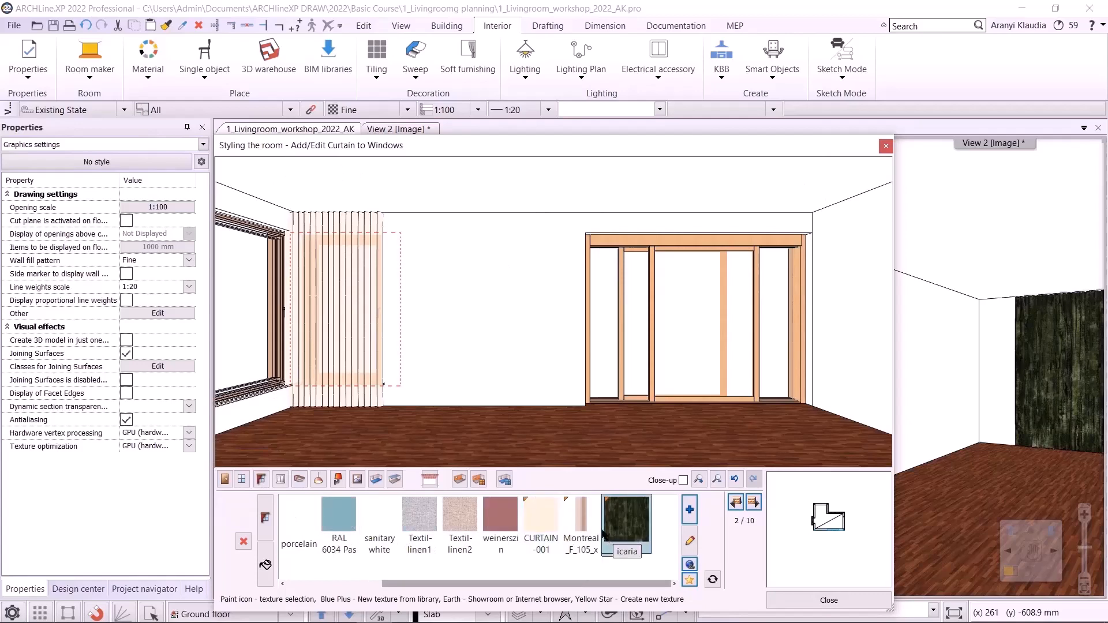
- Close the curtain styling dialog and save the project
click(811, 601)
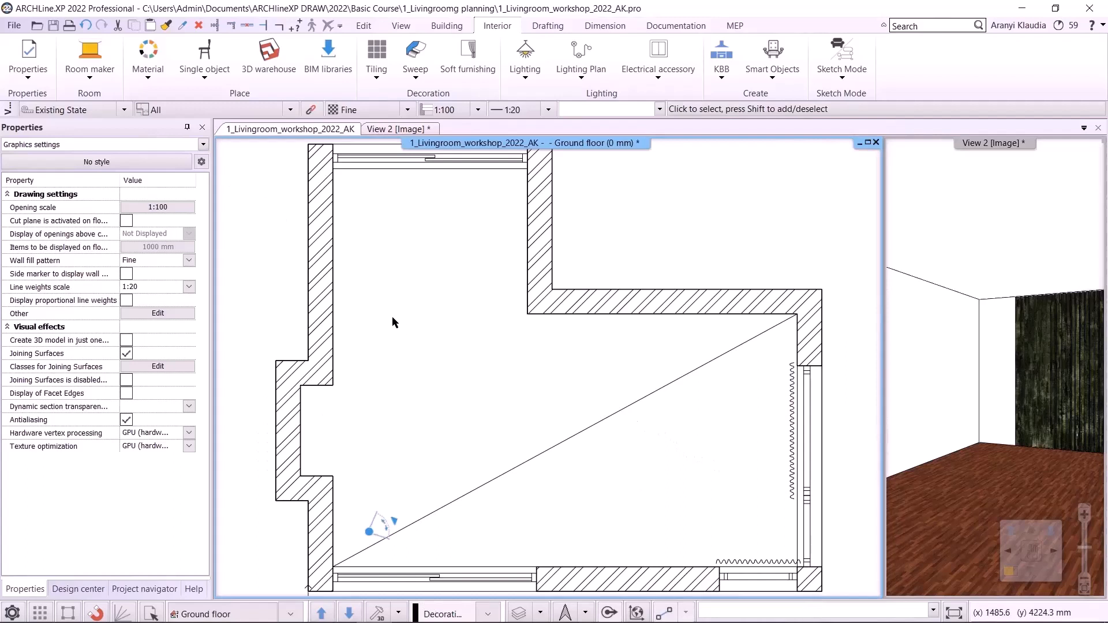
click(53, 26)
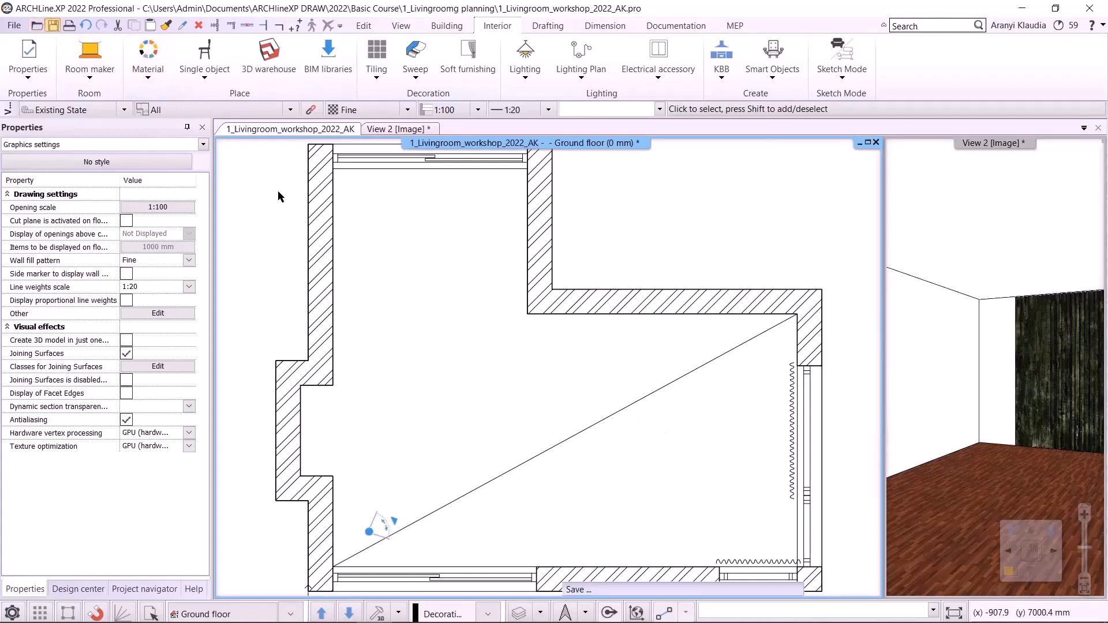
- Start Room maker and pick the living room, dismissing the information dialog
click(101, 78)
click(113, 98)
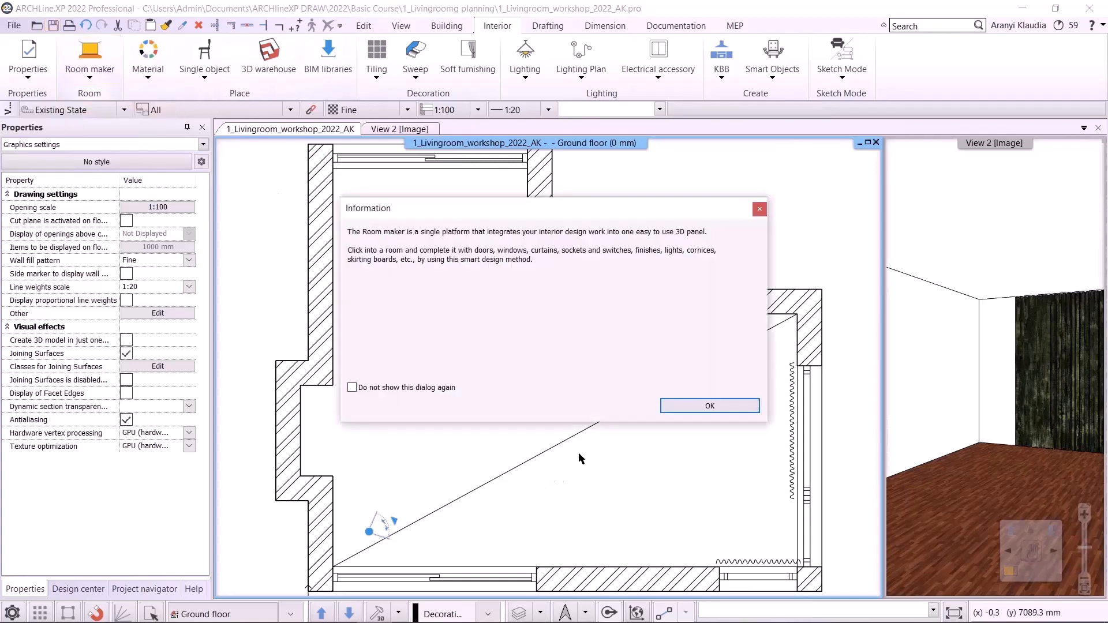
click(695, 407)
click(514, 555)
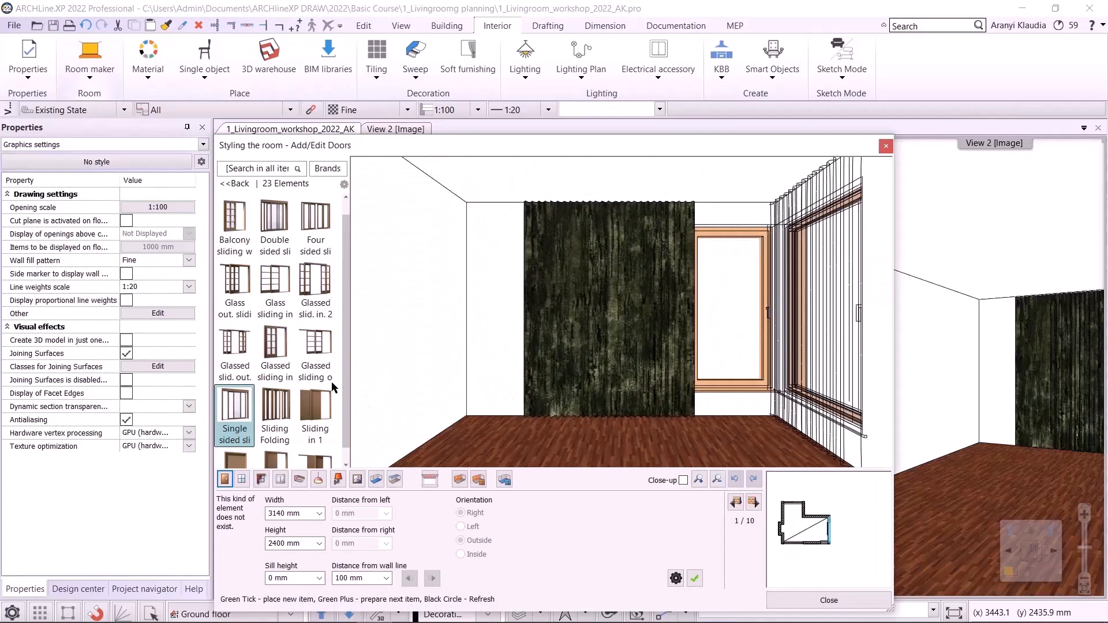
- Switch to electrical accessories and browse the Showroom catalogues of ELKO EP and Schneider Electric Merten D-Life
click(280, 479)
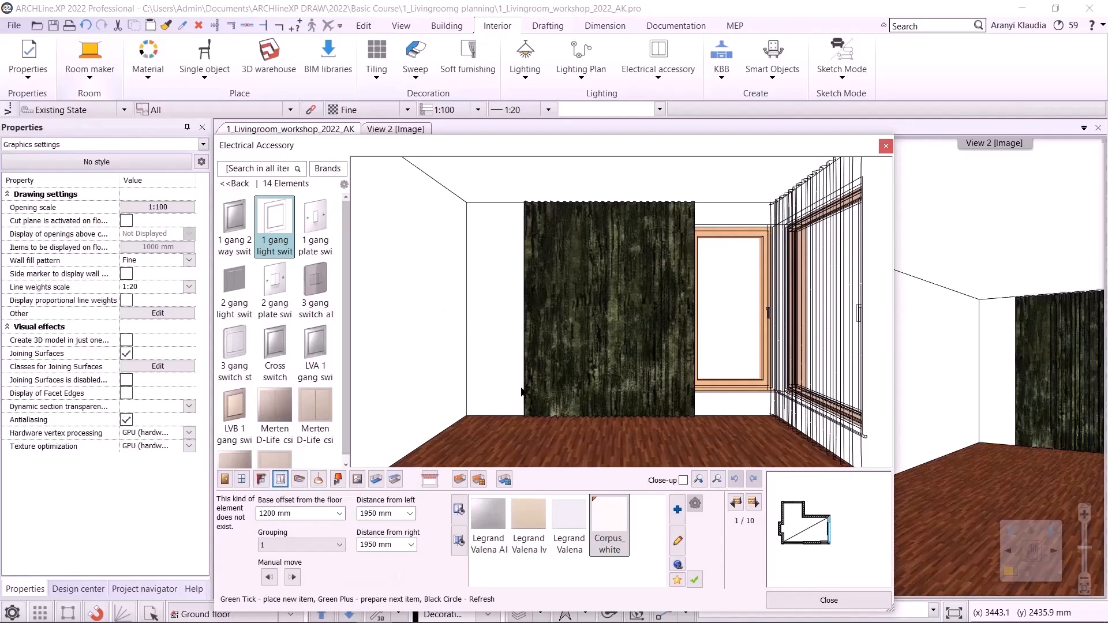
click(678, 566)
click(534, 342)
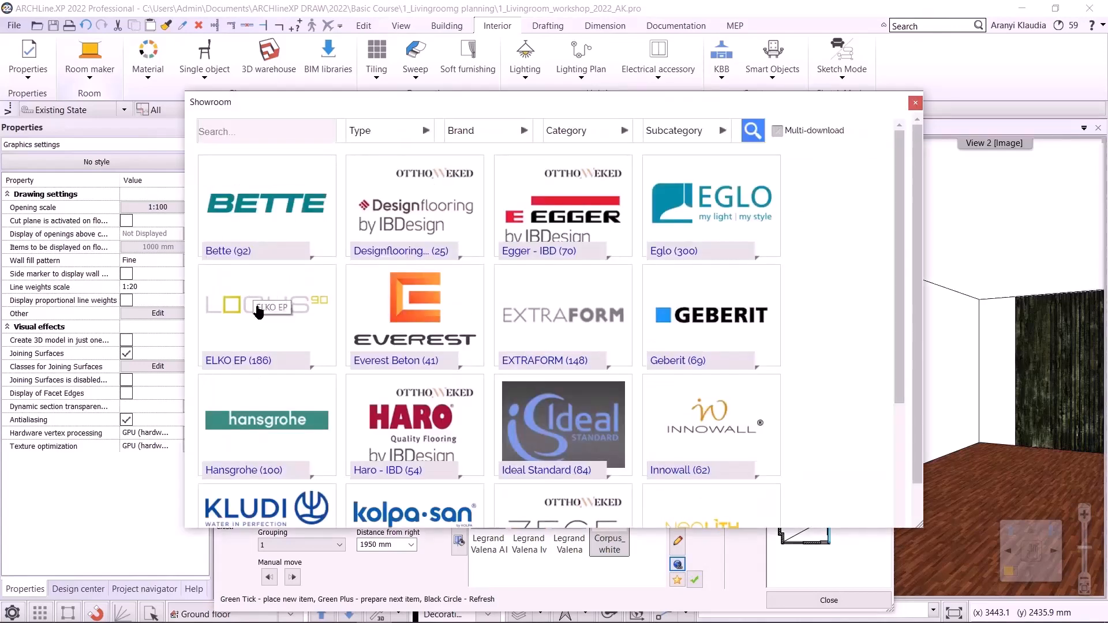
click(273, 295)
click(249, 214)
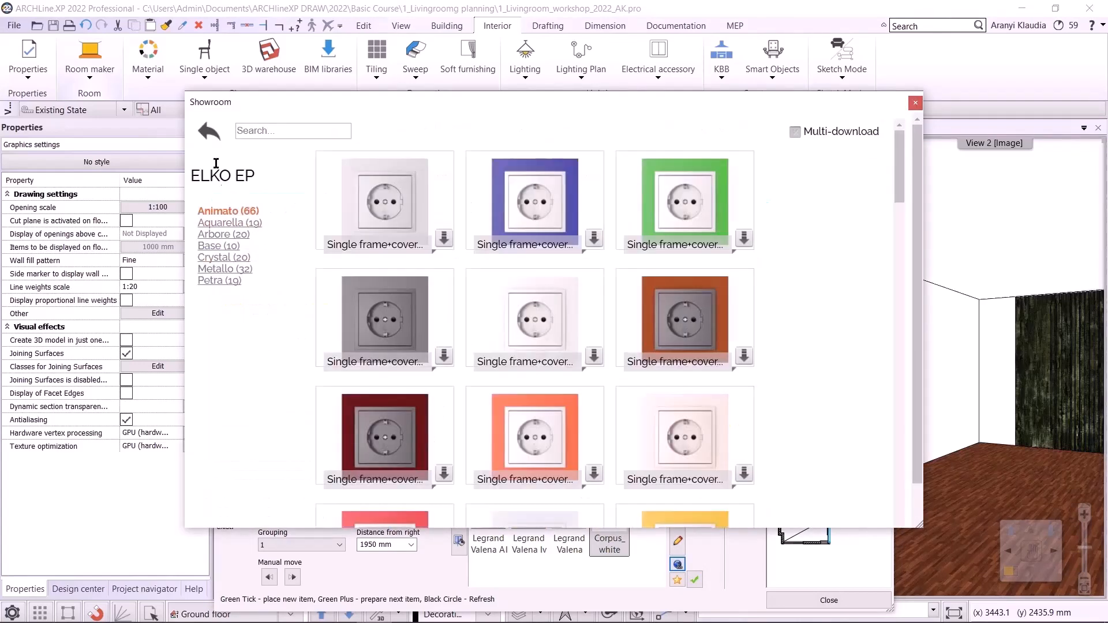
click(205, 136)
scroll(651, 414, down, 5)
scroll(650, 412, down, 1)
click(710, 467)
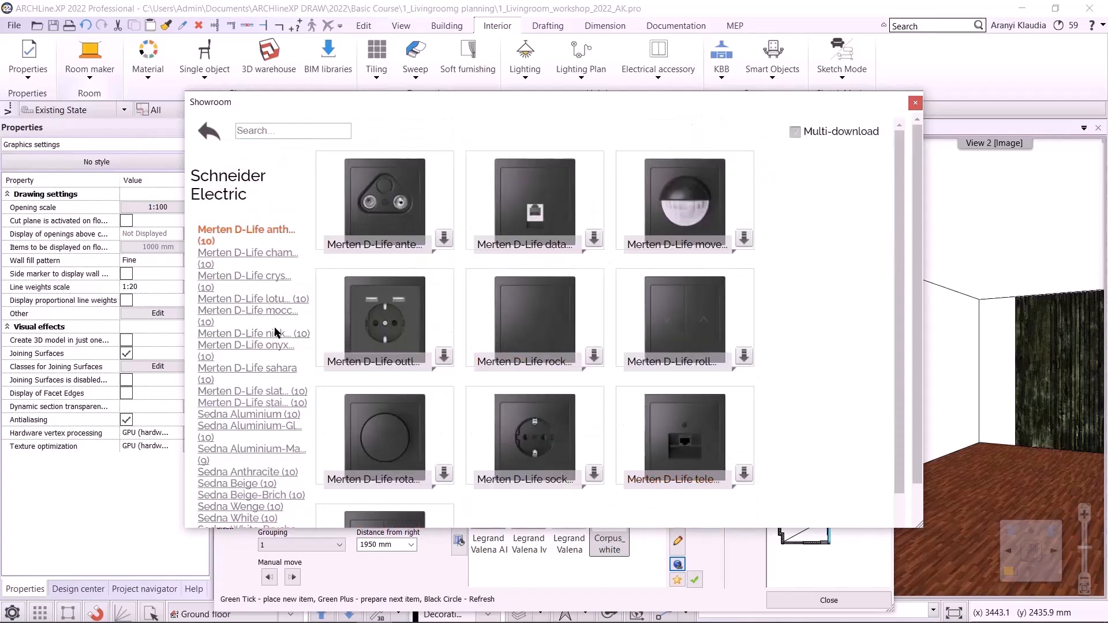
click(229, 391)
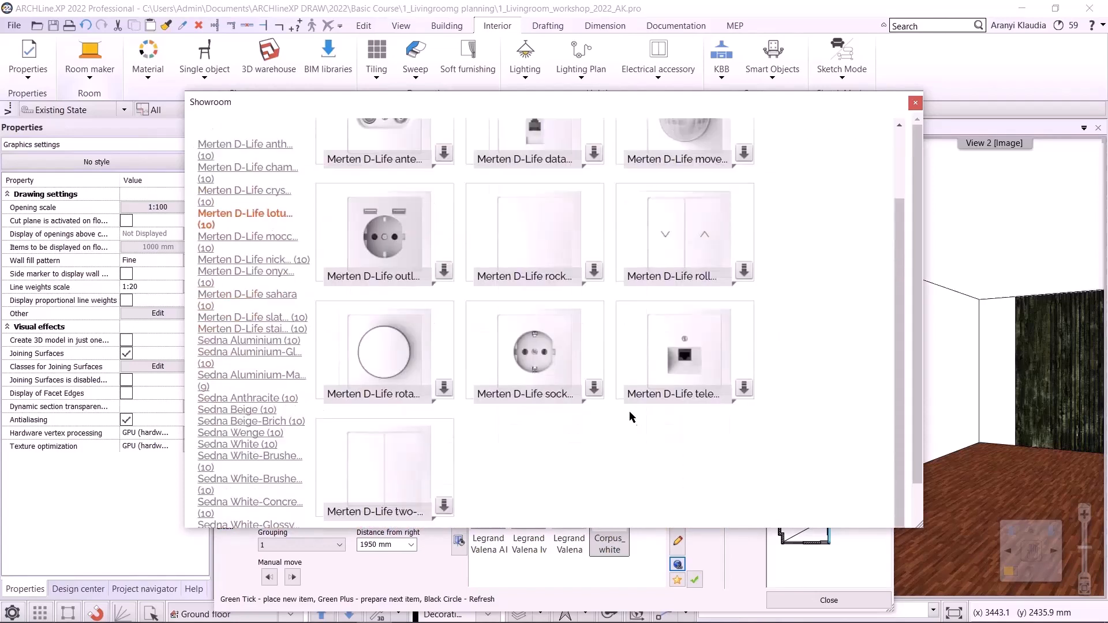
click(916, 102)
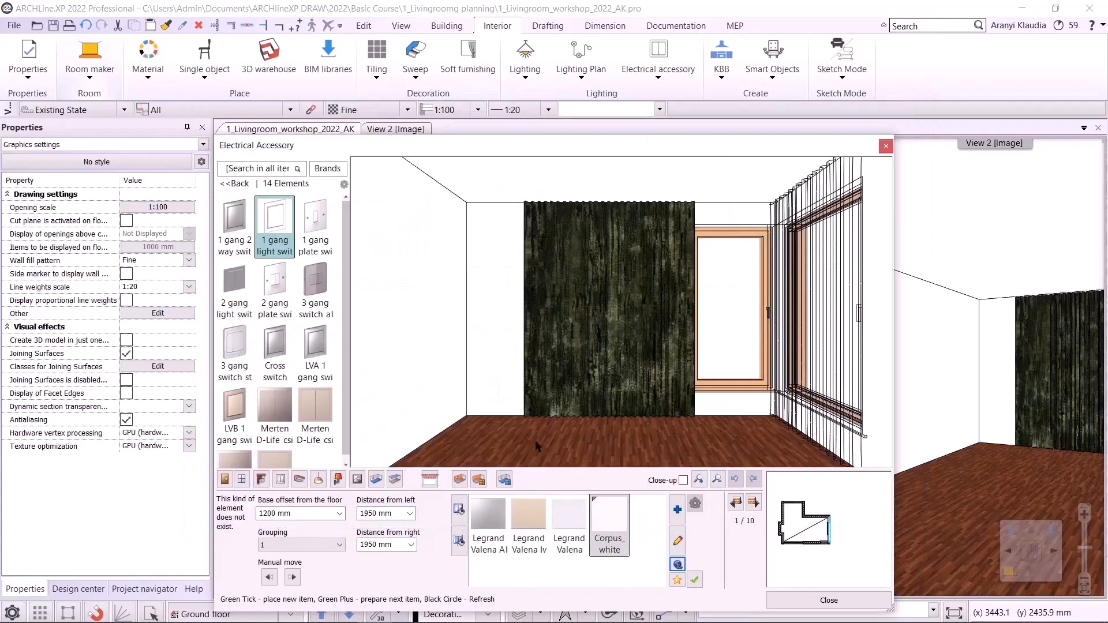
- On the next wall, place a 3 Horizontal group of 1 gang light switches and nudge it 200 mm right
mouse_move(281, 230)
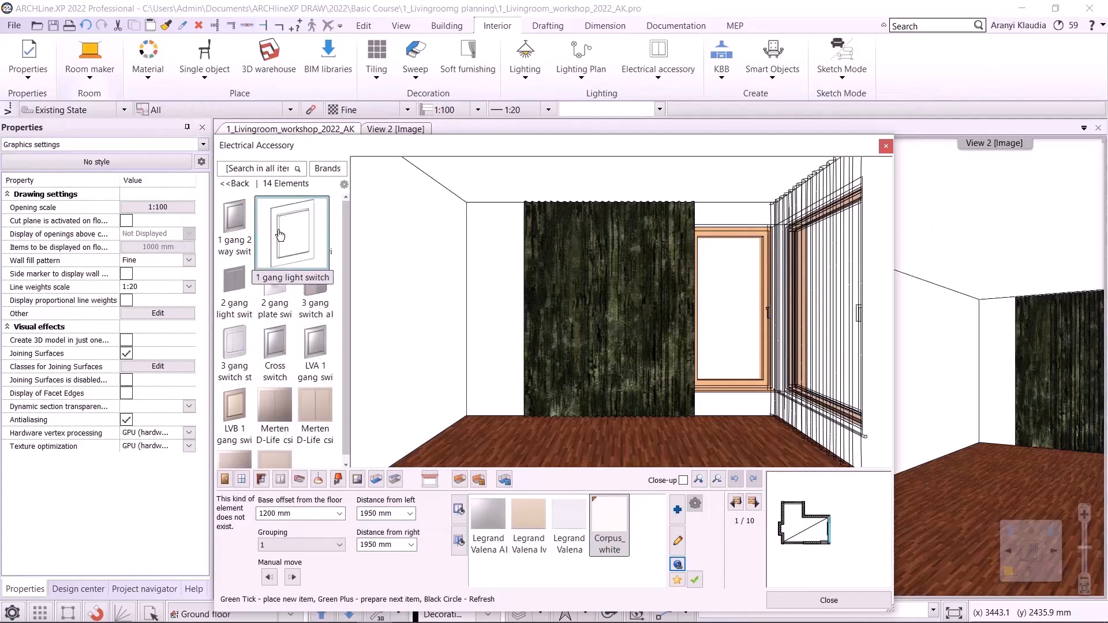
click(753, 503)
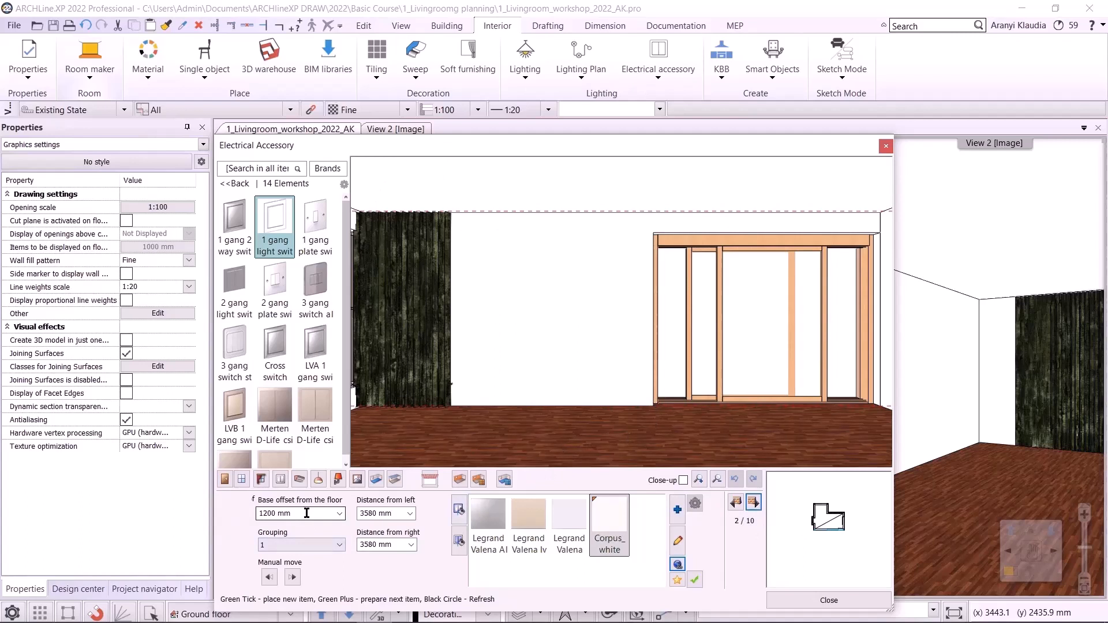
click(300, 544)
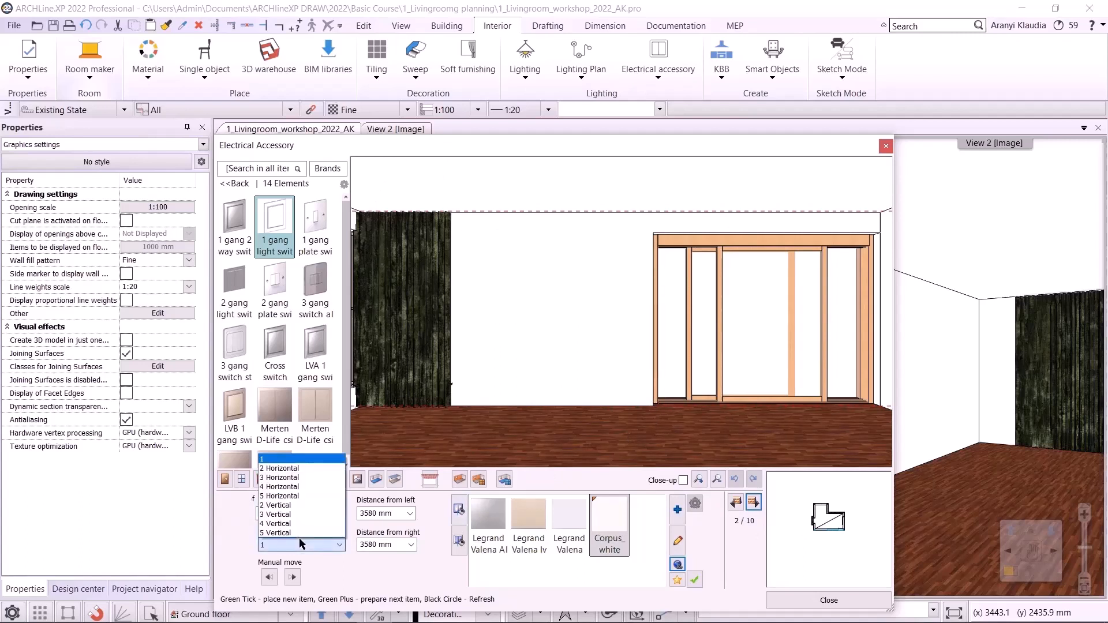
click(296, 477)
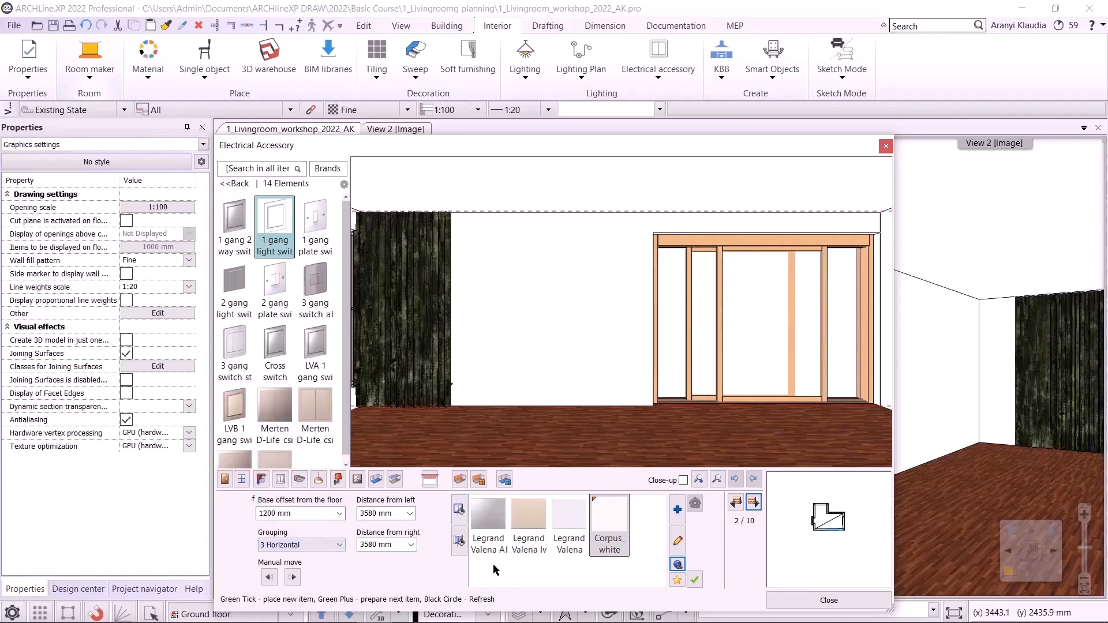
click(695, 580)
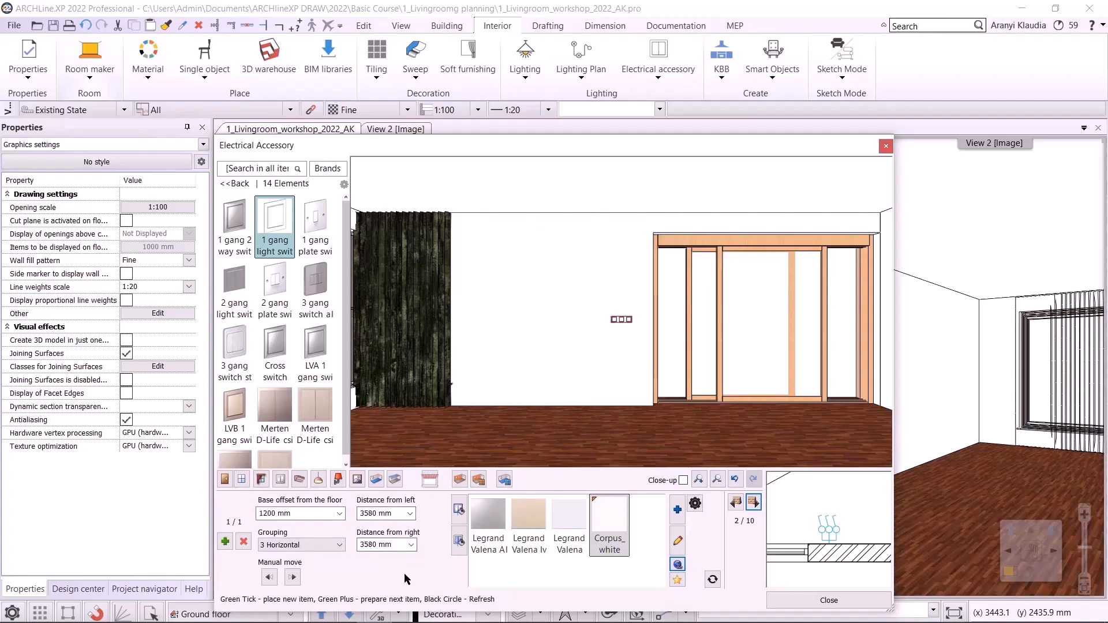
click(293, 577)
click(292, 577)
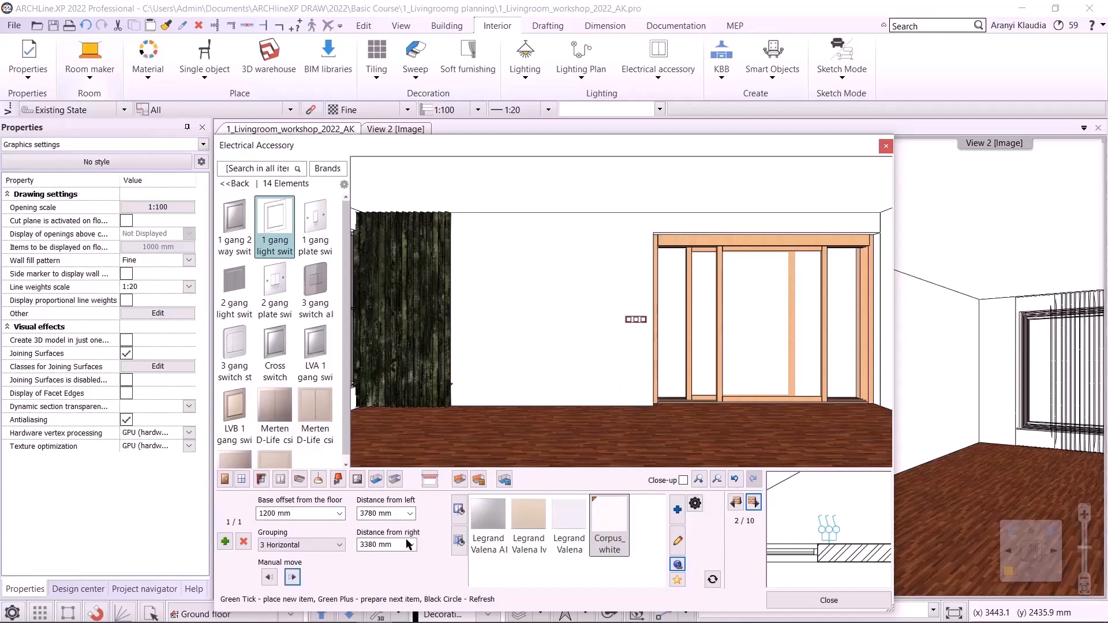
- Add a 3 Horizontal group of 1 gang standard socket outlets at 400 mm base offset, nudged 200 mm right
click(225, 542)
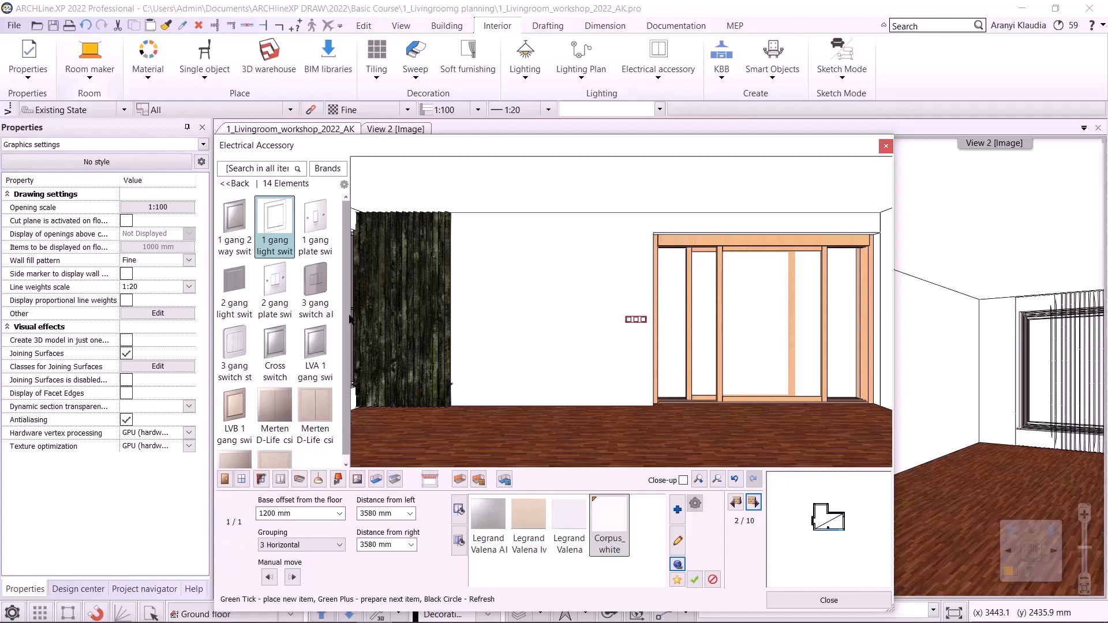
scroll(344, 324, down, 1)
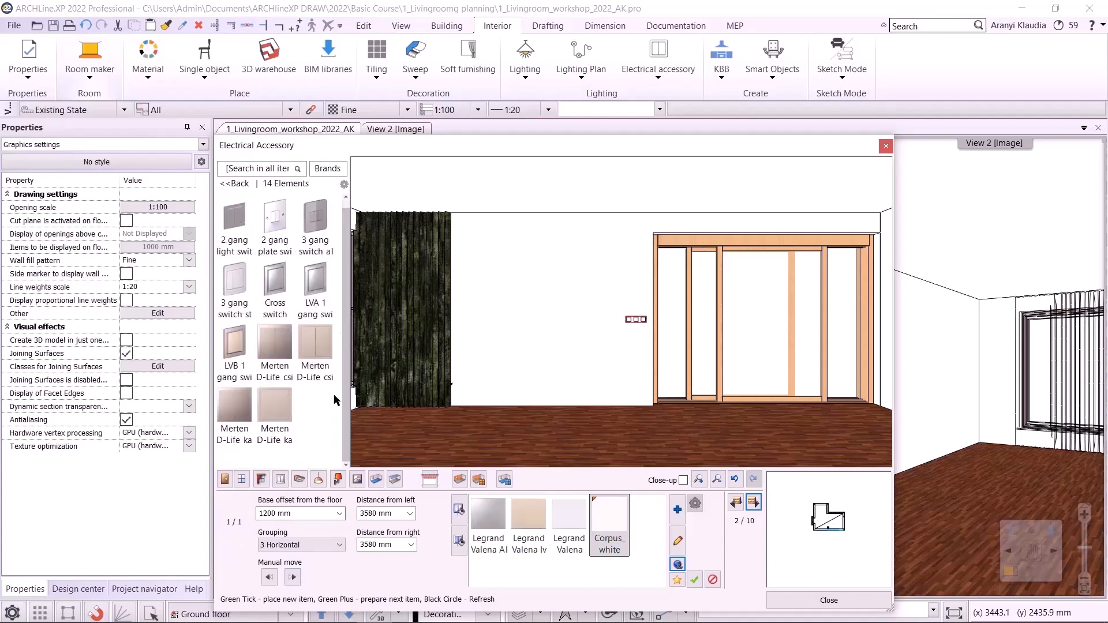
click(234, 183)
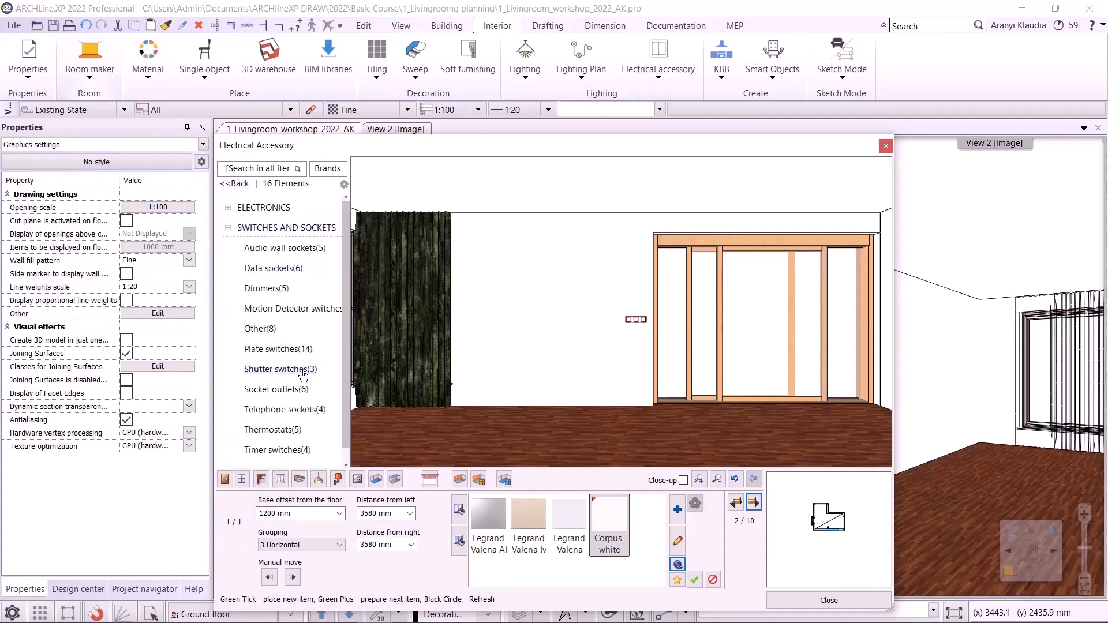
click(299, 389)
click(234, 224)
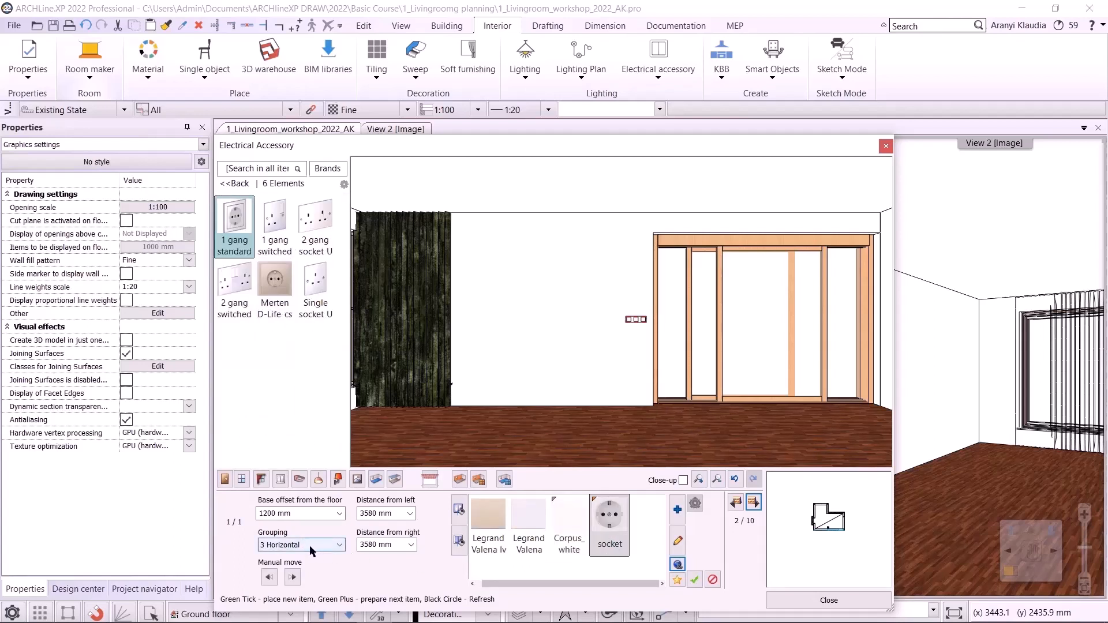
click(302, 513)
text(4)
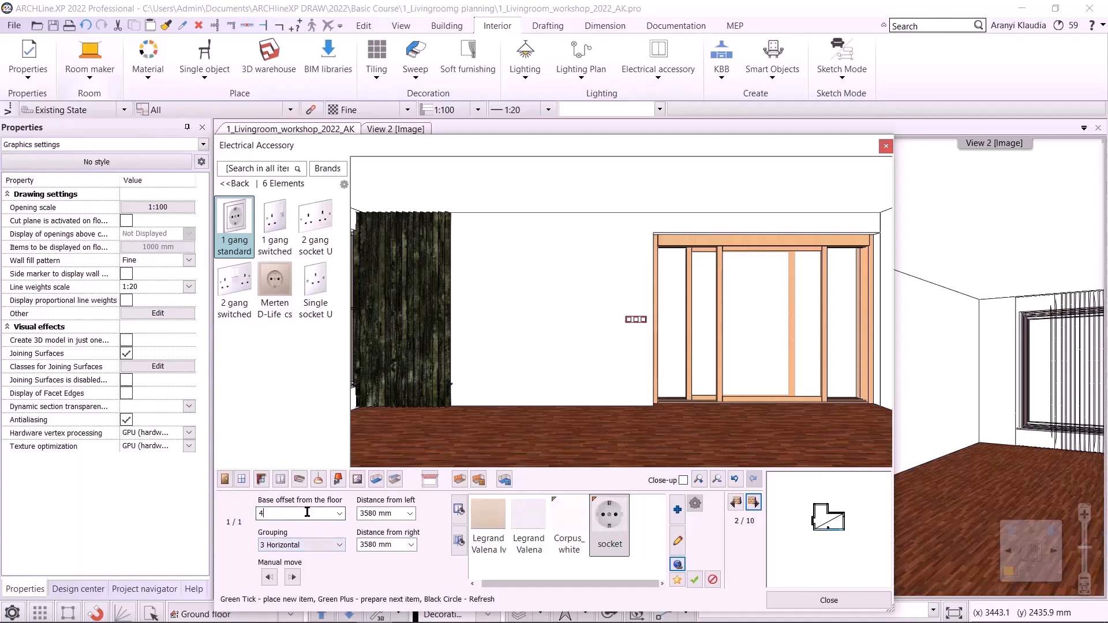
text(00)
click(695, 579)
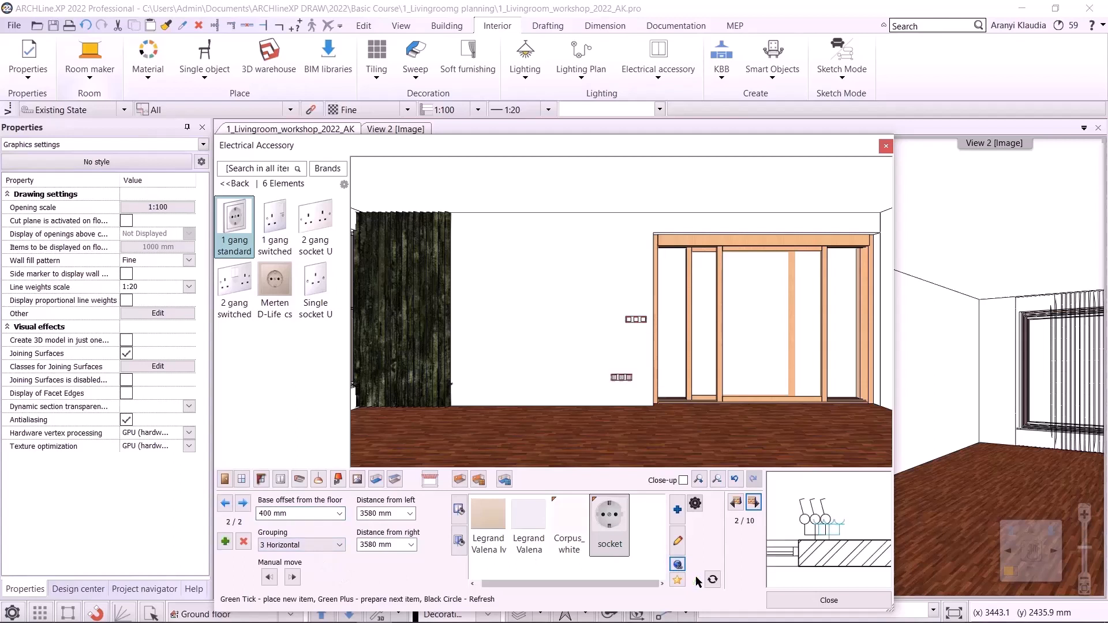
click(293, 577)
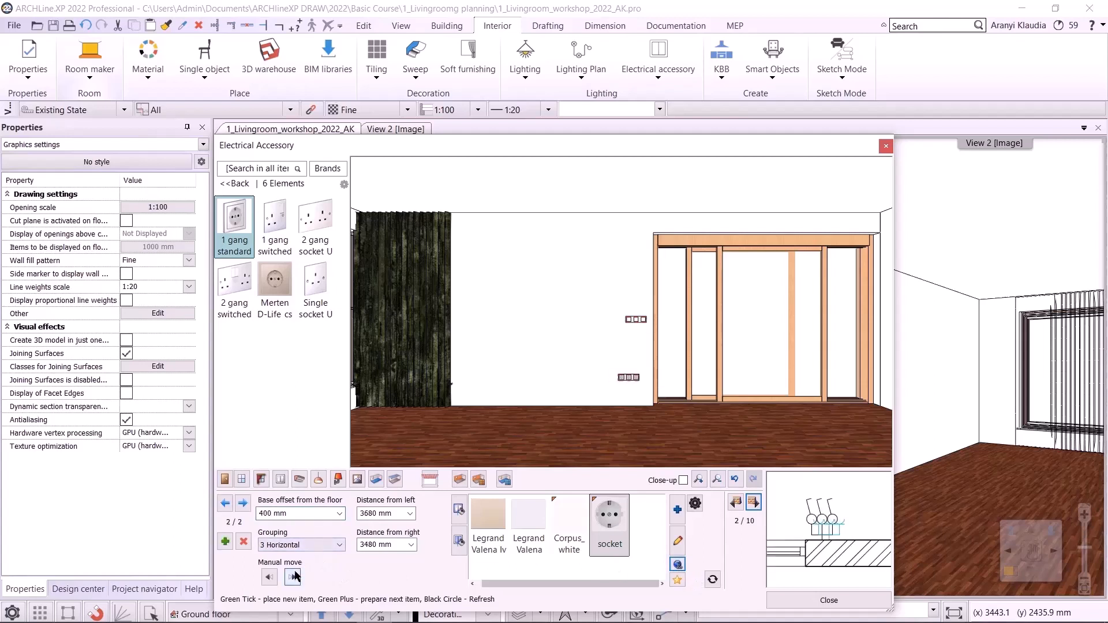
click(293, 577)
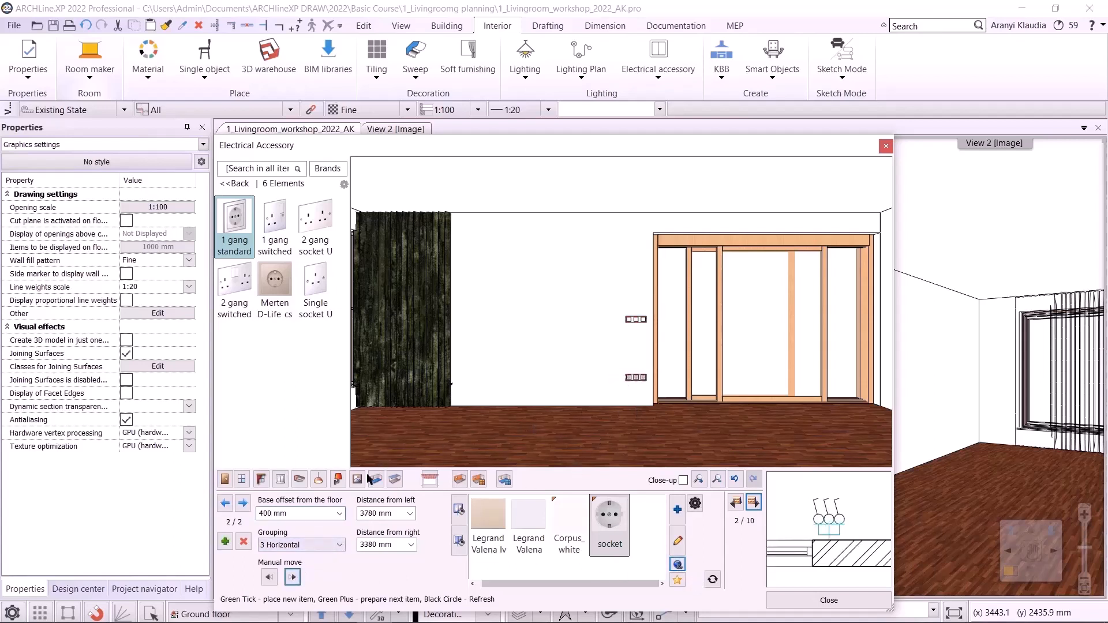
- Choose the px-022 cornice profile, set its width and height to 50 mm, and open it for editing
click(299, 479)
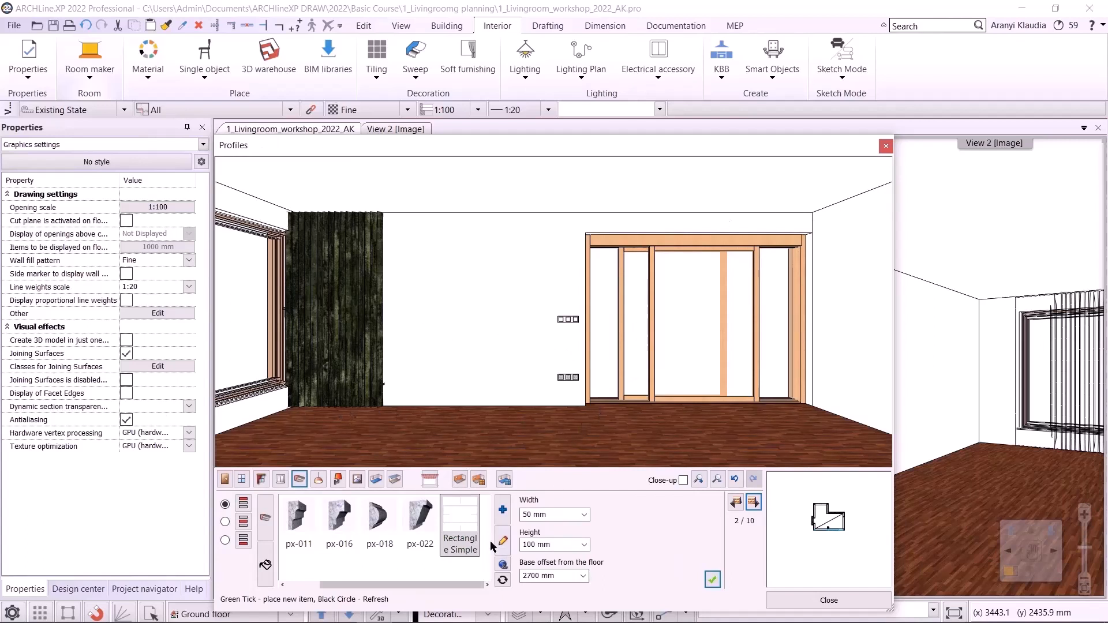
click(420, 520)
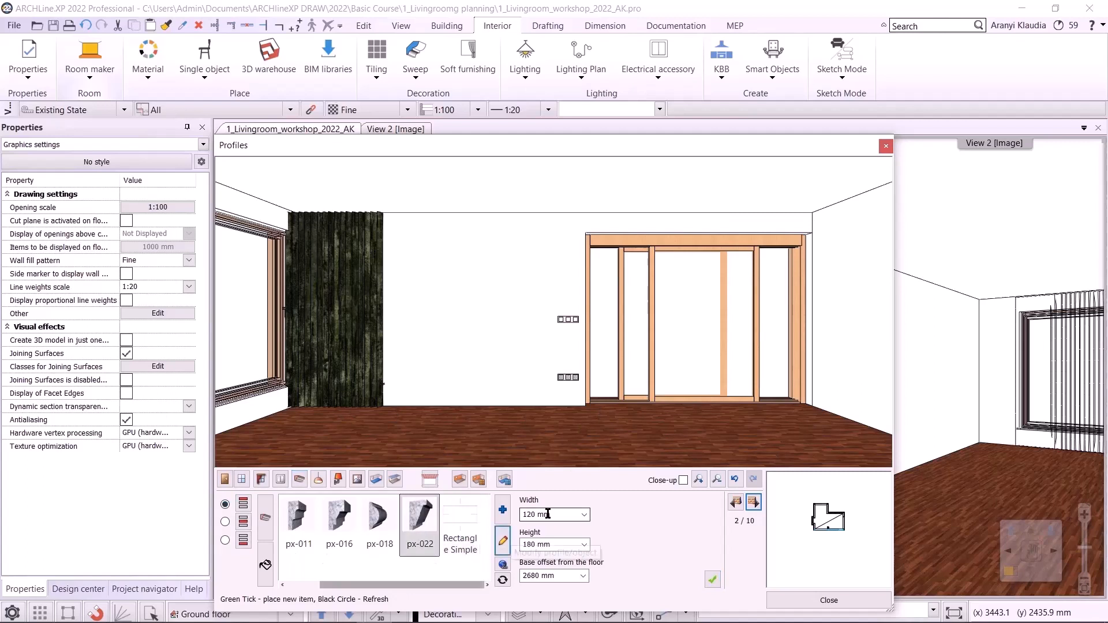
click(552, 514)
text(50)
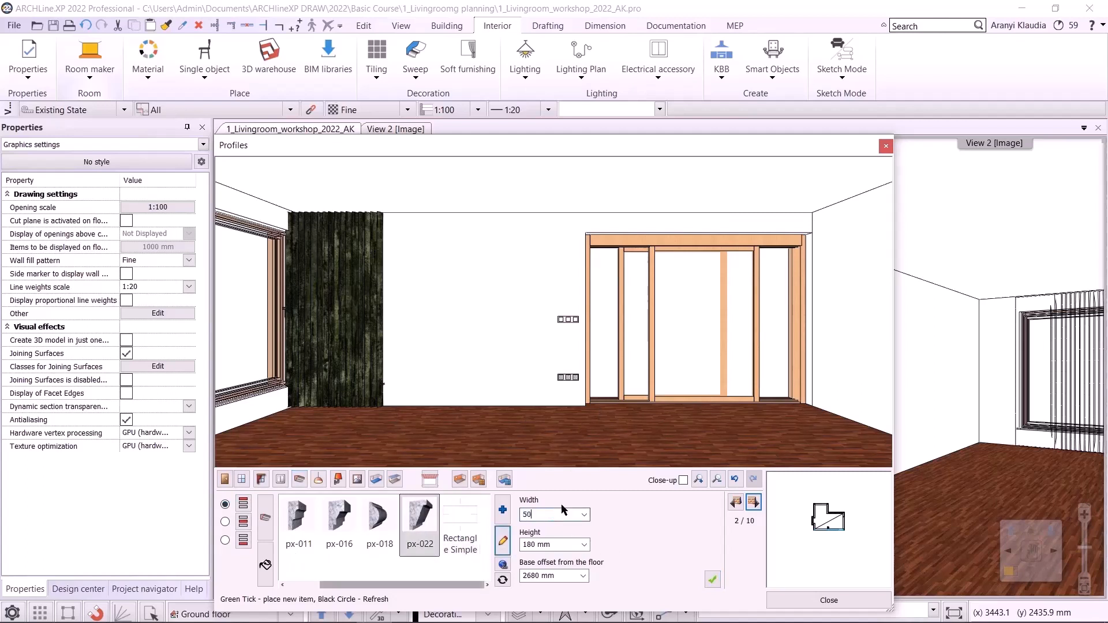
drag(550, 544, 545, 545)
key(shift+Home)
text(5)
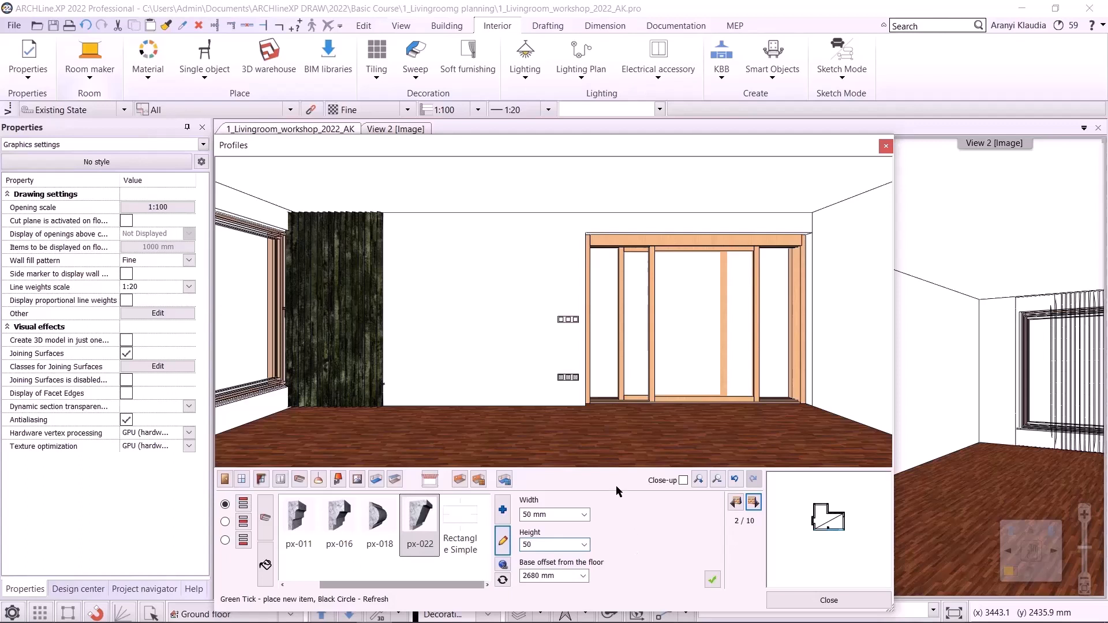
click(502, 541)
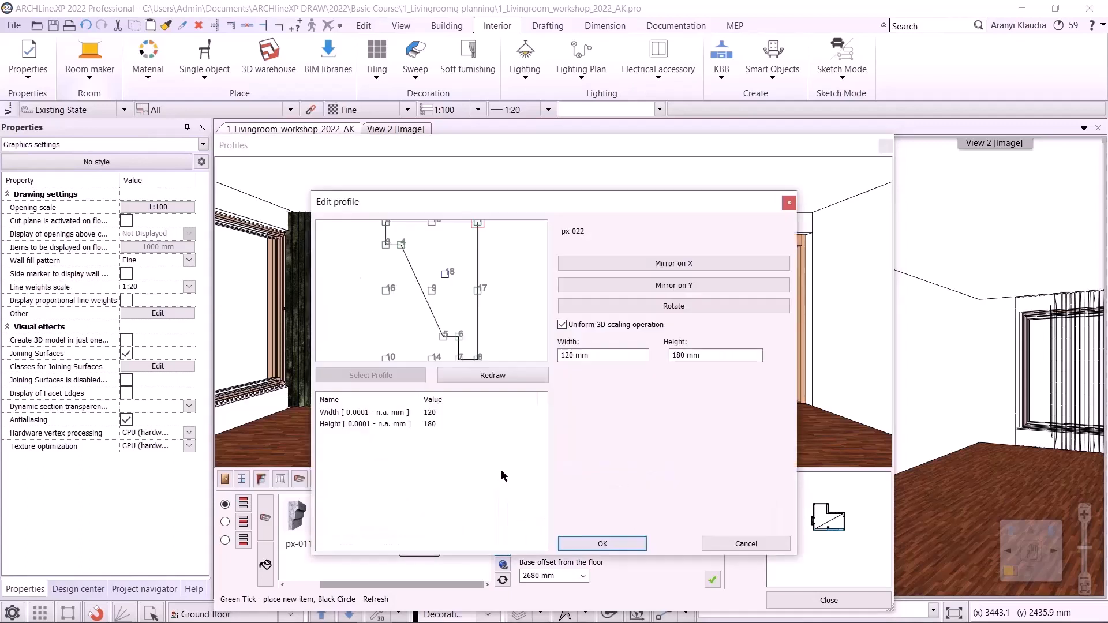
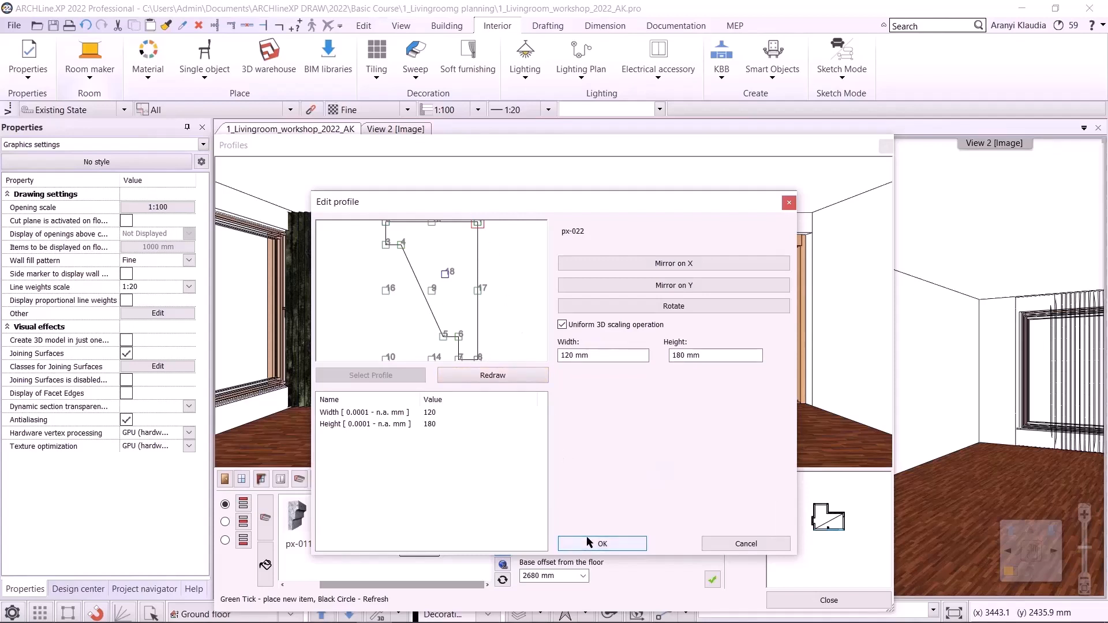
- Confirm the px-022 profile edit and place the cornice along the top of the room's walls
click(708, 546)
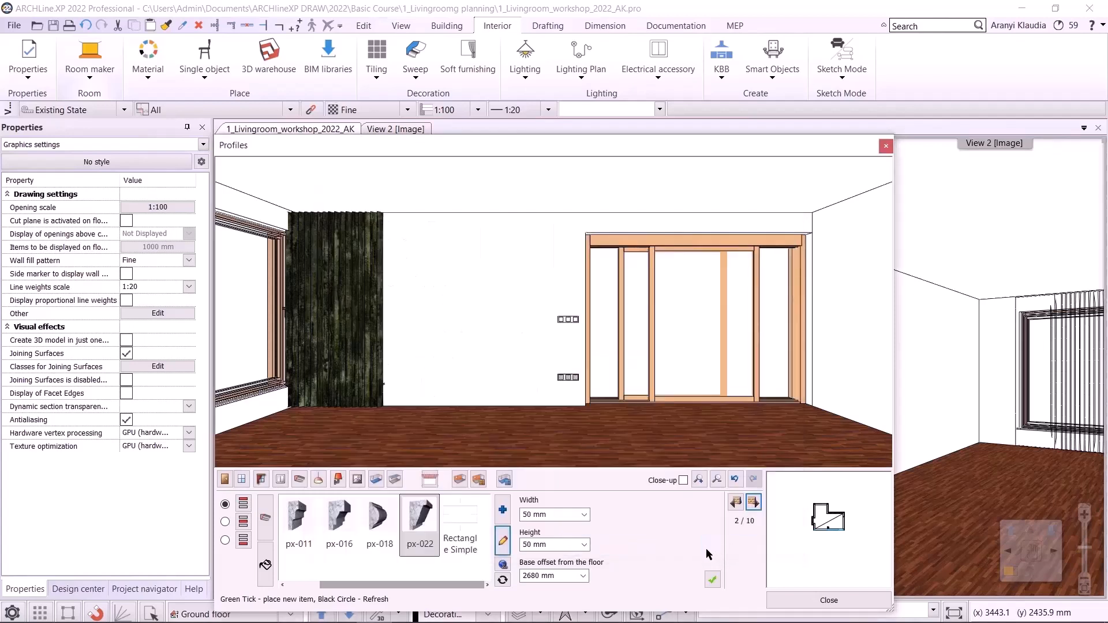
click(714, 580)
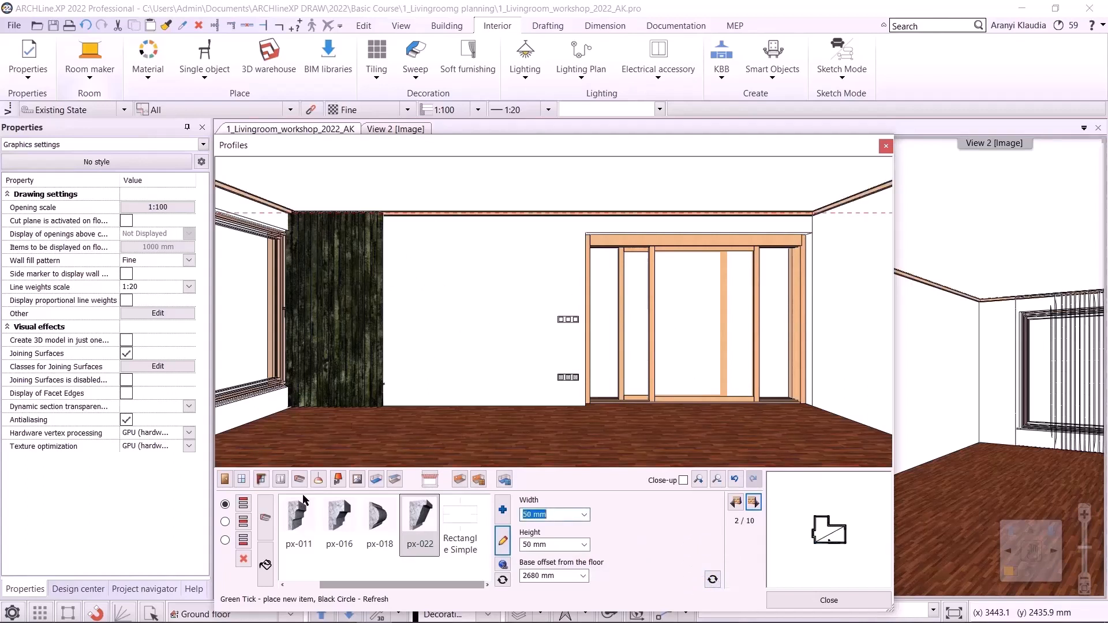
- Search the material library for "light" and add LIGHT GRAY 17 to the profile materials
click(265, 564)
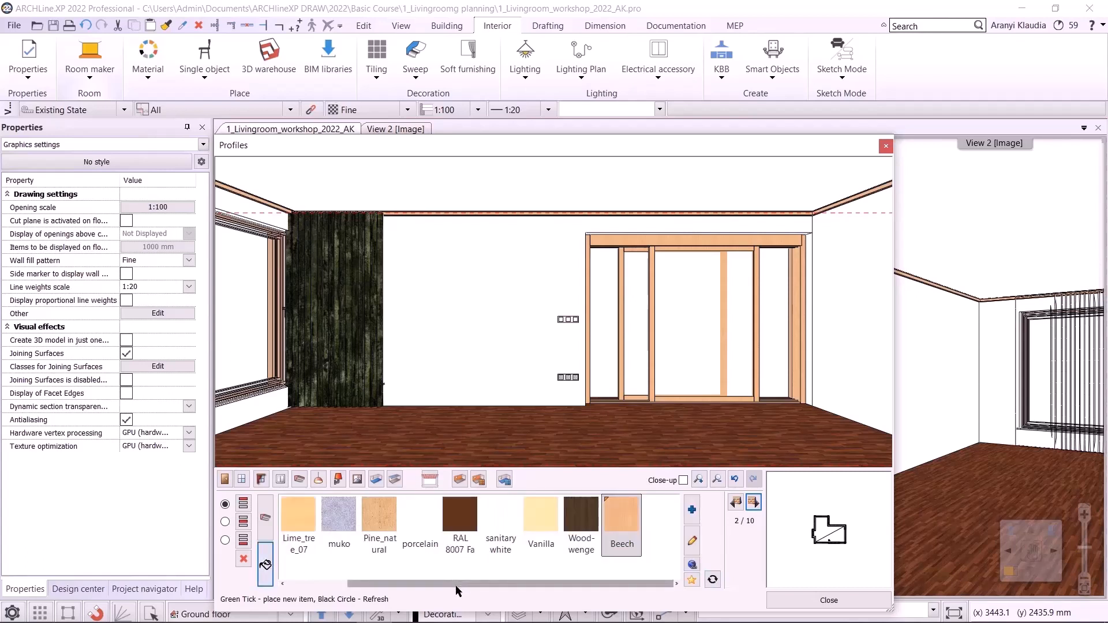
mouse_move(446, 584)
mouse_down()
mouse_move(342, 567)
mouse_move(462, 595)
mouse_up()
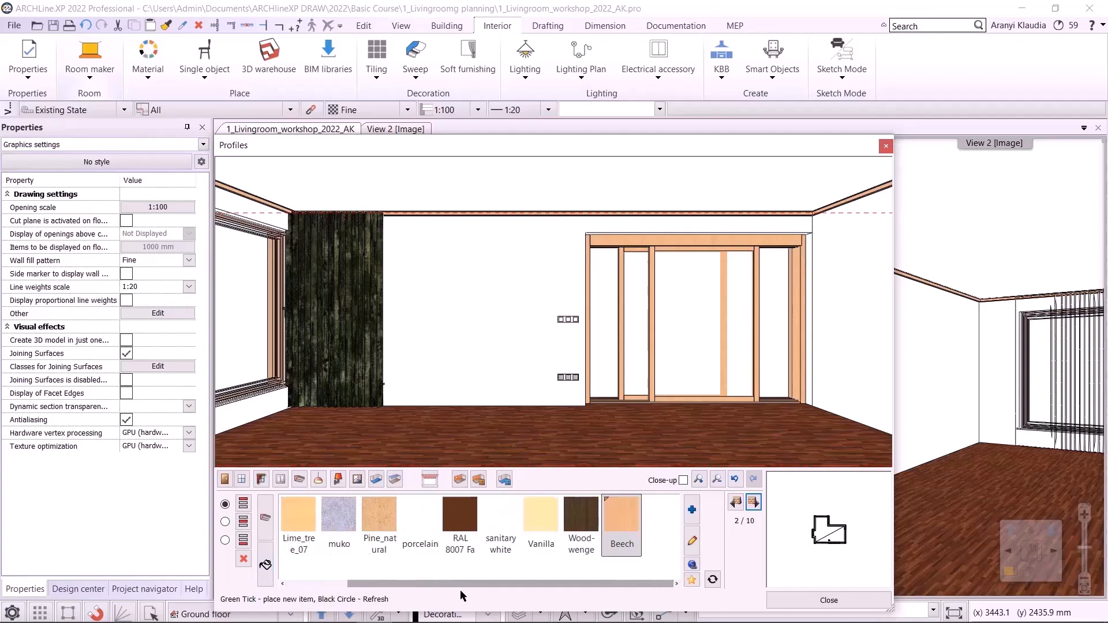
click(690, 515)
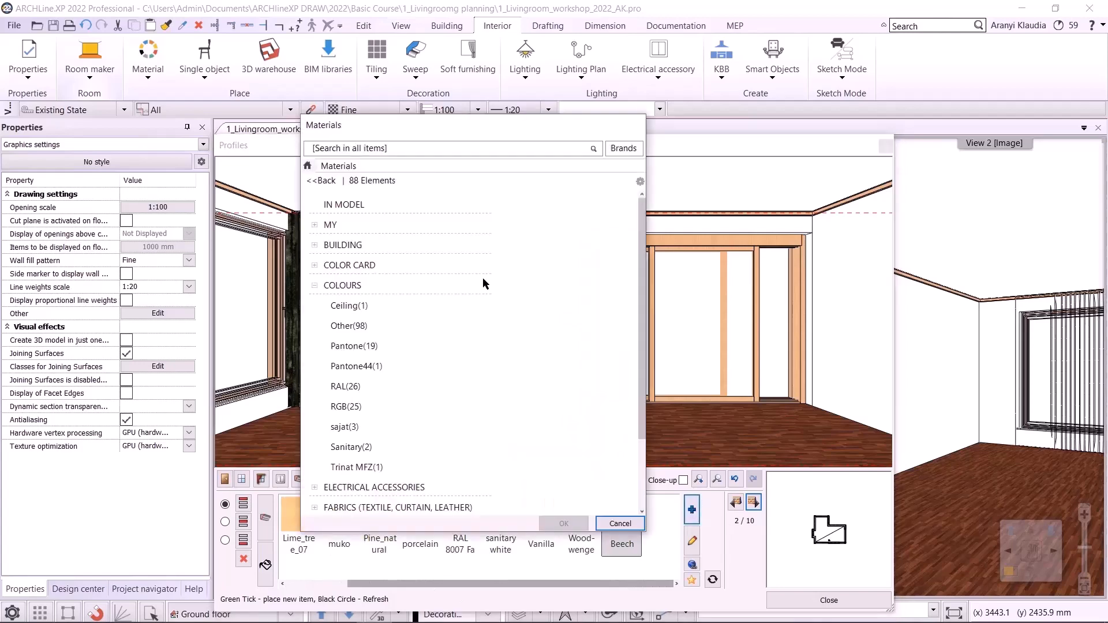
click(339, 150)
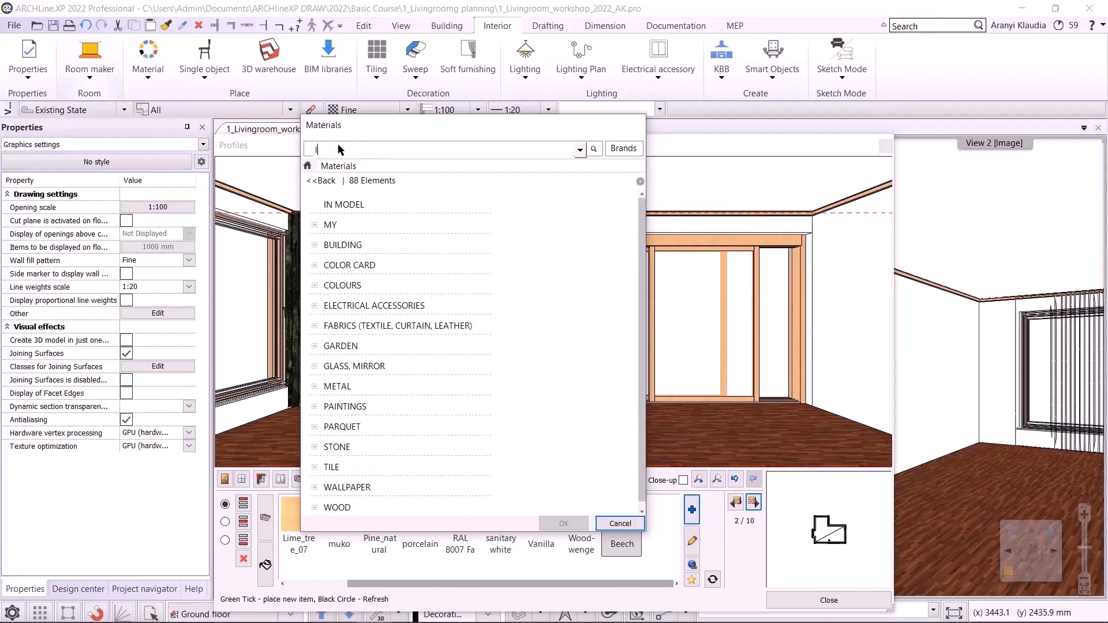
text(light)
key(Return)
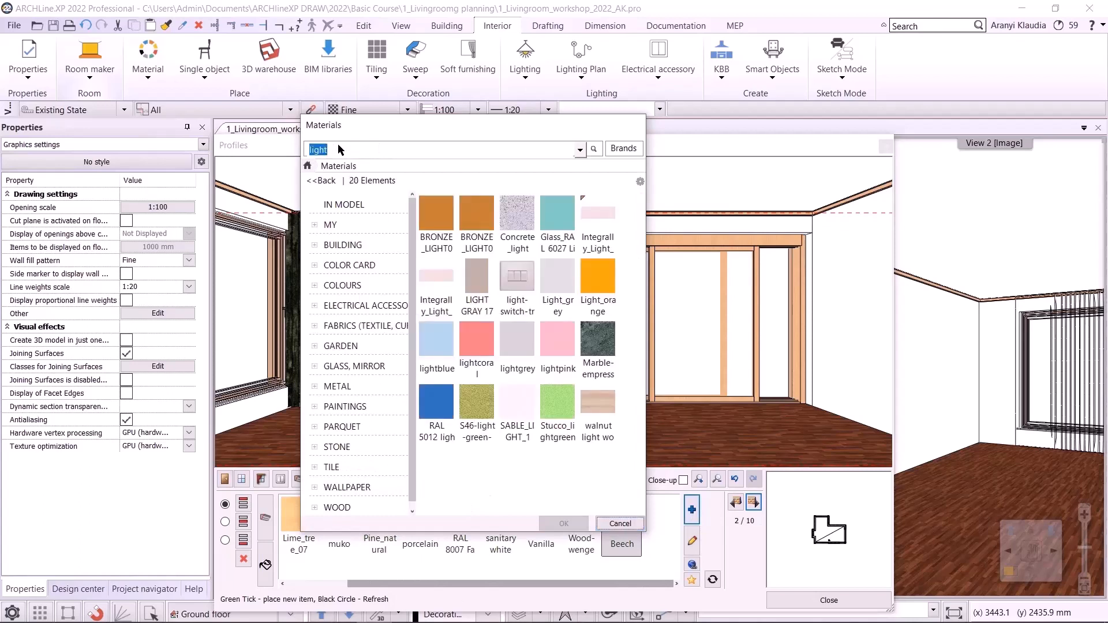
click(473, 289)
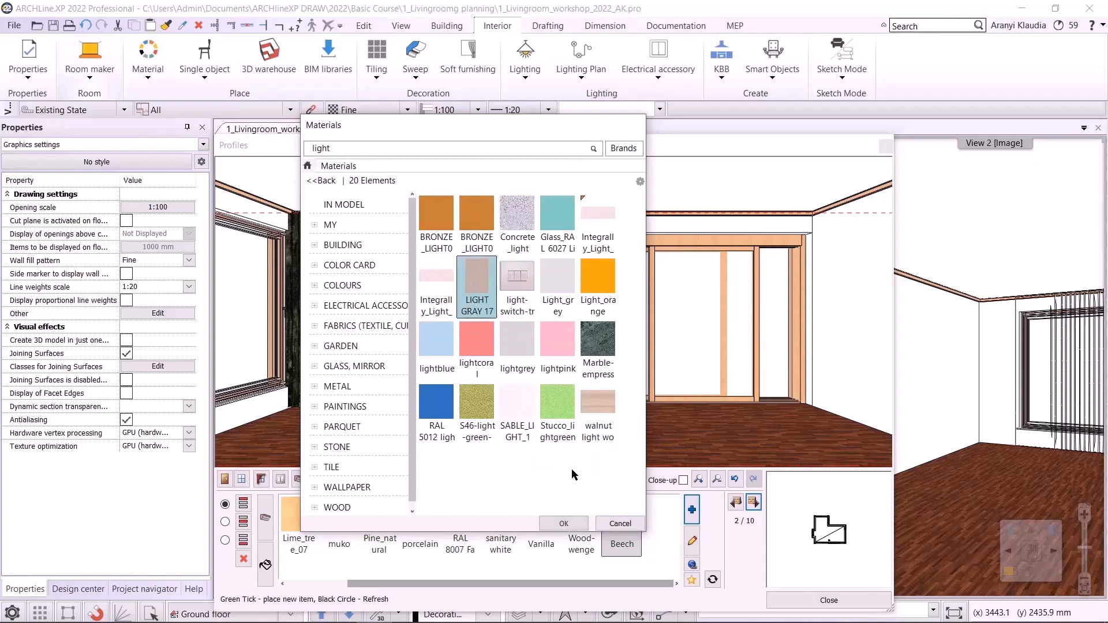
click(579, 524)
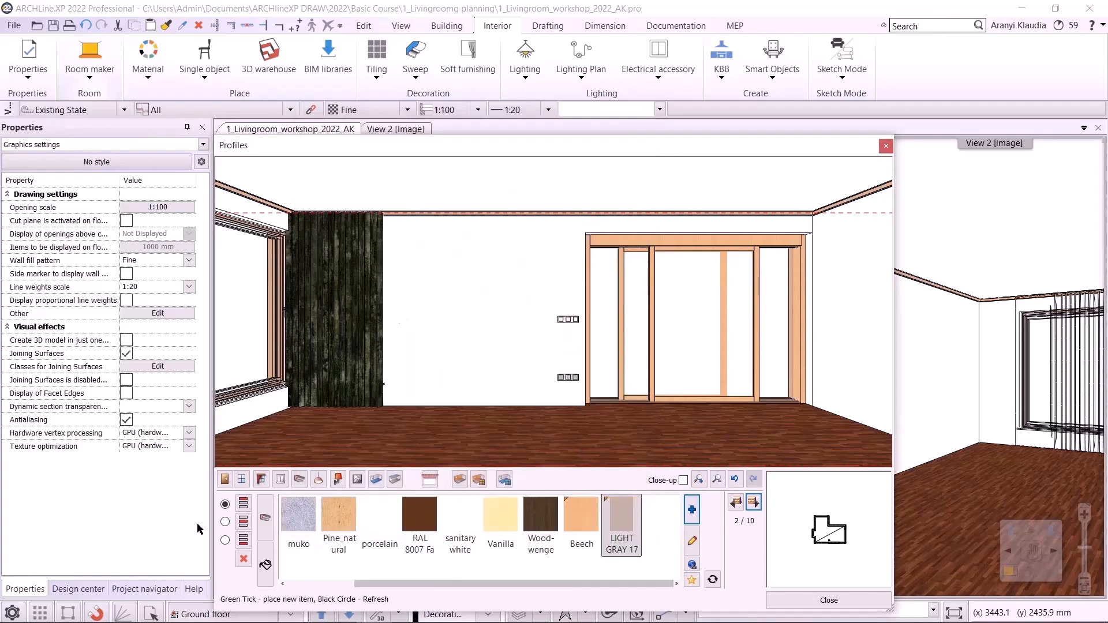
- Switch to skirting boards, choose Skirting_board_006 and set its width to 20 mm
click(225, 540)
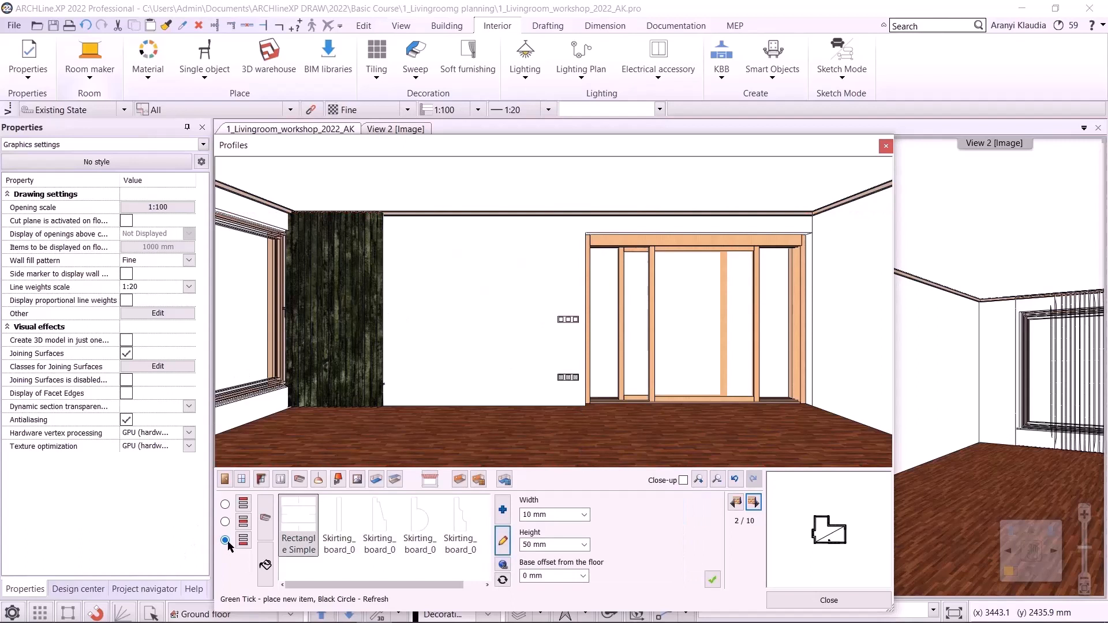
drag(435, 584, 448, 585)
click(471, 517)
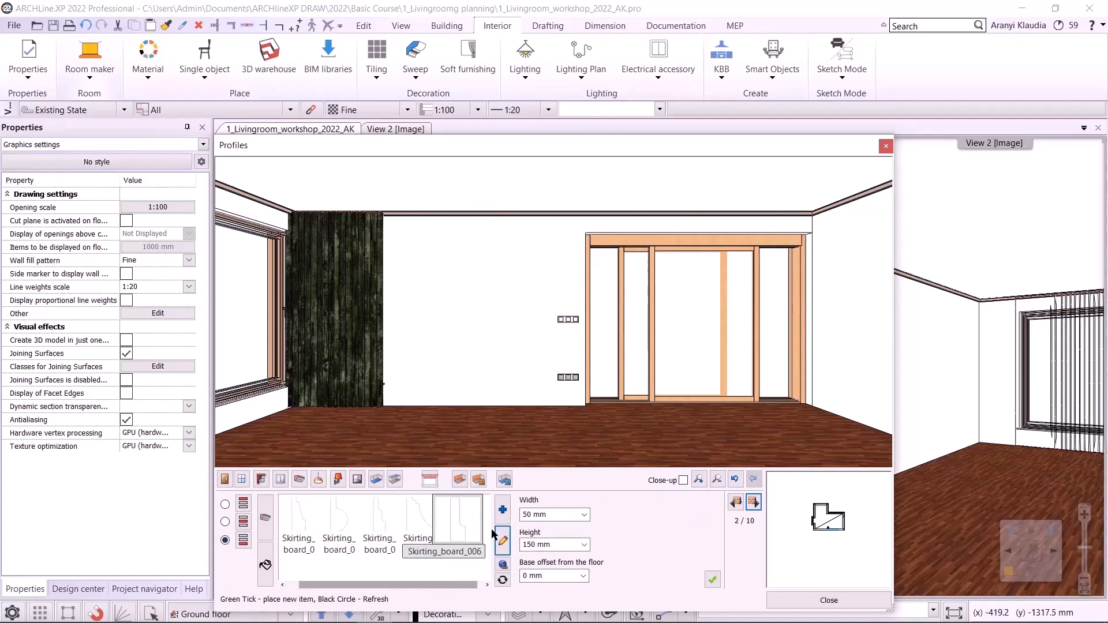
double_click(537, 514)
text(2)
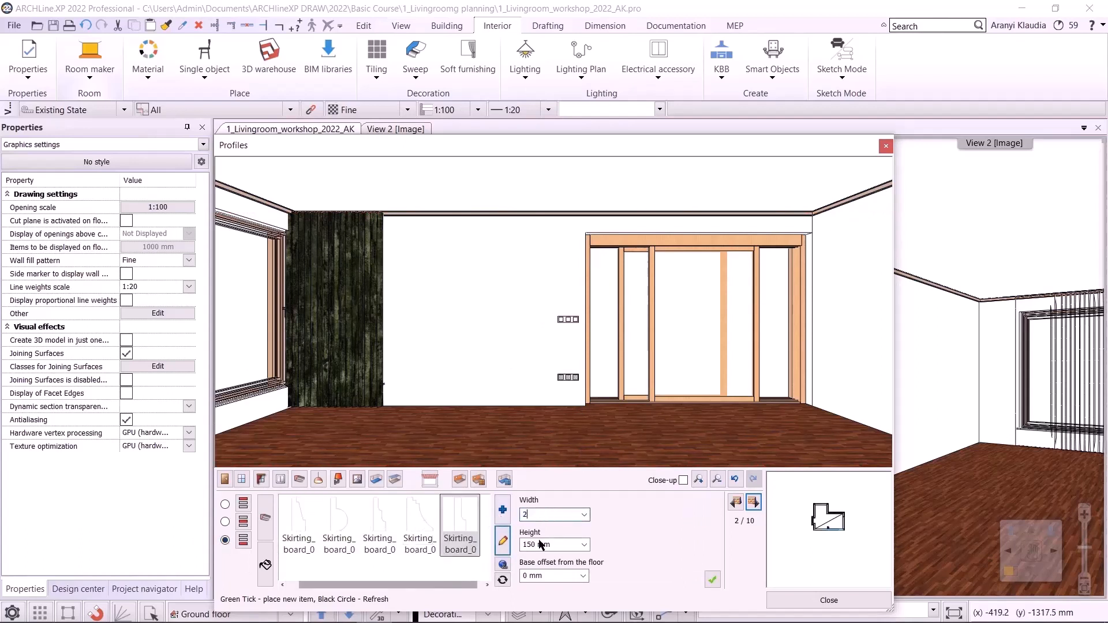
text(0)
key(Tab)
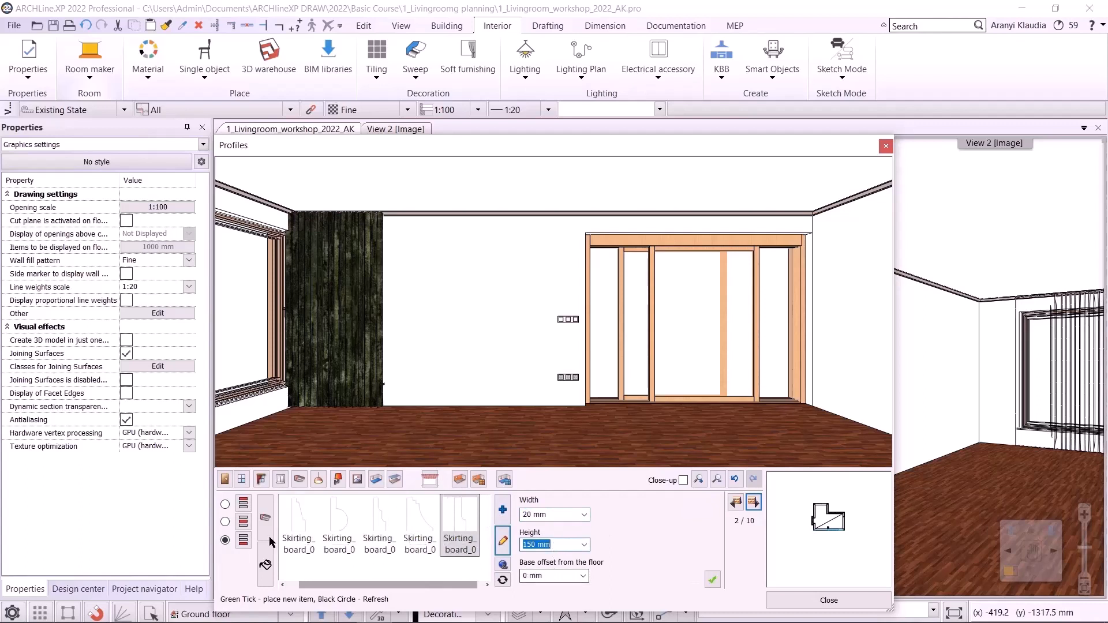
- Give the skirting board the LIGHT GRAY 17 material and place it around the room
click(265, 564)
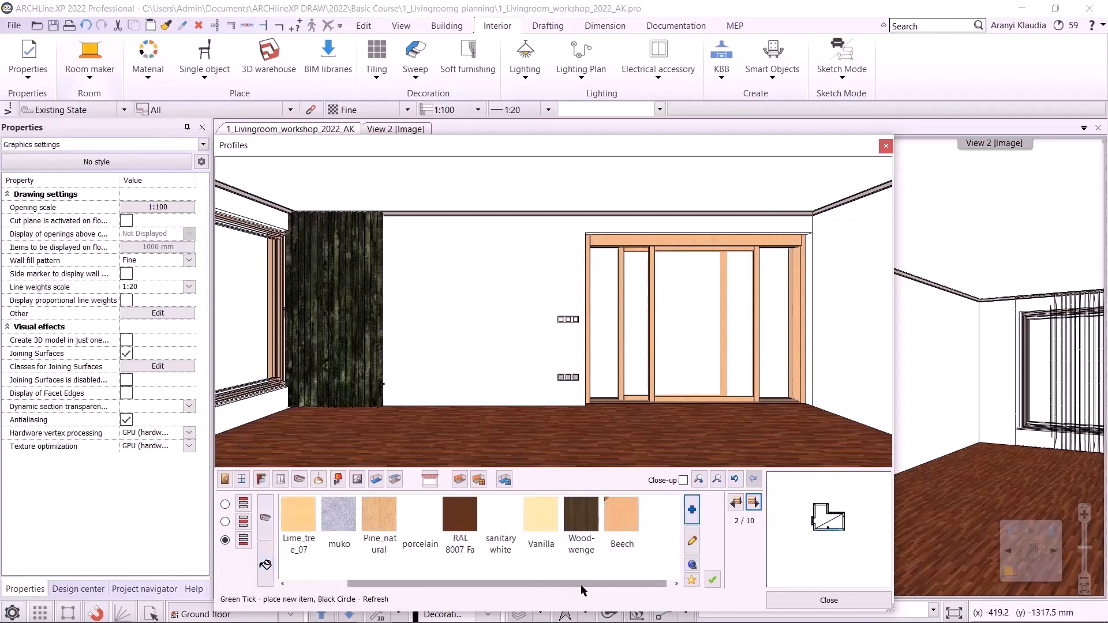
drag(582, 587, 625, 583)
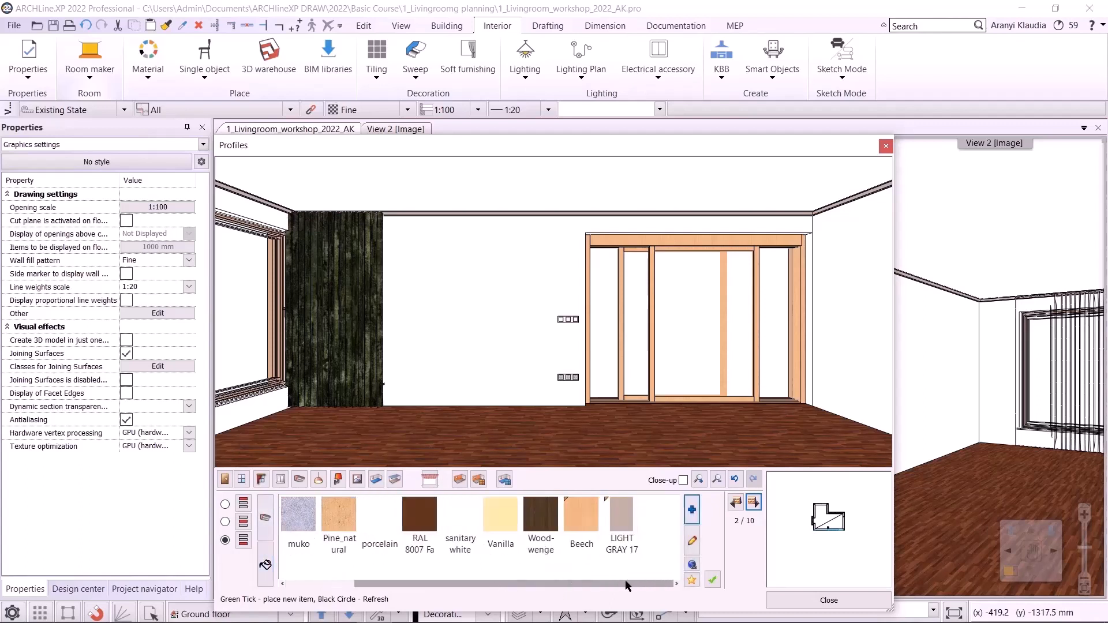
click(631, 516)
click(713, 580)
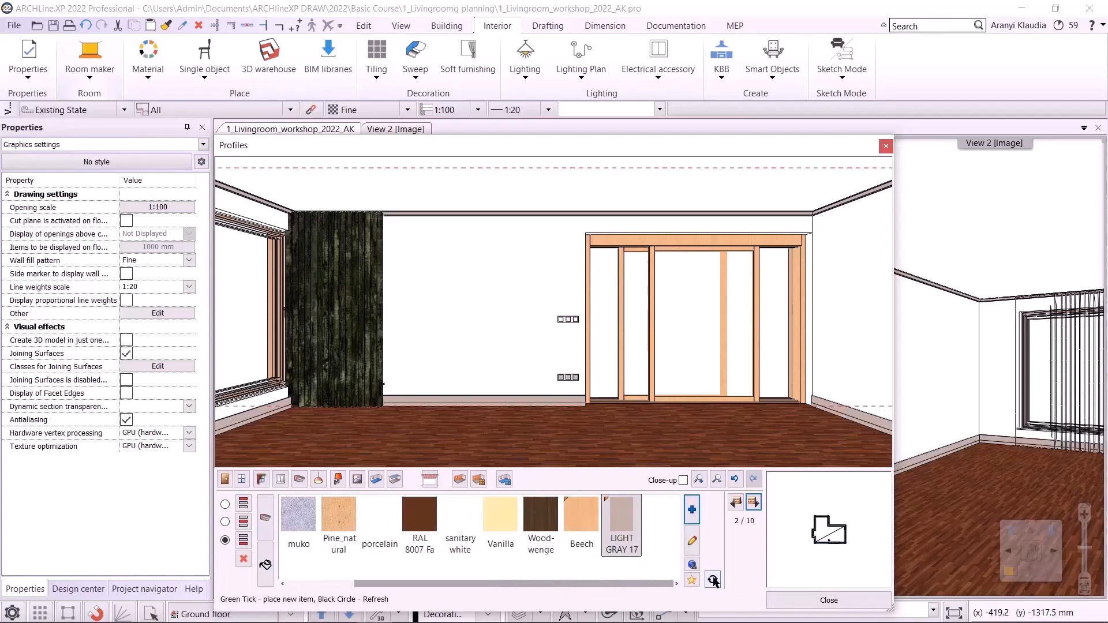
- Open ceiling lamps, search the library for "delta" and place the Deltalight pendant lamp
click(318, 480)
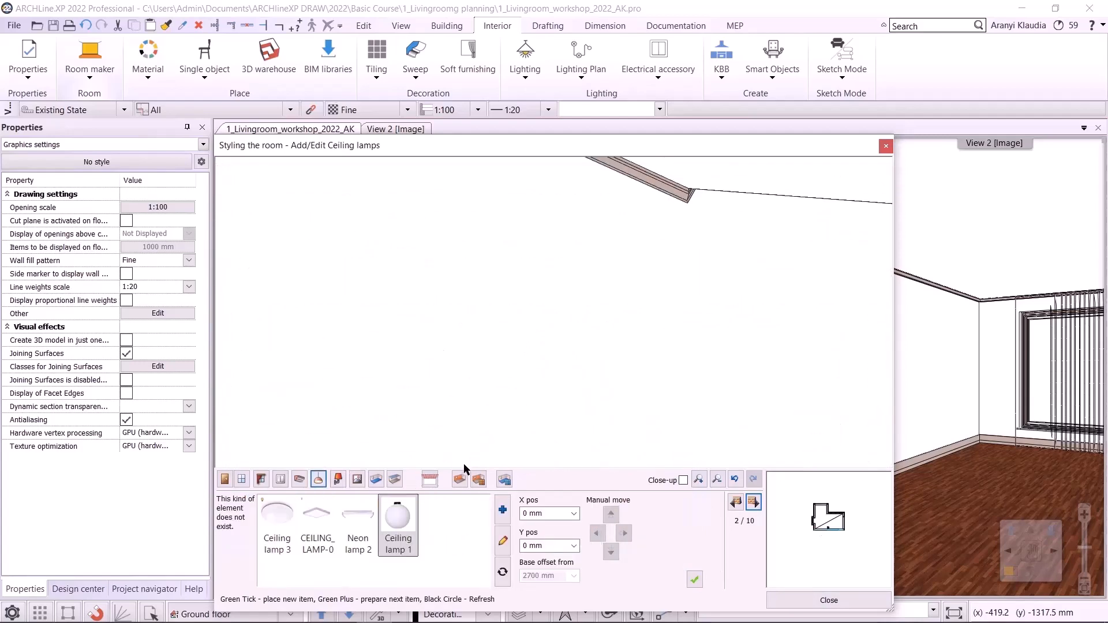
click(504, 511)
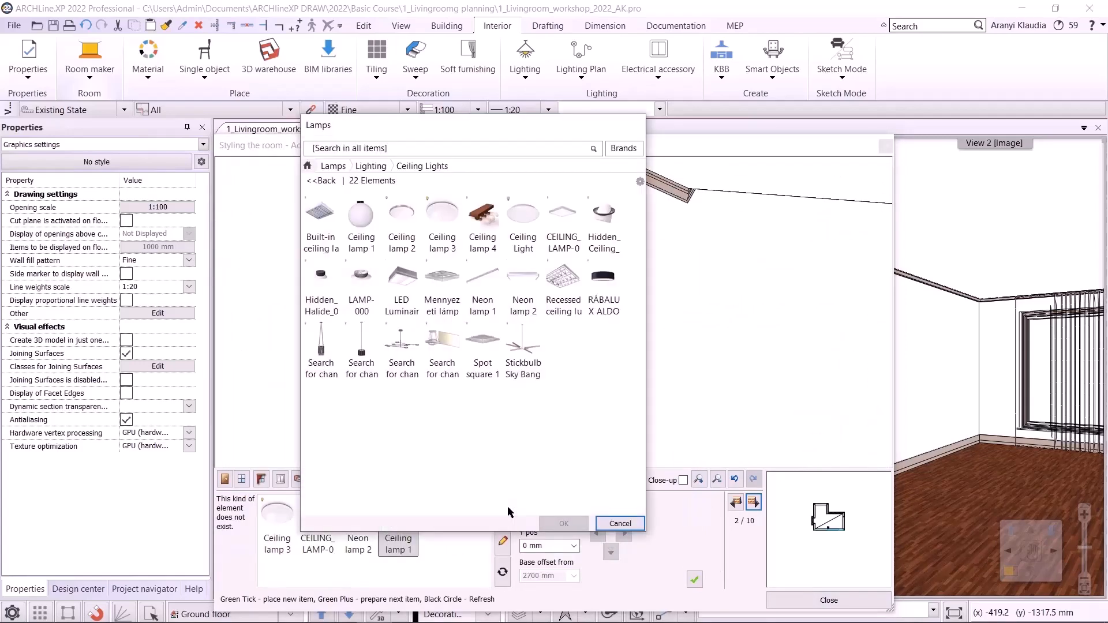
click(326, 181)
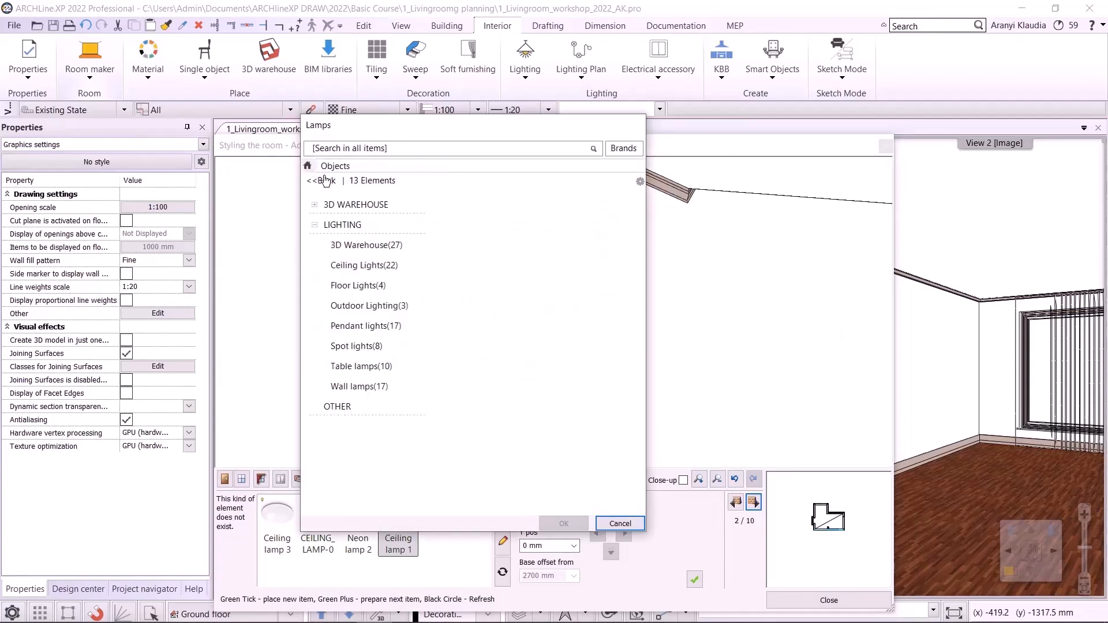
click(339, 150)
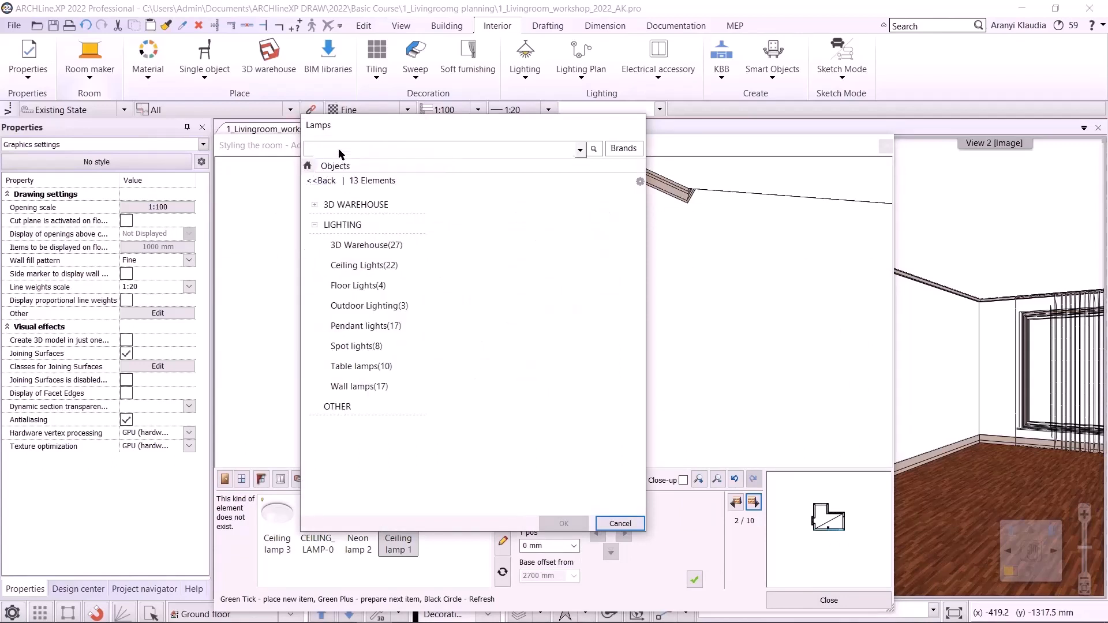
key(Return)
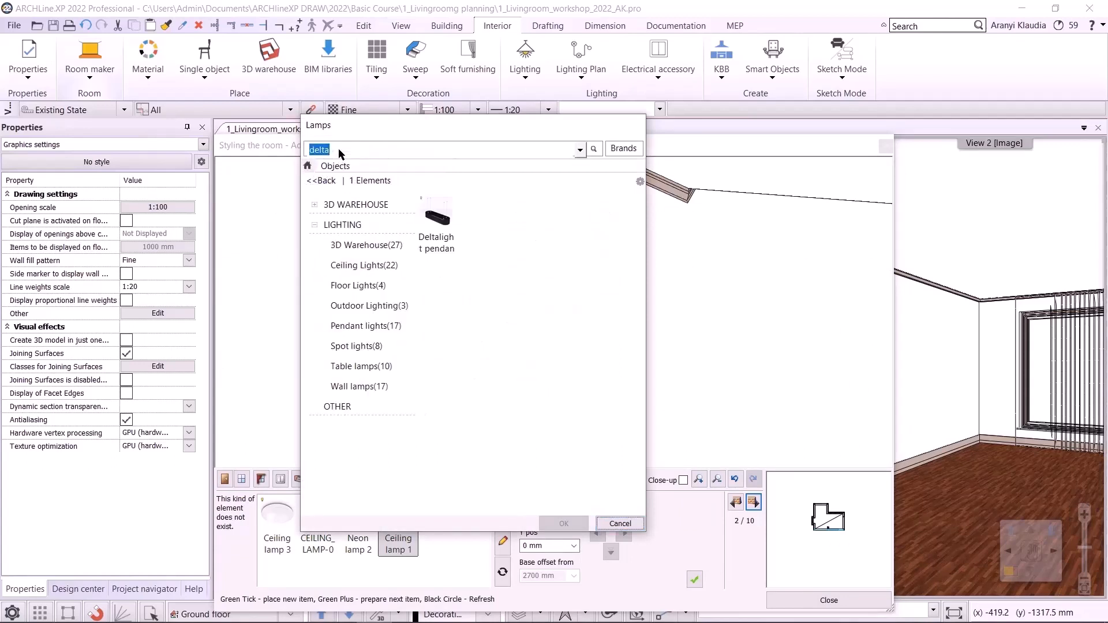
click(450, 216)
click(555, 520)
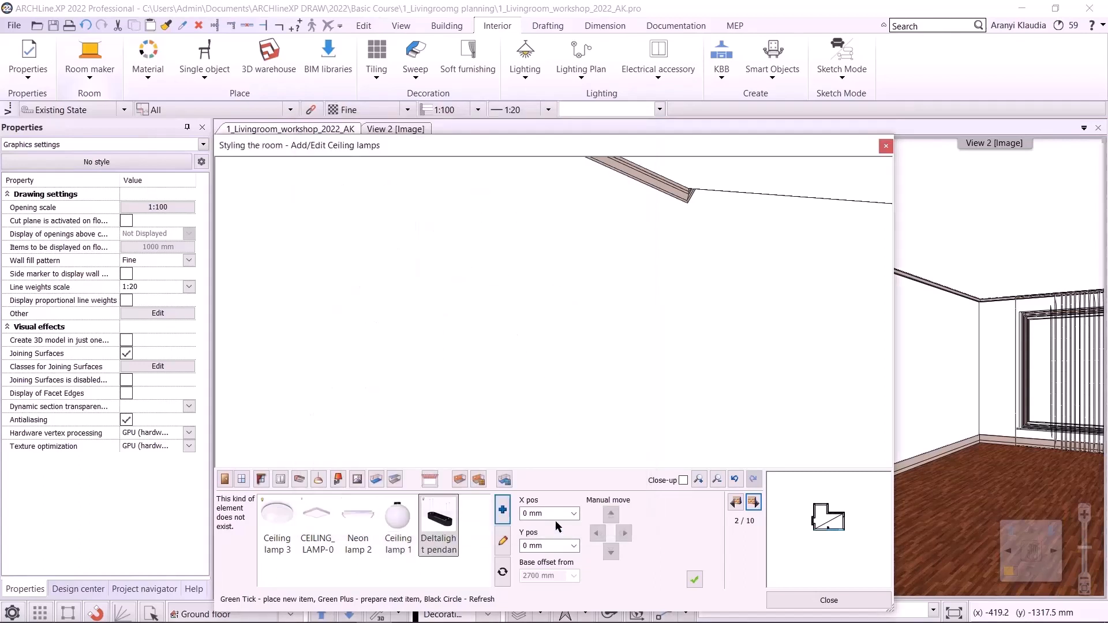
click(693, 580)
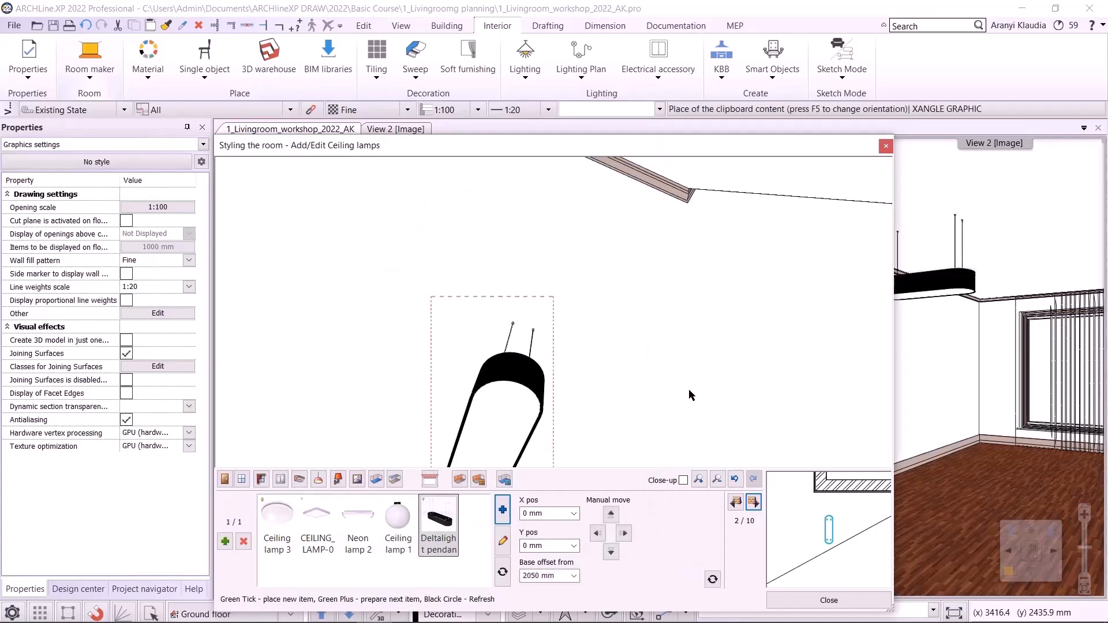
- Consult the living-room floor plan PDF for the lamp positions
click(753, 504)
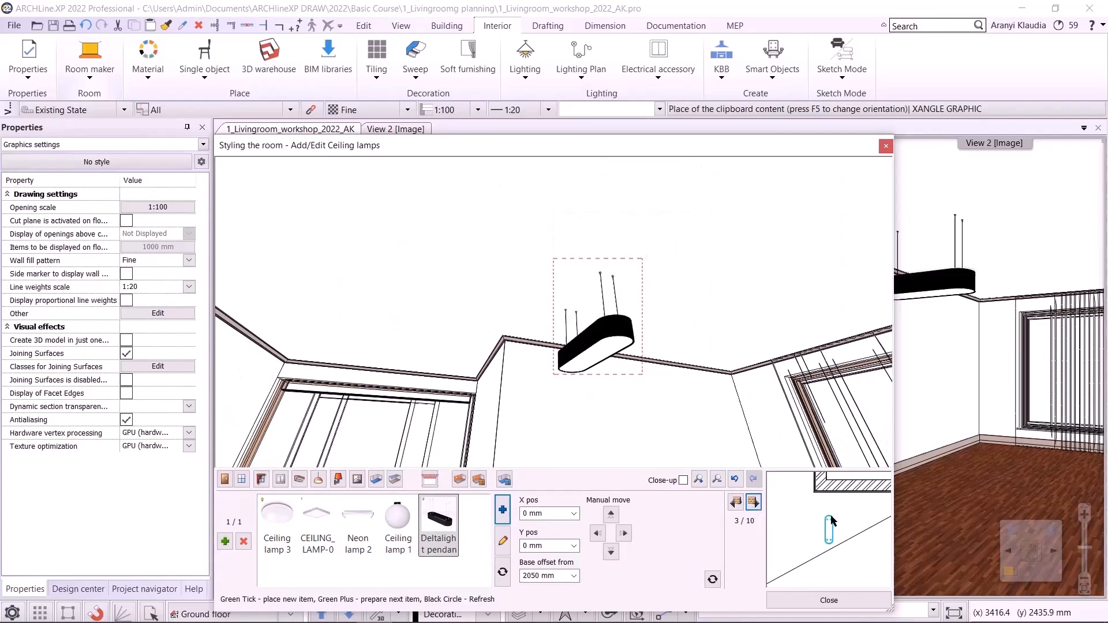
scroll(831, 523, down, 3)
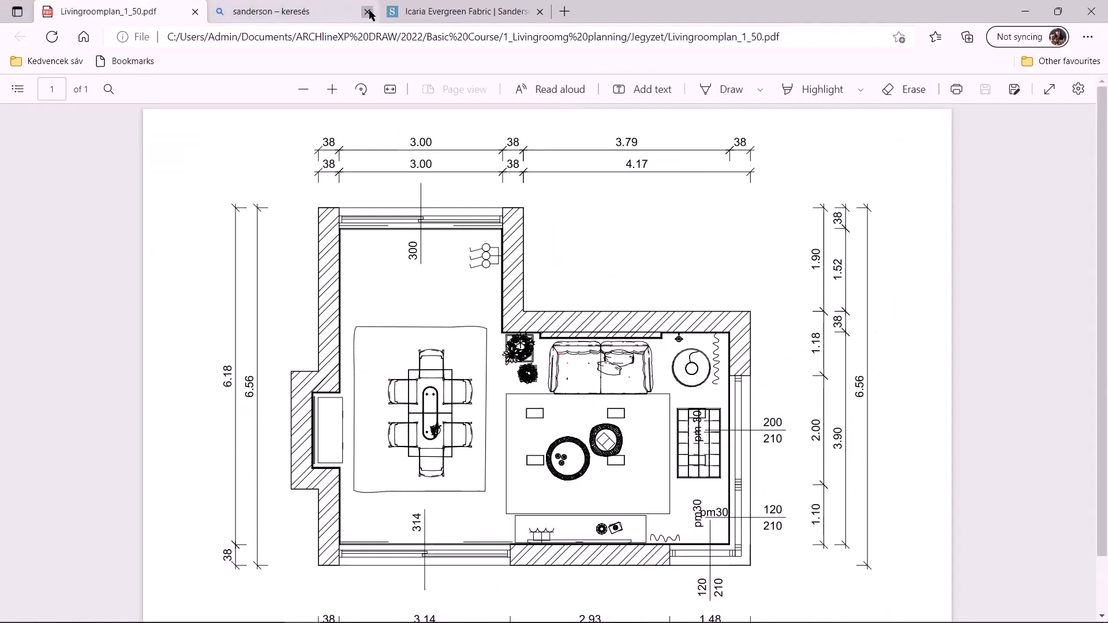
click(367, 12)
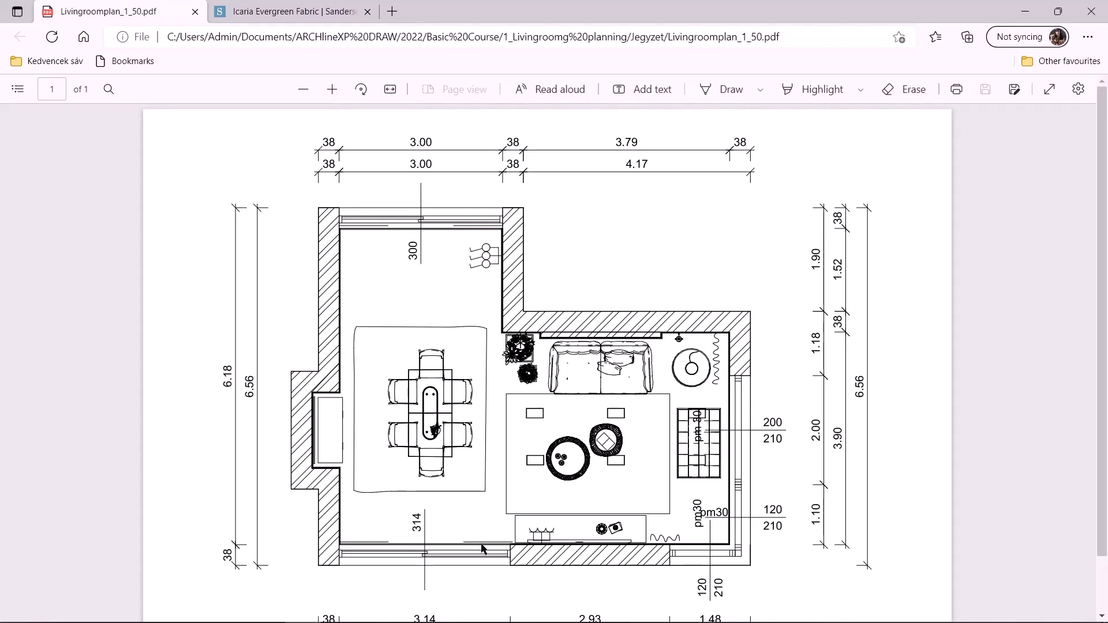
click(377, 613)
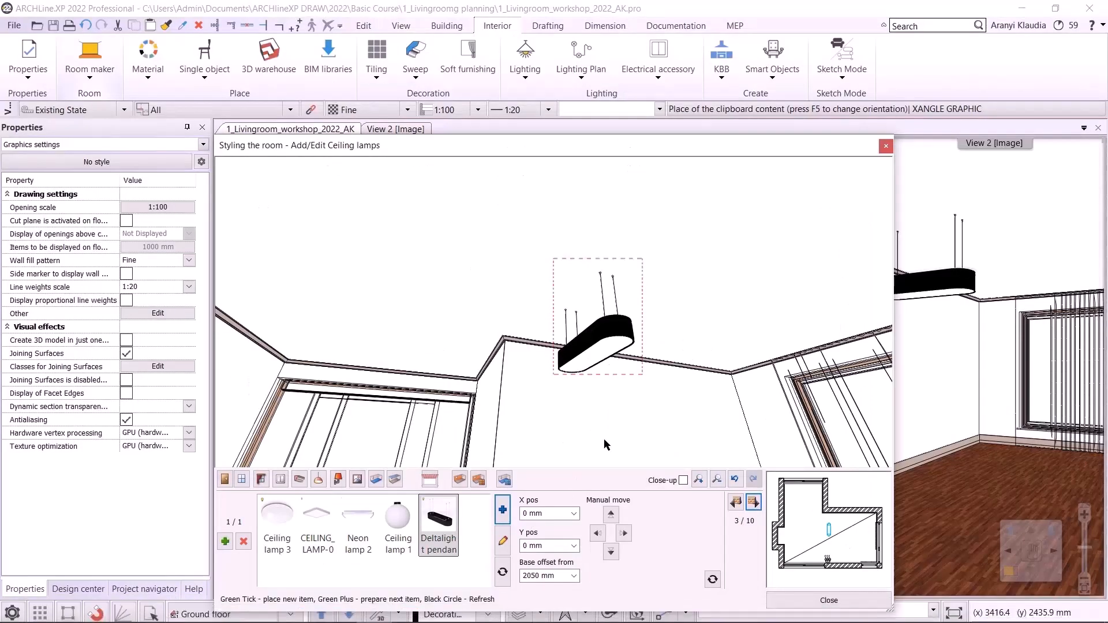
- Set the Deltalight pendant's X position to -1800 mm
click(555, 512)
text(-1800)
key(Return)
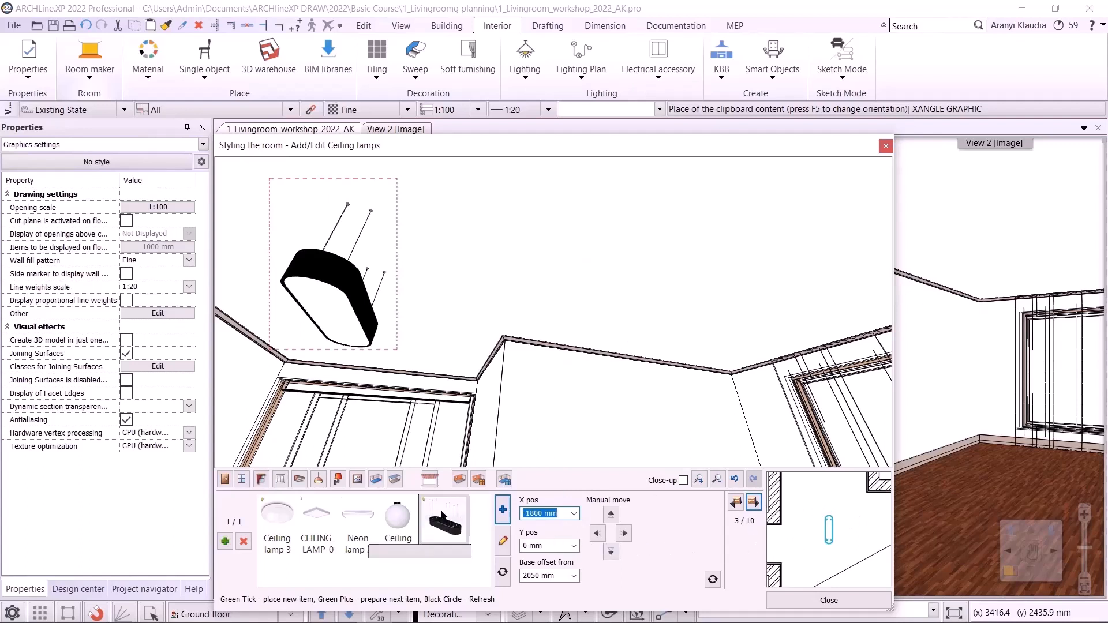
- Create a new ceiling lamp by searching for "grid" and placing the GRID IN 2 REO fitting
click(225, 542)
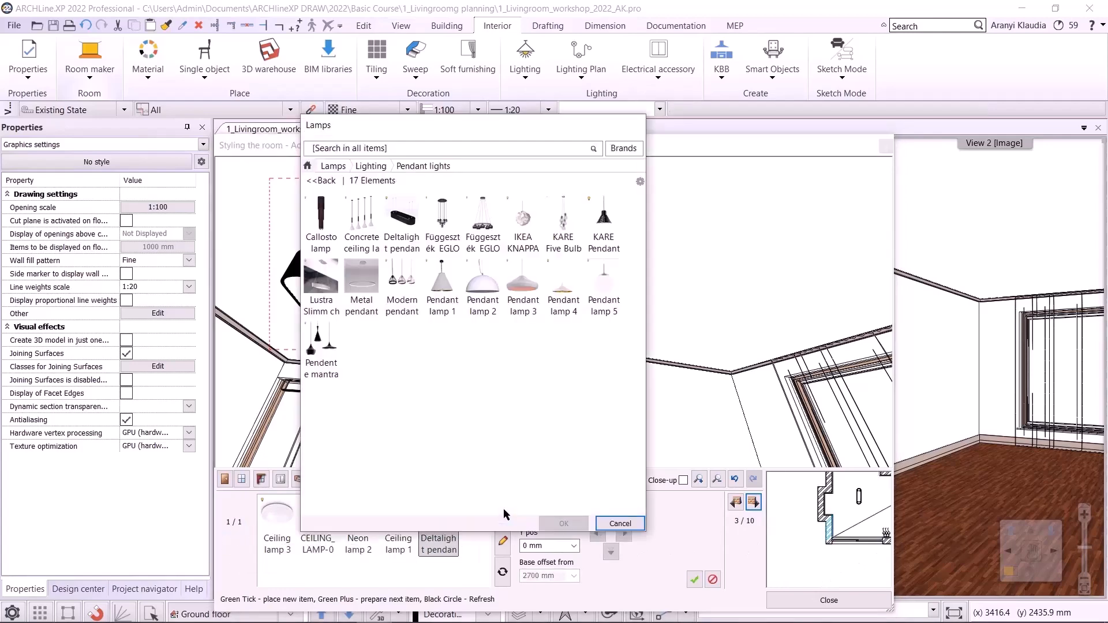
click(324, 182)
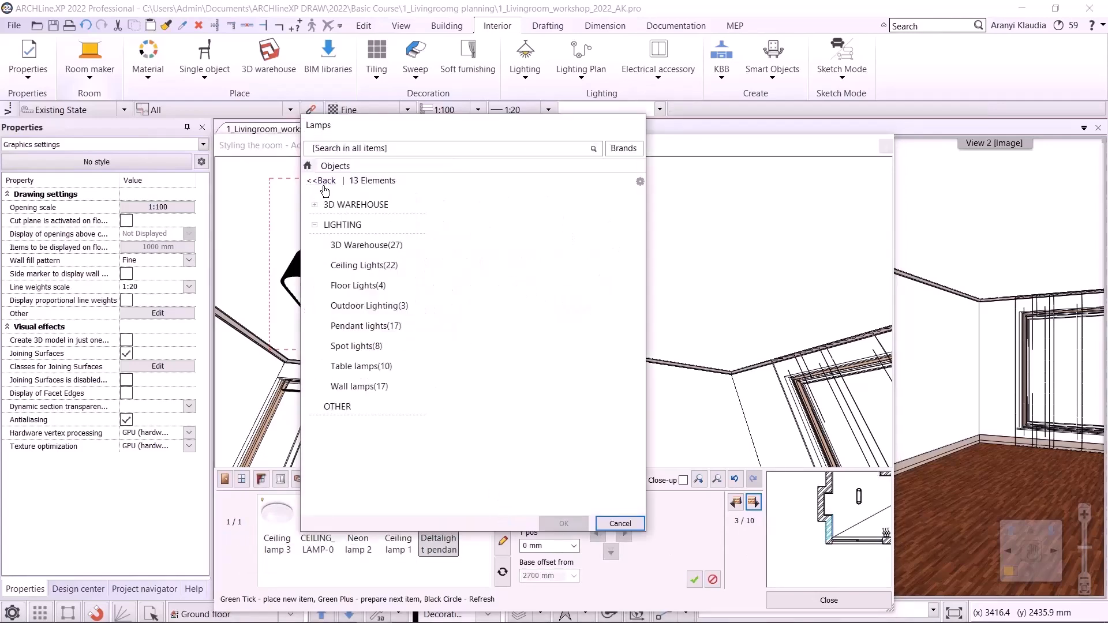
click(352, 151)
text(grid)
key(Return)
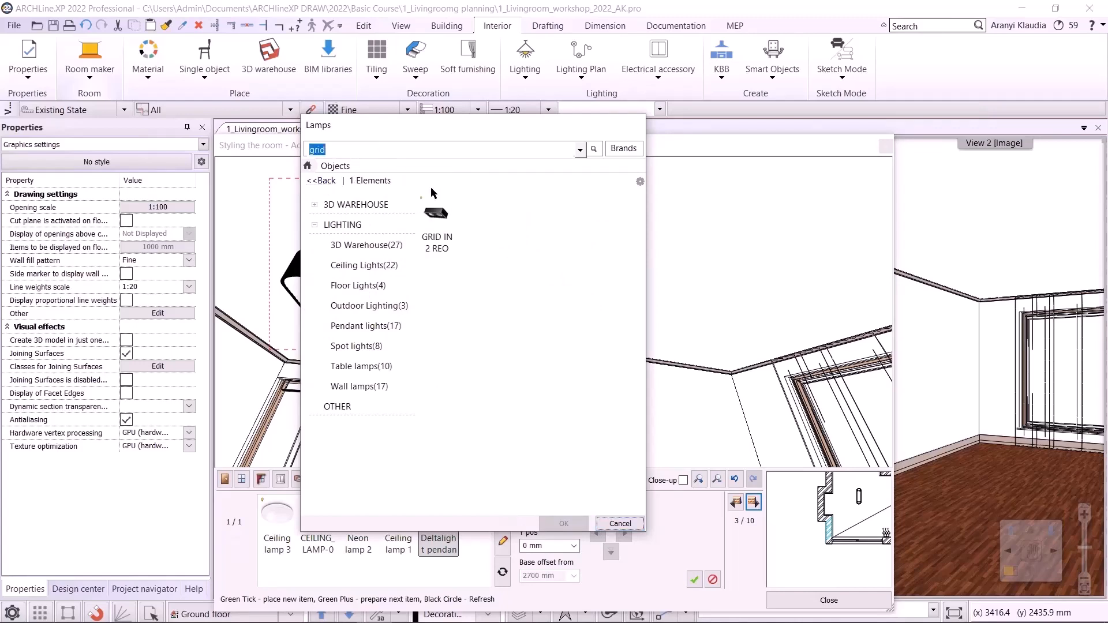
click(436, 216)
click(562, 523)
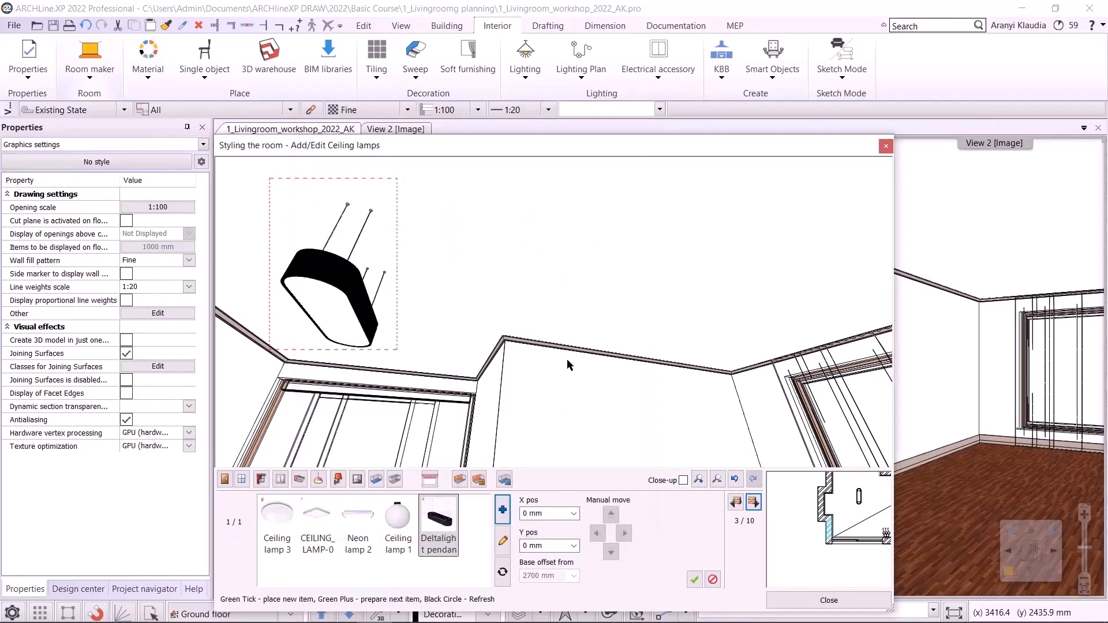
click(694, 580)
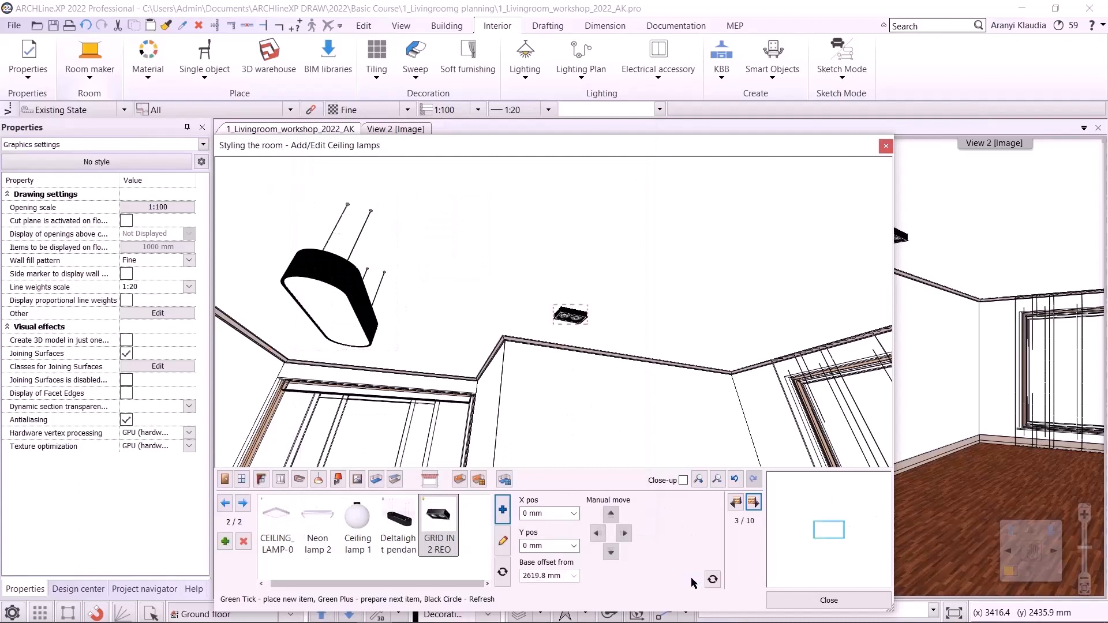
scroll(830, 528, down, 4)
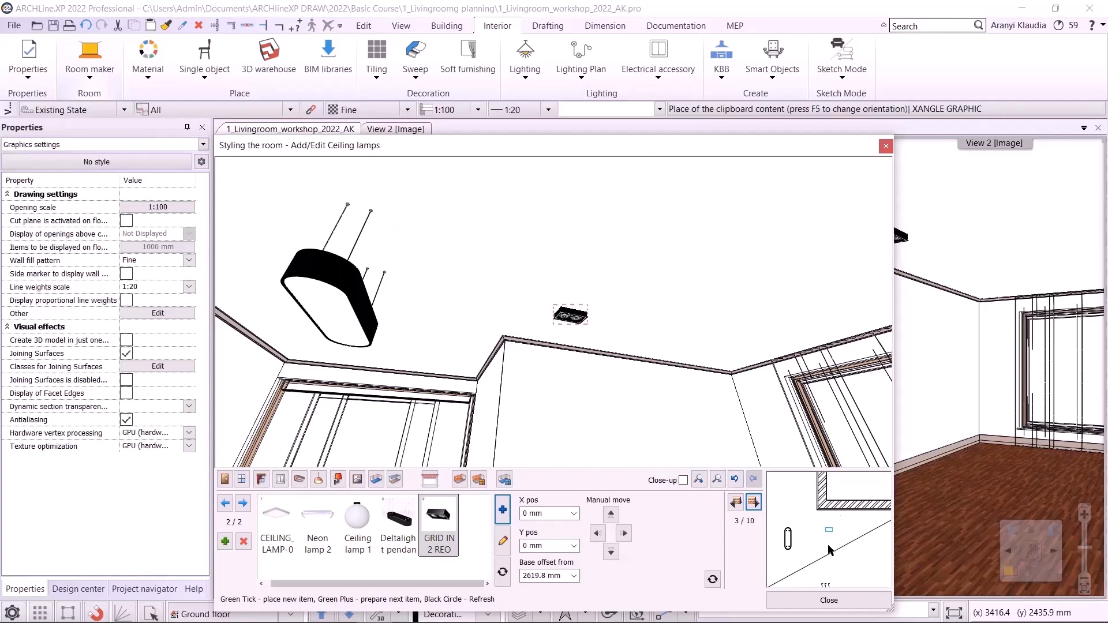
scroll(829, 550, down, 3)
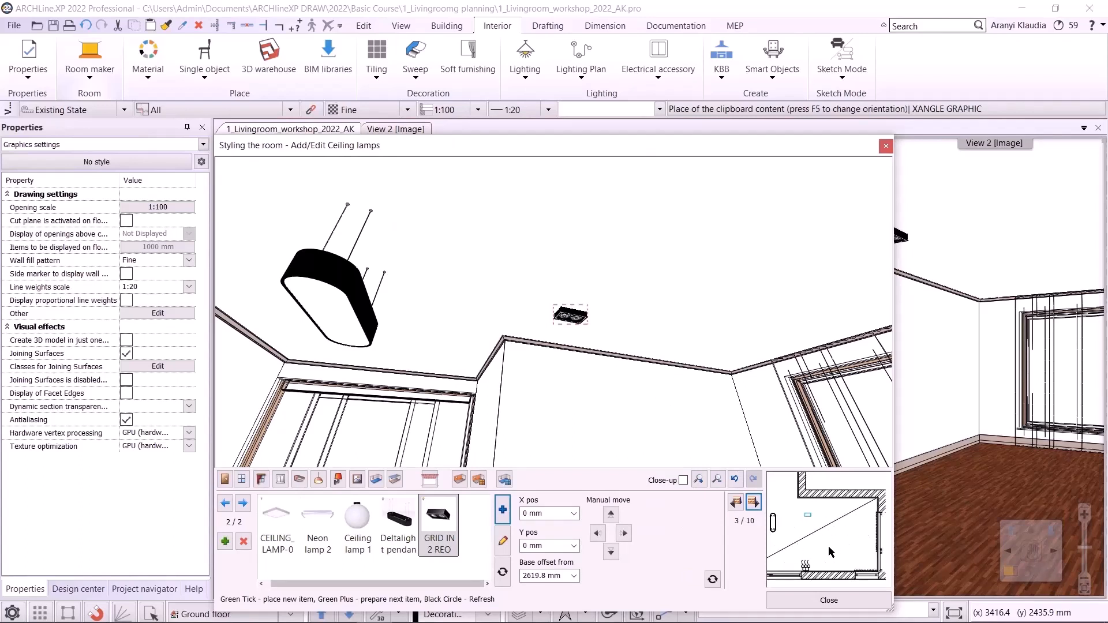
- Set the GRID IN 2 REO ceiling lamp's Y position to -400 mm
click(549, 544)
text(-400)
key(Return)
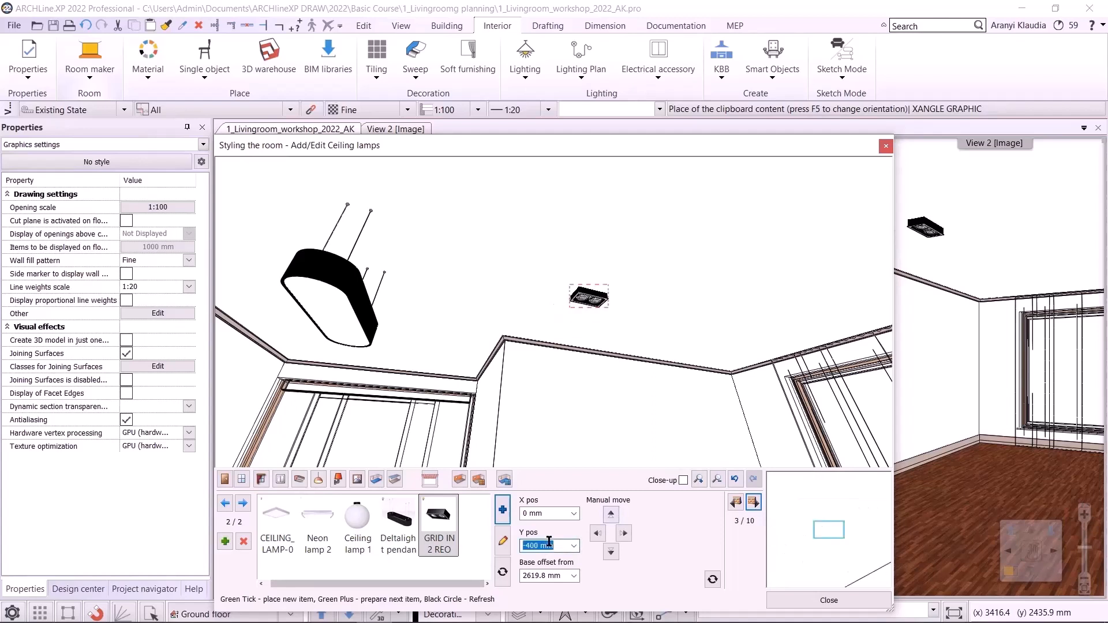
scroll(830, 530, down, 6)
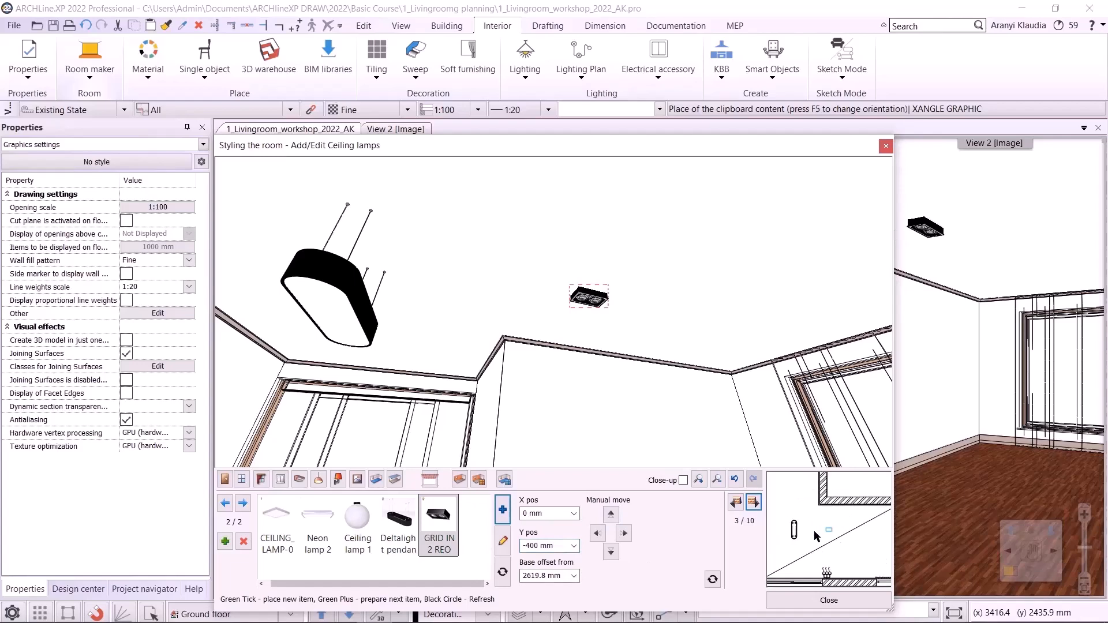
- Check the reference living-room render for the lamp layout
mouse_move(449, 610)
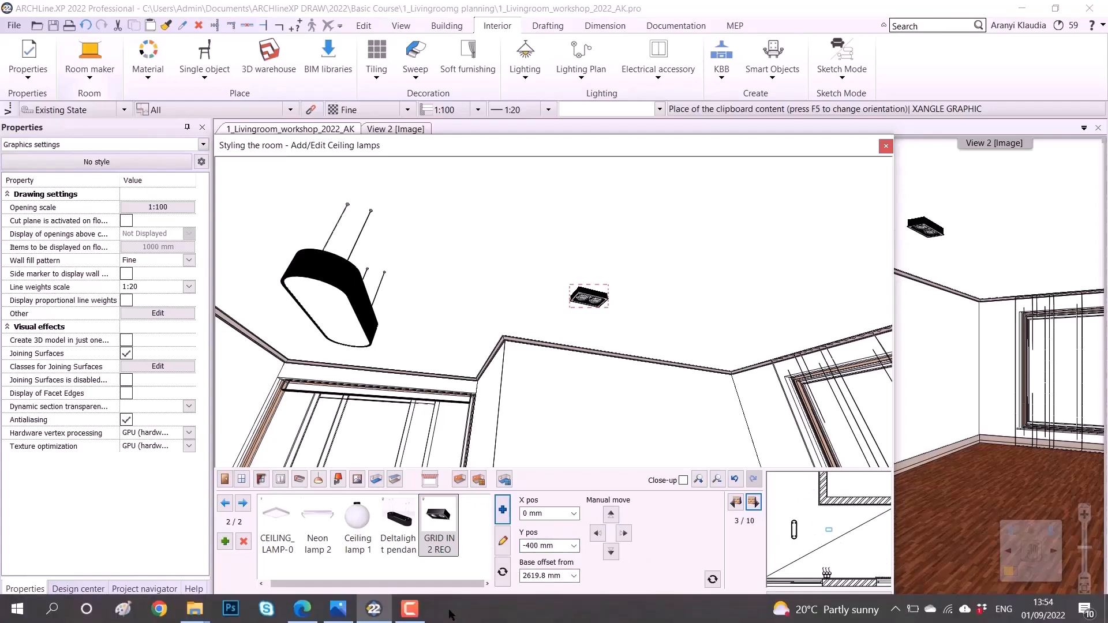
click(336, 611)
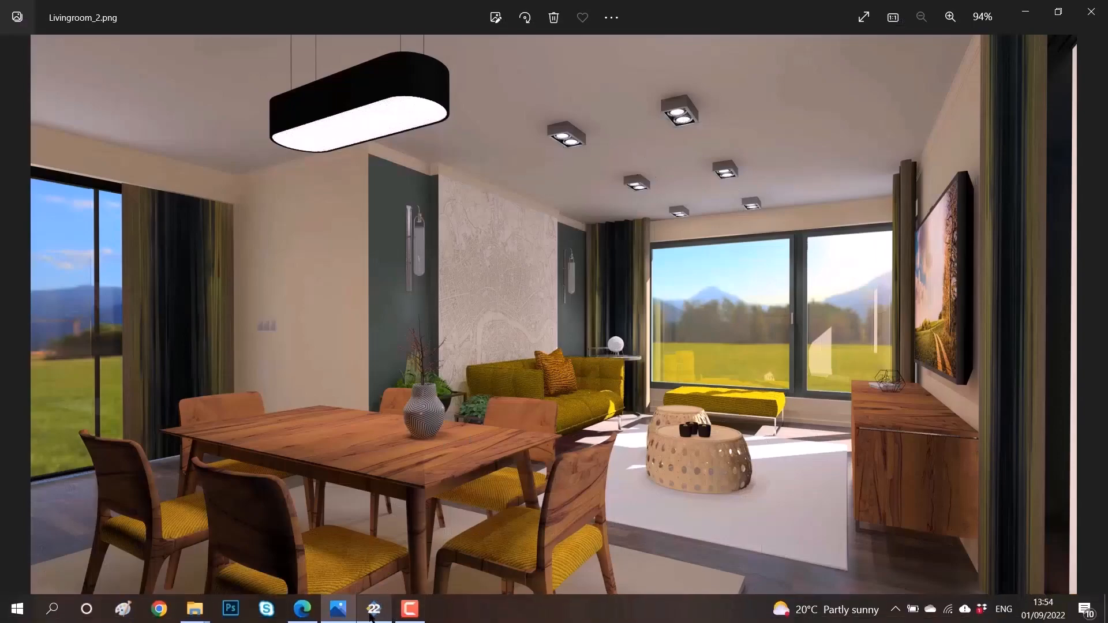
click(374, 615)
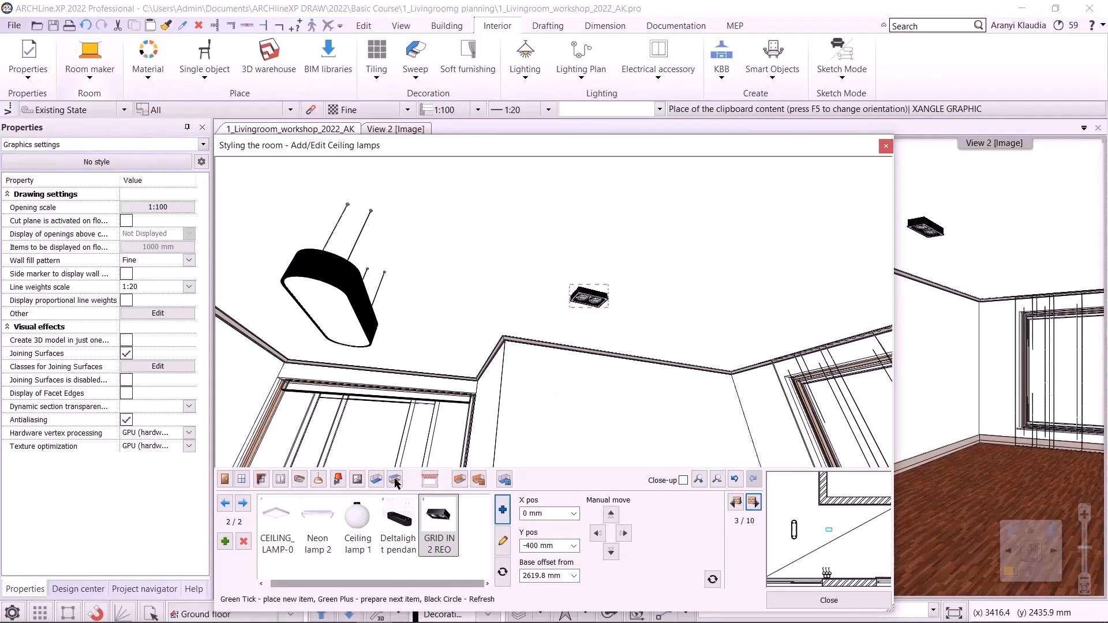
- Open wall lamps, move to wall 10, pick "Wall lamp" from the library and place it
click(338, 479)
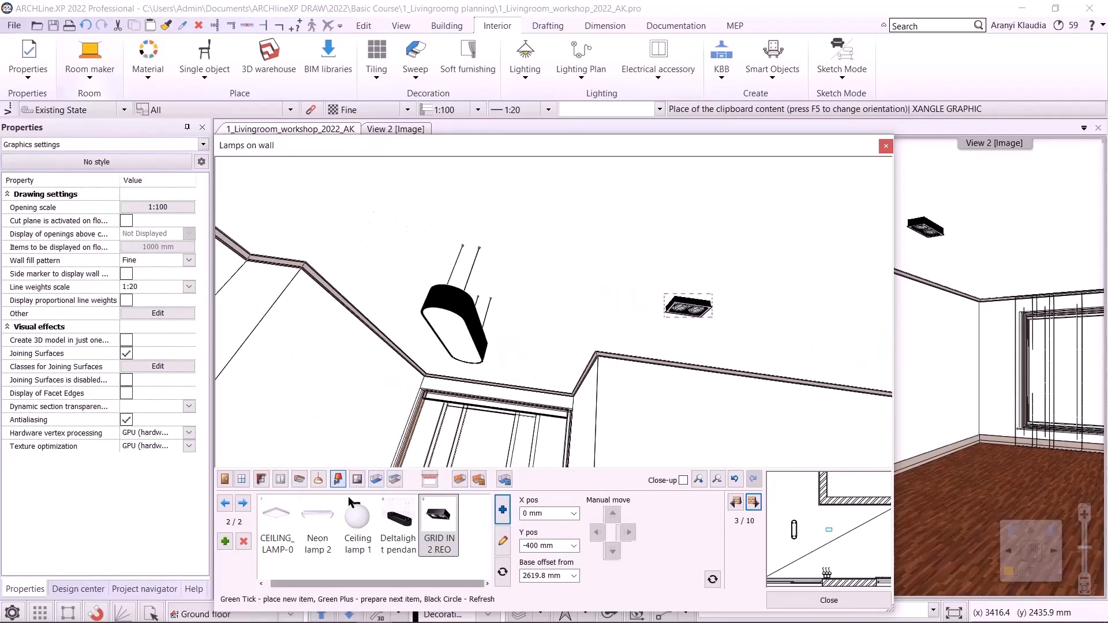
double_click(736, 502)
click(736, 502)
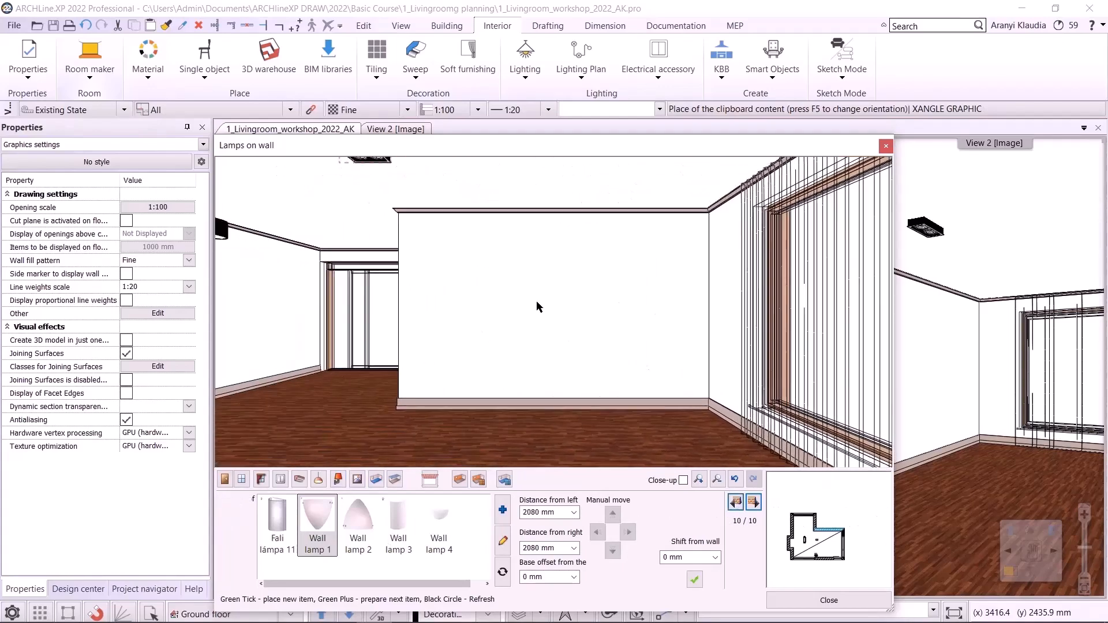
click(500, 513)
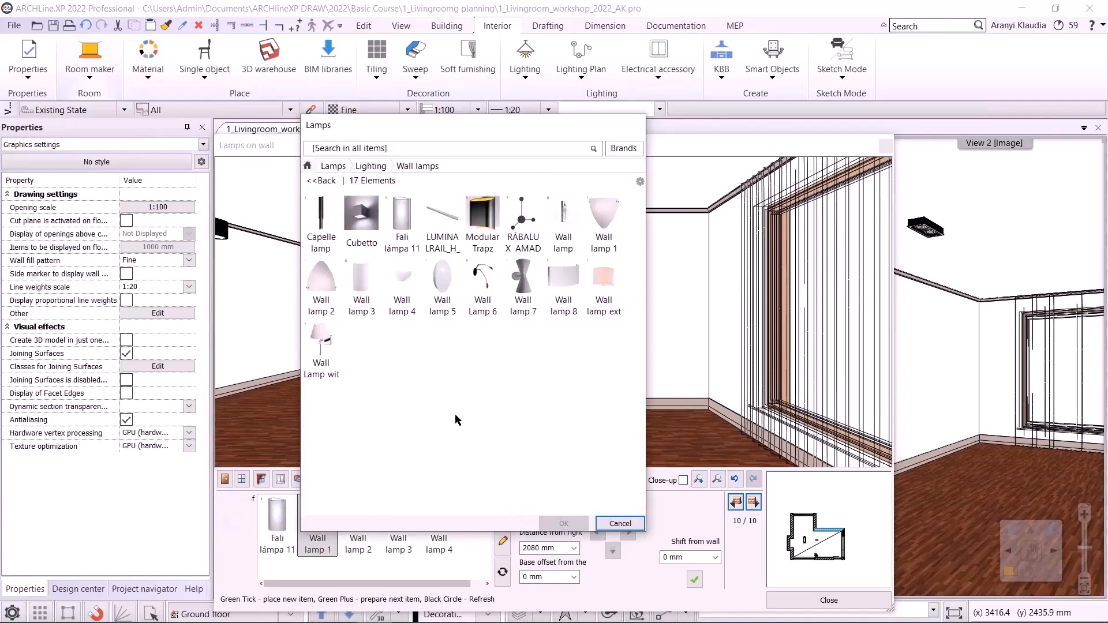
click(573, 224)
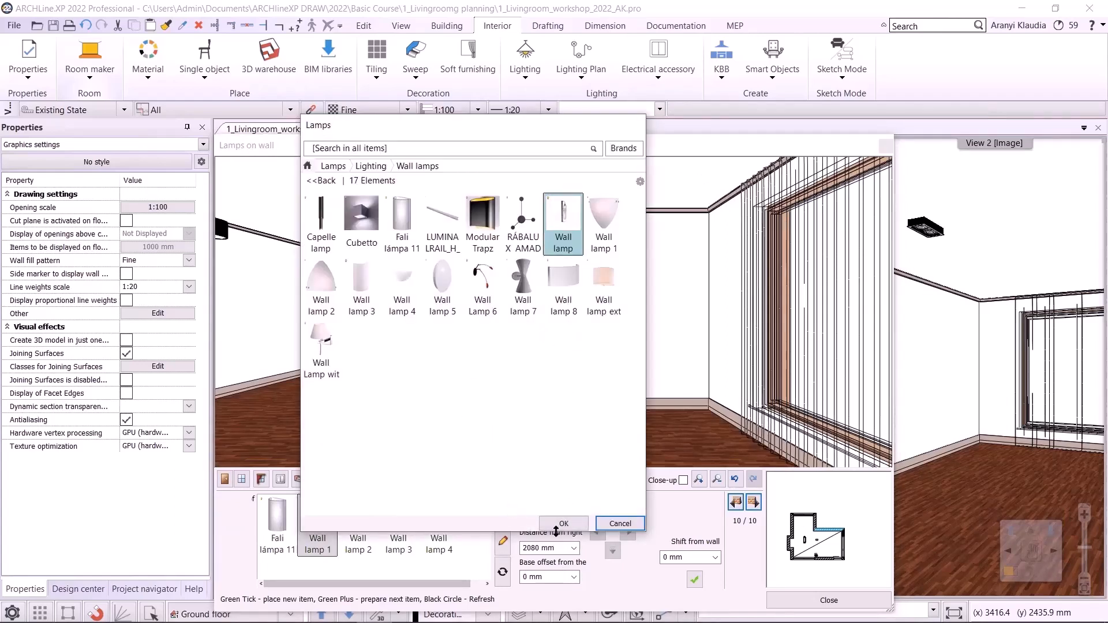
click(563, 523)
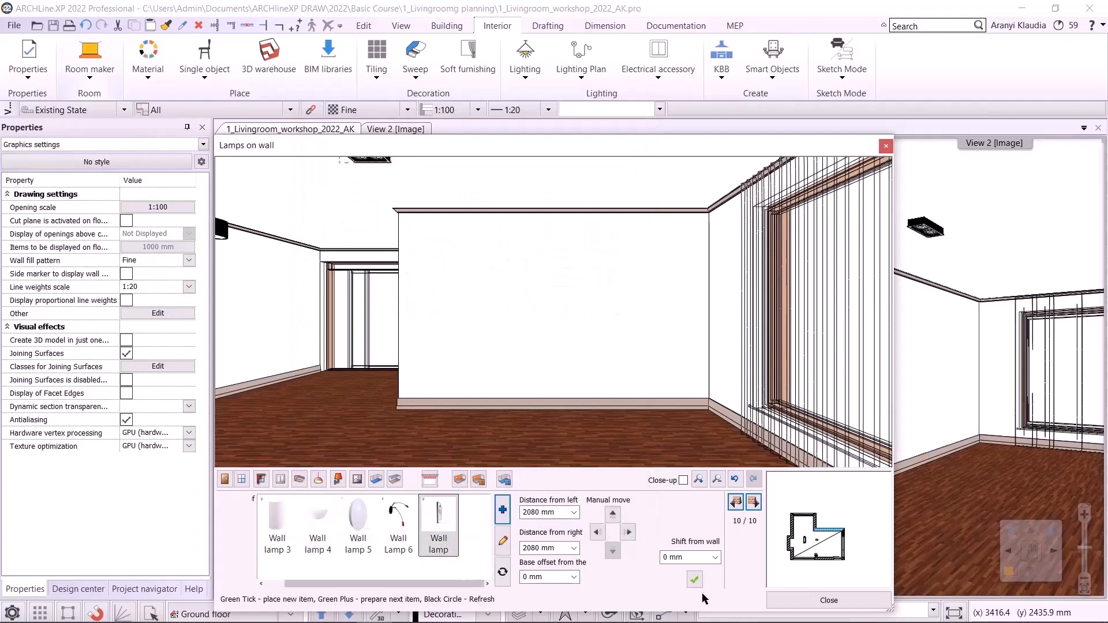
click(694, 581)
- Set the wall lamp's distance from left to 500 mm and its base offset to 1500 mm
double_click(537, 512)
text(5)
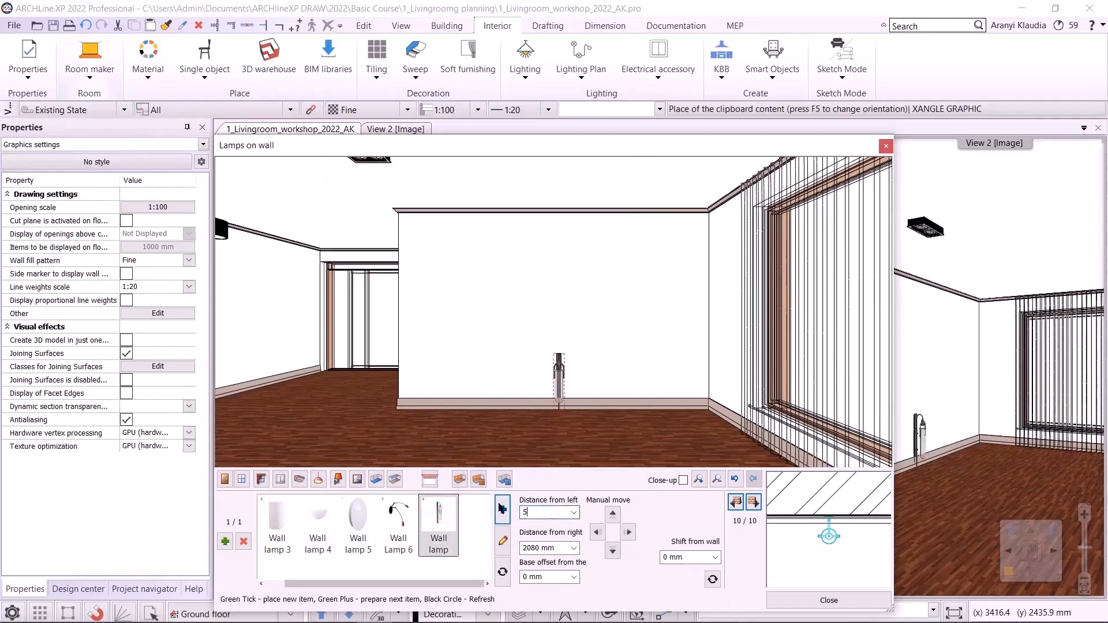
text(00)
double_click(549, 546)
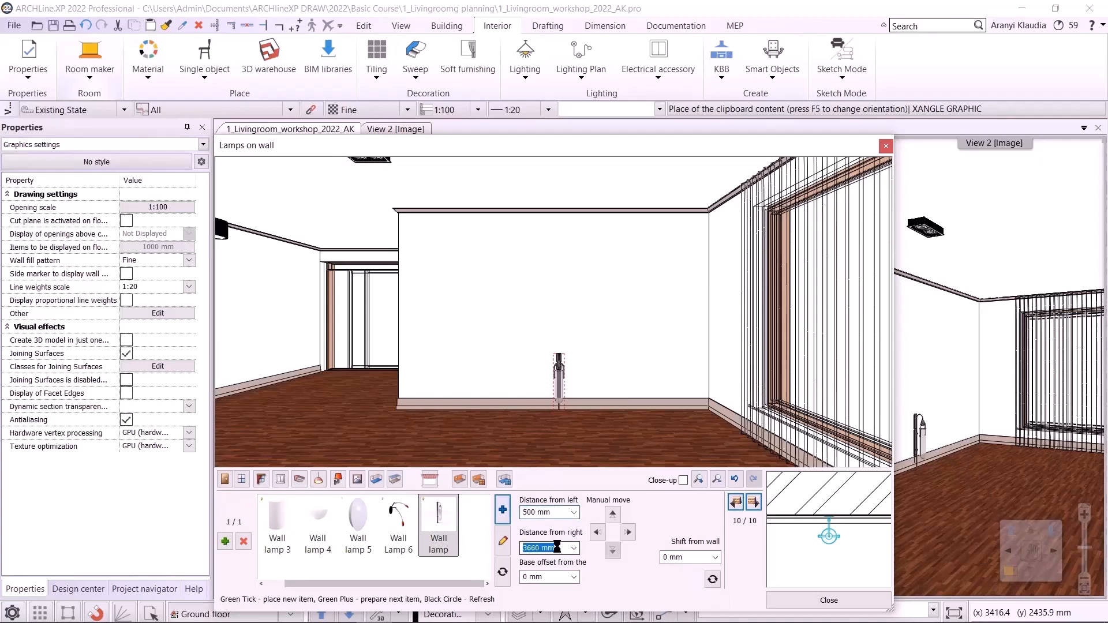
double_click(554, 577)
text(15)
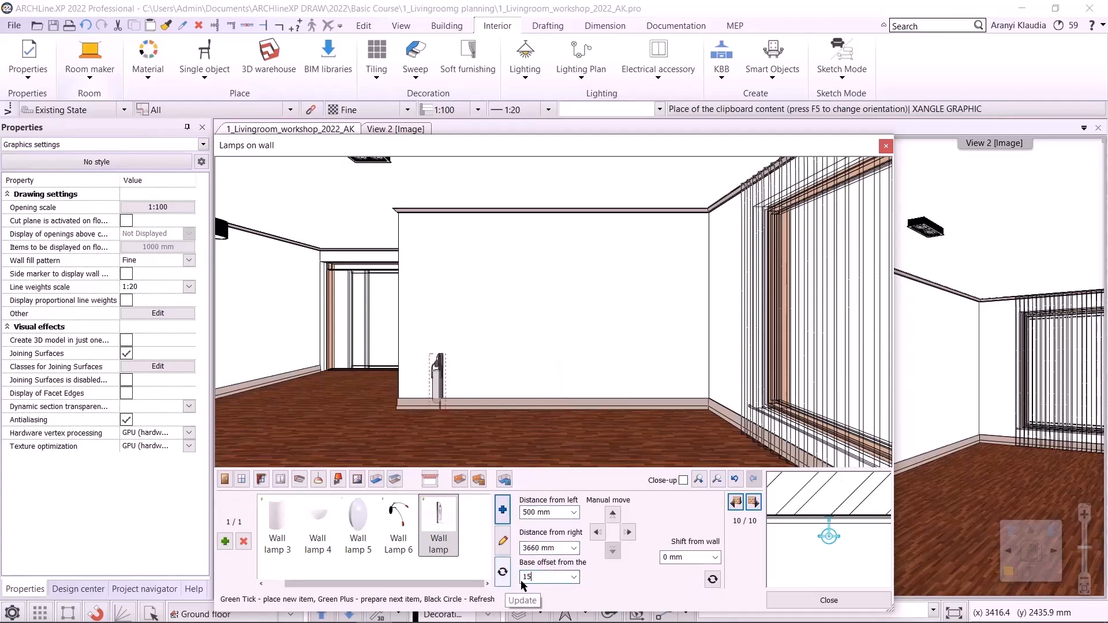
text(00)
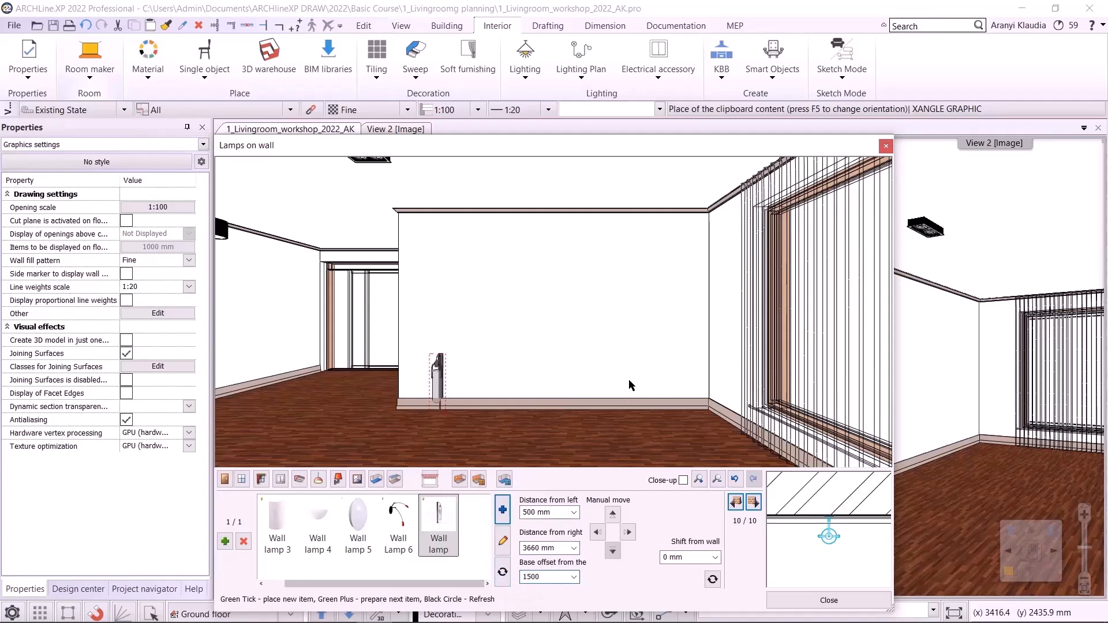
click(629, 380)
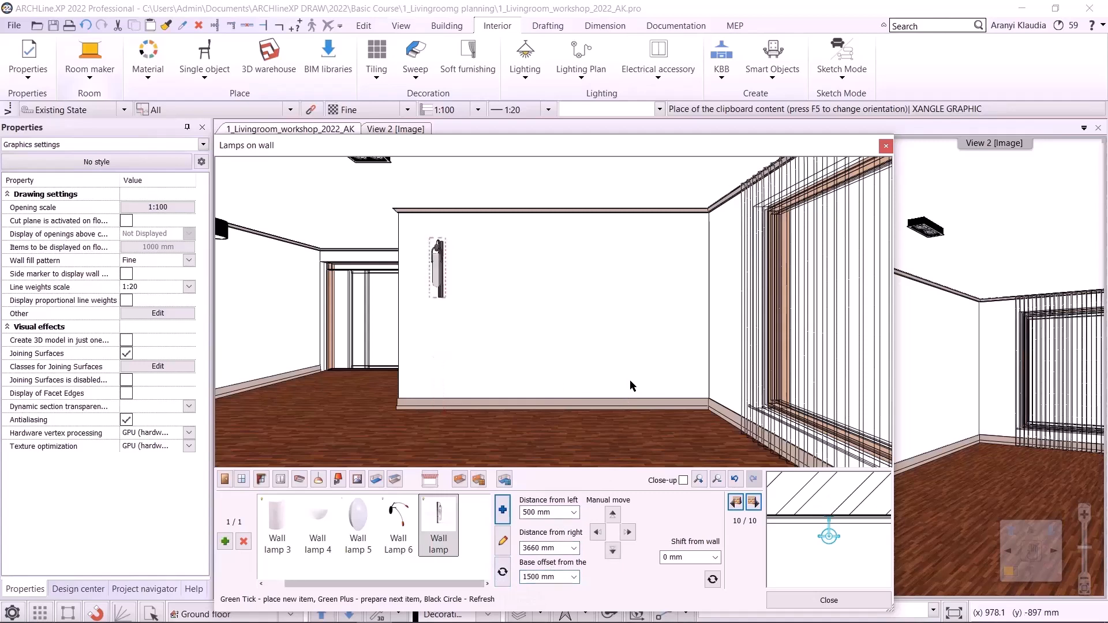
- Place a second wall lamp 500 mm from the right with a base offset of 1500 mm
click(225, 541)
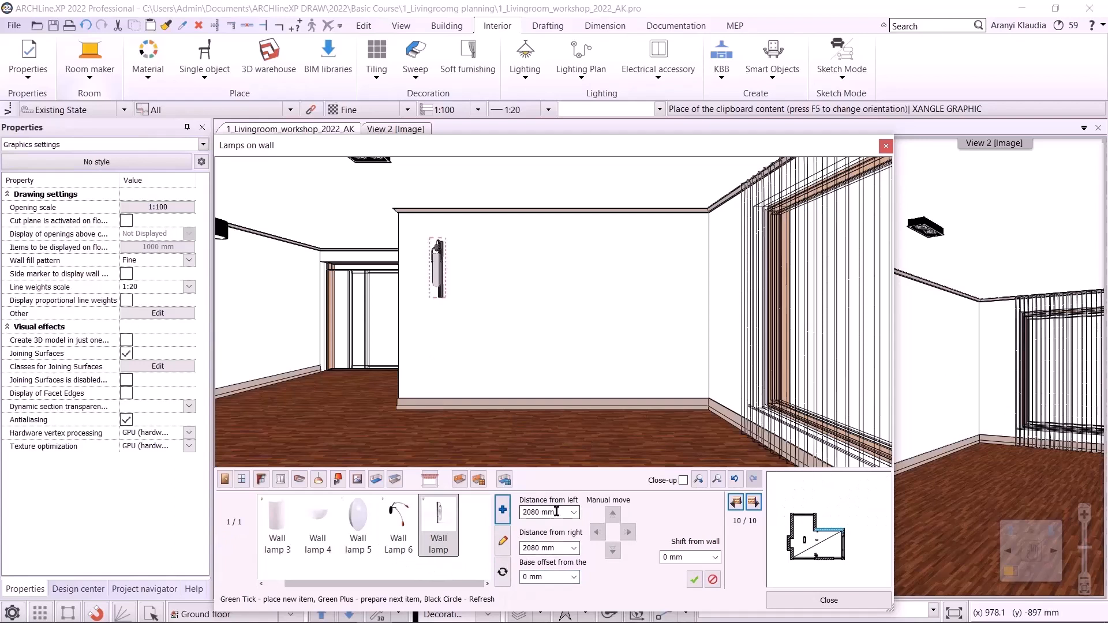
double_click(540, 548)
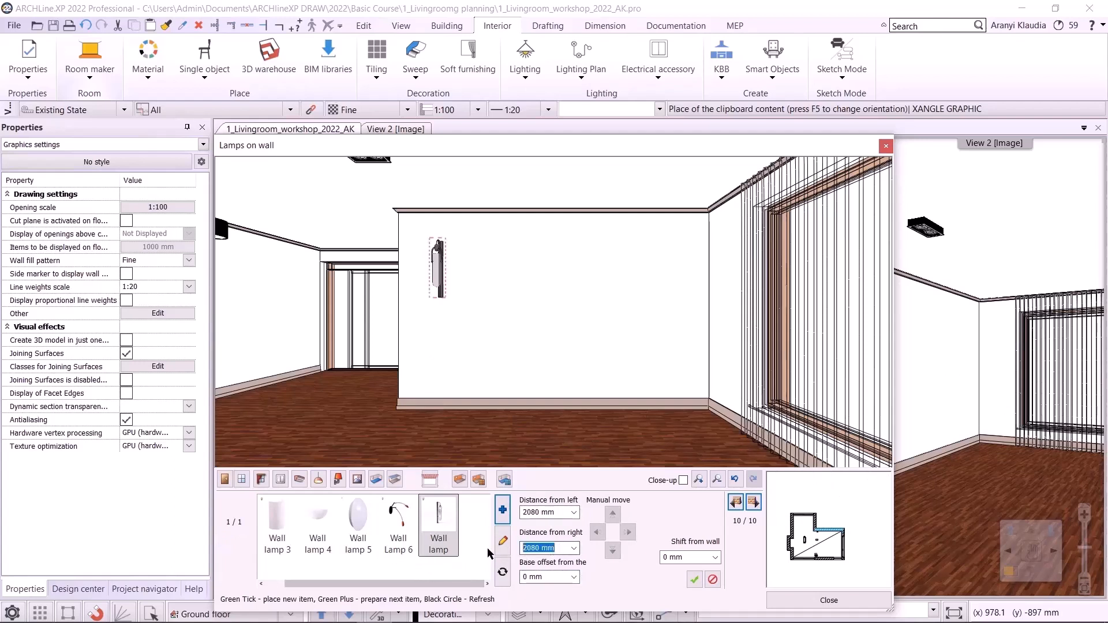
text(500)
key(Return)
click(693, 580)
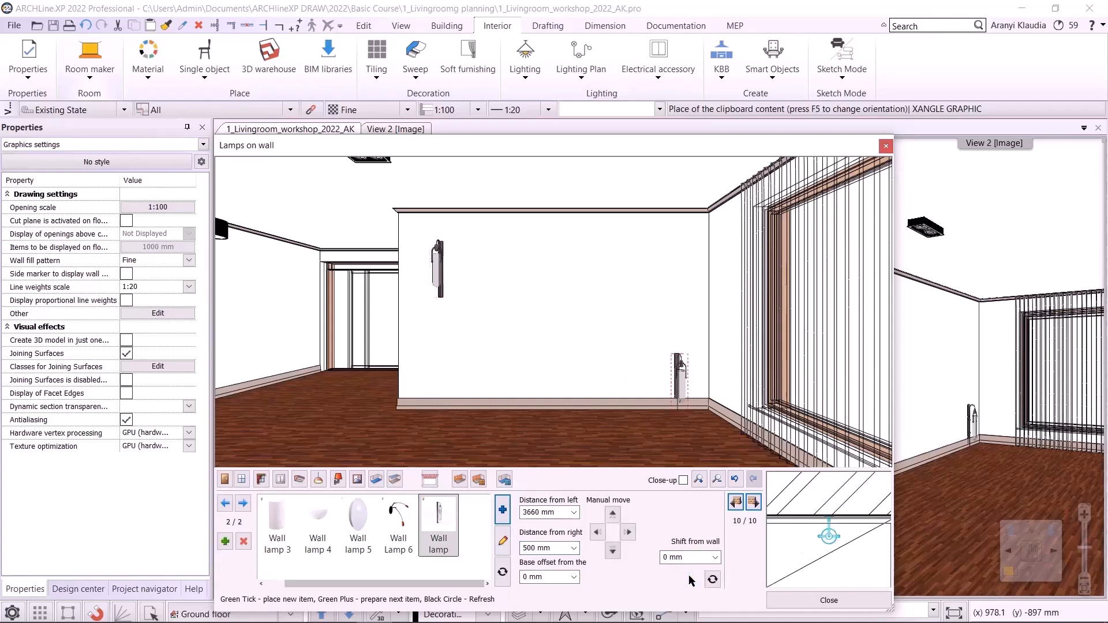
double_click(552, 578)
text(15)
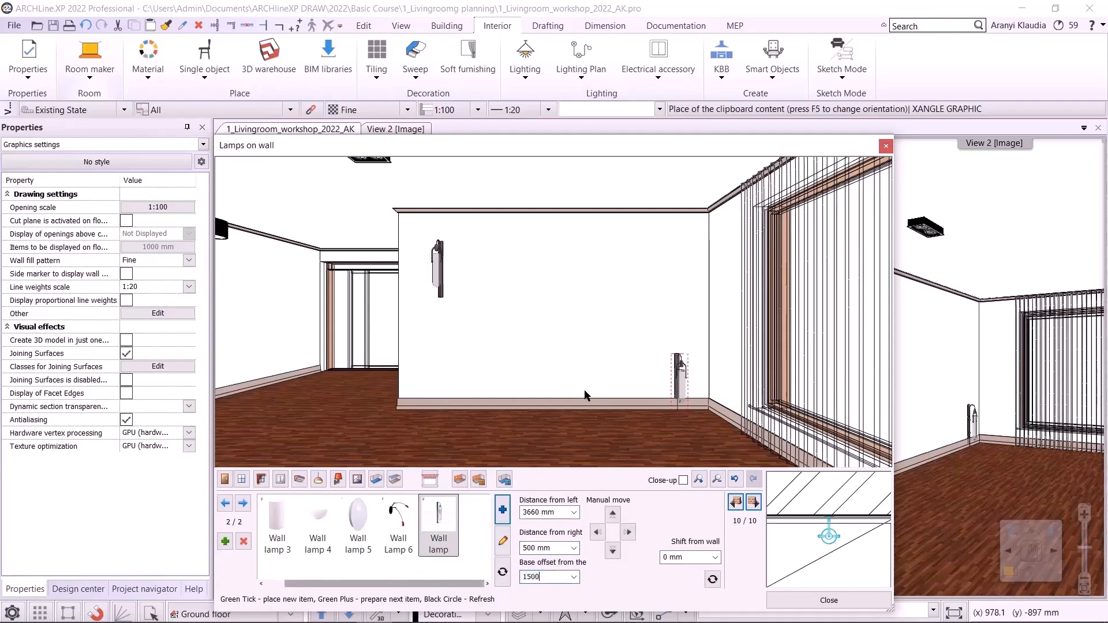
text(00)
key(Return)
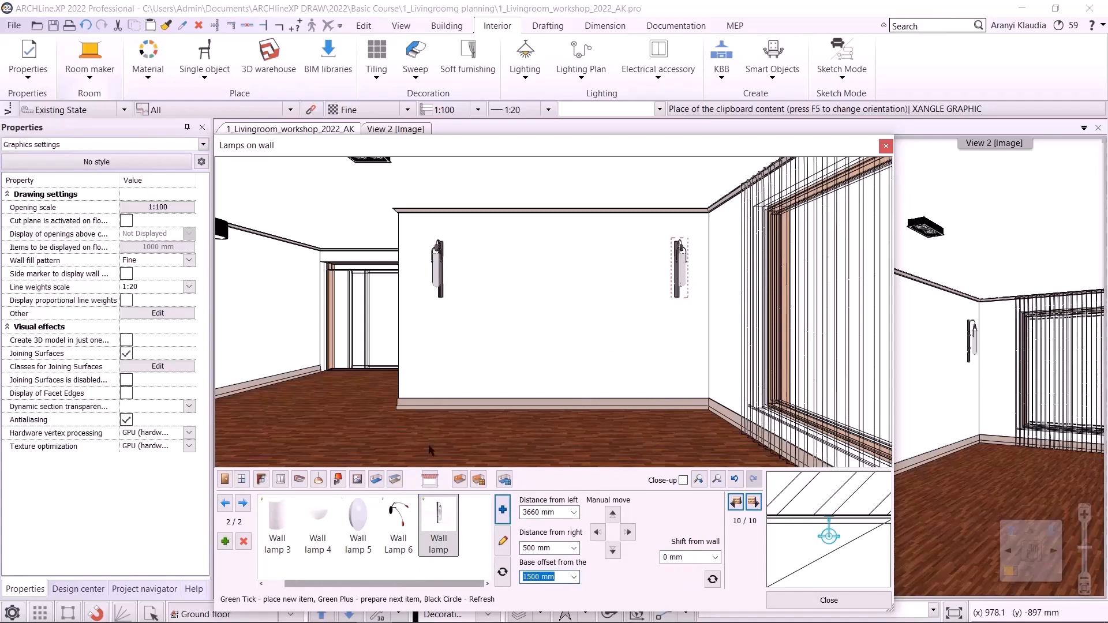
- Open pictures on wall and pick the LONDON 1832 picture by searching the library for "london"
click(357, 479)
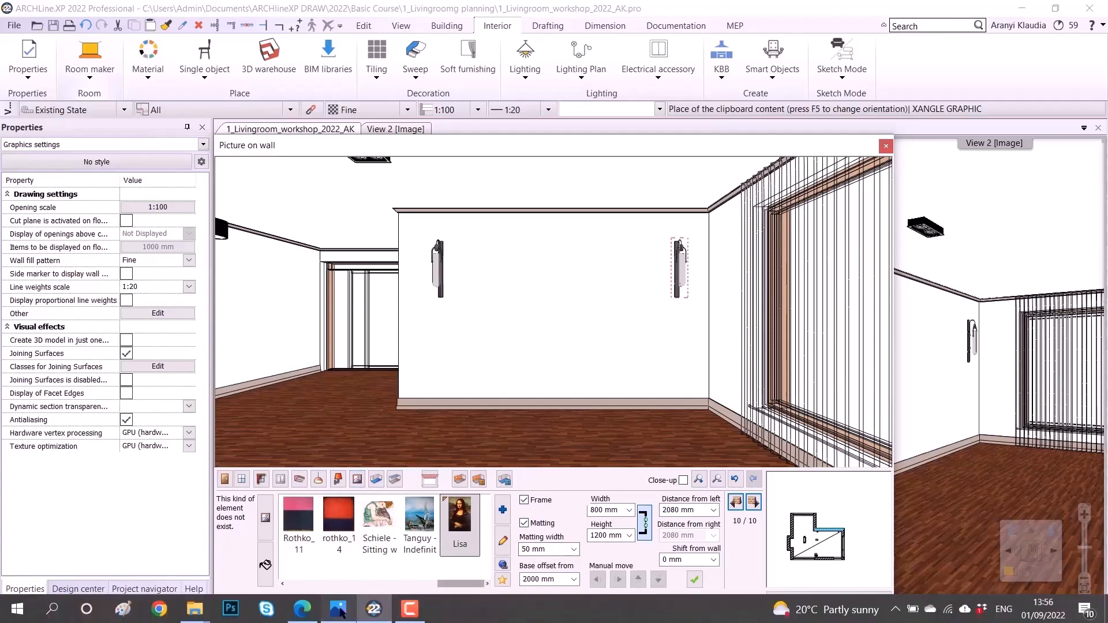
click(340, 610)
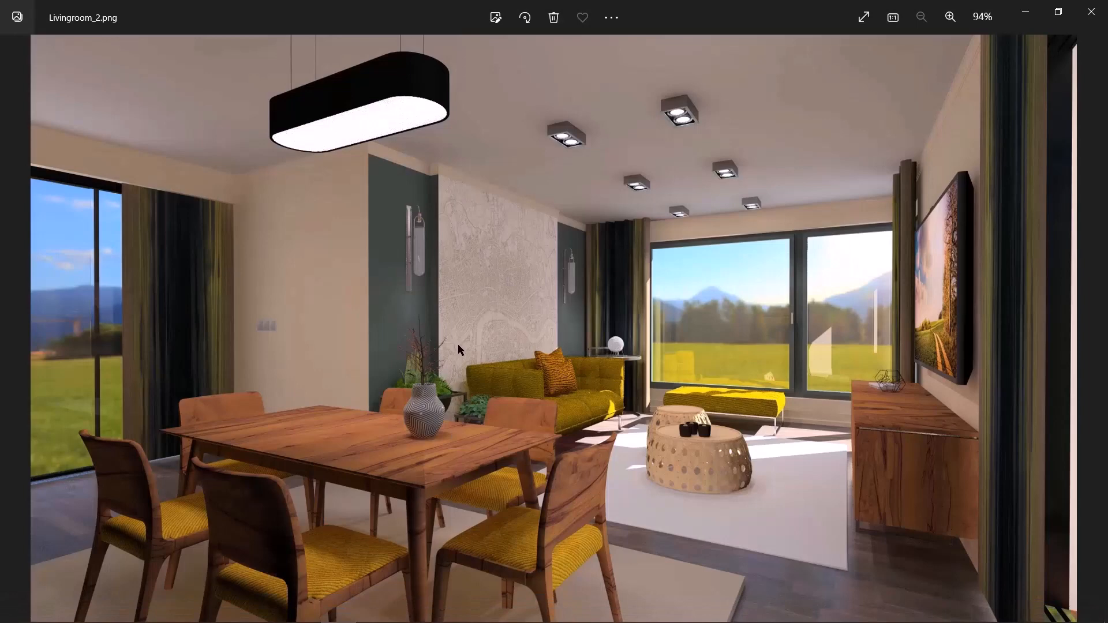
click(1023, 12)
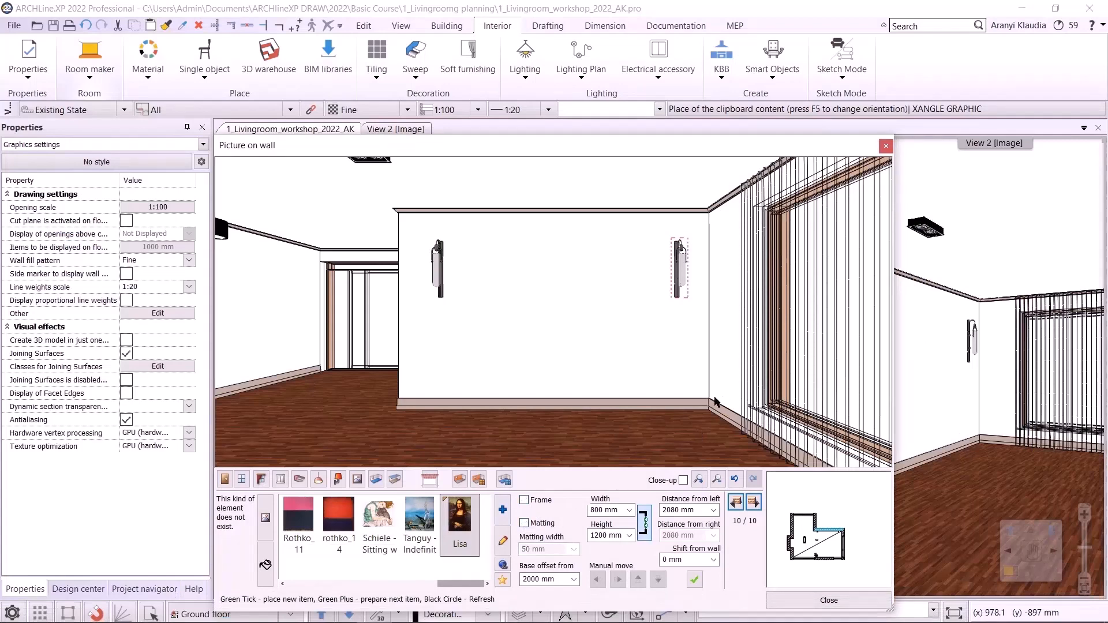
click(504, 503)
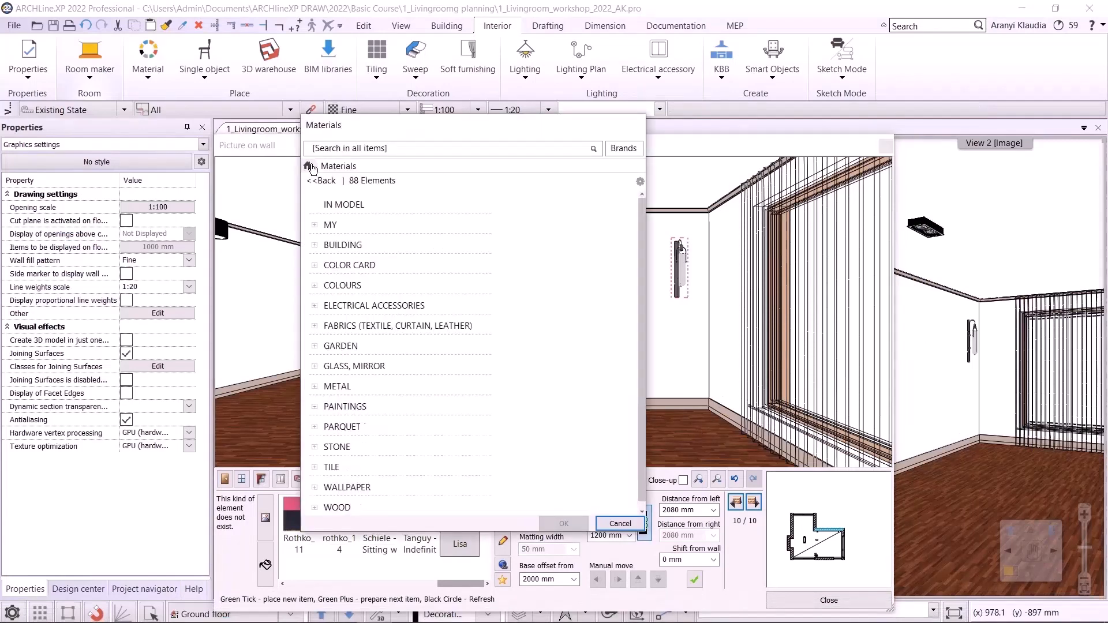
text(london)
key(Return)
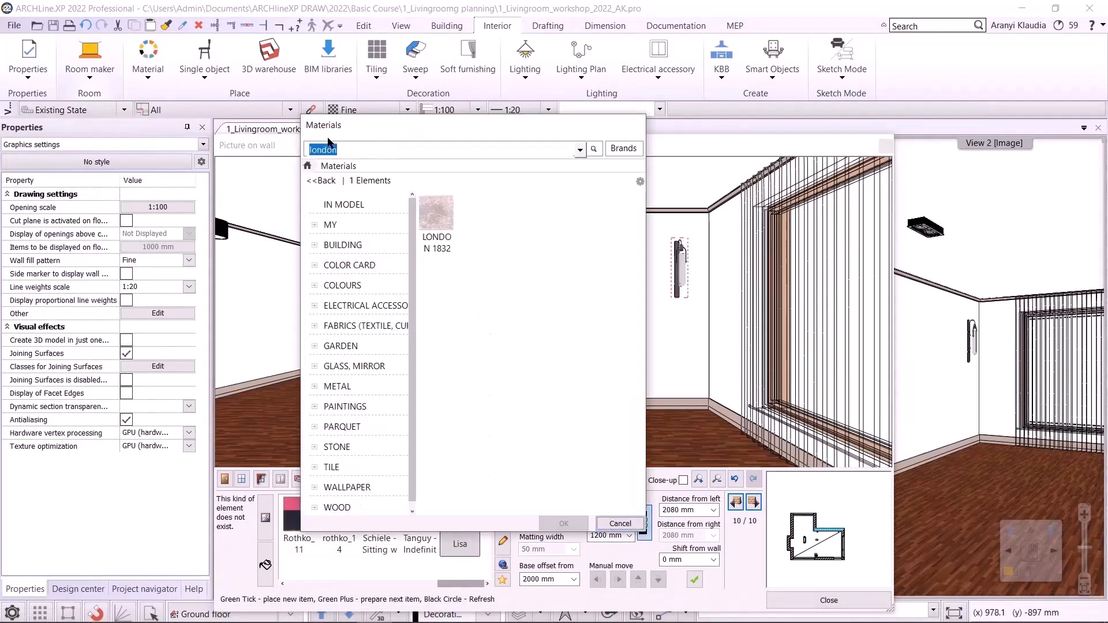
click(540, 526)
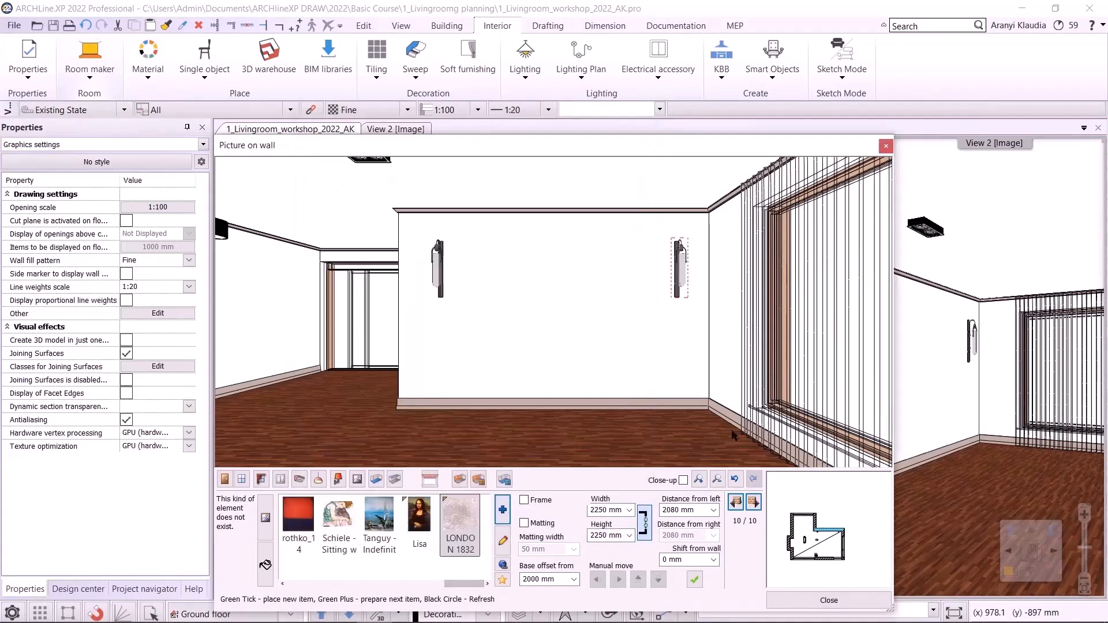
- Size the LONDON 1832 picture to 2450 mm, set its base offset to 150 mm and place it
click(593, 510)
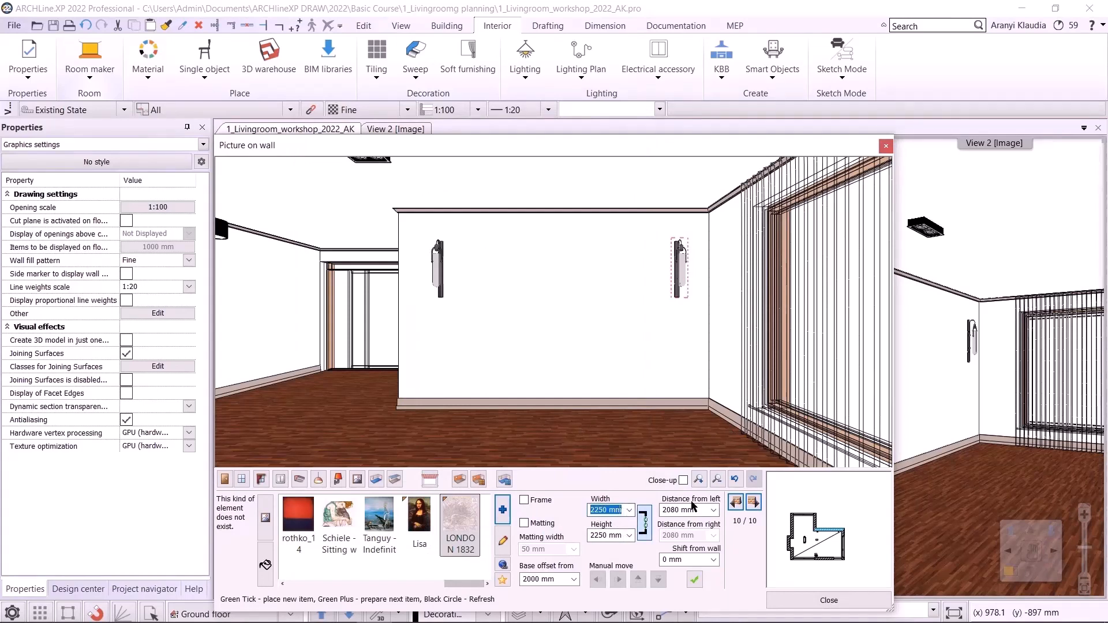
text(2450)
key(Return)
click(551, 579)
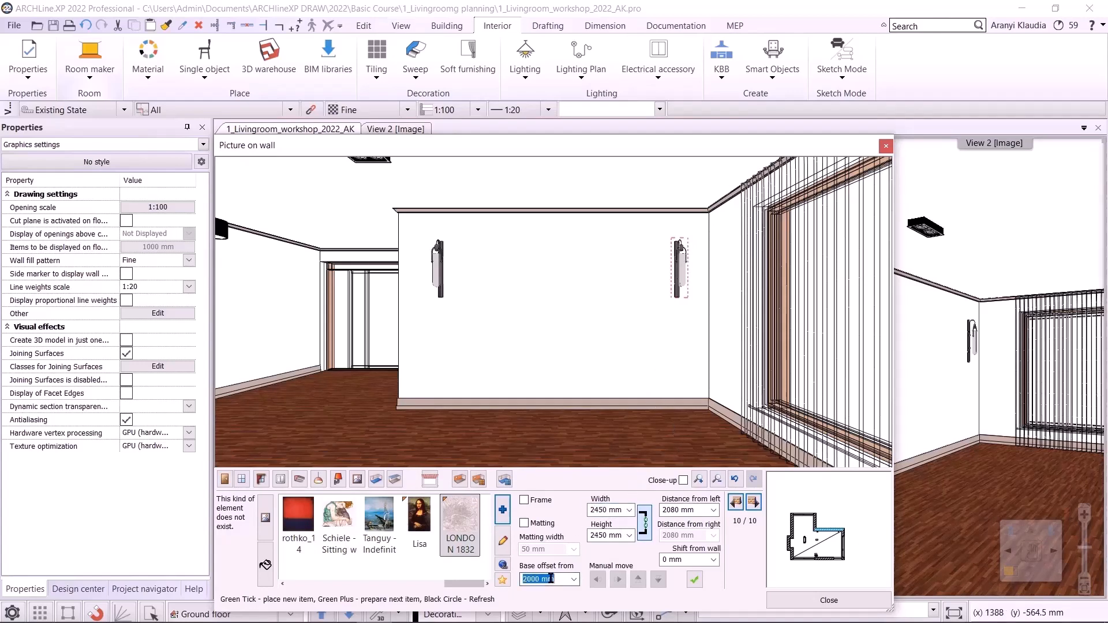
text(150)
click(695, 579)
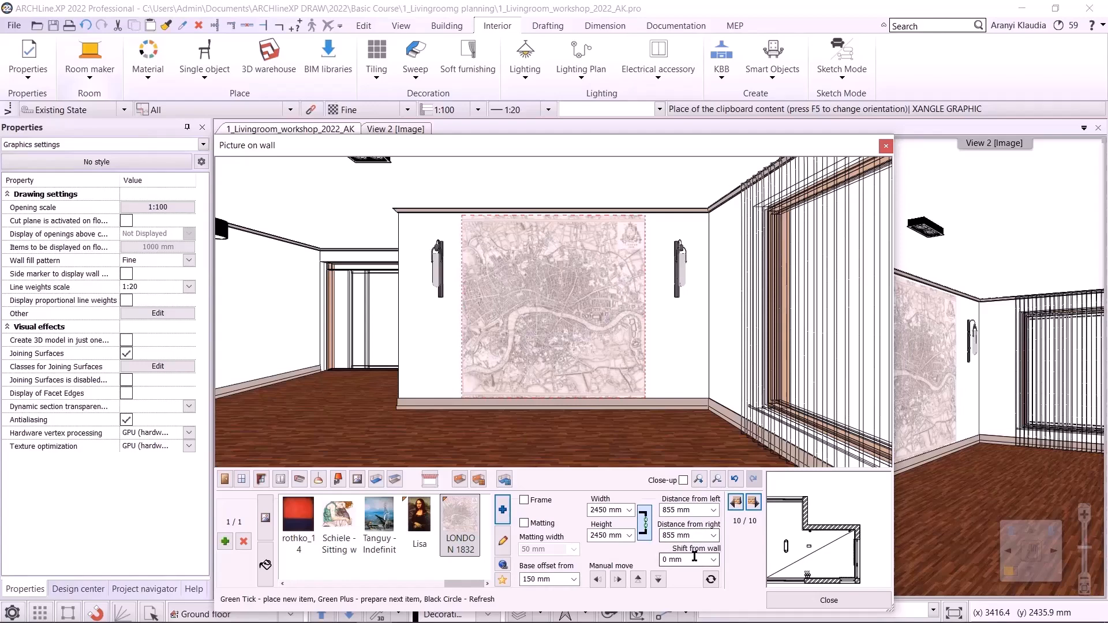
- Move to wall 5 and choose the Arunas Zilys picture from a library search for "aru"
click(754, 502)
click(753, 502)
click(753, 503)
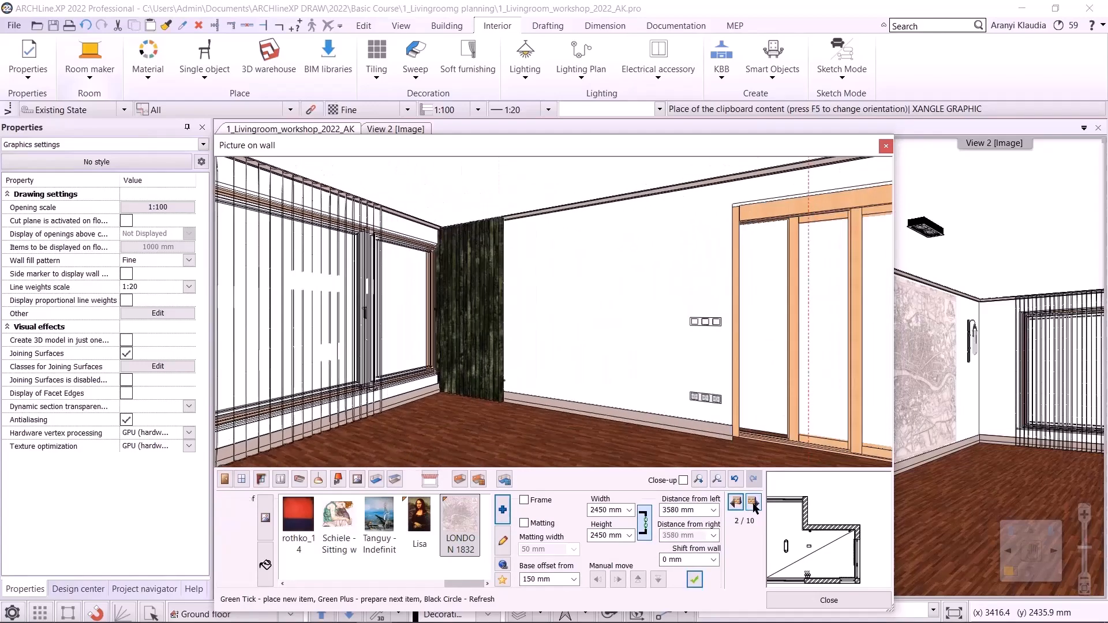
click(753, 502)
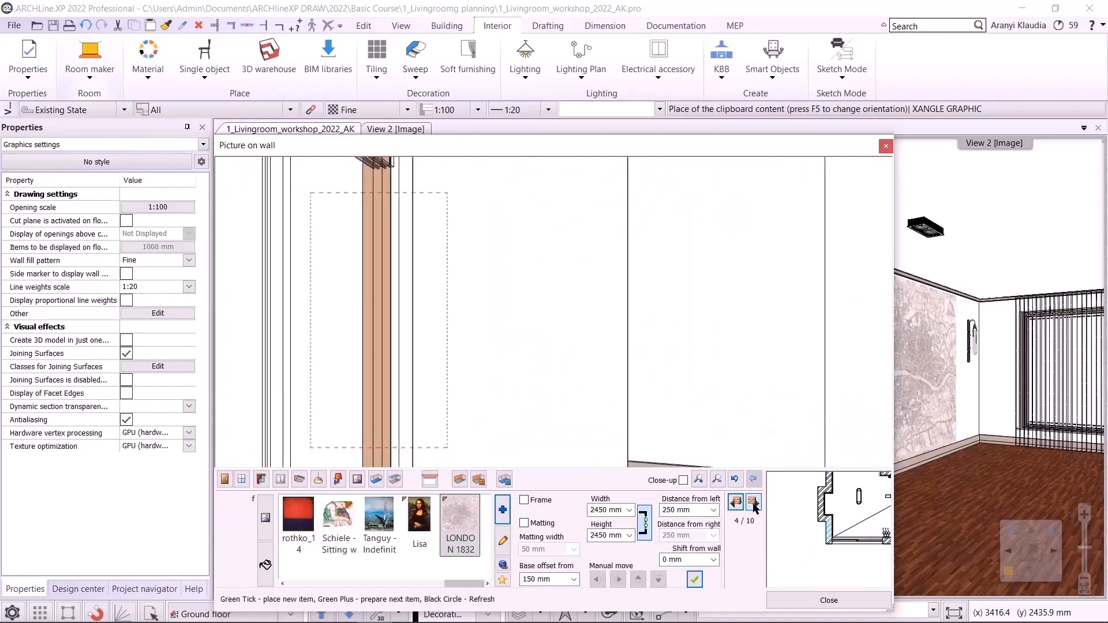
click(753, 502)
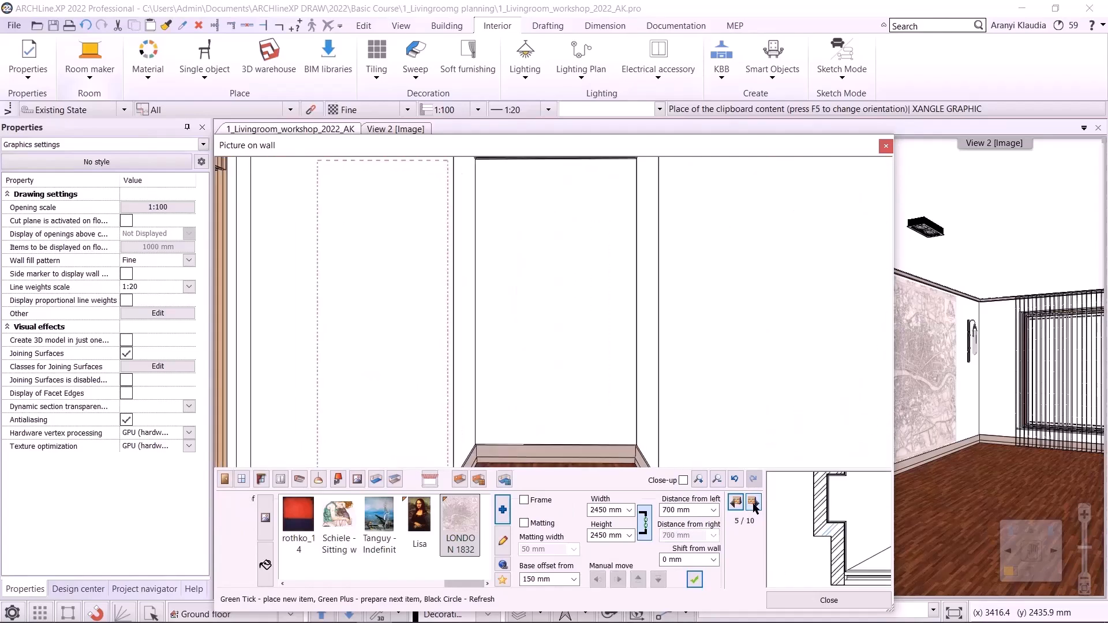
click(503, 510)
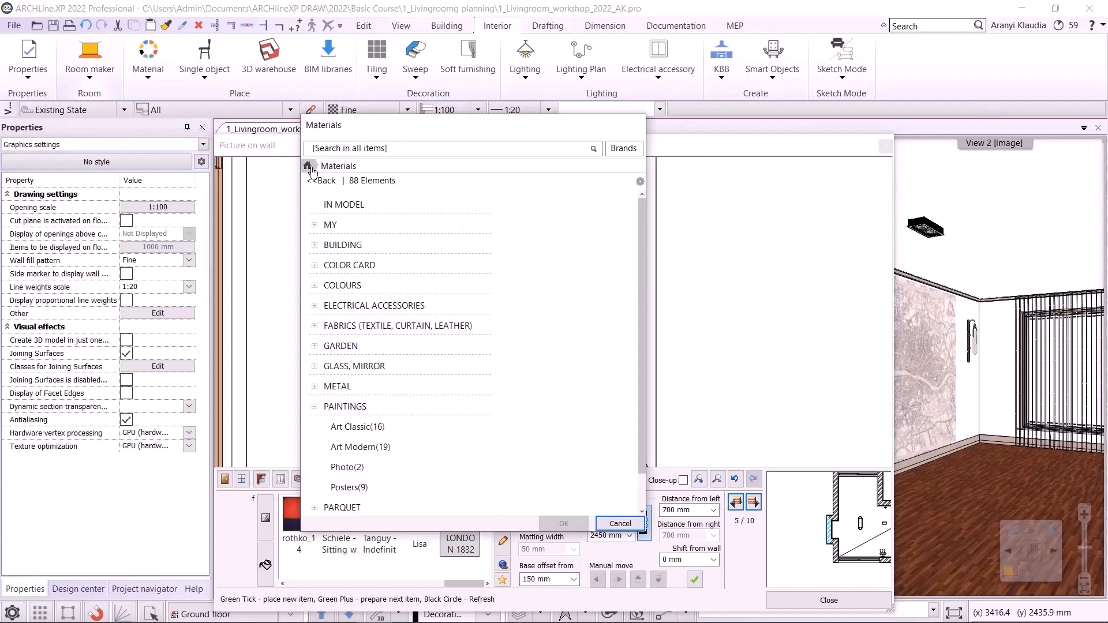
click(323, 149)
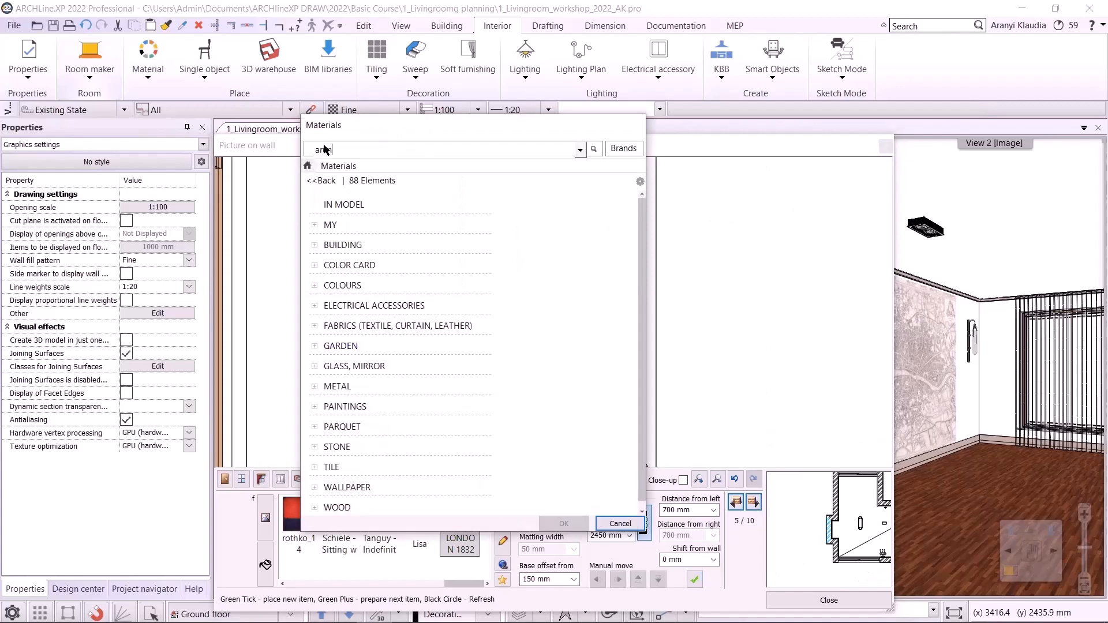
key(Return)
click(453, 236)
click(564, 524)
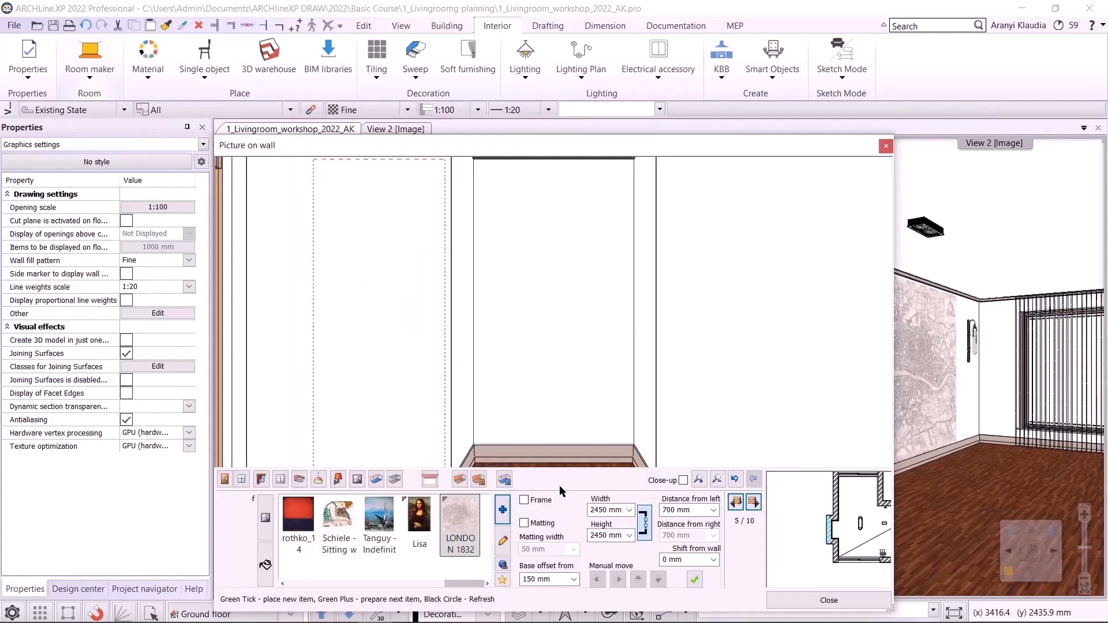
- Set the Arunas Zilys picture's base offset to 1200 mm, add a frame, and place it on the wall
click(560, 580)
text(12)
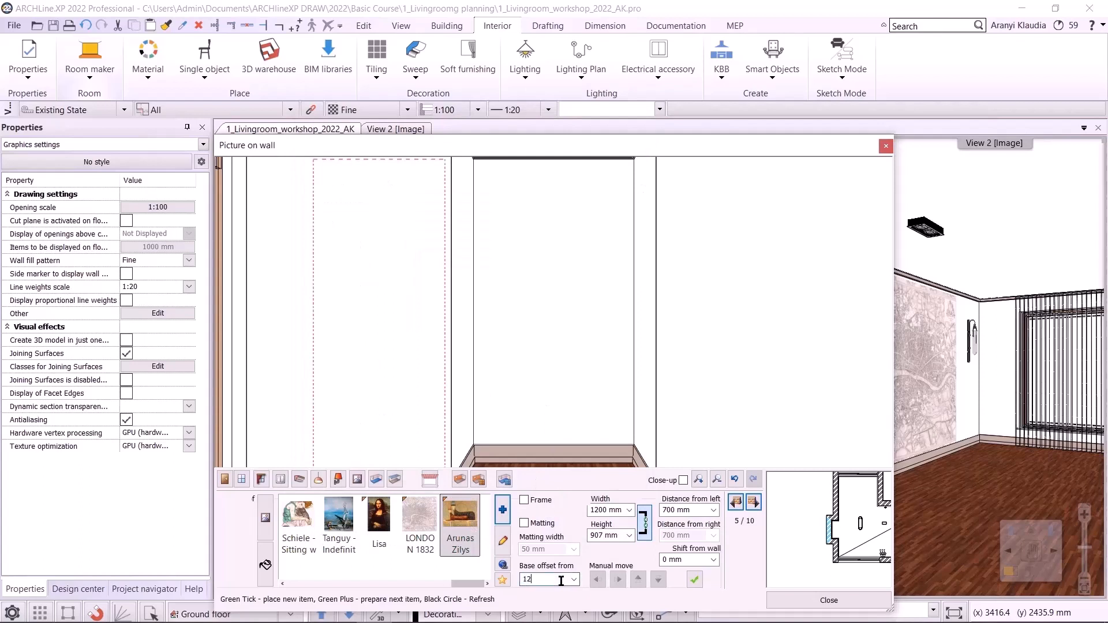
text(00)
click(538, 502)
click(266, 564)
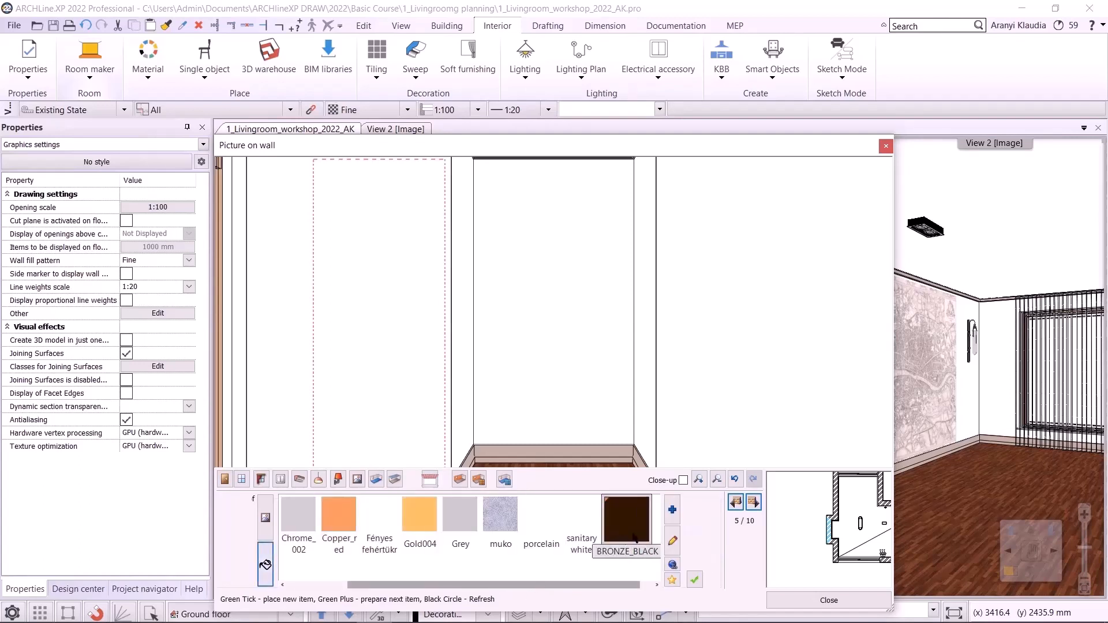
click(264, 515)
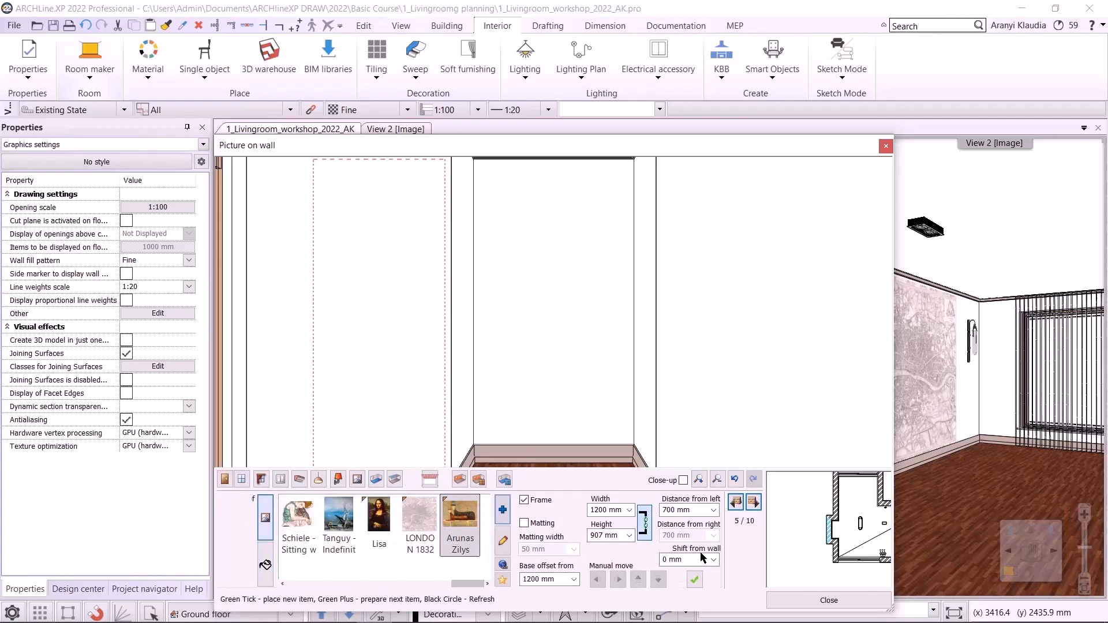
click(693, 582)
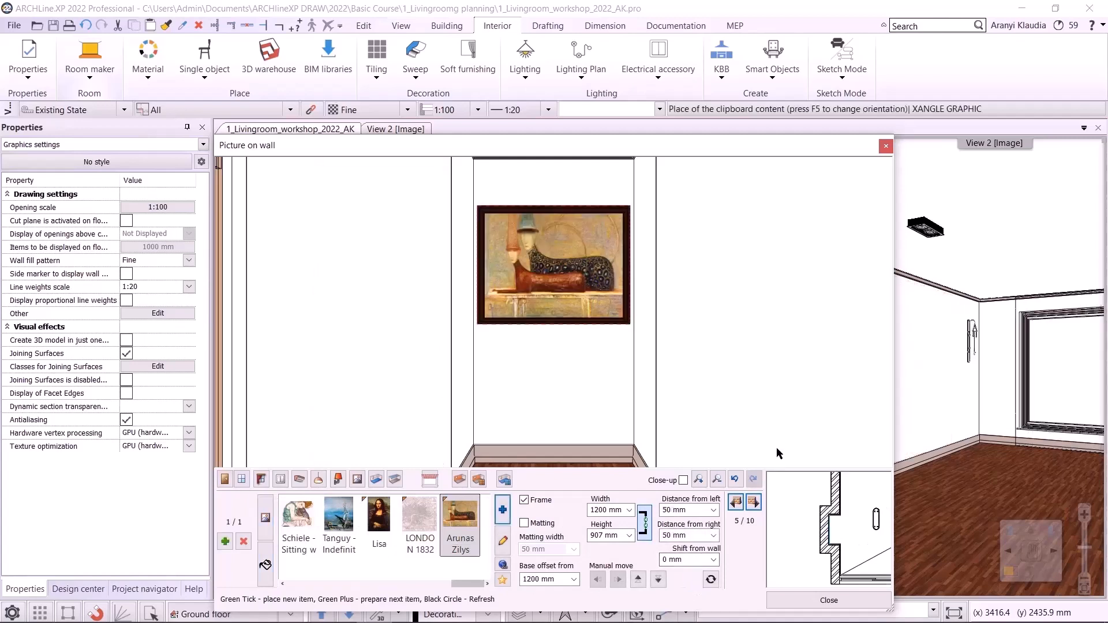
- Switch to floor finish and apply the KAHRS OAK TRU parquet from a library search for "kahrs"
click(376, 479)
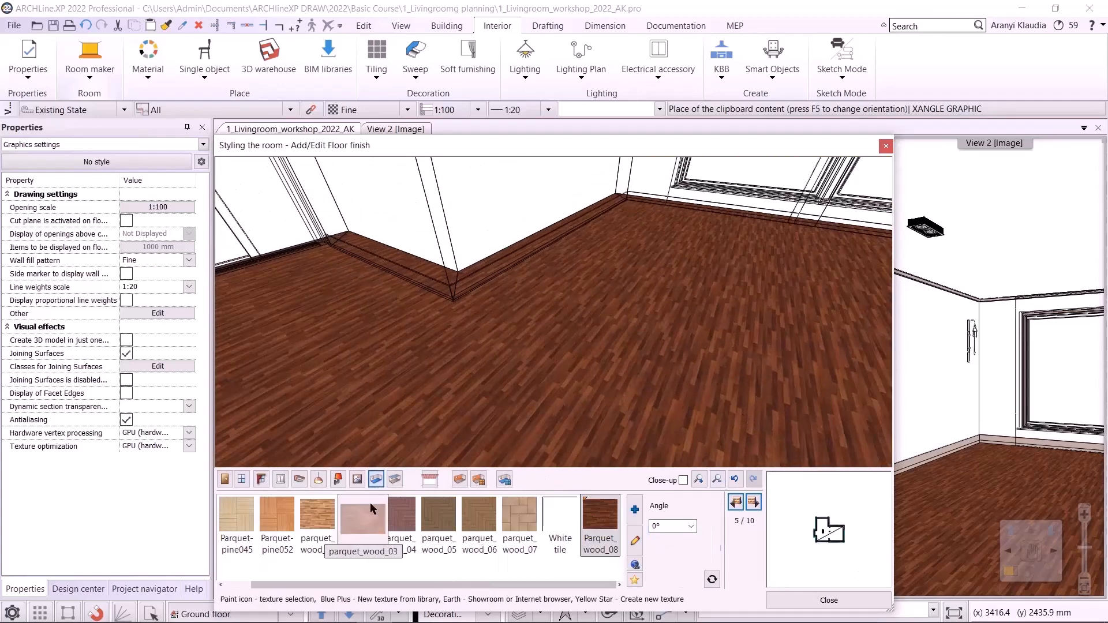
click(635, 509)
click(308, 166)
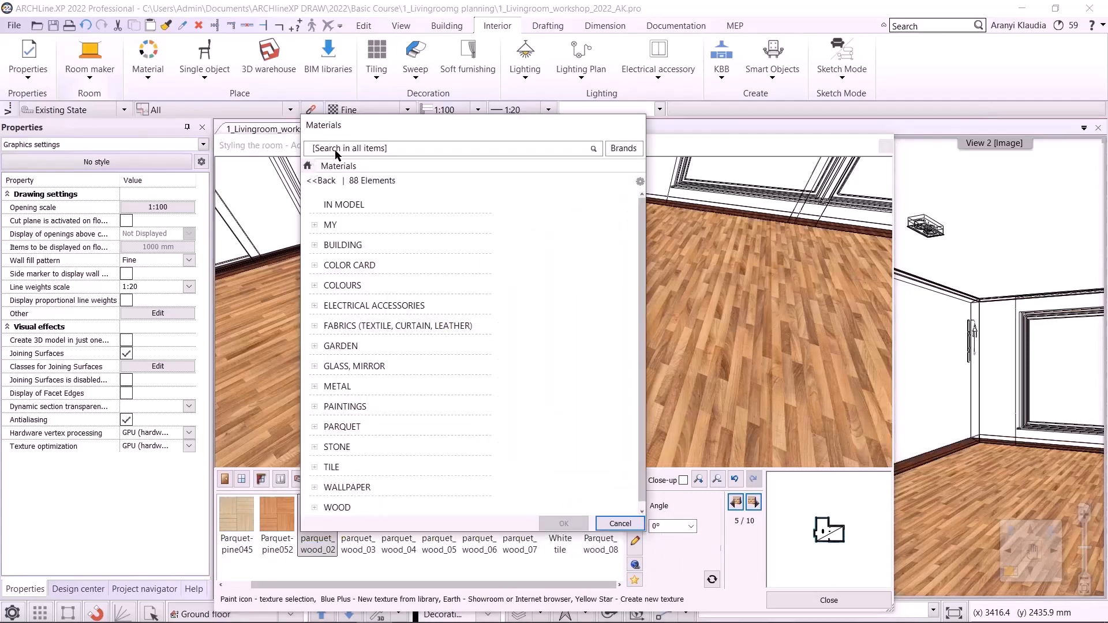
click(335, 149)
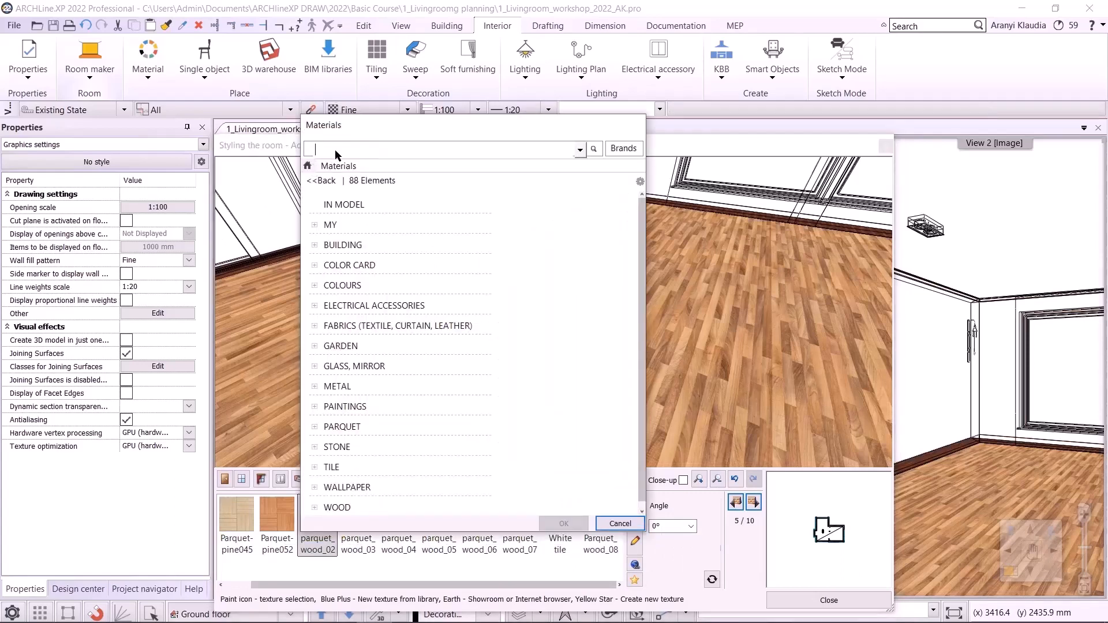
click(593, 149)
click(430, 223)
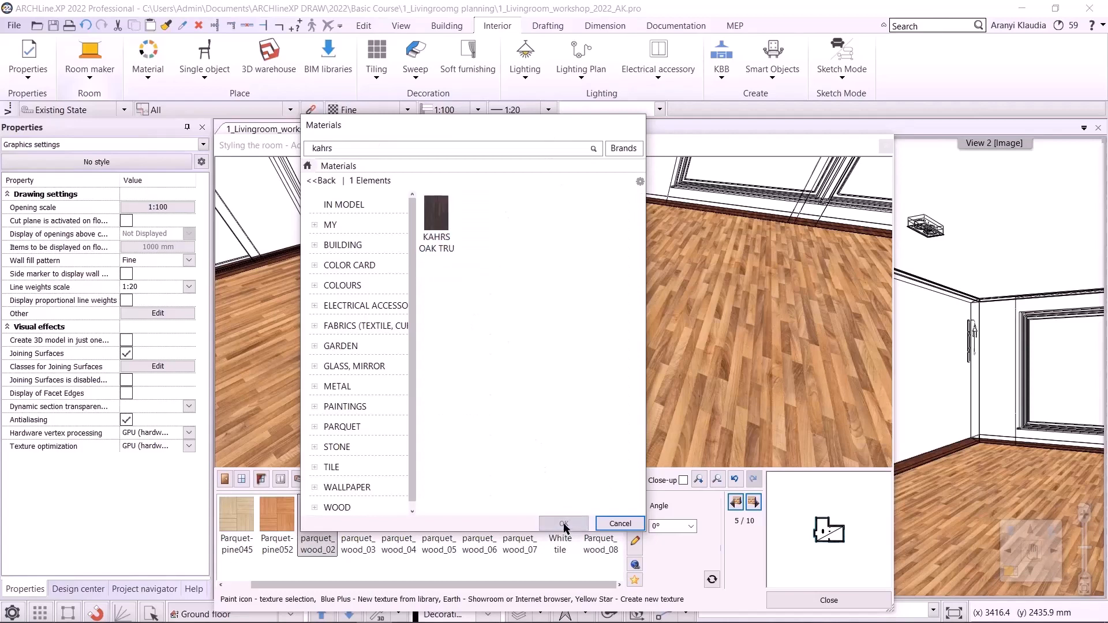
click(563, 523)
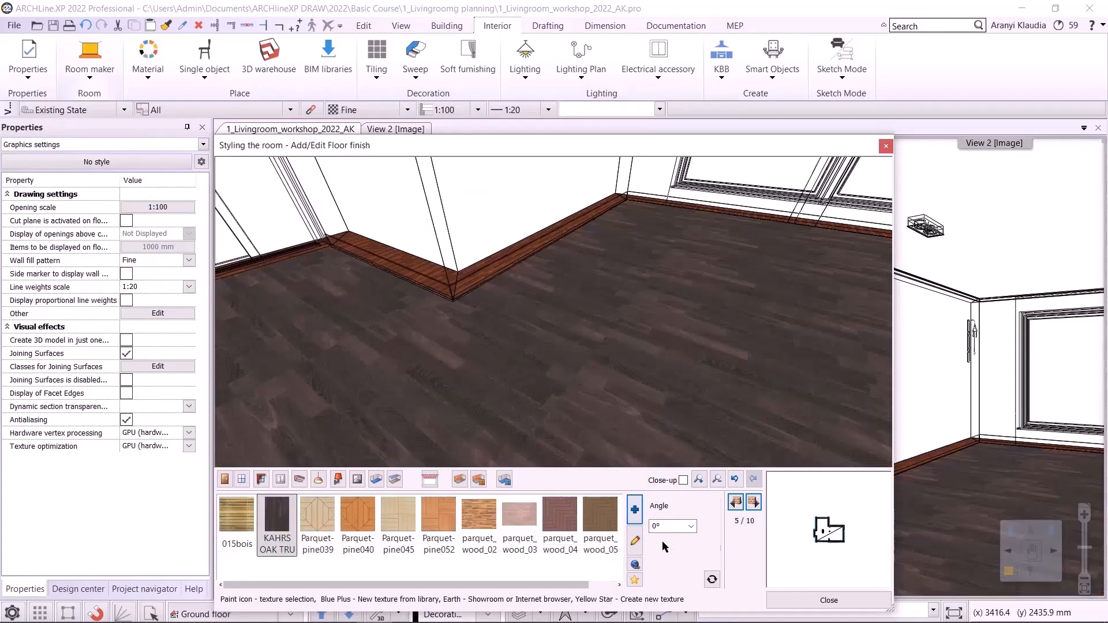
- Set the floor texture angle to 90°
click(689, 526)
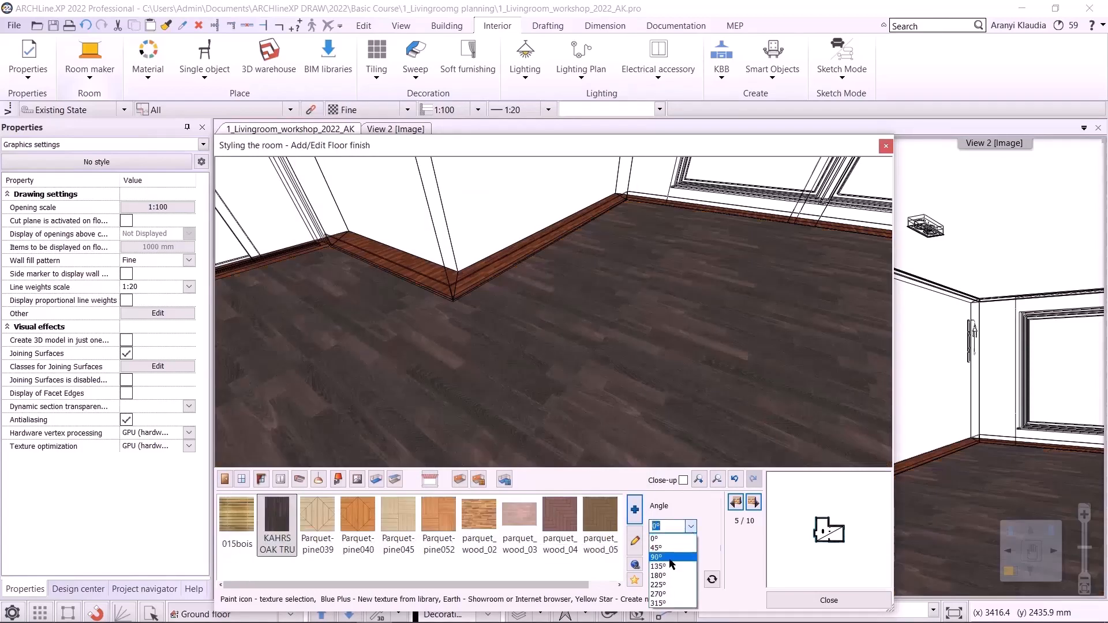
key(Return)
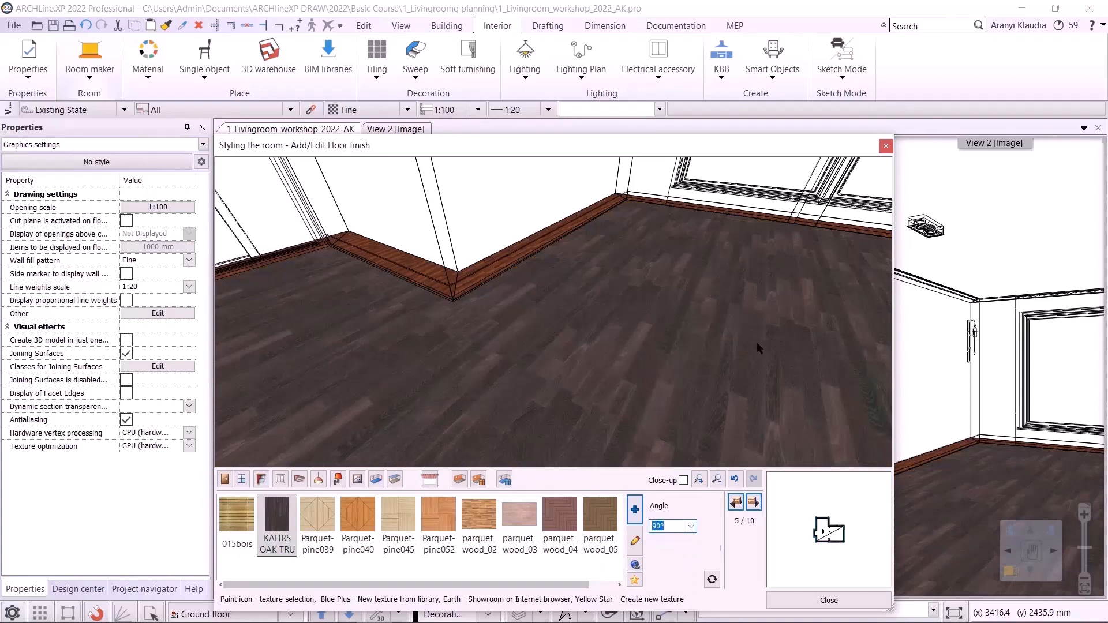
click(695, 527)
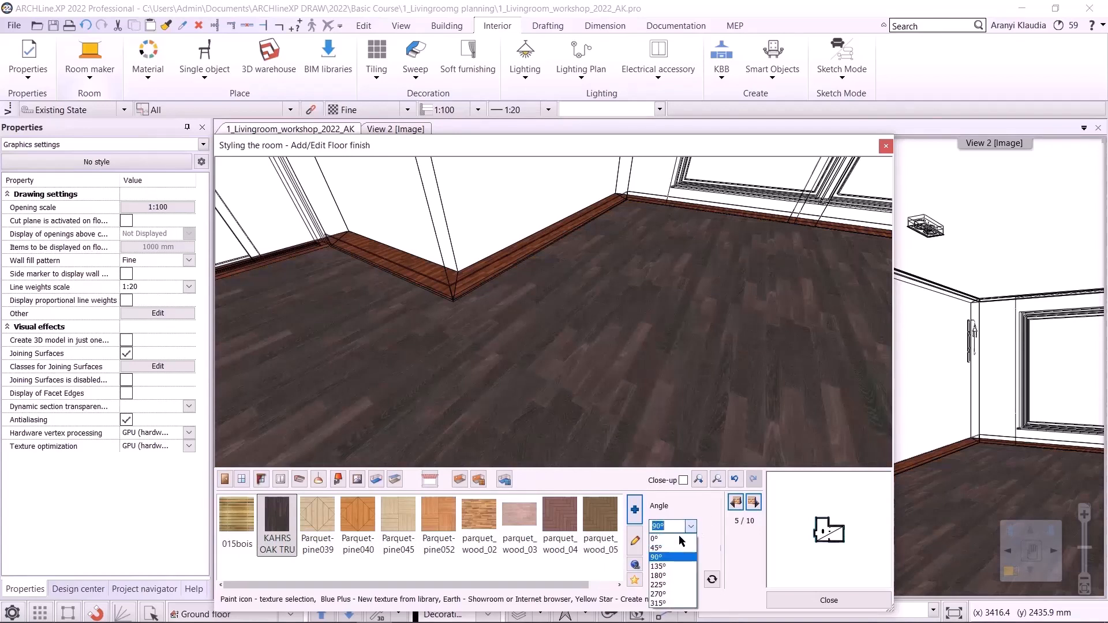
key(Return)
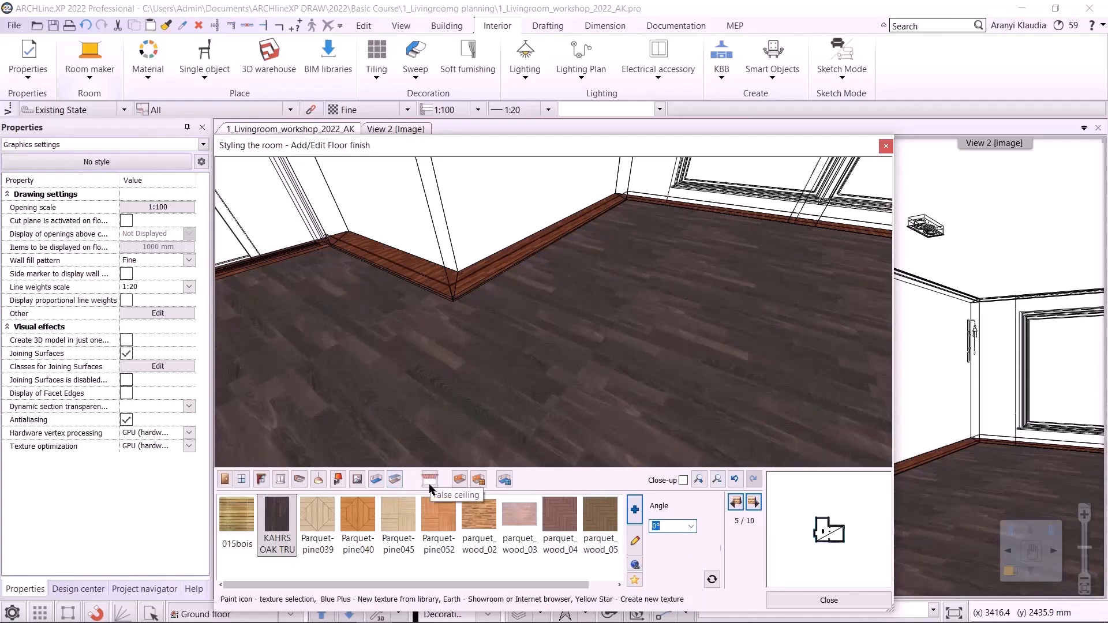
- Switch to wall finish and apply LIGHT GRAY 17, found by searching "light", to all walls
click(458, 480)
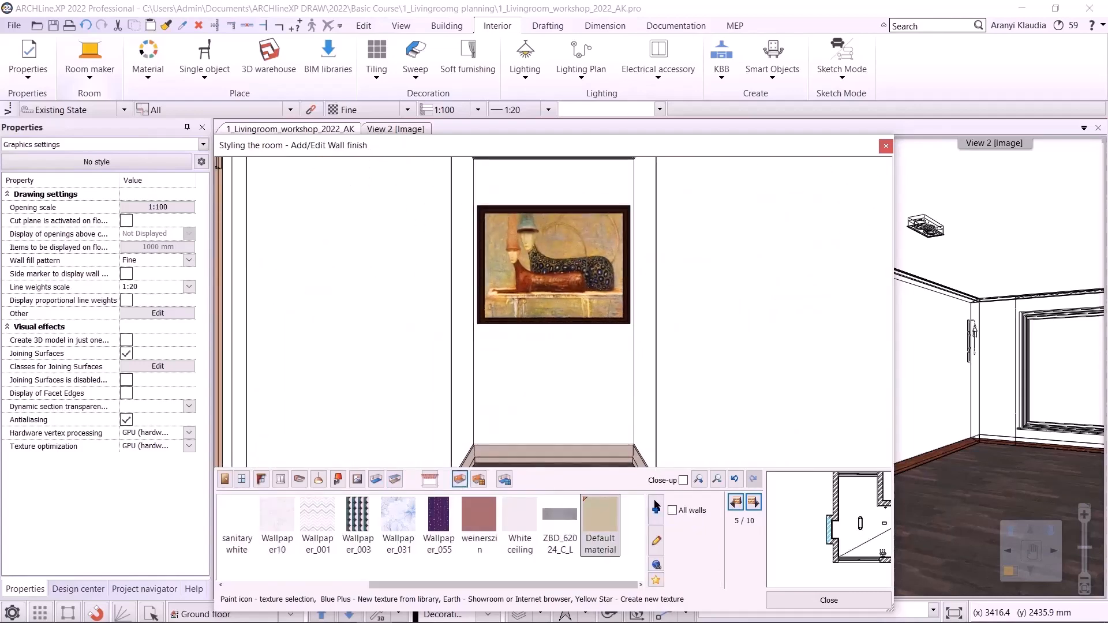
click(657, 508)
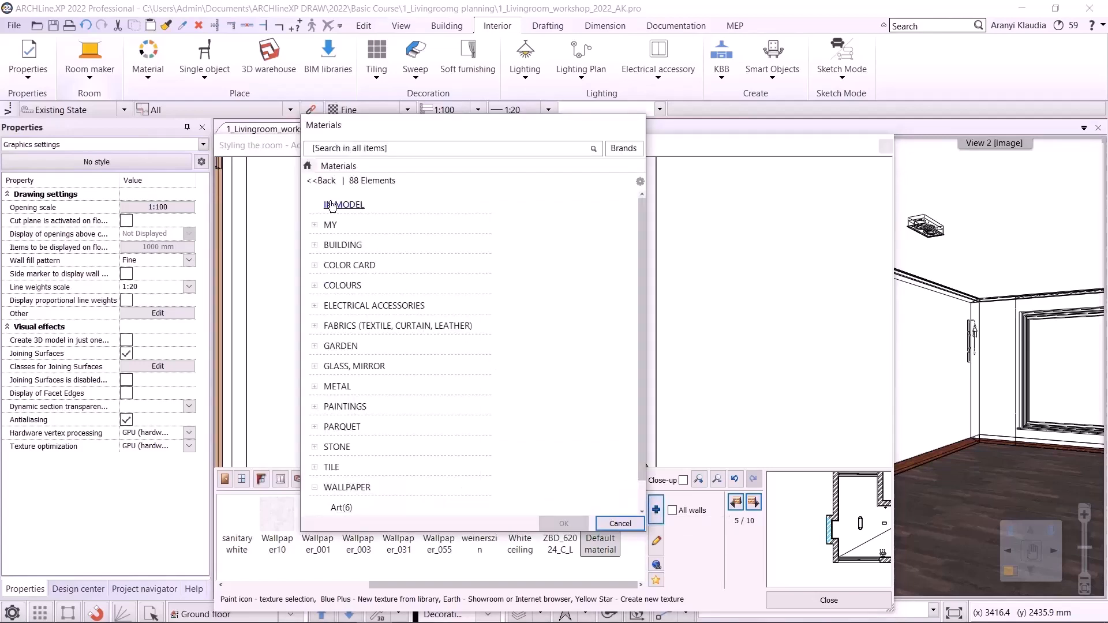
click(341, 150)
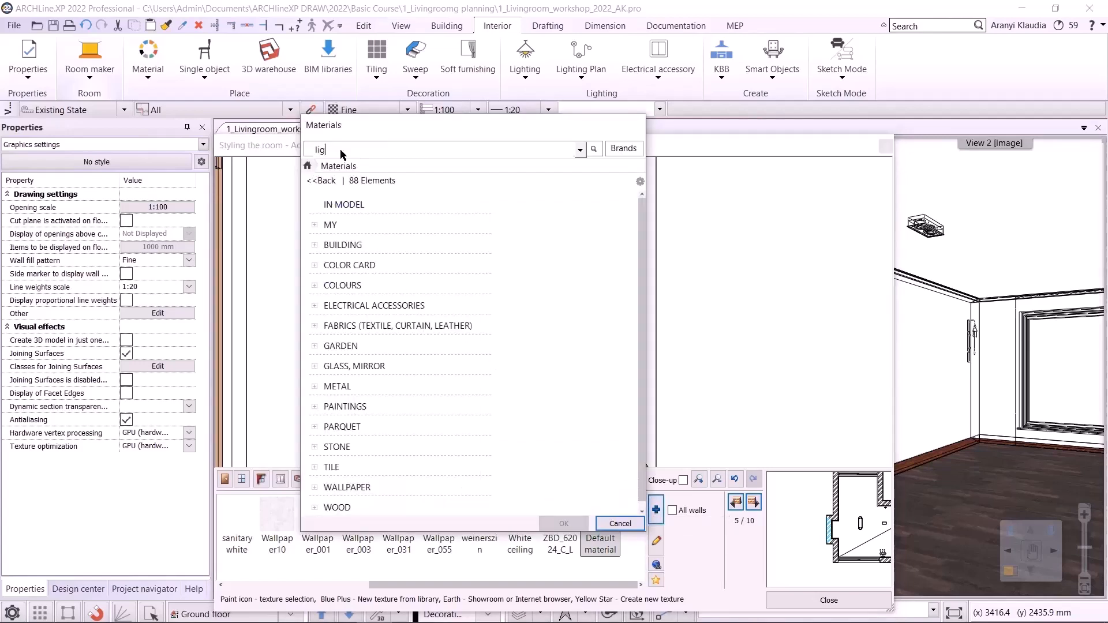
text(light)
key(Return)
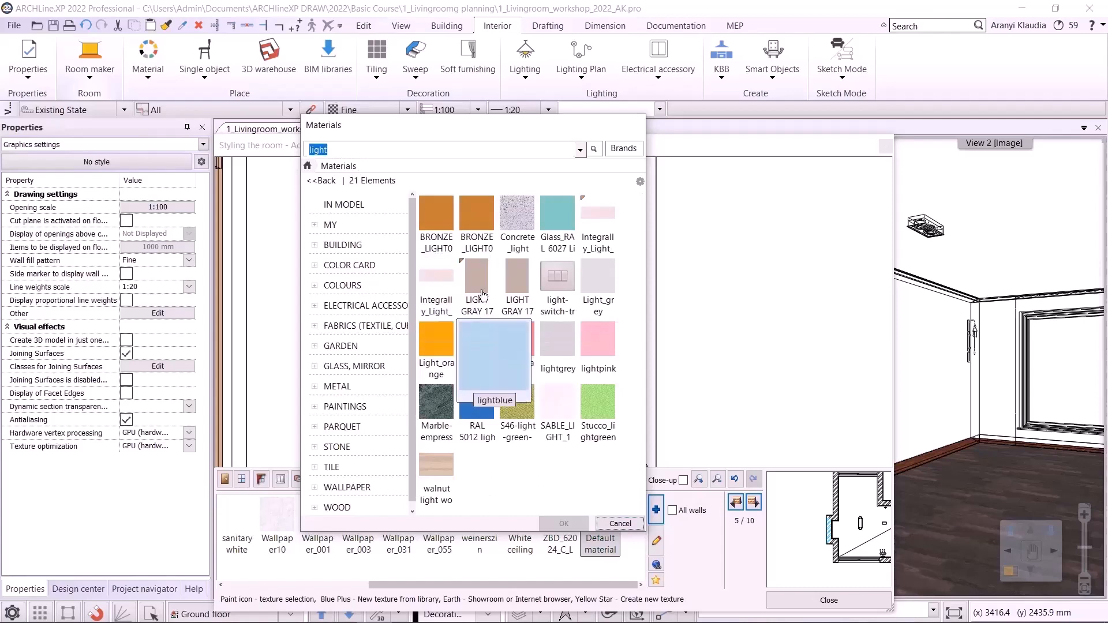
click(517, 402)
click(564, 524)
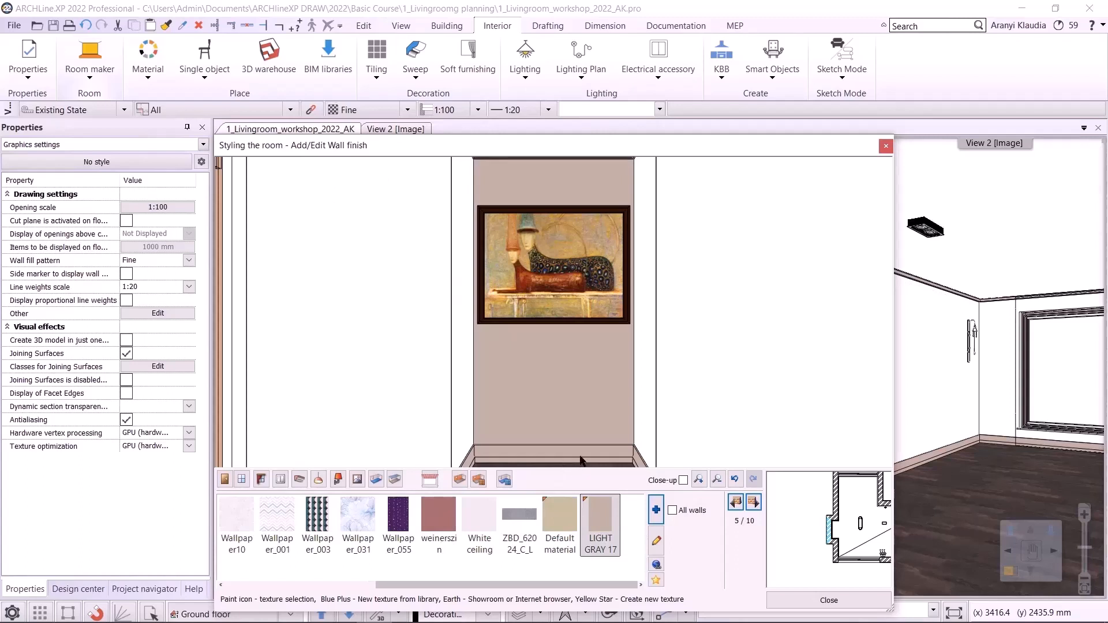
click(683, 512)
click(609, 522)
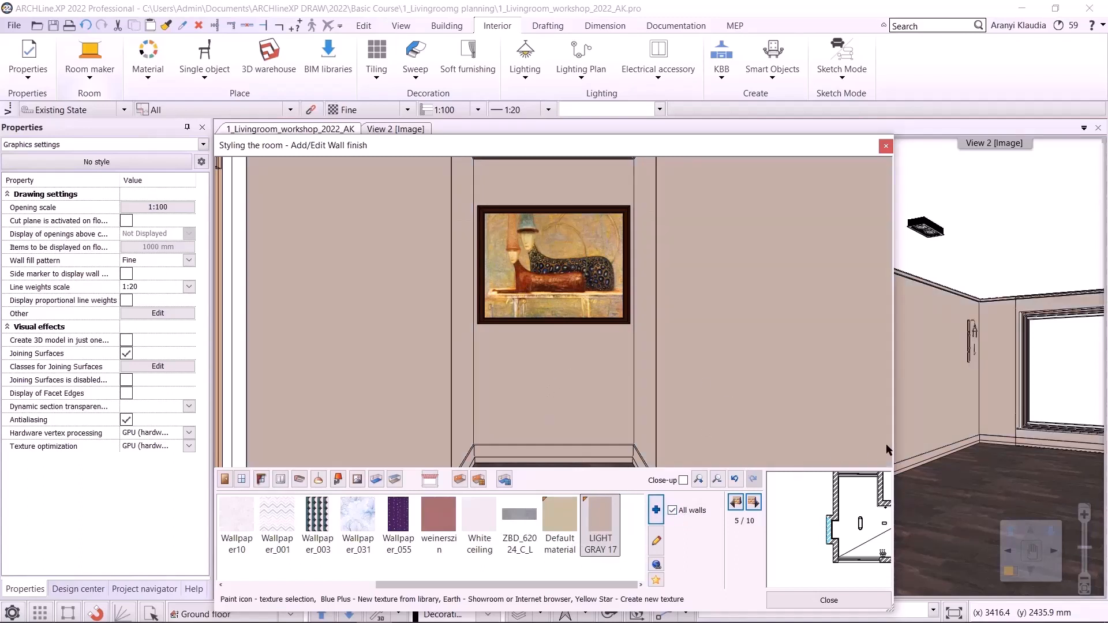
- Step through the walls to review the new wall finish
click(753, 502)
click(754, 502)
click(754, 502)
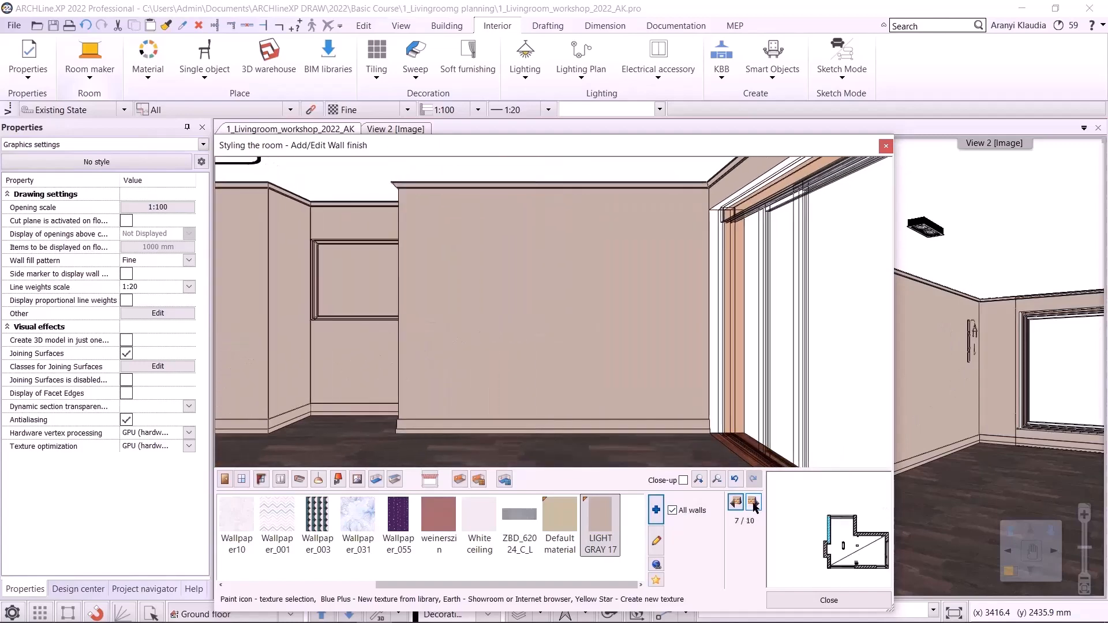
click(753, 502)
click(736, 502)
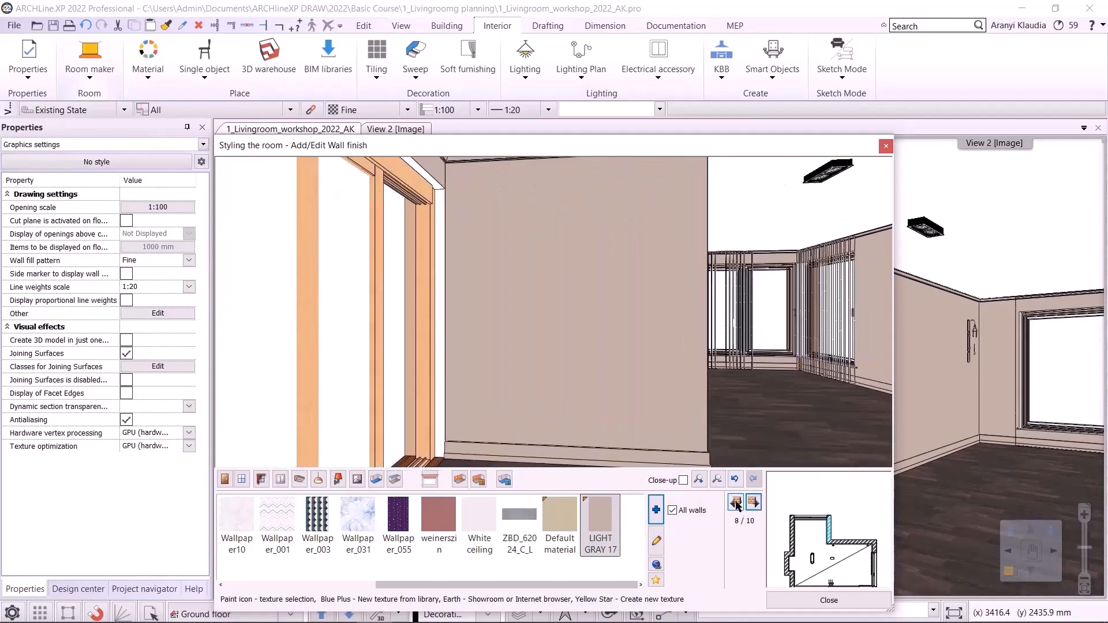
click(736, 502)
click(735, 502)
click(735, 502)
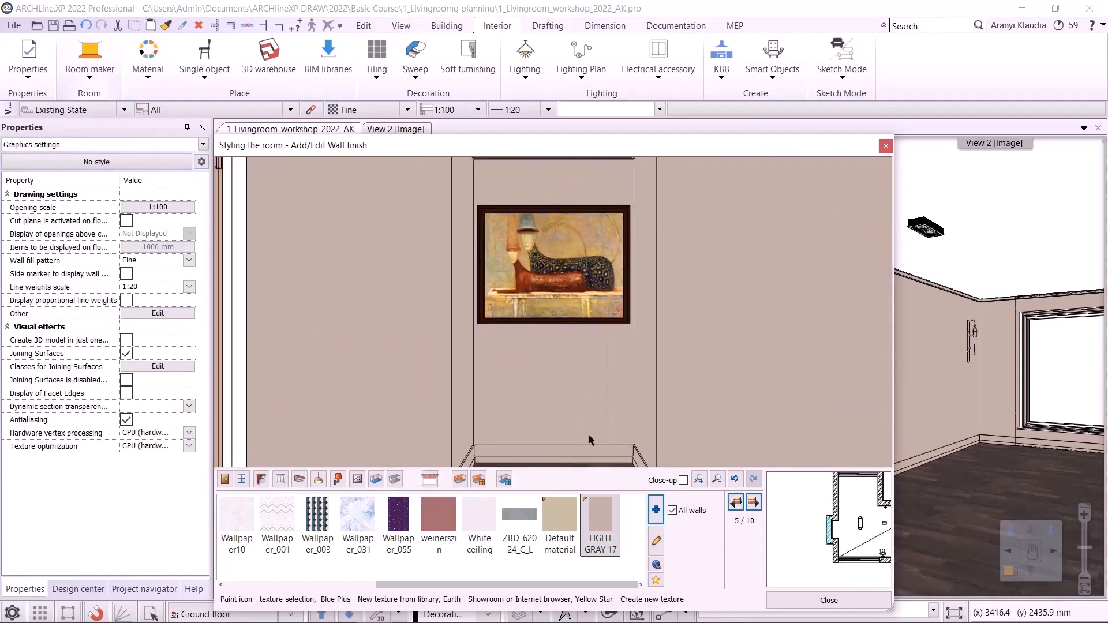
- Apply the BLACK BLUE 95 finish, found by searching "black", to wall 5 only
click(656, 509)
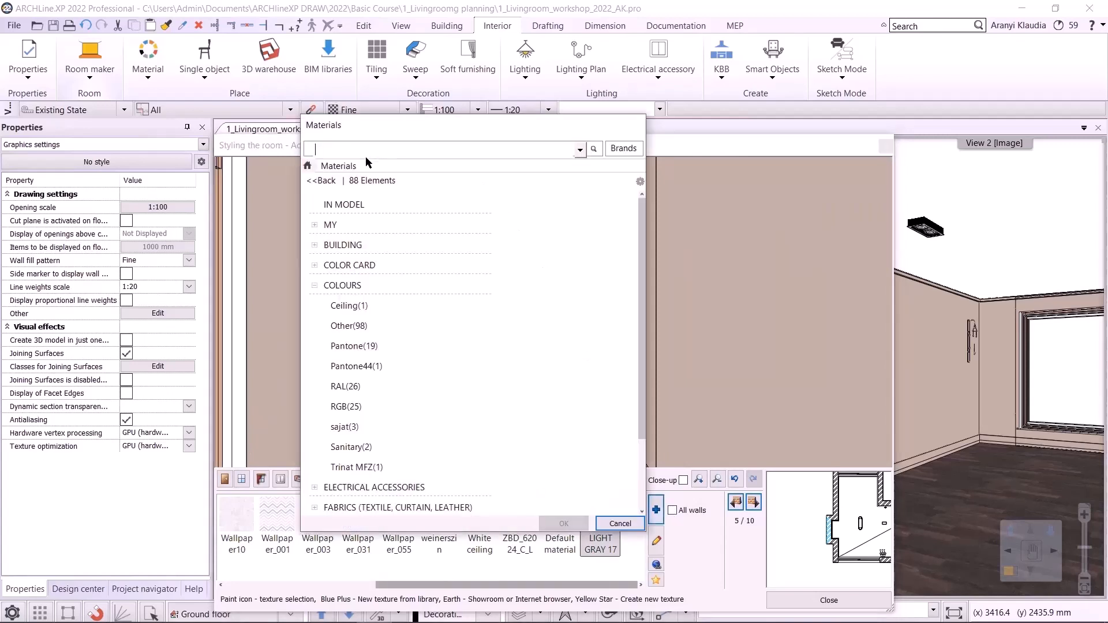
click(308, 166)
click(323, 152)
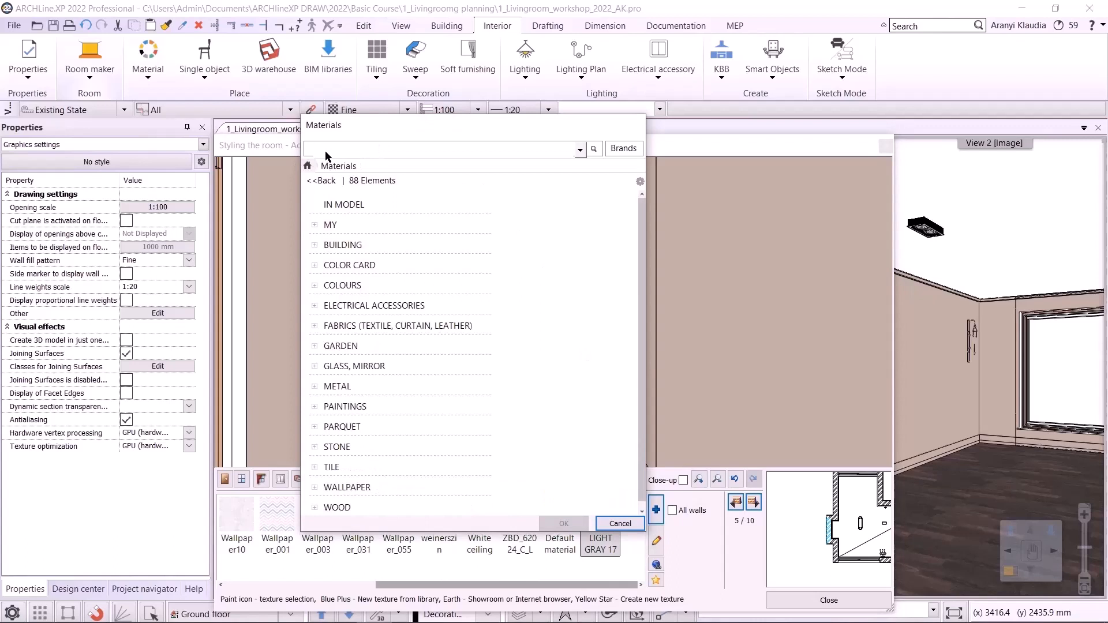
text(black)
key(Return)
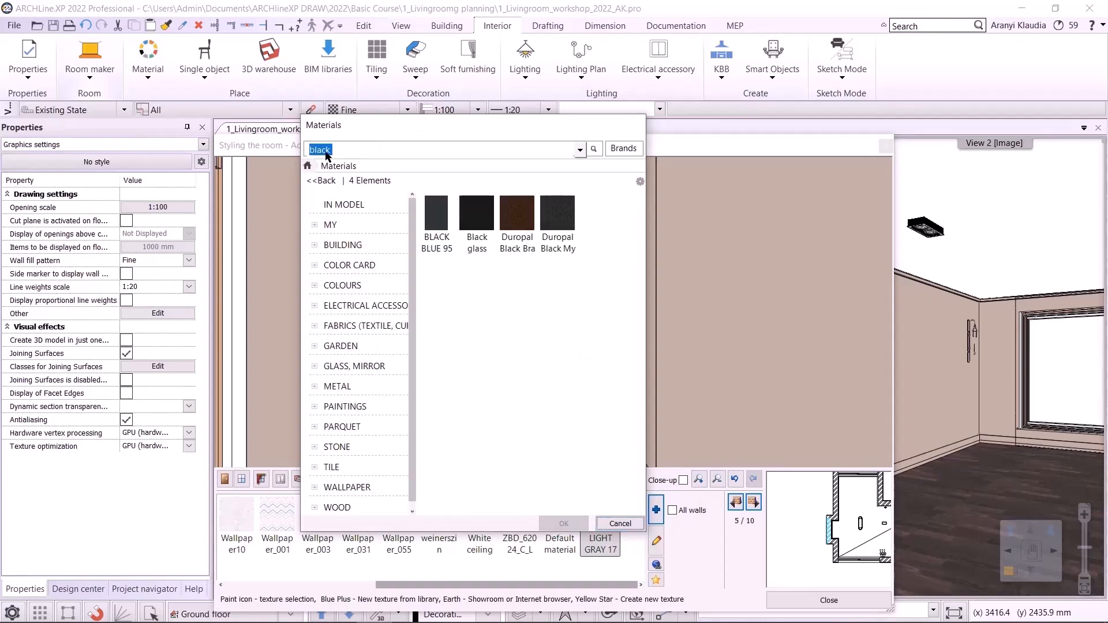
click(436, 225)
click(547, 519)
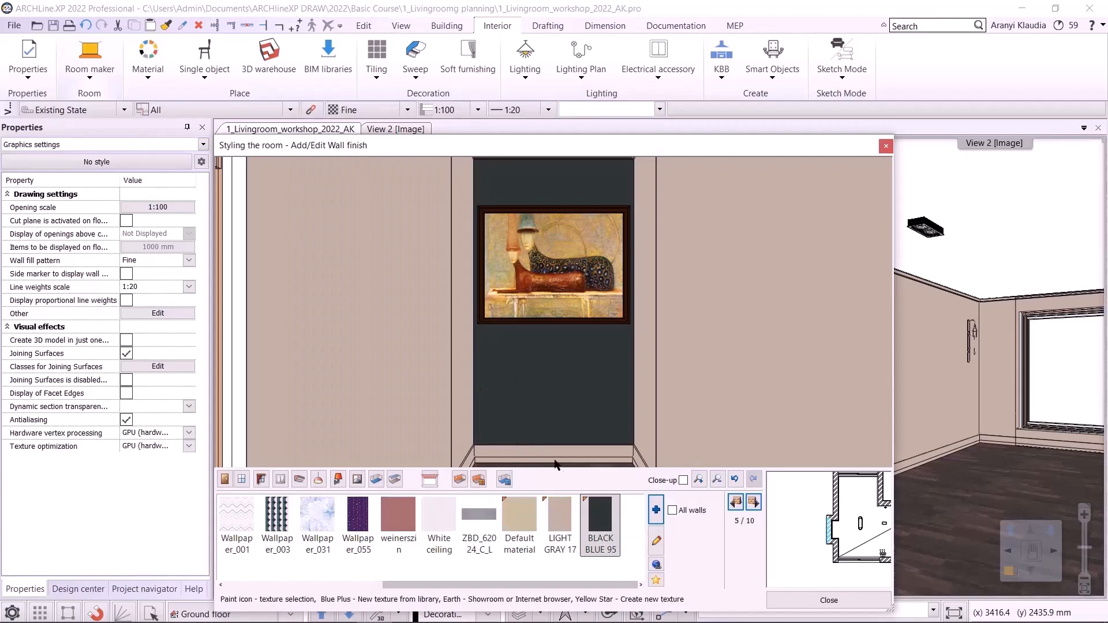
- Move to wall 10, apply BLACK BLUE 95 to it, and close the room styling dialog
click(753, 502)
click(753, 501)
click(753, 501)
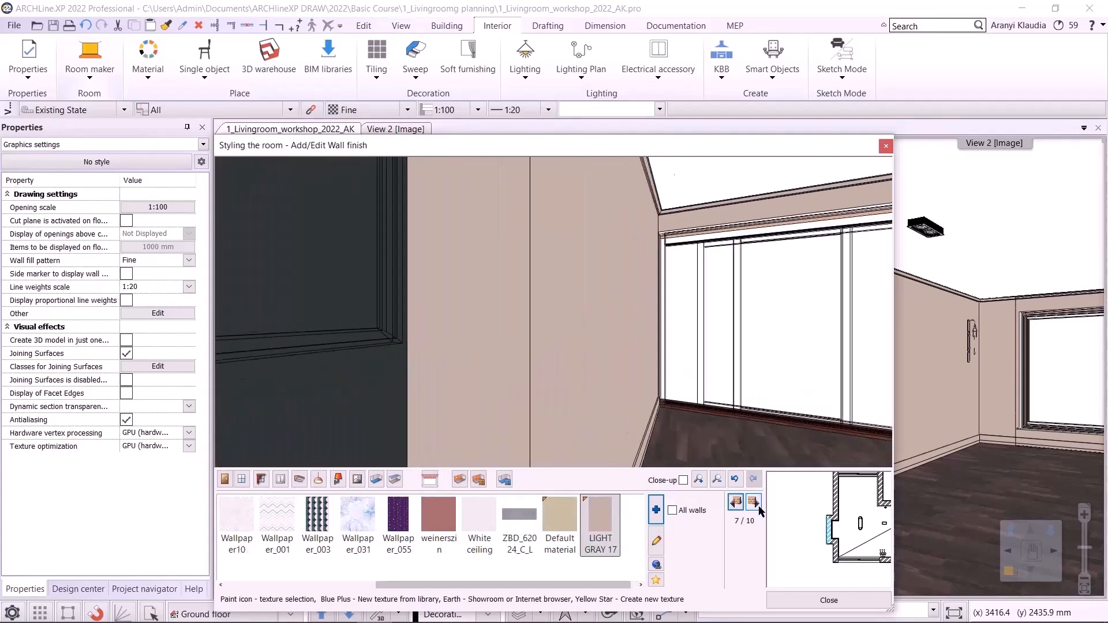
click(758, 506)
click(757, 507)
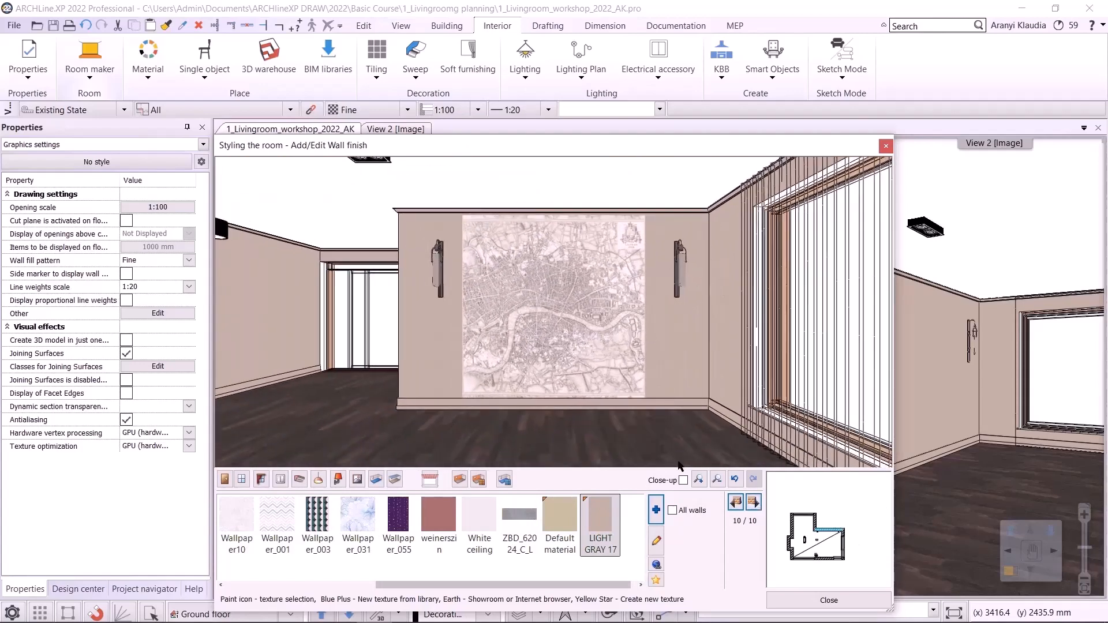
drag(554, 585, 571, 585)
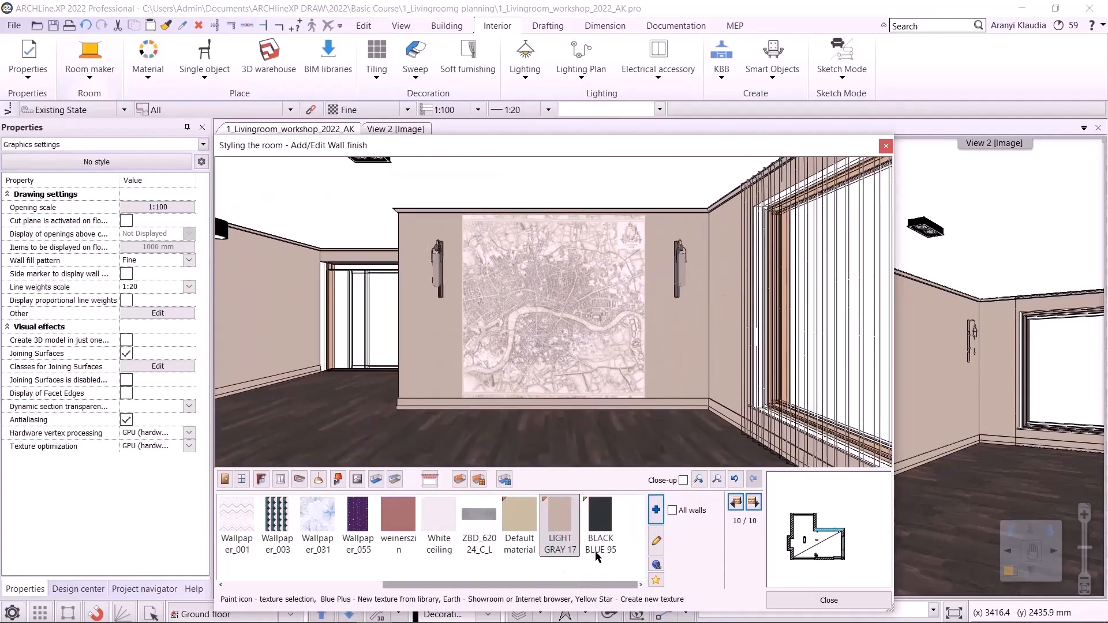
click(604, 537)
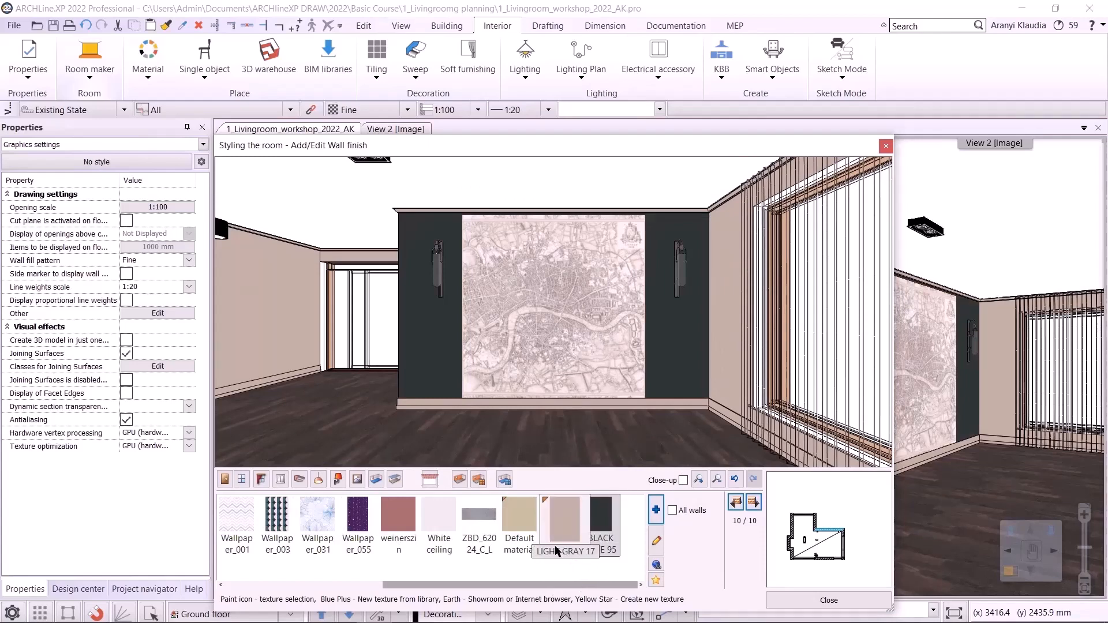
click(806, 600)
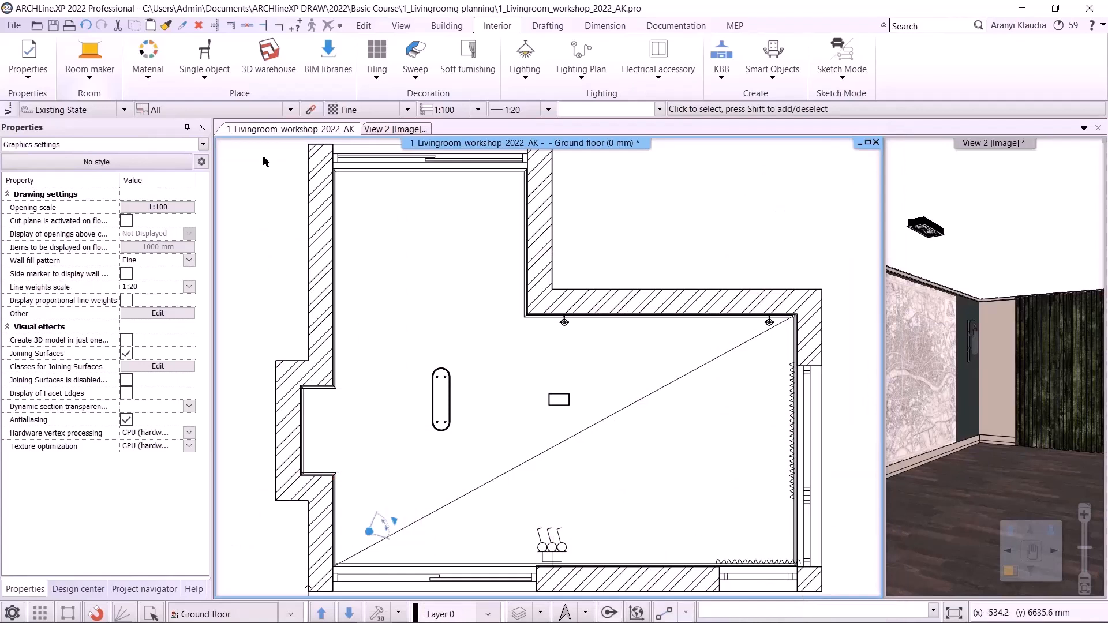
- Copy the ceiling lamp with Matrix into 3 columns and 2 rows, spaced 1500 mm horizontally and 800 mm vertically
click(53, 31)
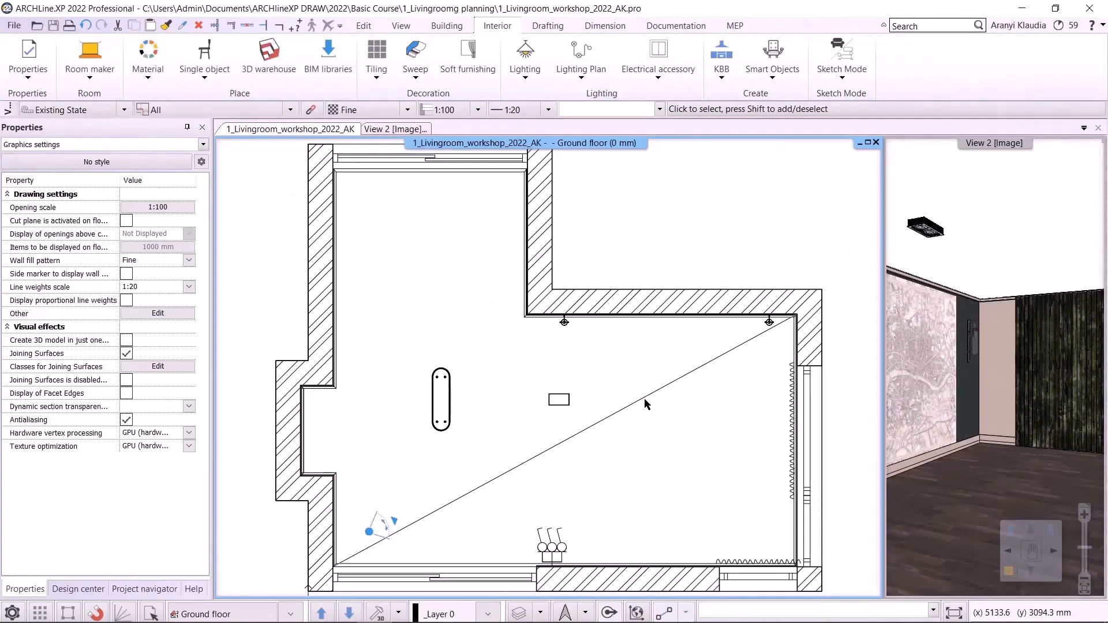
click(555, 408)
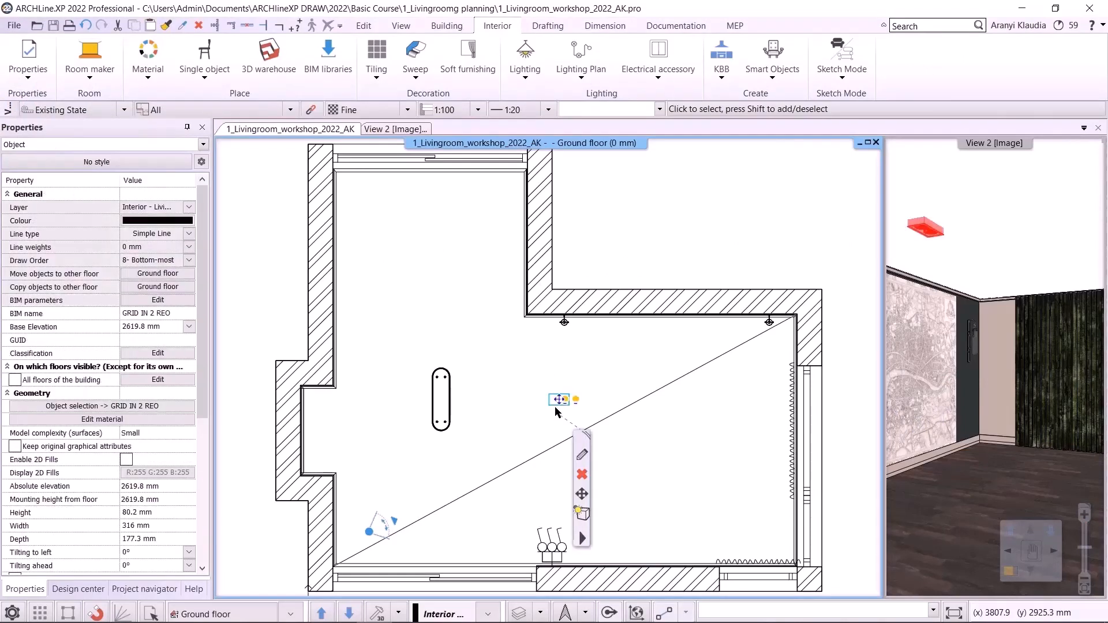
click(369, 28)
click(291, 81)
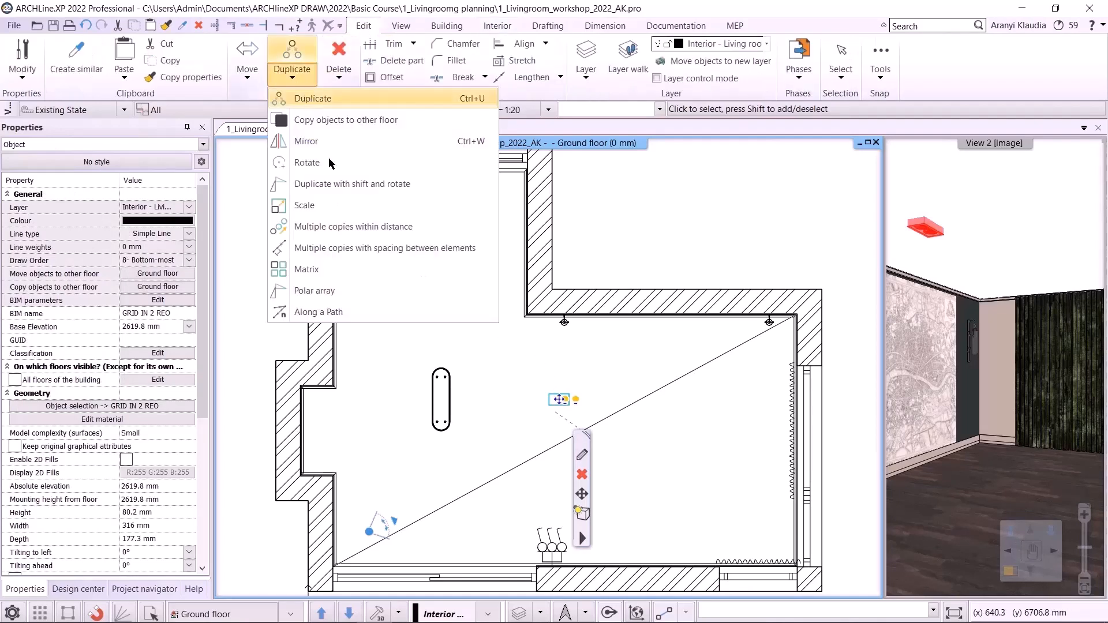
click(341, 270)
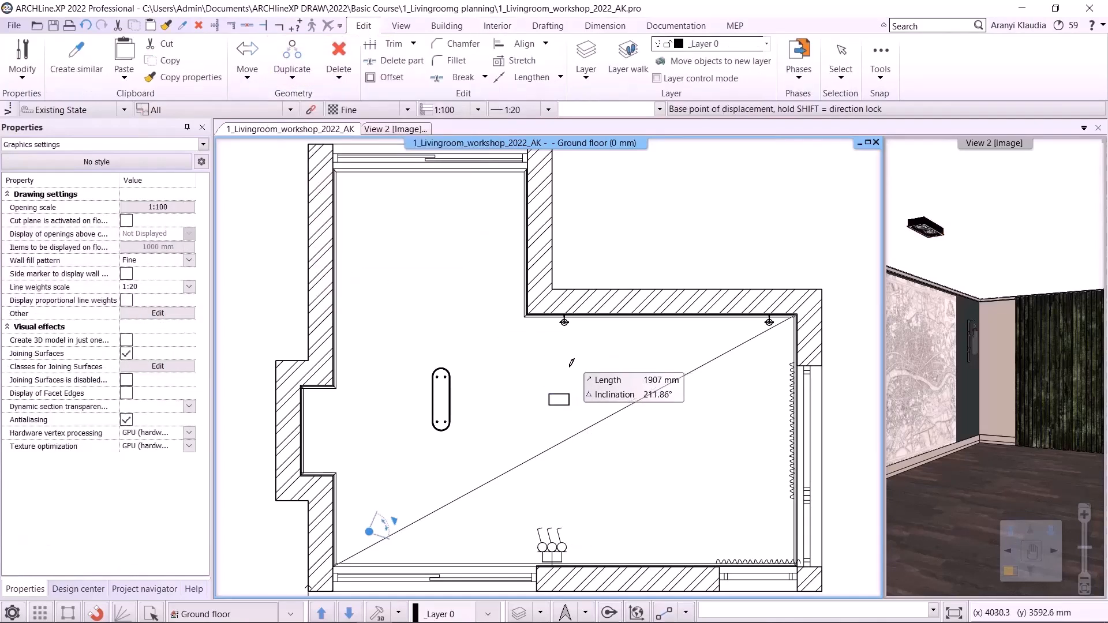
scroll(569, 406, up, 3)
scroll(620, 419, down, 2)
middle_drag(622, 415, 586, 401)
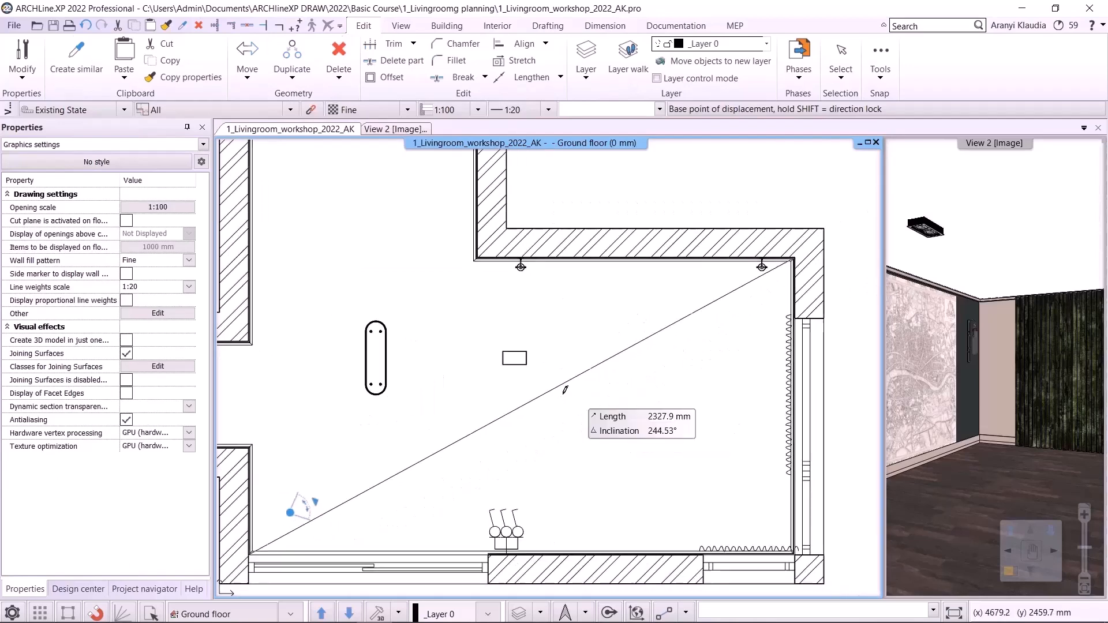
click(500, 353)
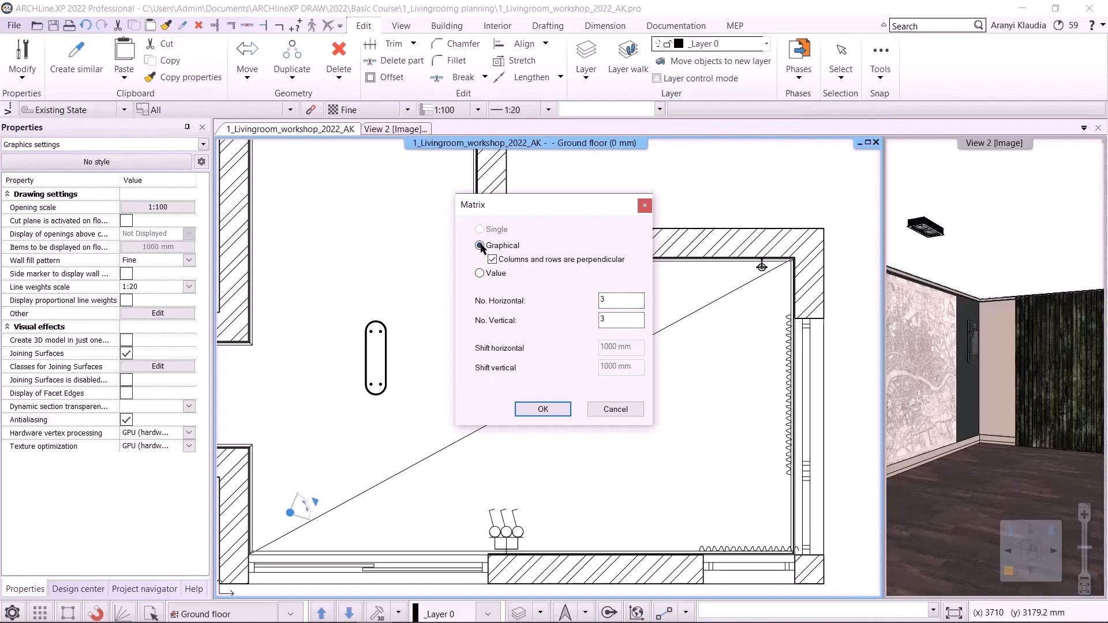
click(489, 274)
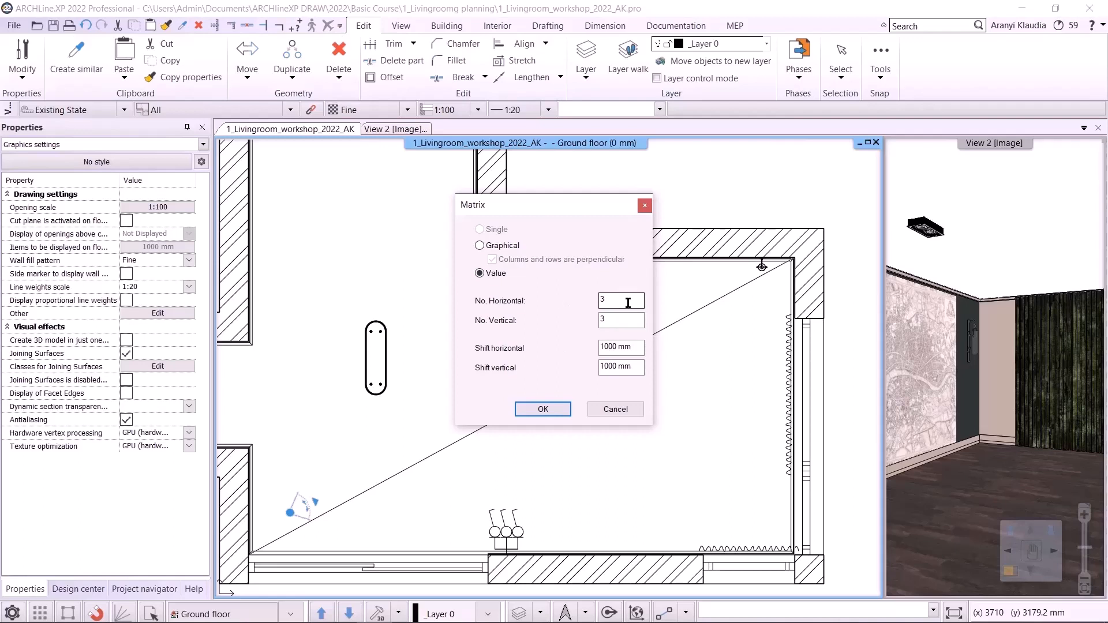
double_click(621, 321)
text(2)
drag(606, 345, 610, 349)
key(Tab)
text(8)
drag(569, 209, 366, 206)
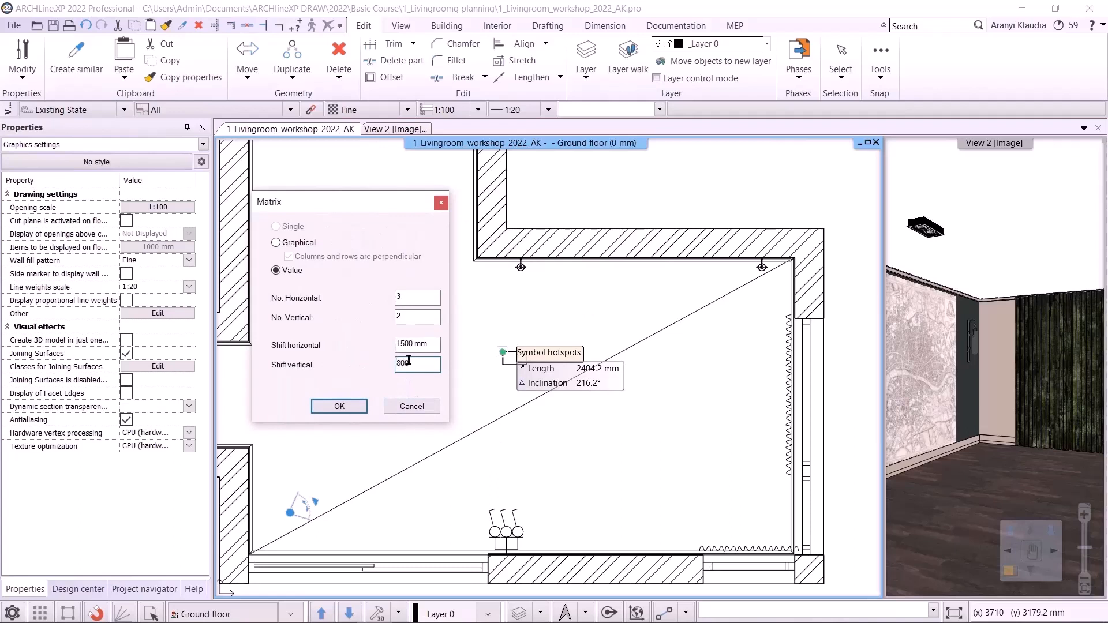
click(339, 406)
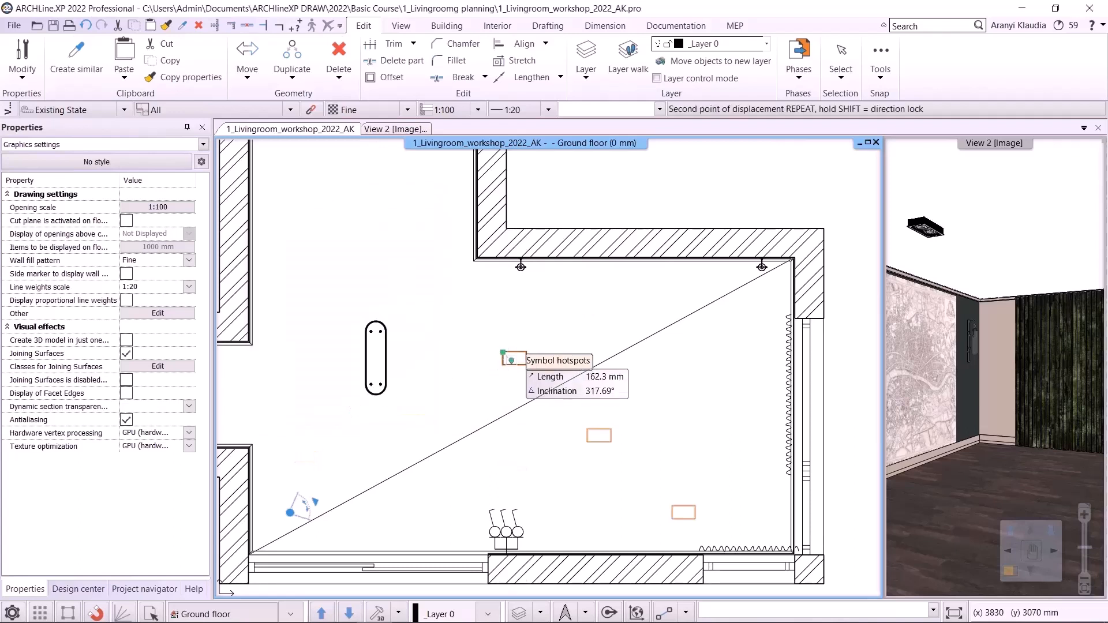
click(692, 348)
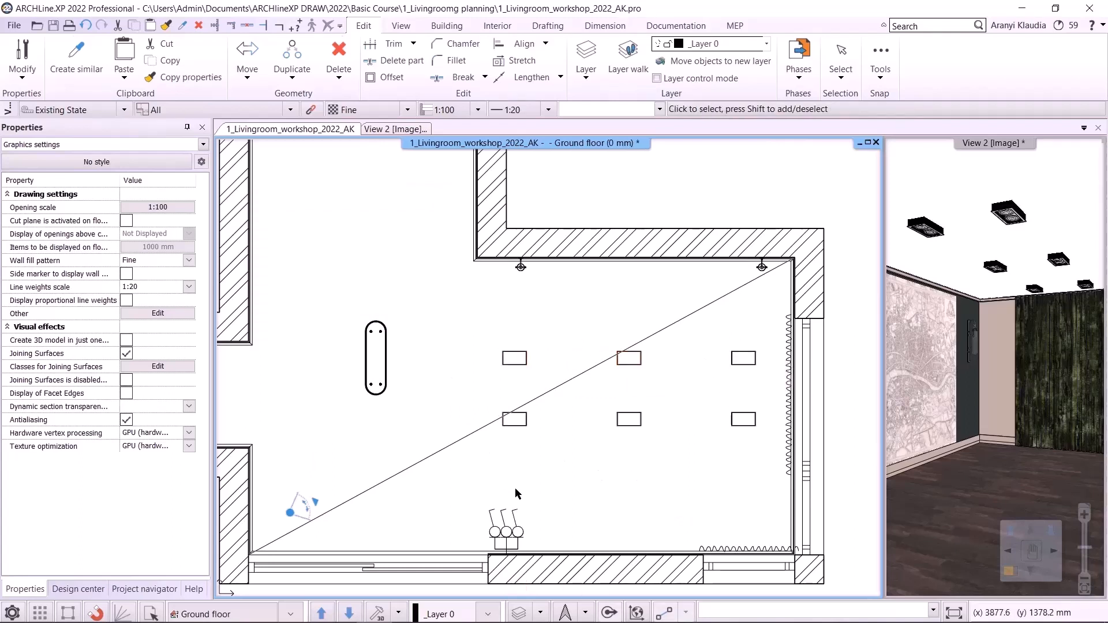
- Review the copied ceiling lamps in the 3D view and compare them with the reference render Livingroom_2.png
click(386, 128)
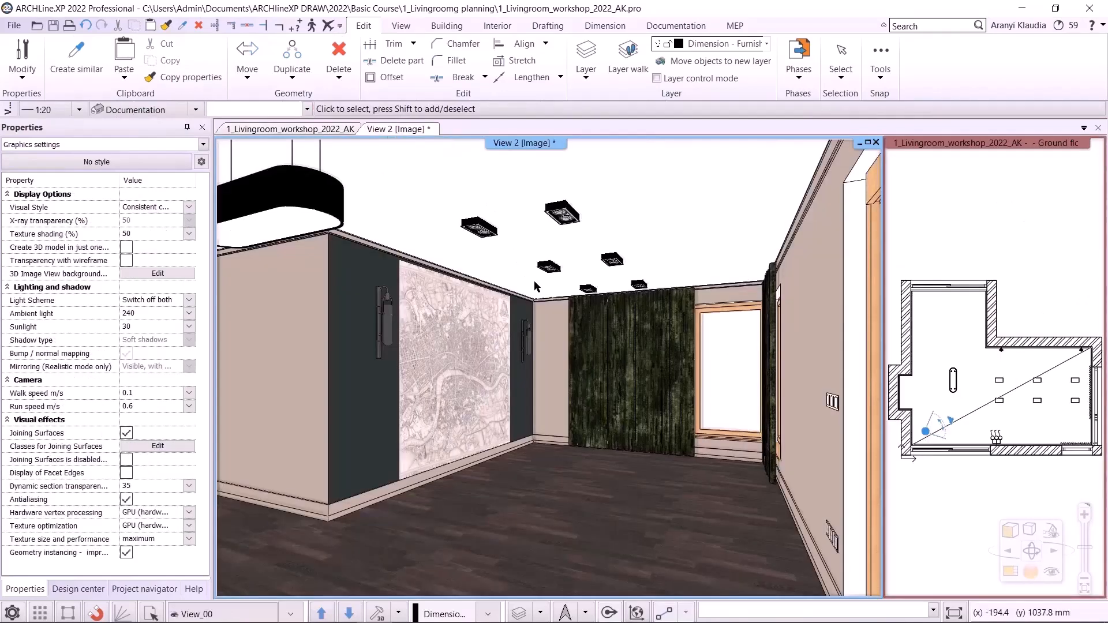
click(349, 614)
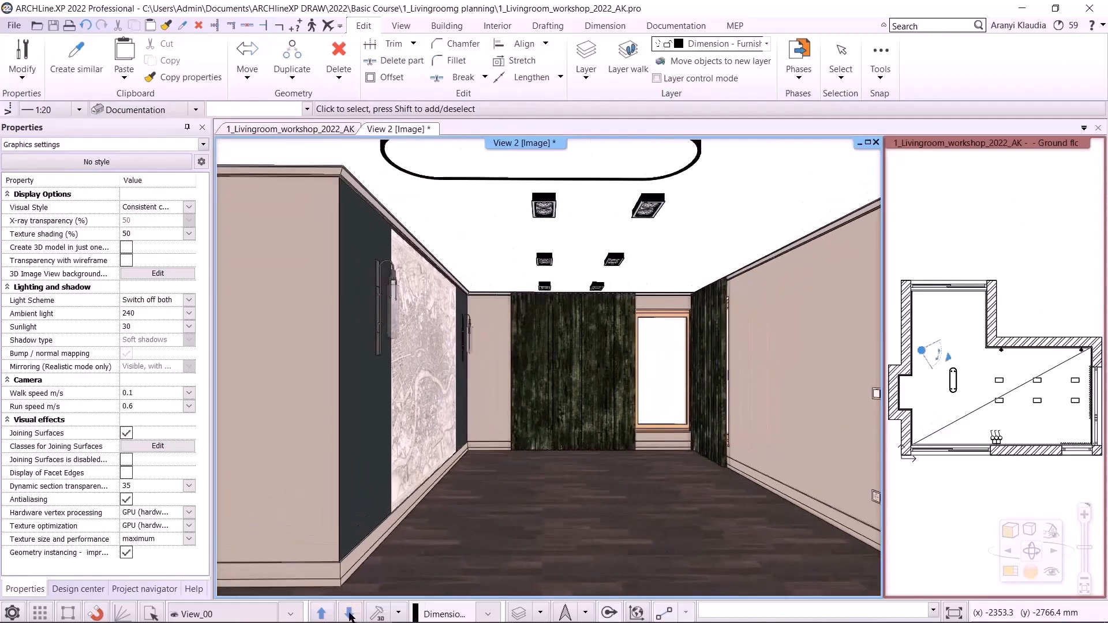
click(349, 616)
click(349, 616)
click(350, 614)
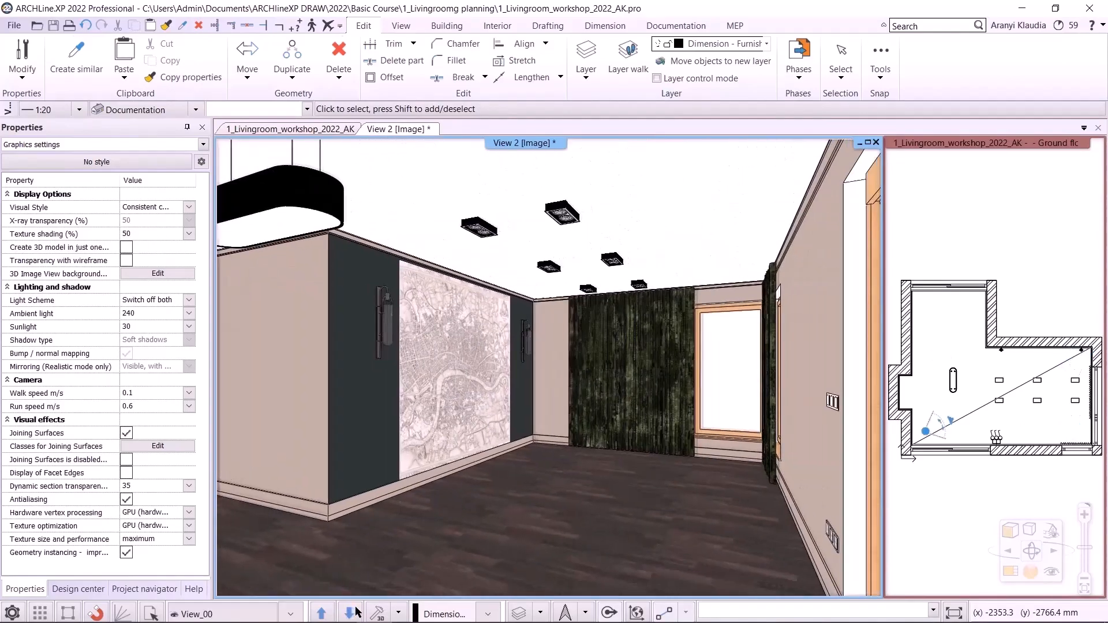
click(323, 128)
click(418, 416)
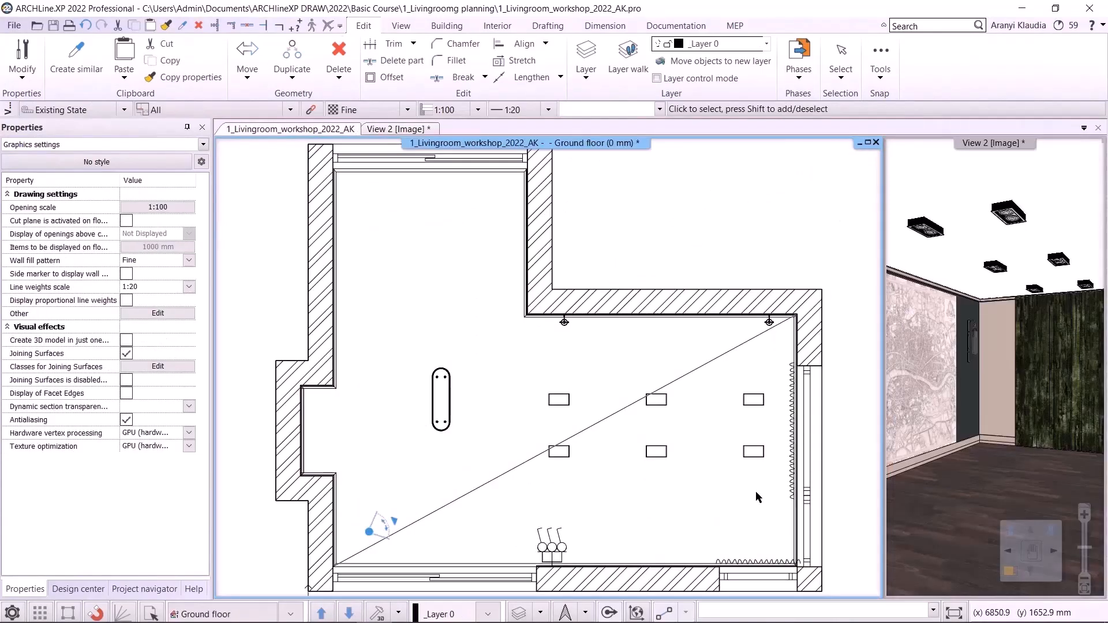
scroll(603, 303, up, 5)
scroll(597, 289, down, 5)
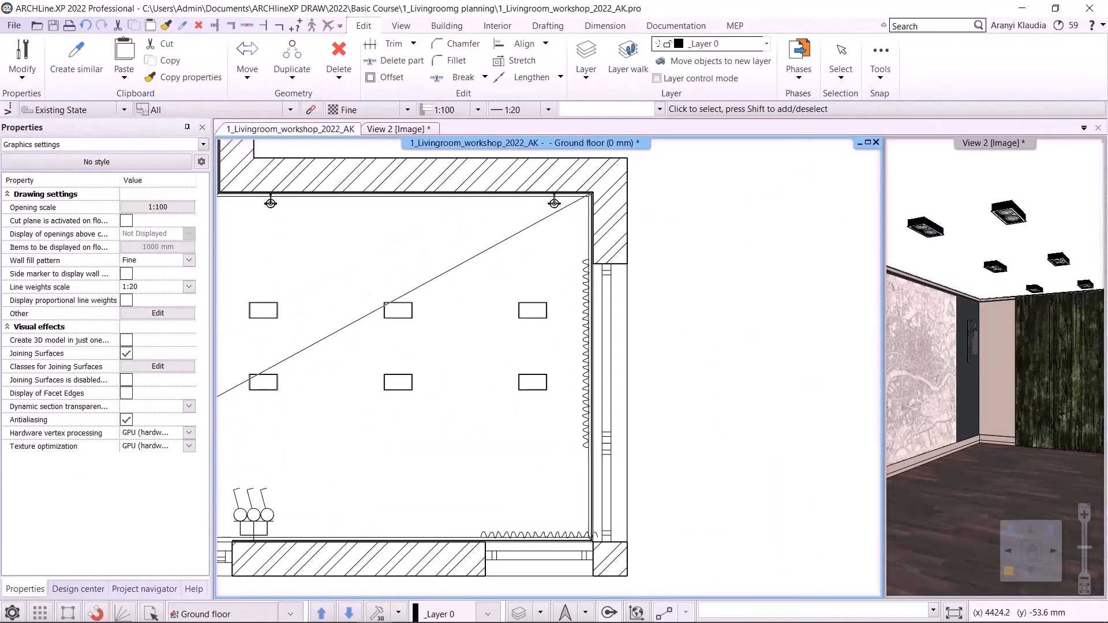
key(alt+Tab)
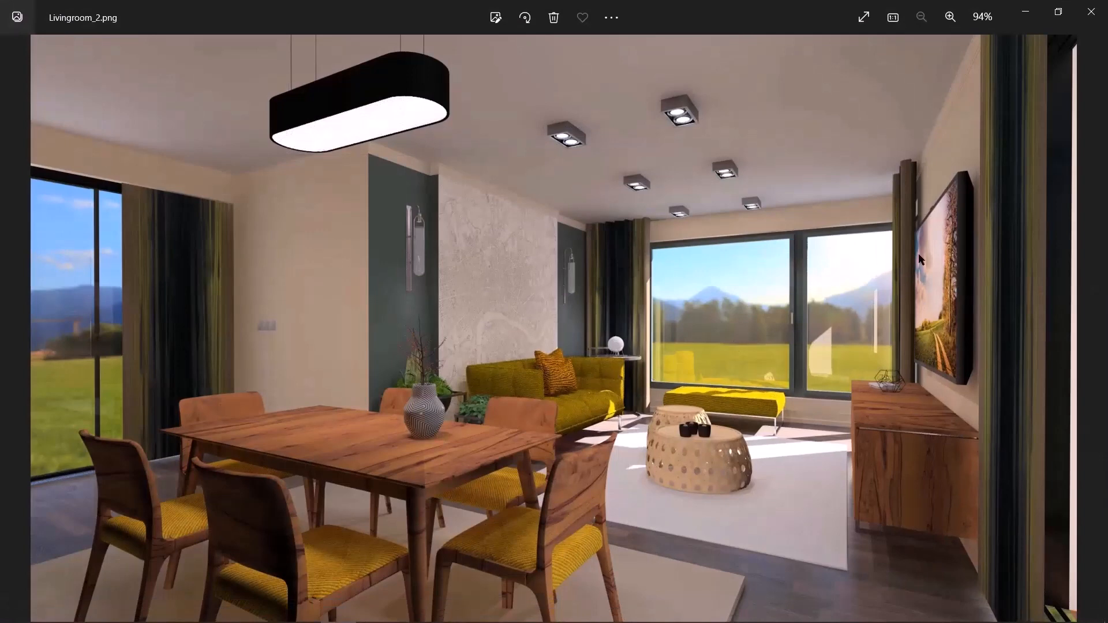
click(1025, 13)
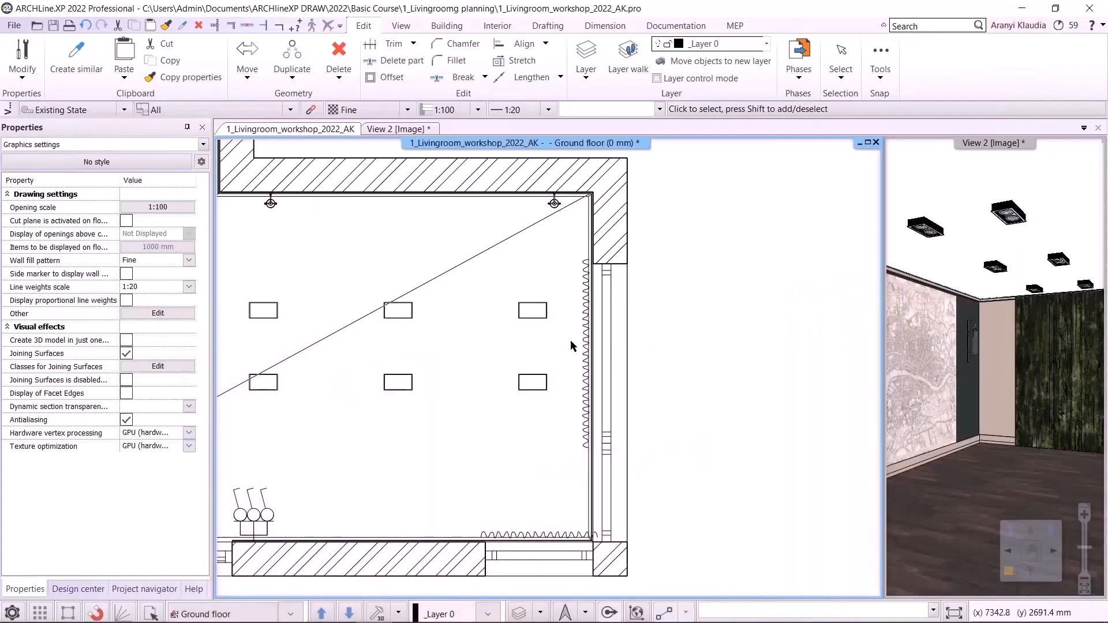
- Change the length of the curtain on the right wall so it reaches the upper corner
click(586, 271)
mouse_move(588, 259)
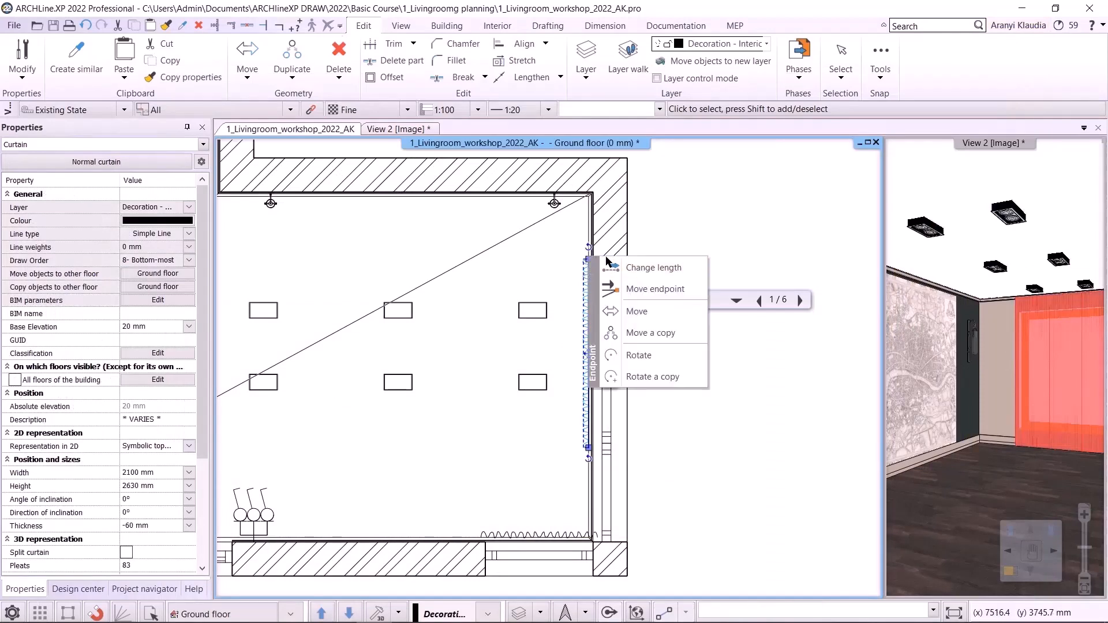
click(641, 266)
scroll(593, 227, up, 1)
middle_drag(593, 227, 584, 250)
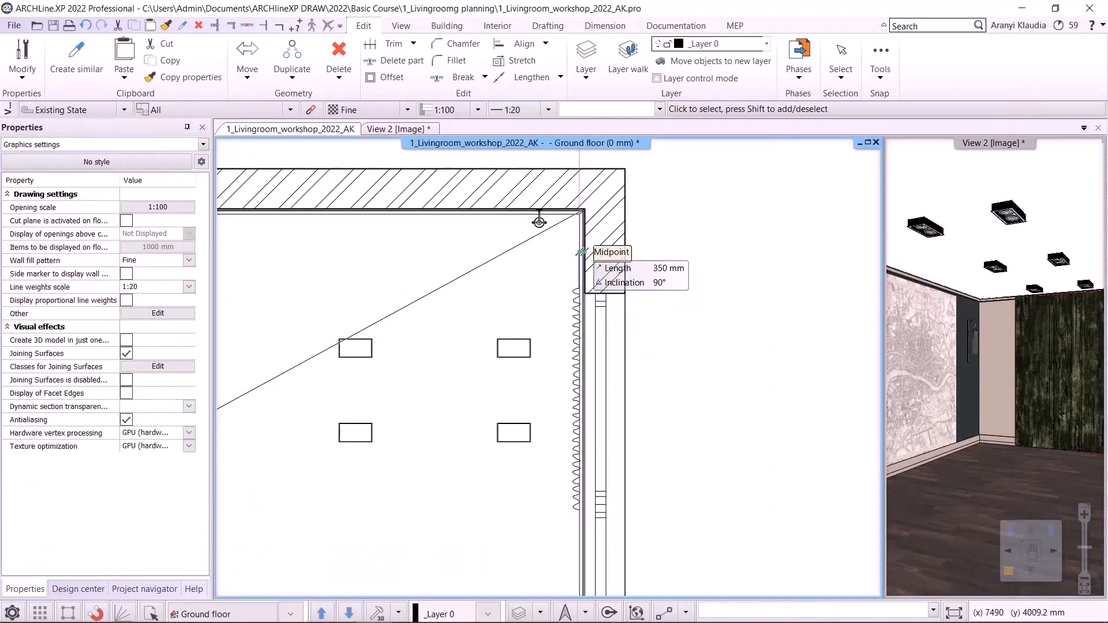
click(586, 209)
mouse_move(579, 510)
click(629, 392)
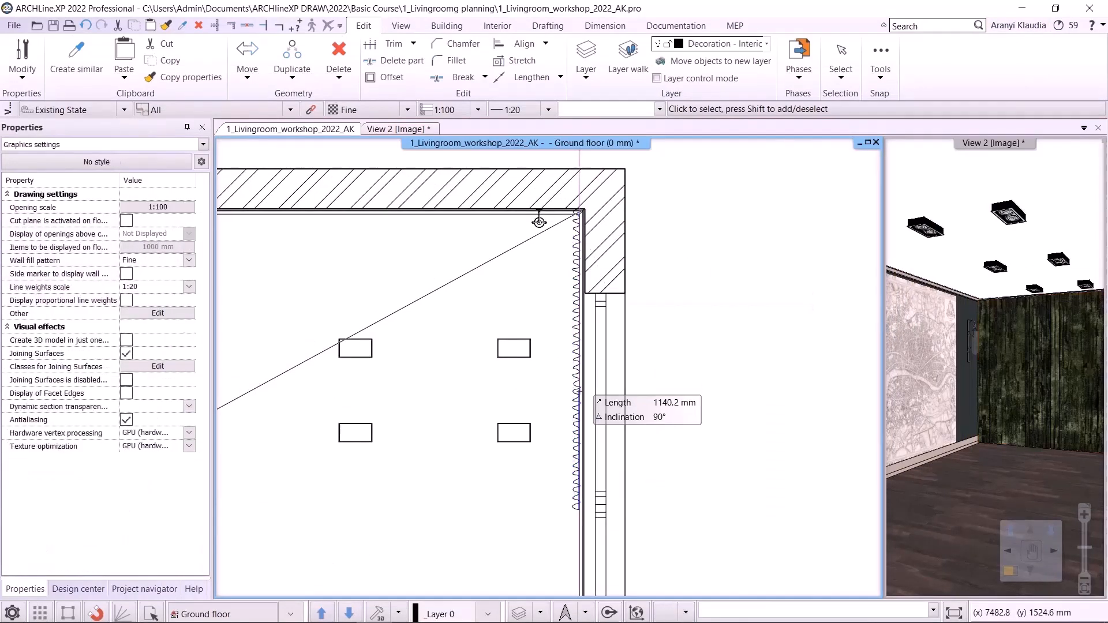
click(580, 294)
- Lengthen the curtain along the lower wall so it extends to the right corner
middle_drag(554, 519, 555, 323)
click(514, 420)
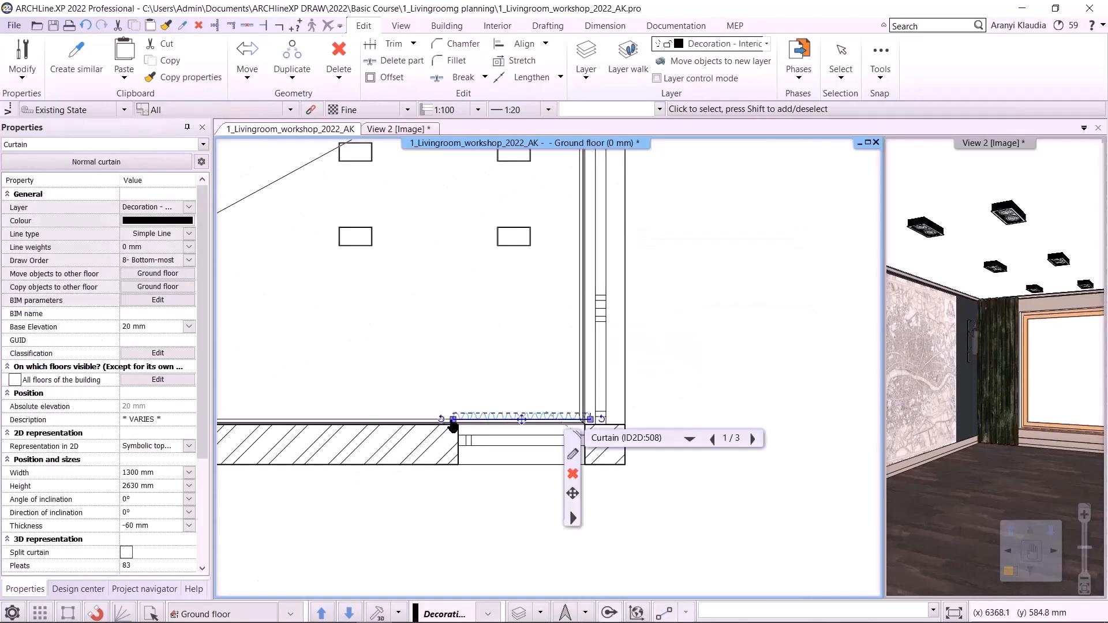
click(465, 430)
click(394, 370)
click(555, 421)
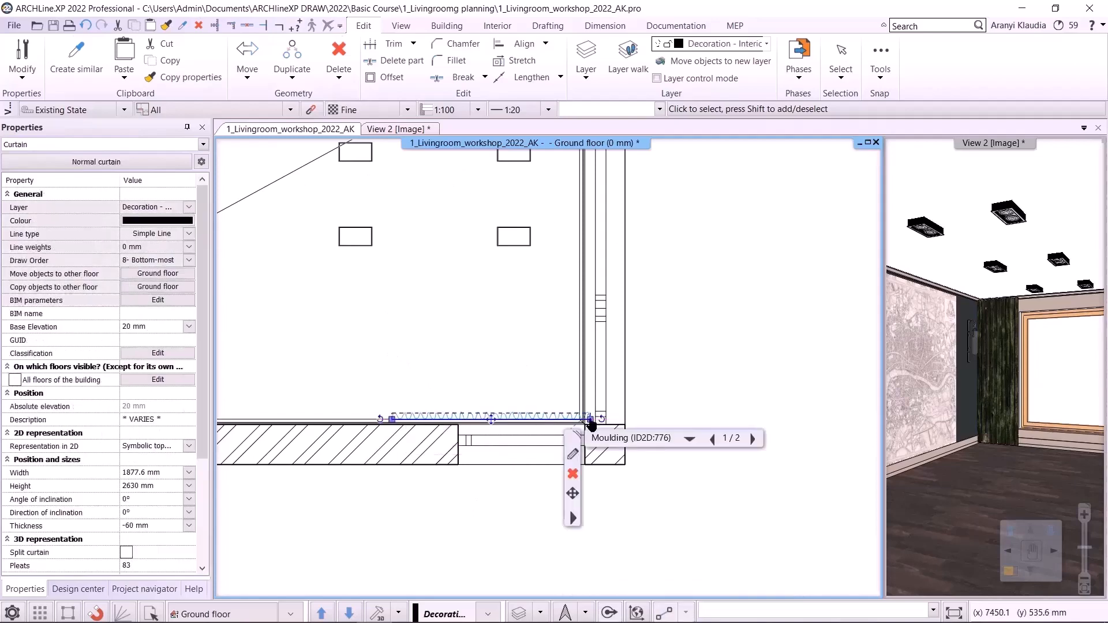
click(604, 429)
click(465, 365)
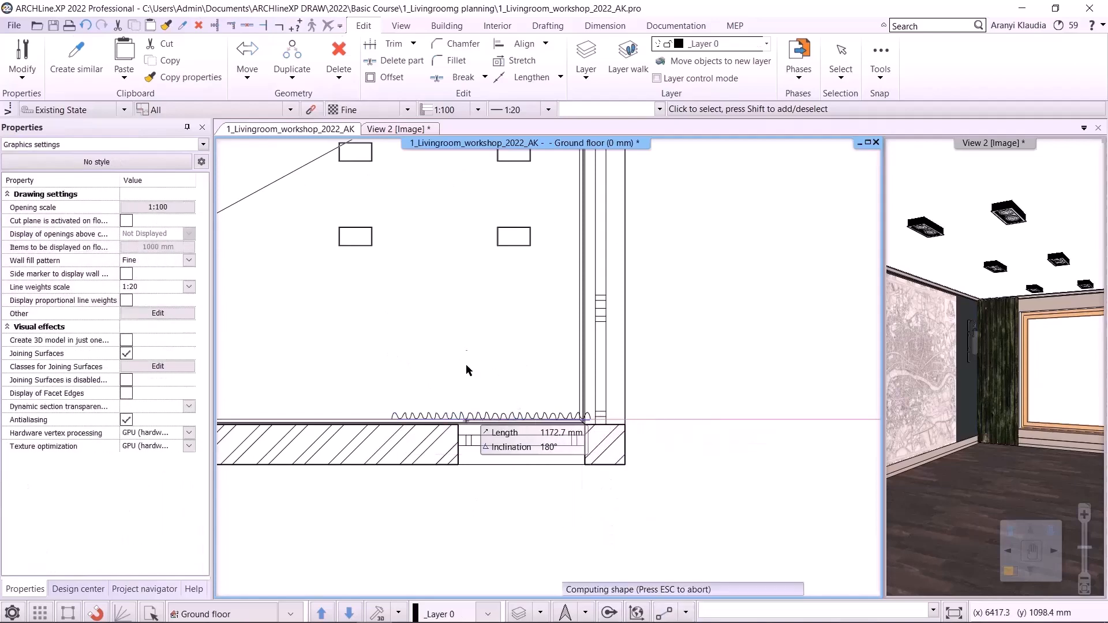
key(Escape)
- Offset the ceiling moulding's right-wall segment inward so it runs in front of the curtain
scroll(449, 317, down, 2)
middle_drag(438, 333, 536, 428)
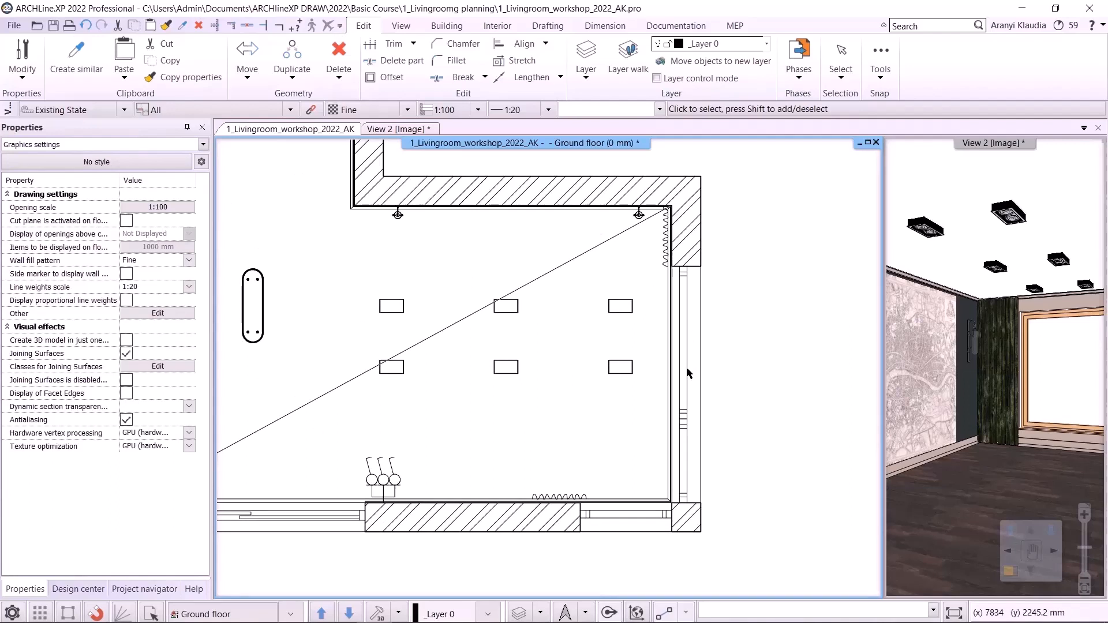
middle_drag(697, 359, 636, 373)
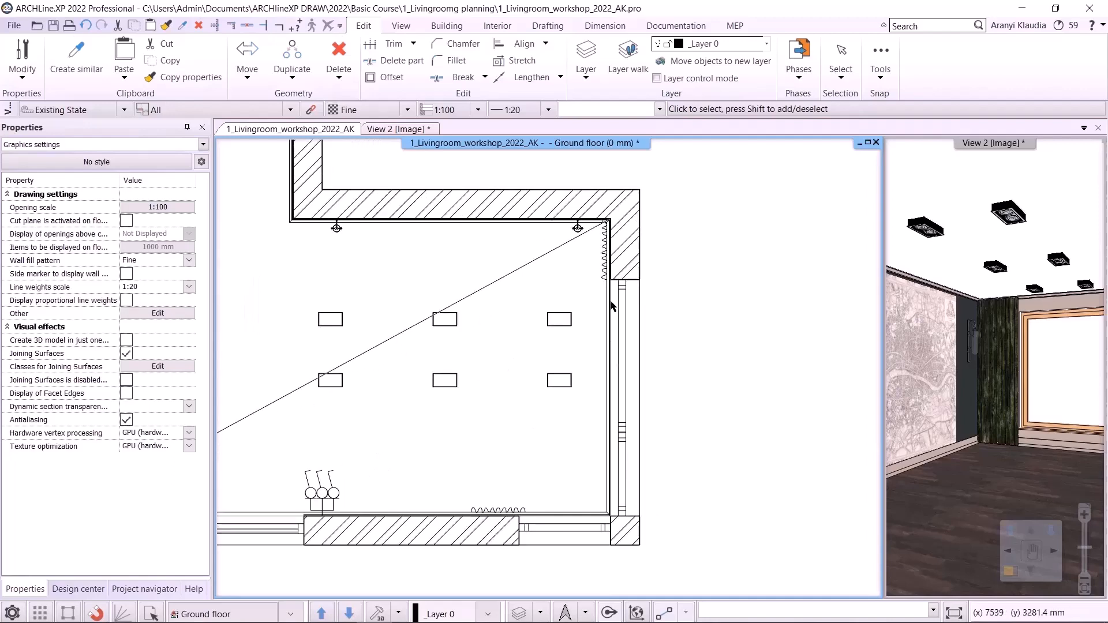
scroll(612, 306, up, 1)
click(584, 320)
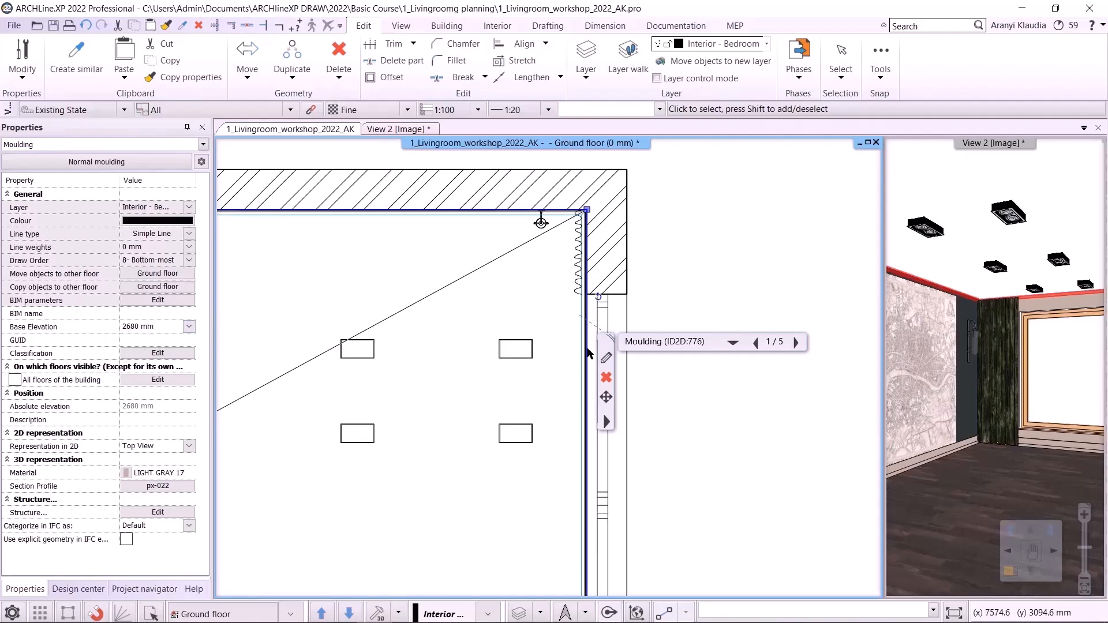
right_click(590, 354)
click(603, 358)
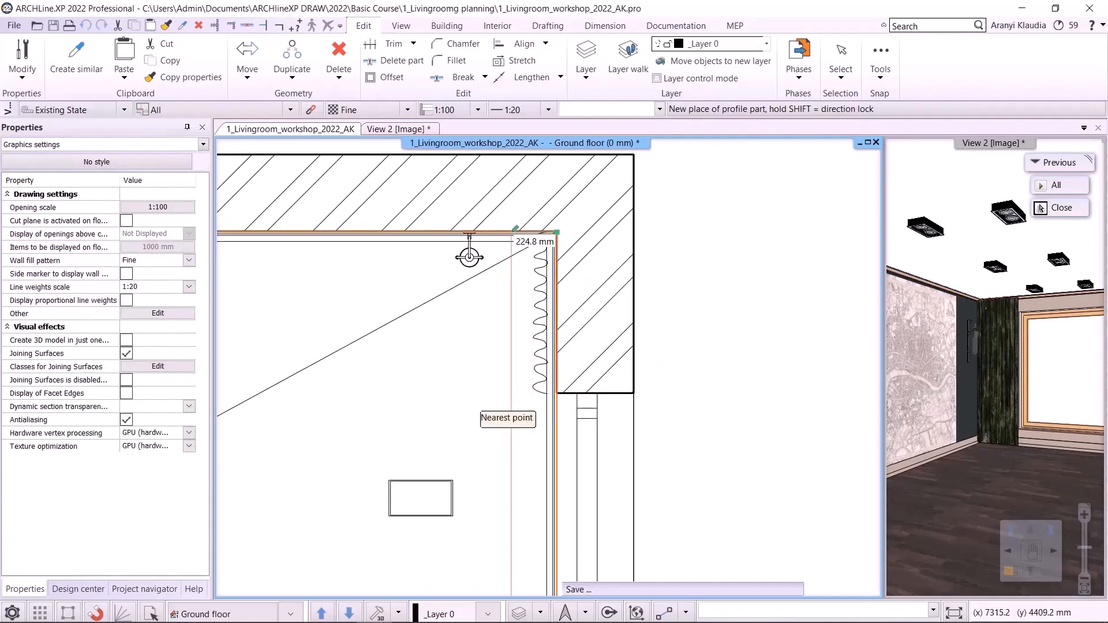
click(511, 407)
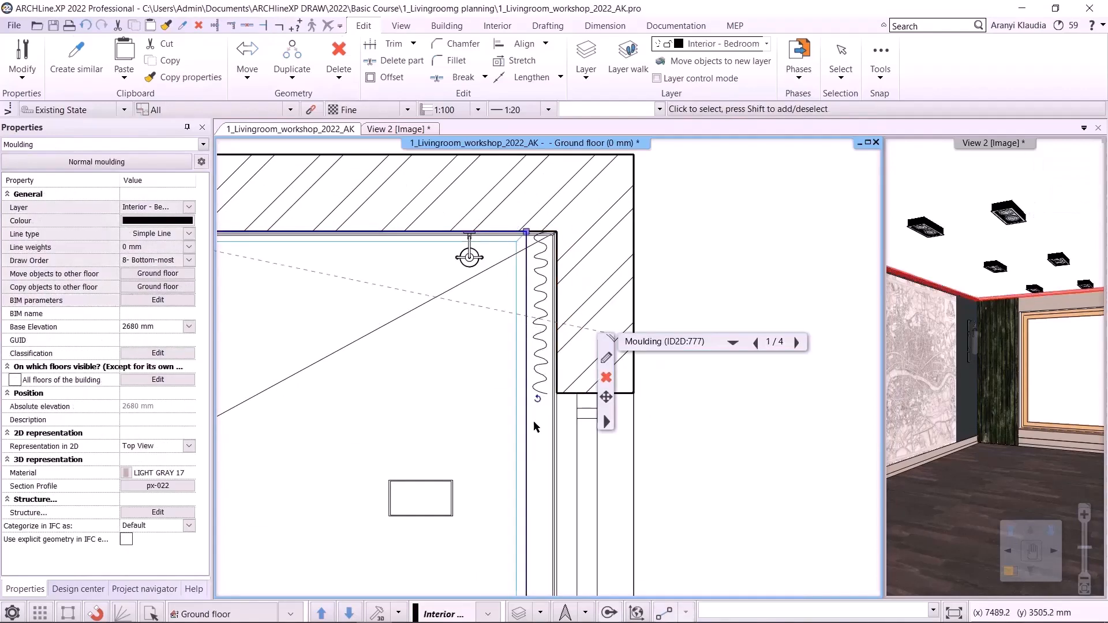
click(470, 431)
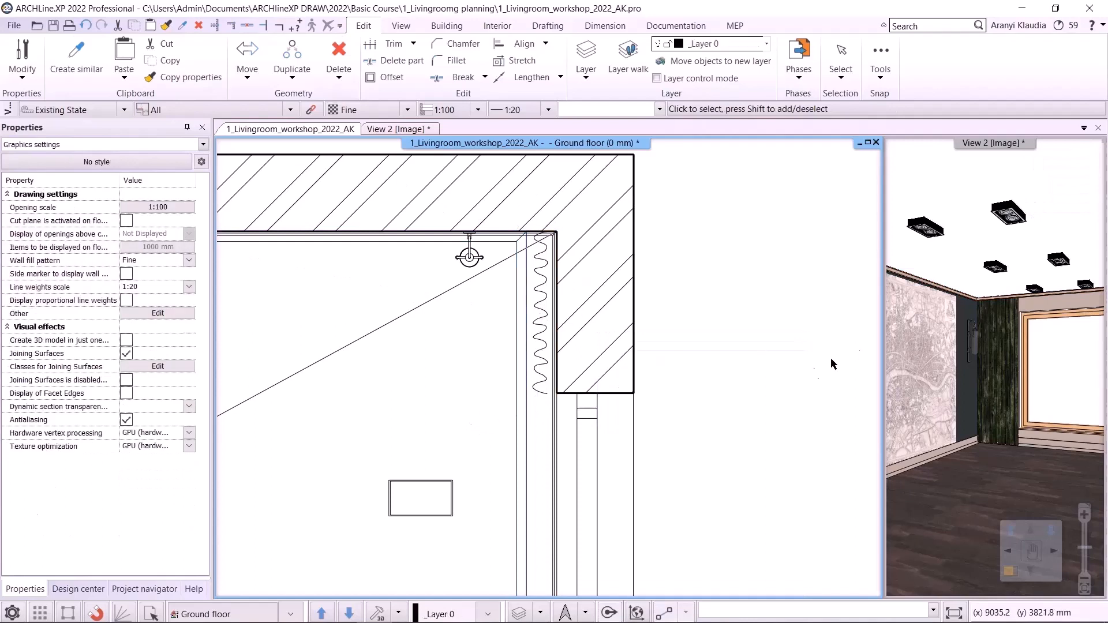
- Insert a node into the ceiling moulding's lower-wall segment near the curtain's left end
middle_drag(678, 483, 715, 246)
middle_drag(656, 466, 752, 163)
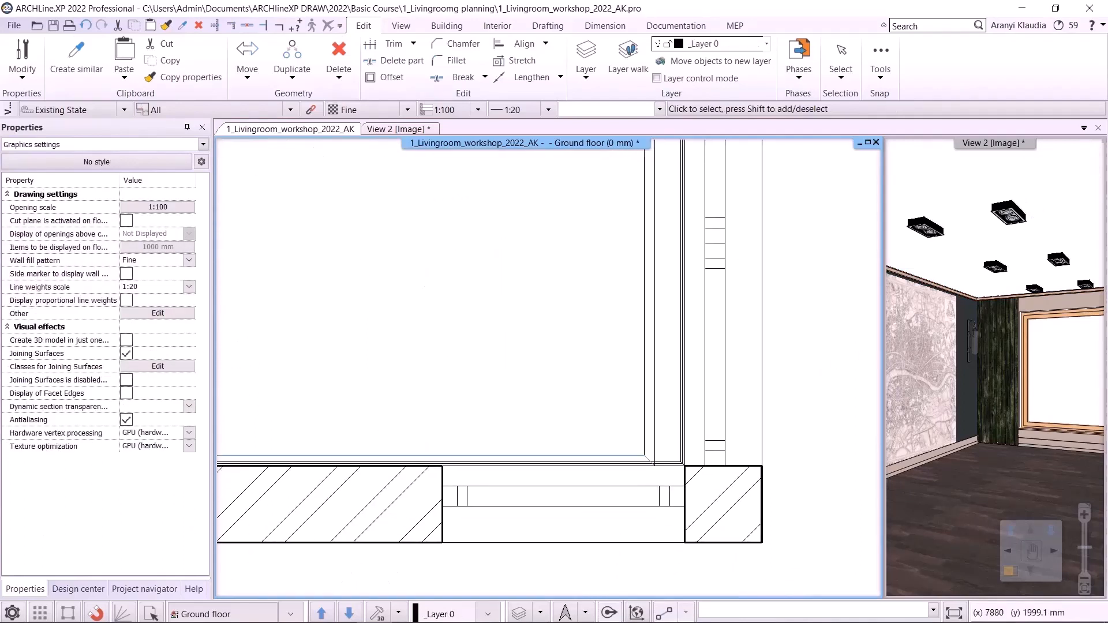
middle_drag(383, 449, 497, 458)
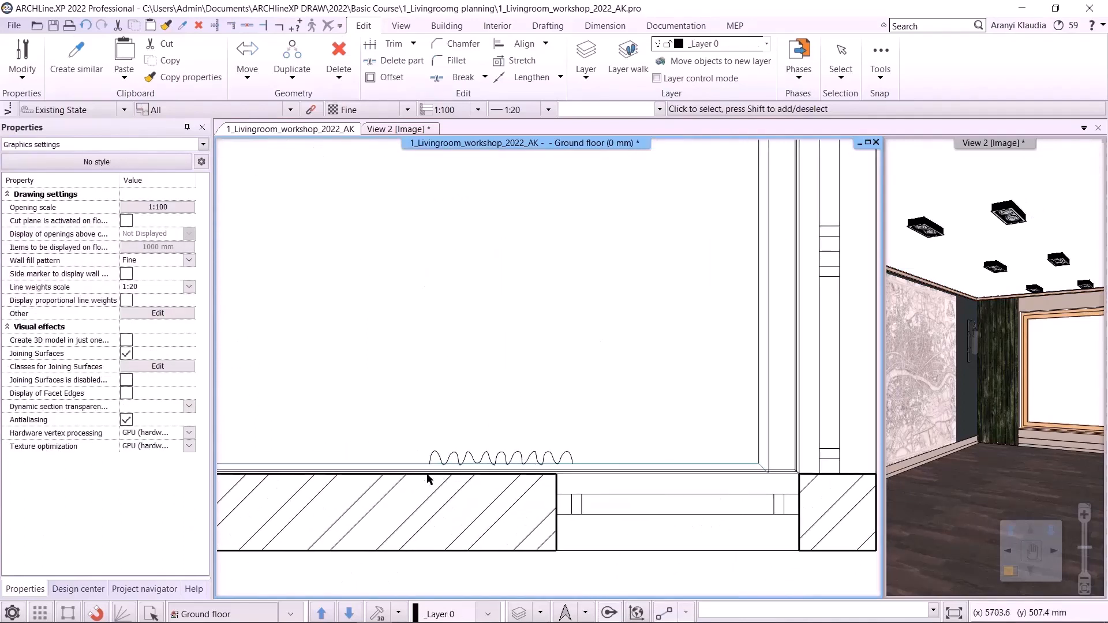
scroll(393, 467, down, 1)
middle_drag(274, 460, 338, 479)
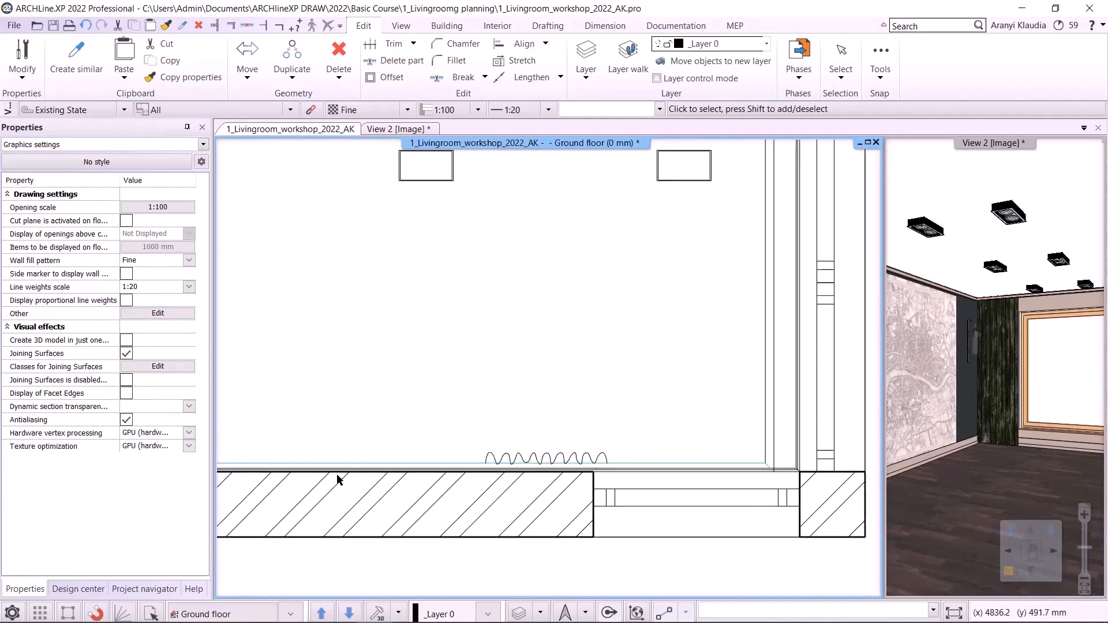
click(619, 469)
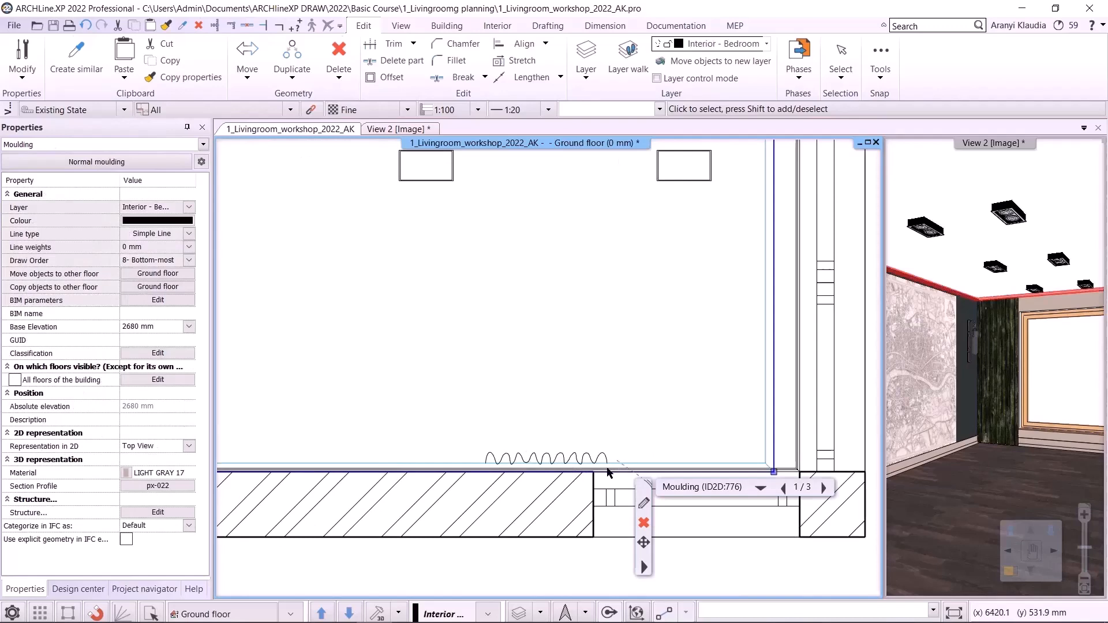
right_click(599, 476)
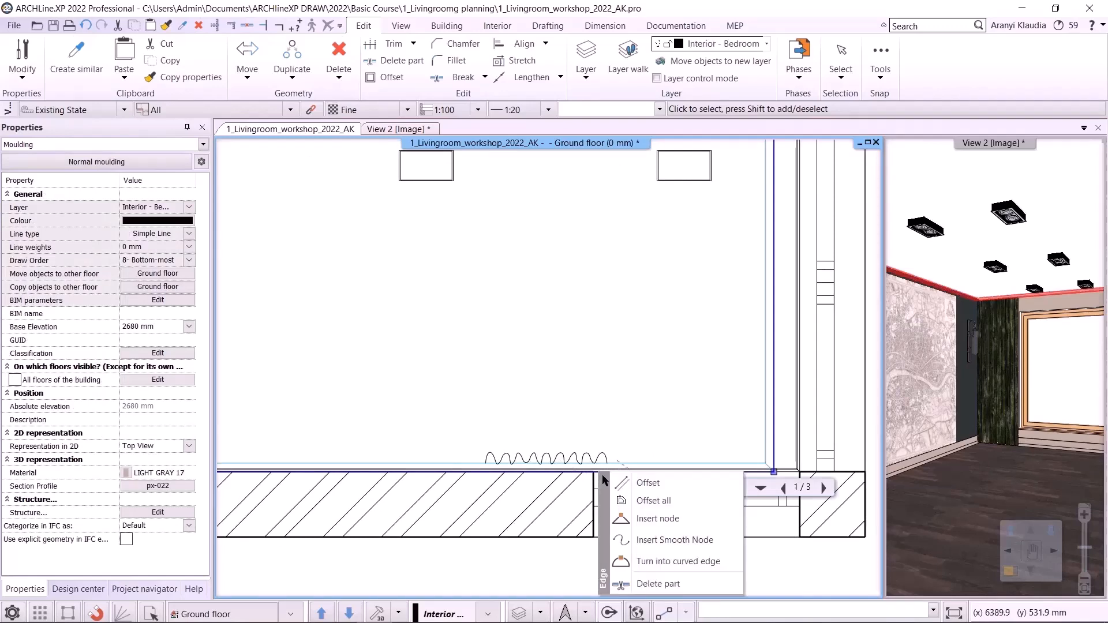
click(647, 518)
click(473, 472)
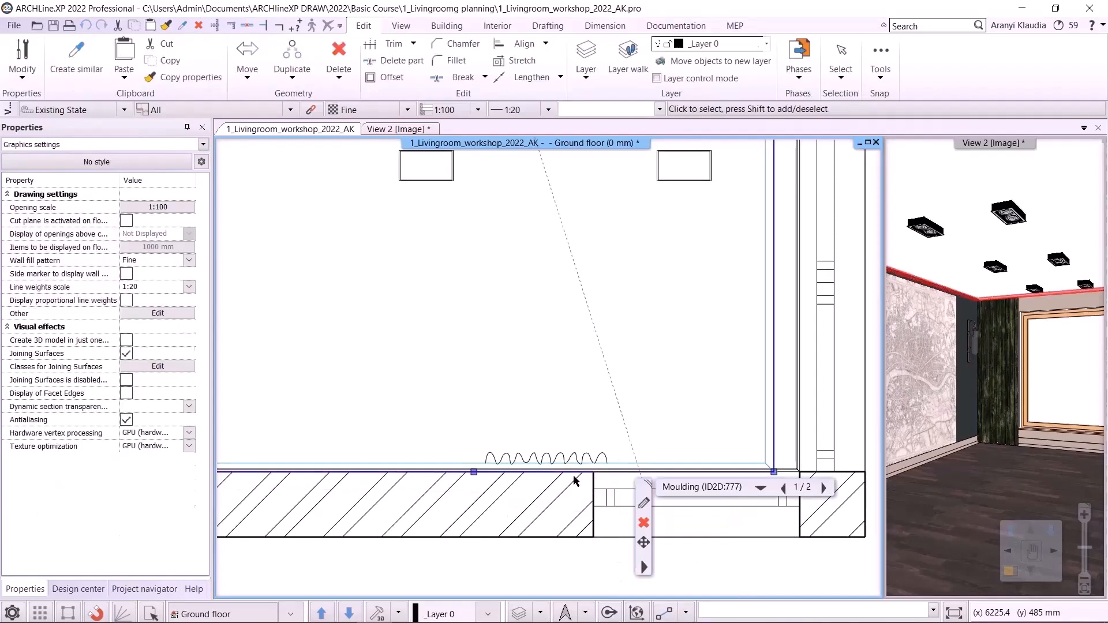
- Move the moulding's lower-wall part beyond the new node about 217 mm inward so it runs in front of the curtain
right_click(574, 480)
click(604, 485)
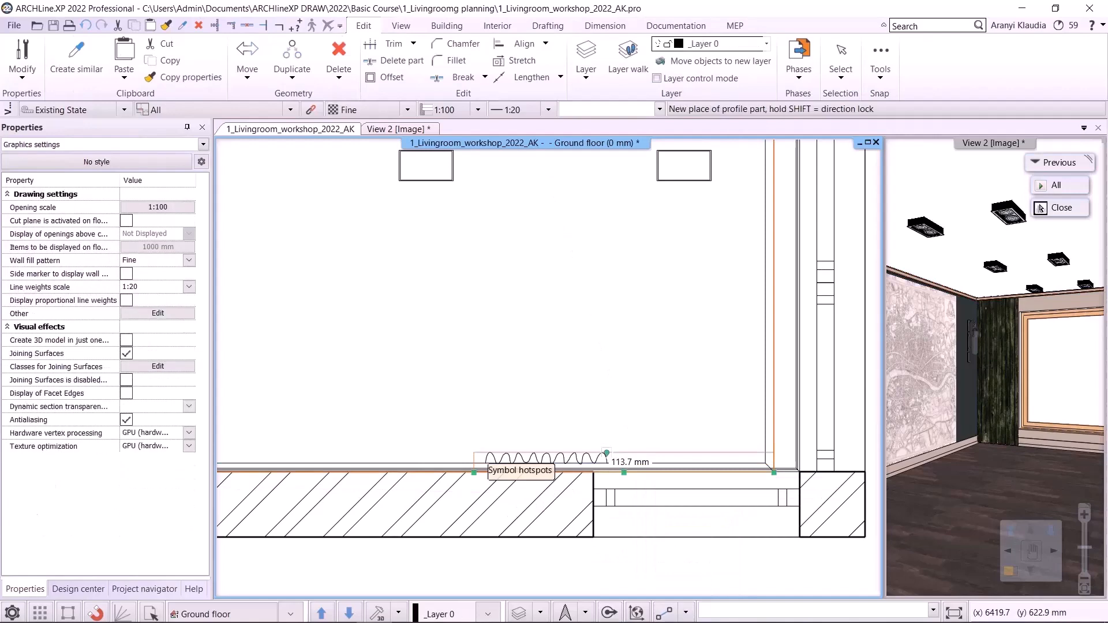
click(600, 434)
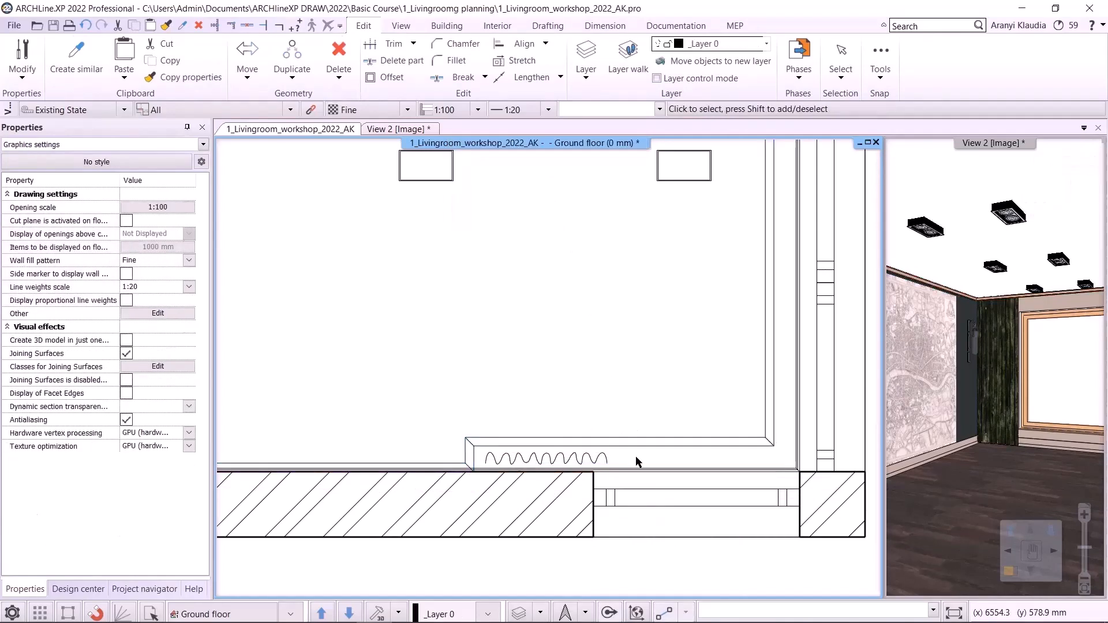
- In the 3D view, replace the orange window frame material with the Black colour from the Other colours category
click(393, 129)
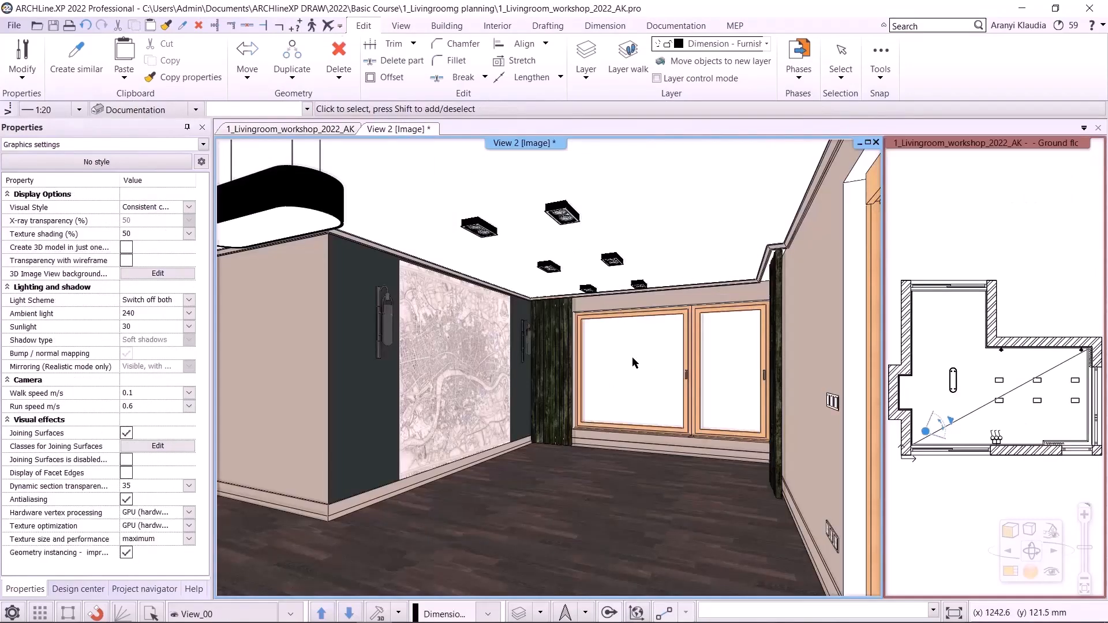
click(65, 587)
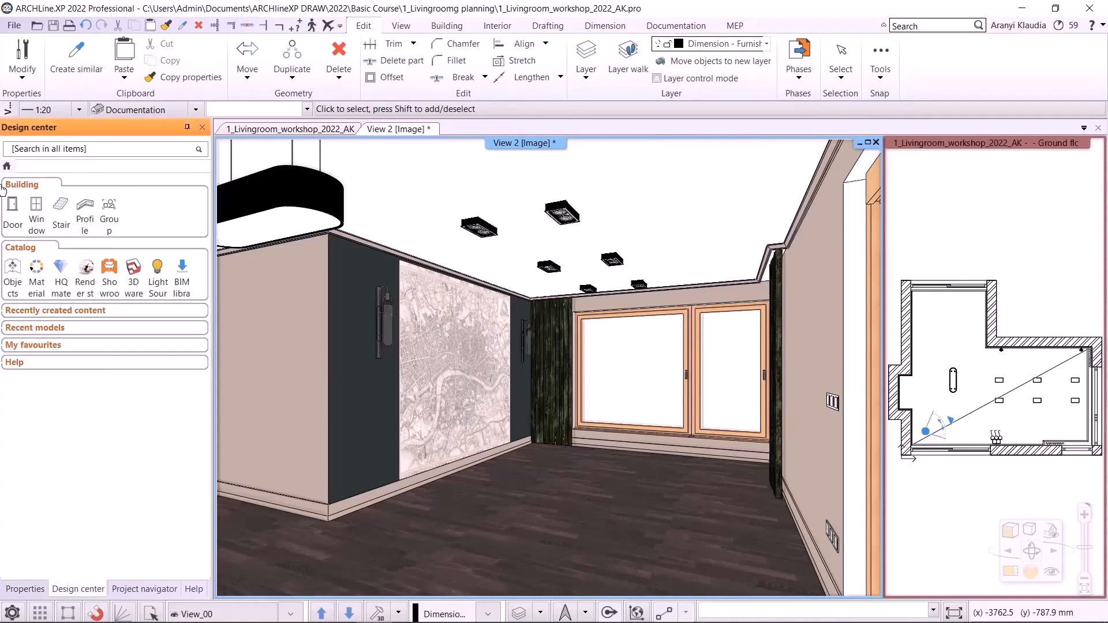
click(36, 271)
click(46, 286)
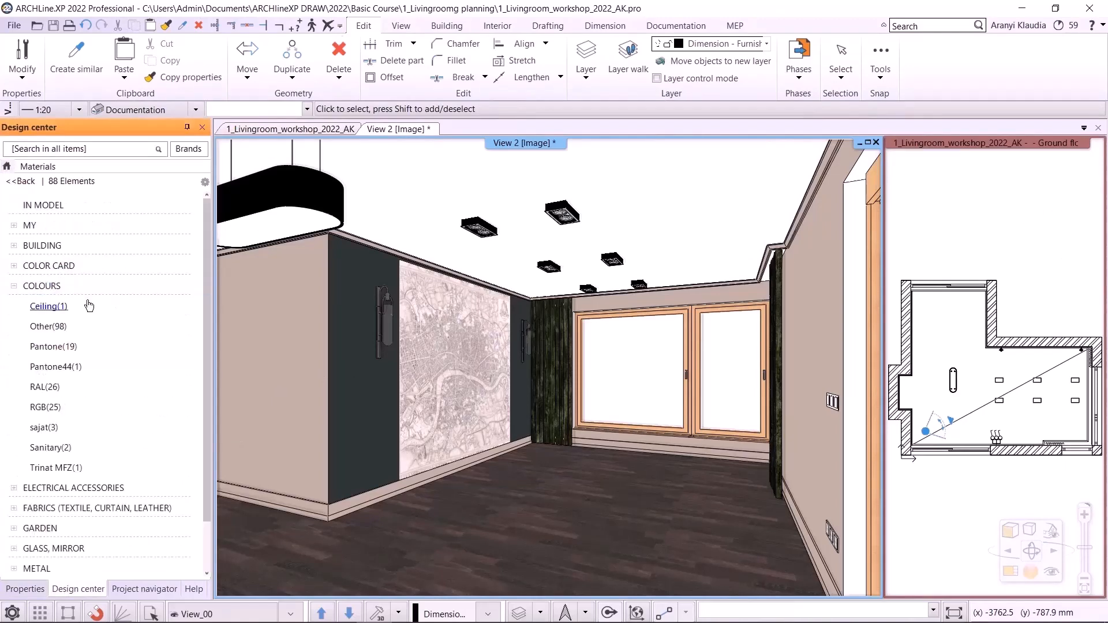
click(78, 325)
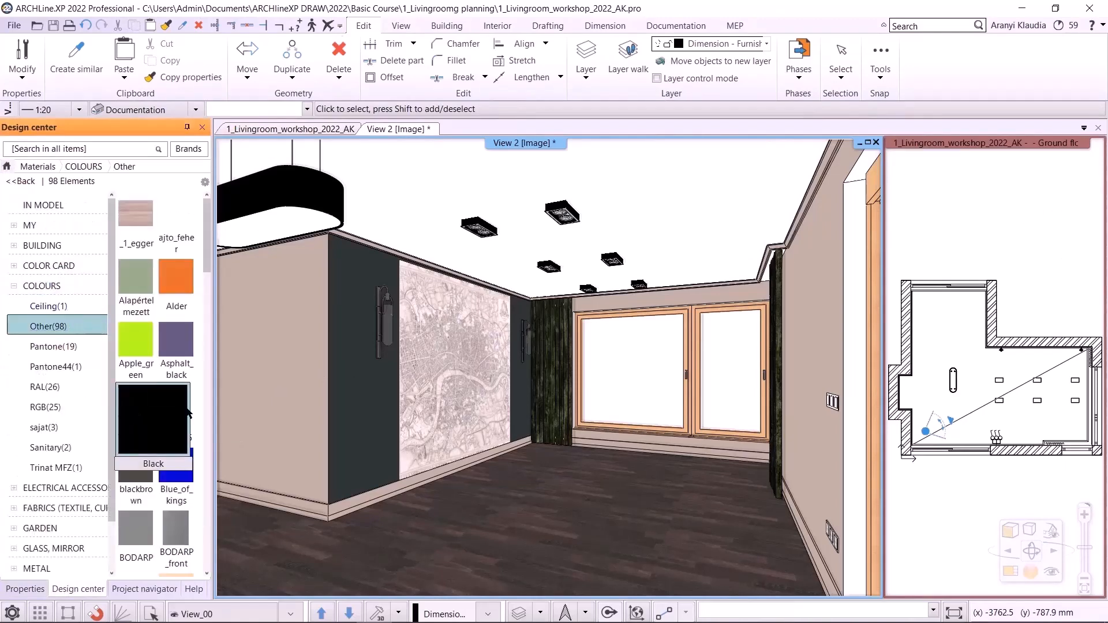
drag(187, 412, 693, 423)
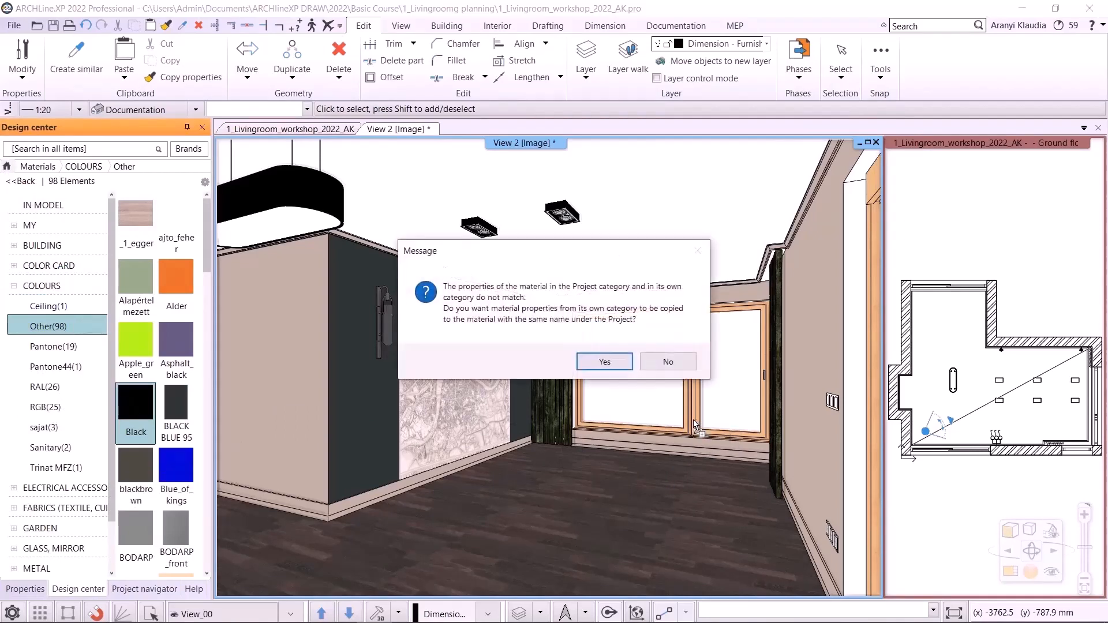
click(607, 369)
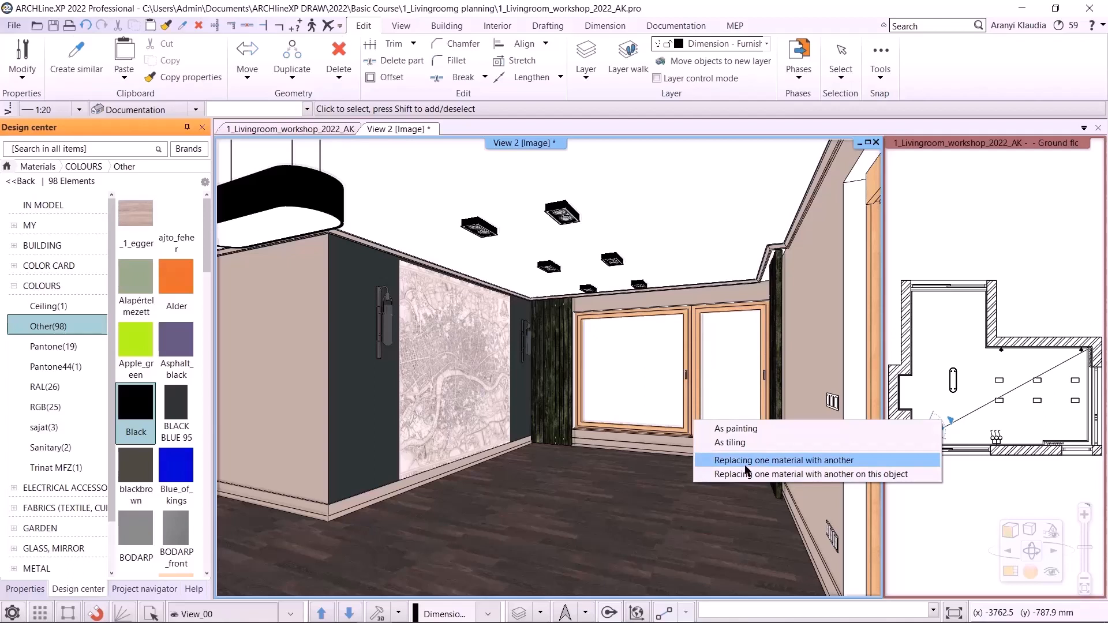
click(786, 461)
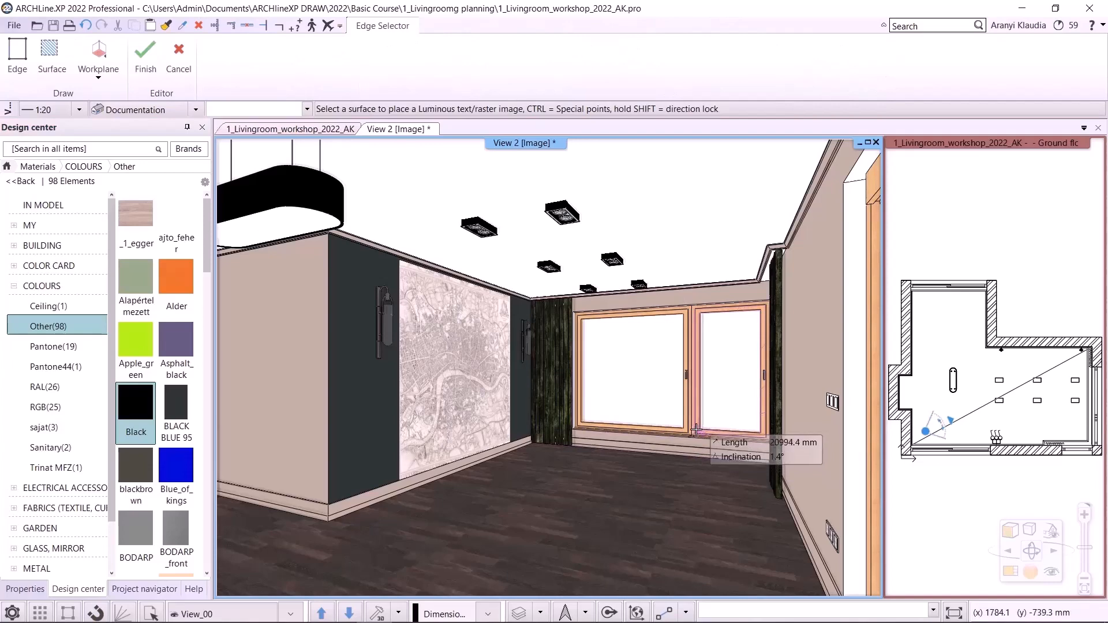
click(697, 430)
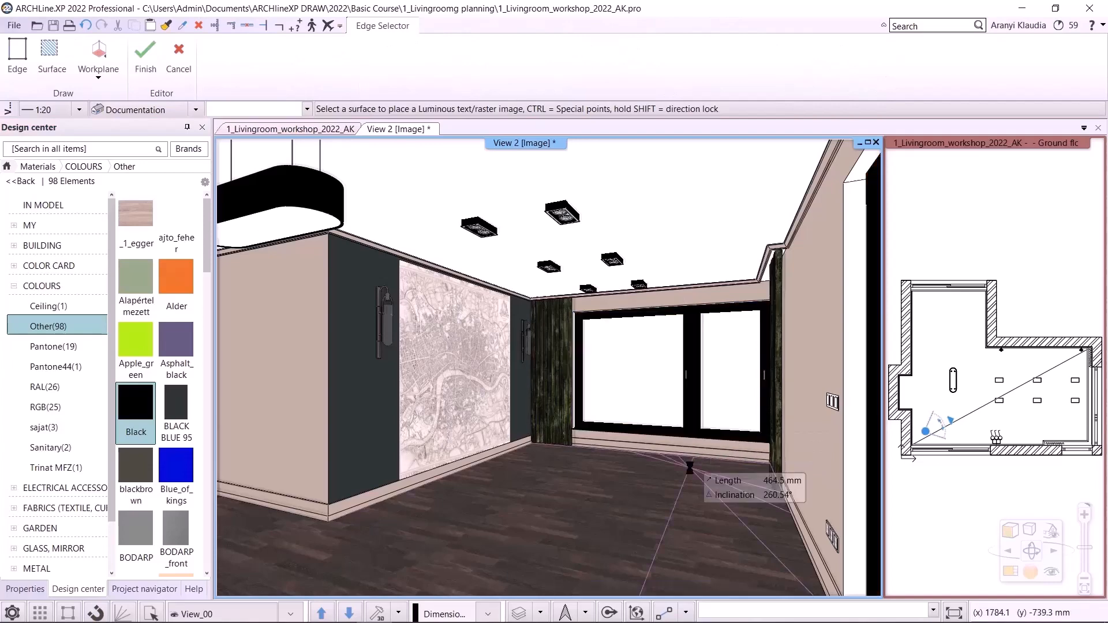
key(Escape)
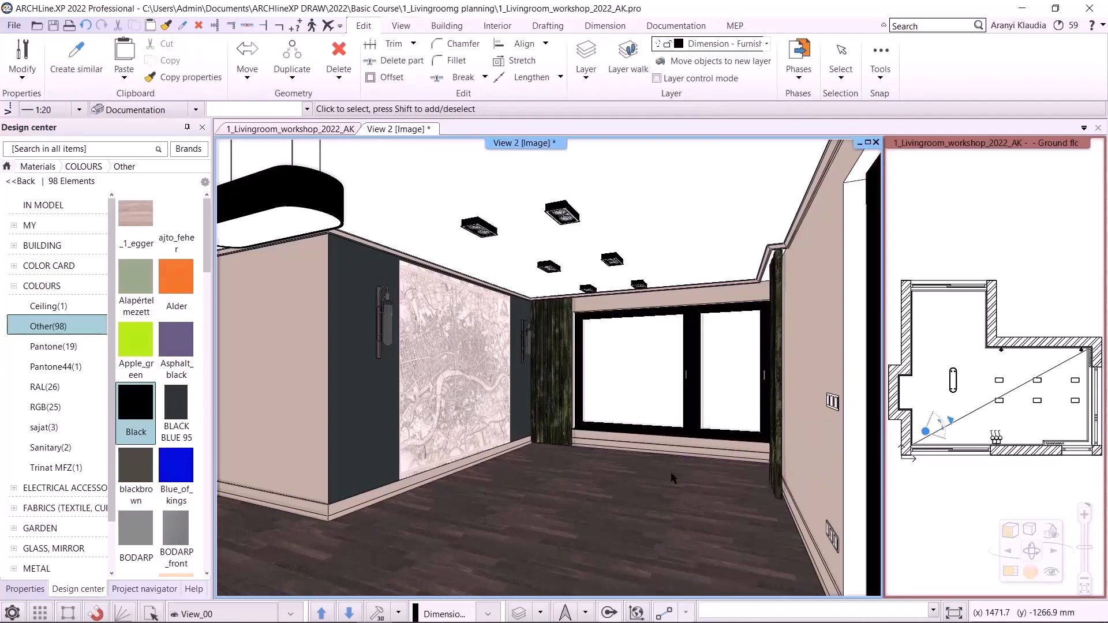
- Step through the saved 3D views to inspect the room from each camera position
click(350, 613)
click(349, 613)
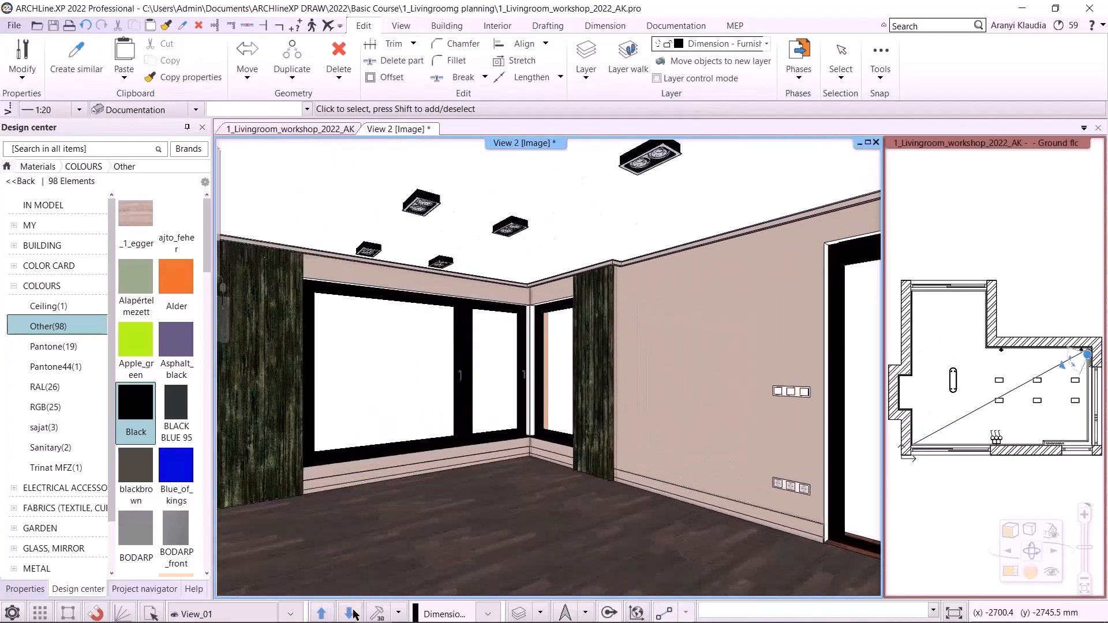
click(350, 614)
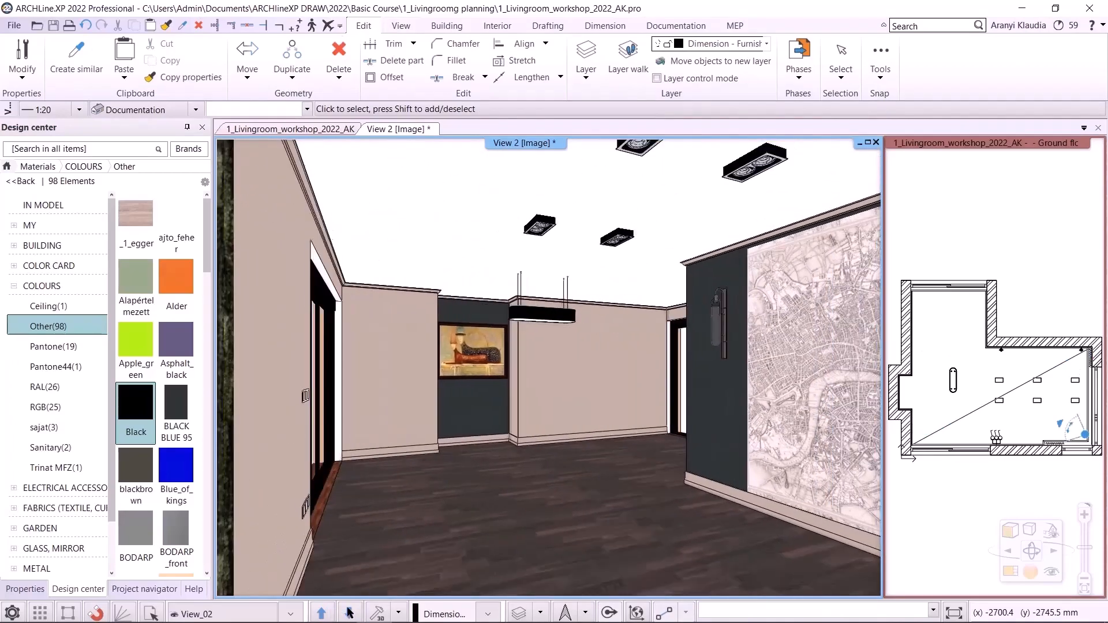
click(346, 613)
click(349, 613)
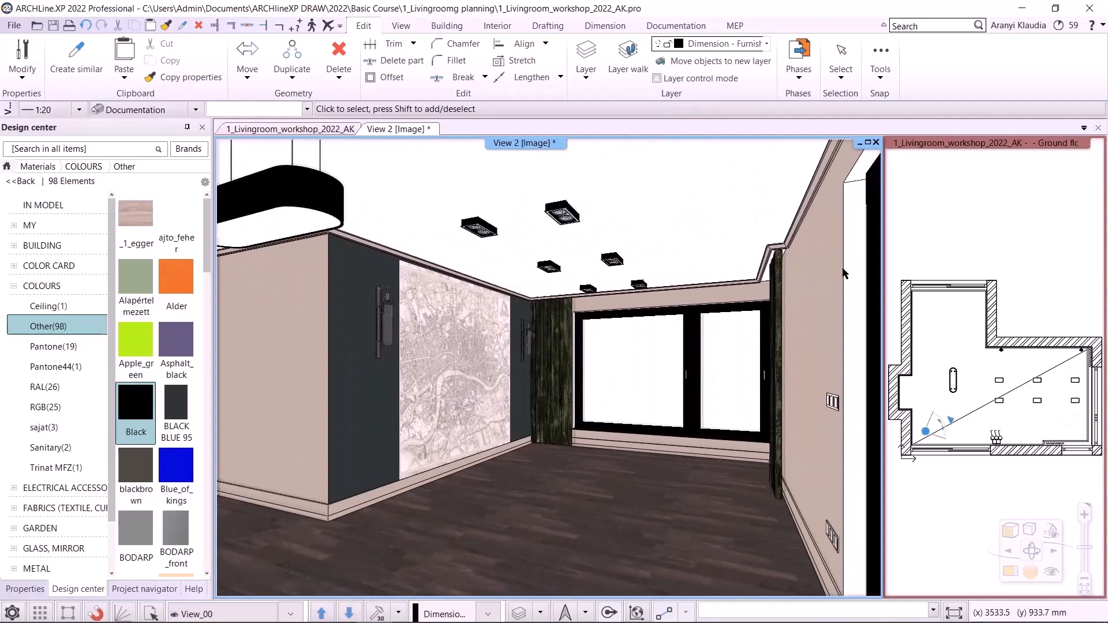
click(348, 613)
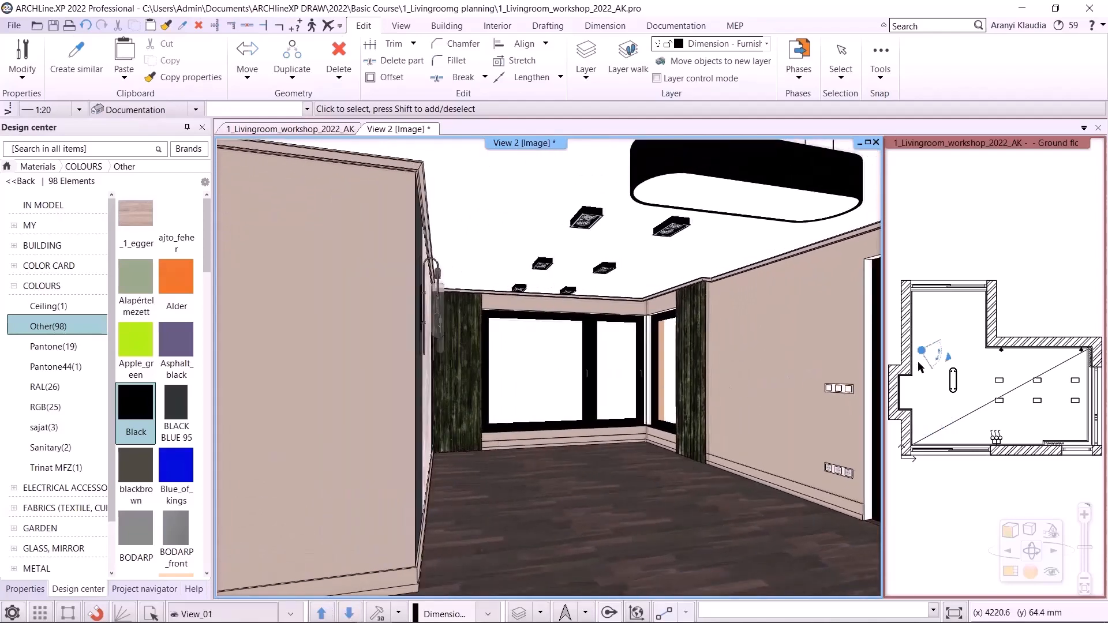
- Join the two windows meeting at the lower-right wall corner into a single corner opening
drag(951, 361, 1035, 402)
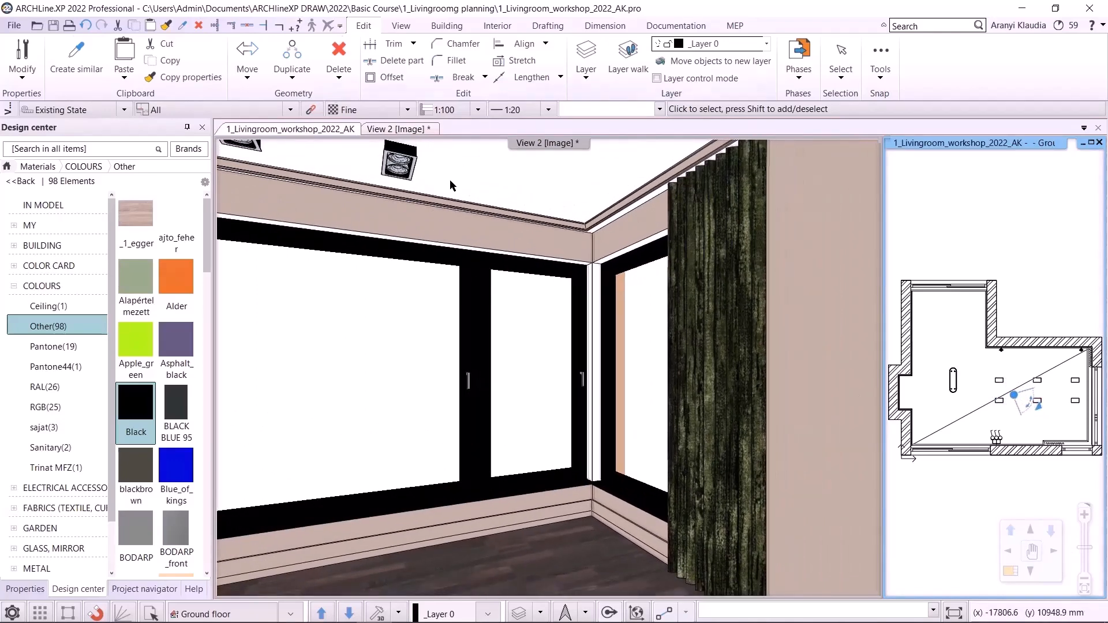
click(412, 130)
click(306, 130)
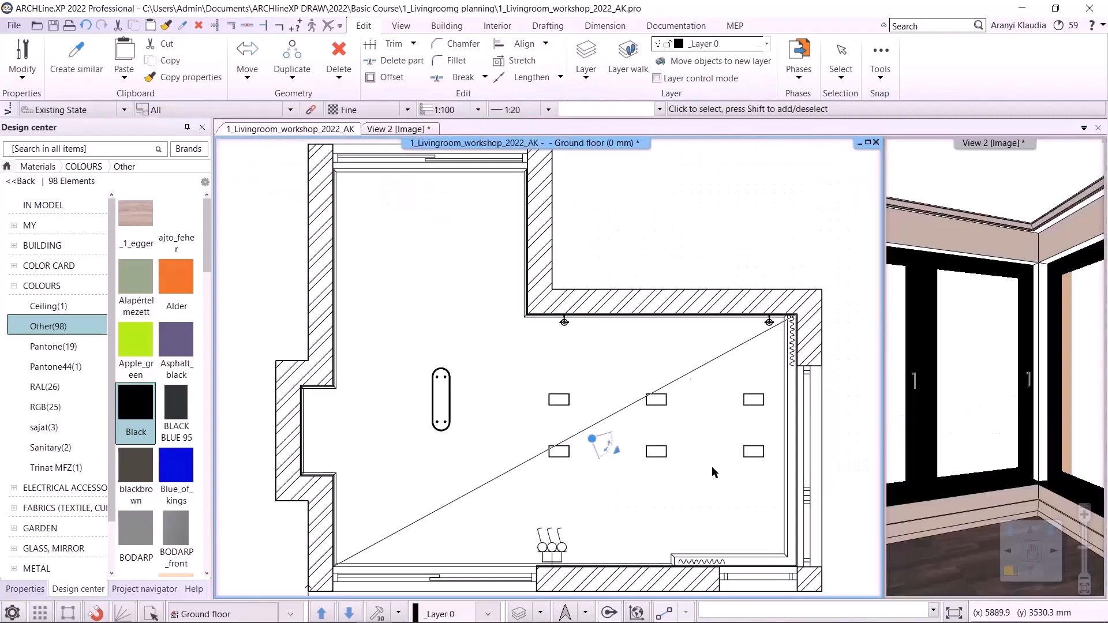
middle_drag(712, 513, 645, 410)
scroll(645, 410, up, 3)
click(639, 424)
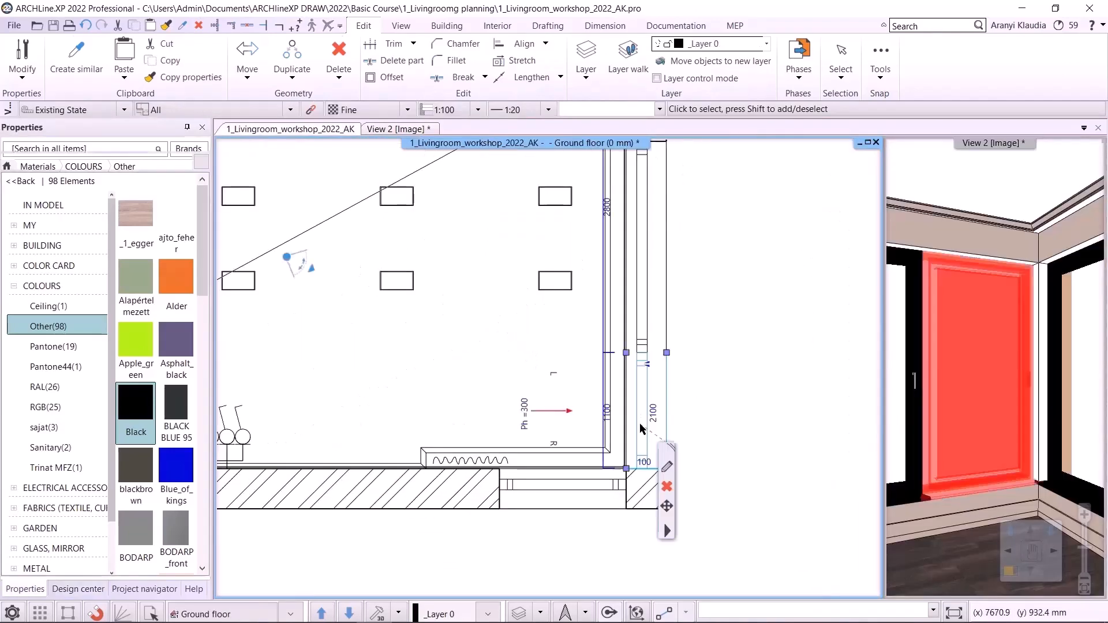
right_click(668, 530)
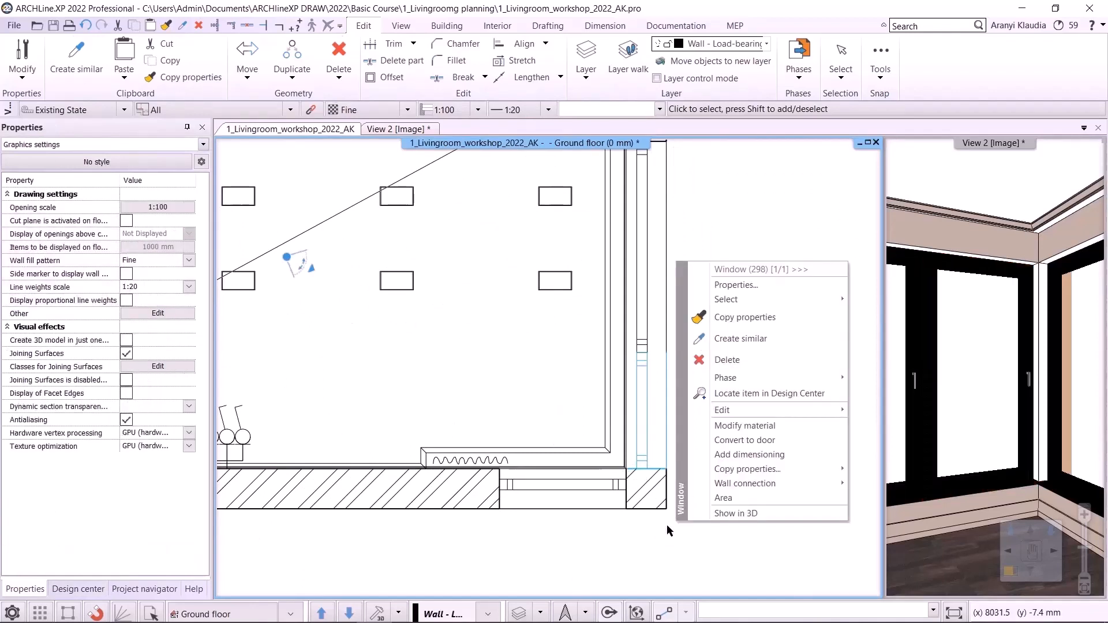
mouse_move(789, 411)
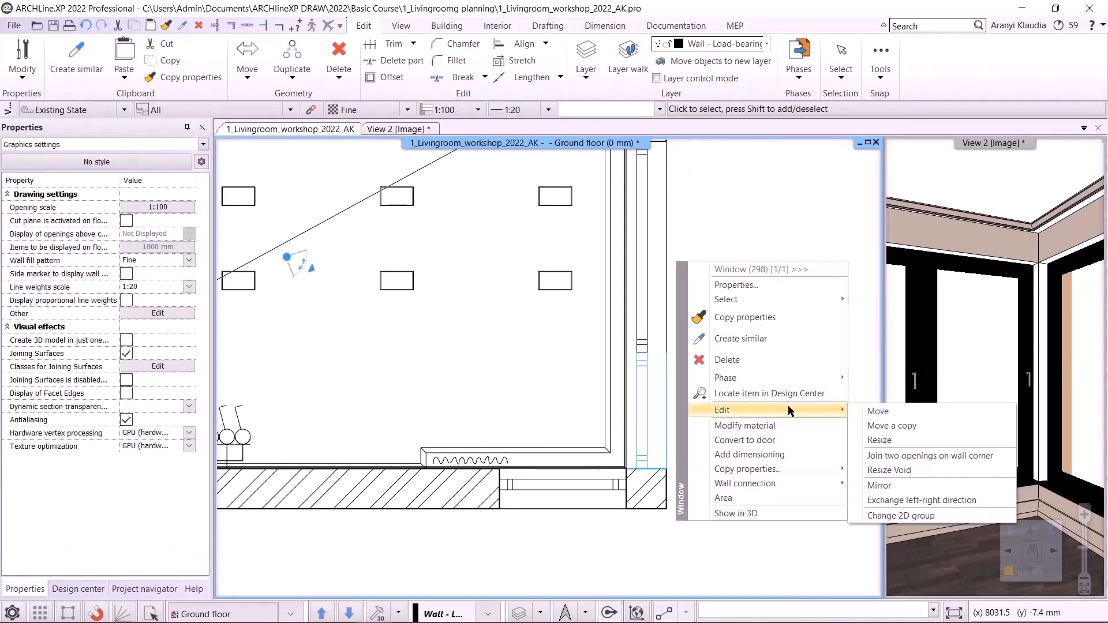
click(880, 457)
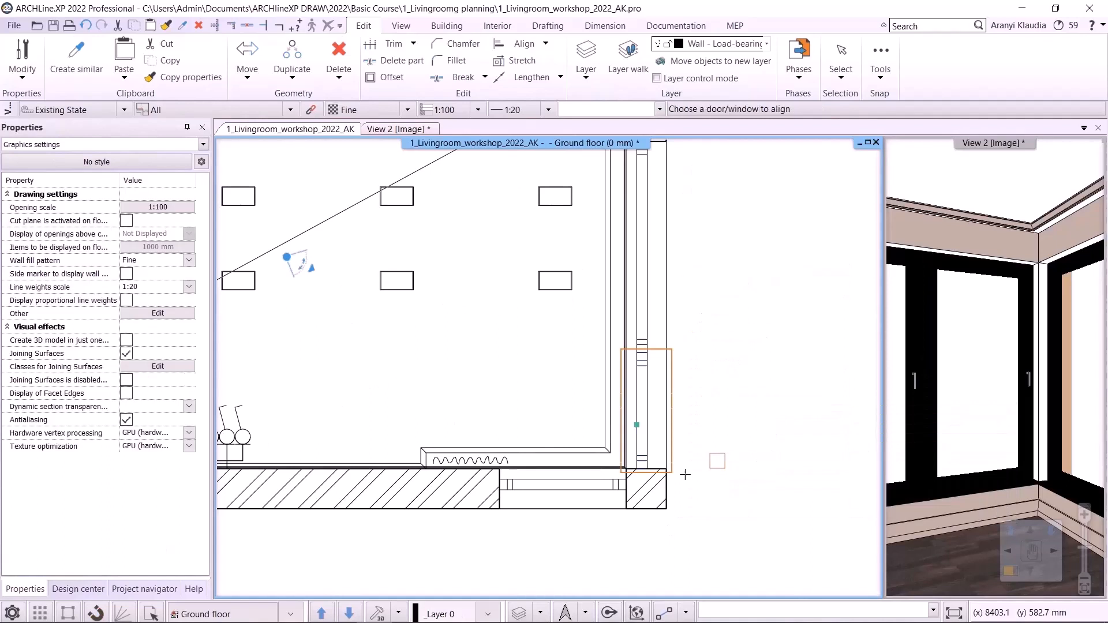
click(612, 497)
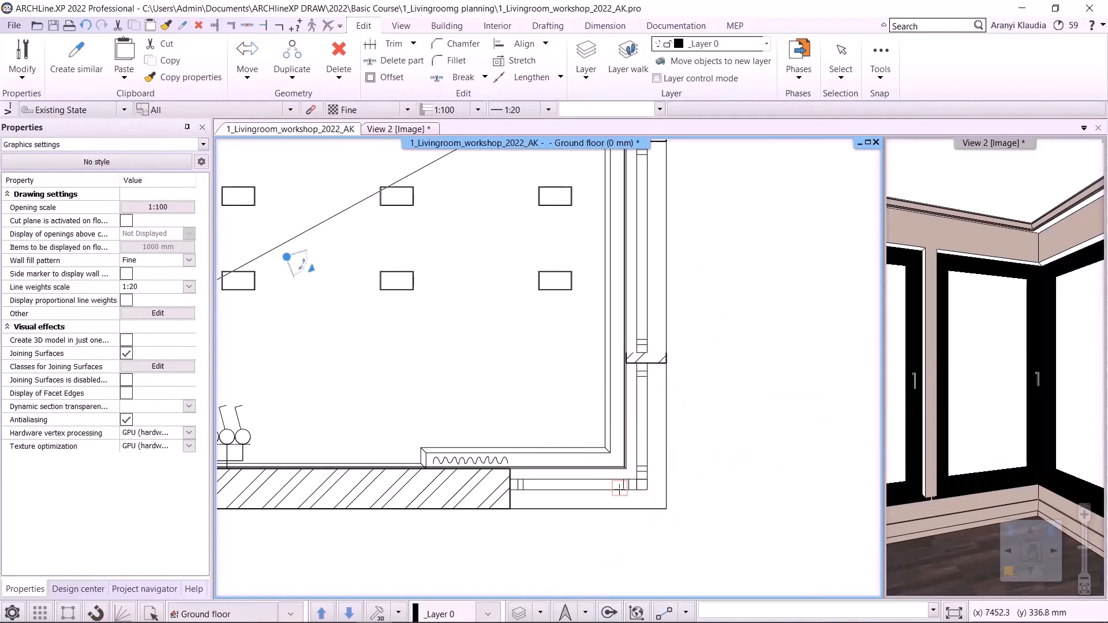
- Change the size of the right-wall window by moving its upper end to a new position
click(550, 481)
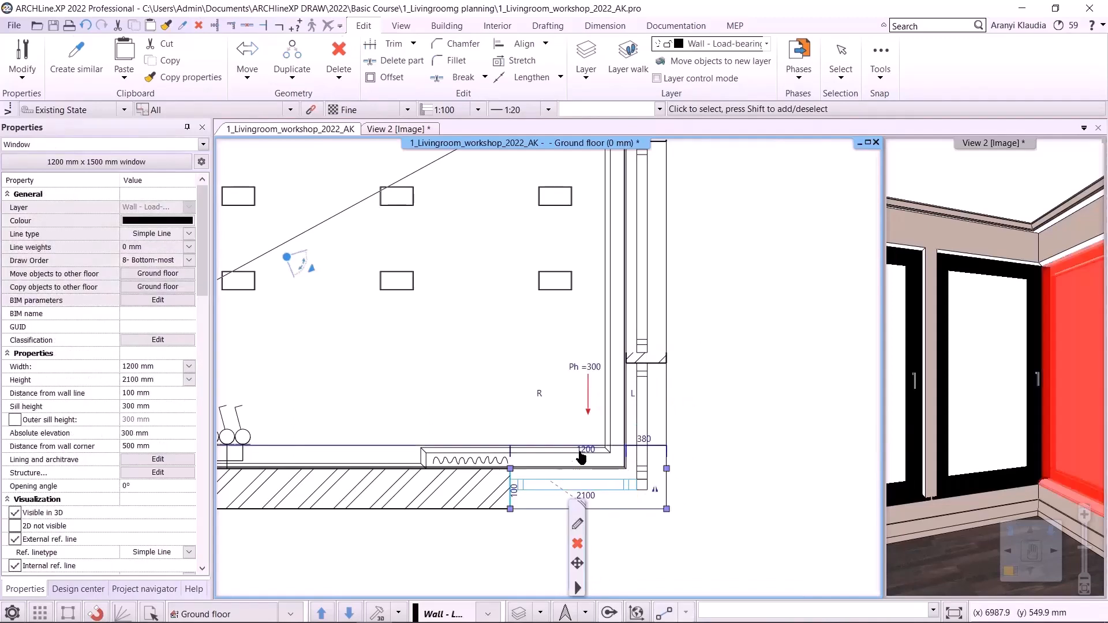
click(645, 403)
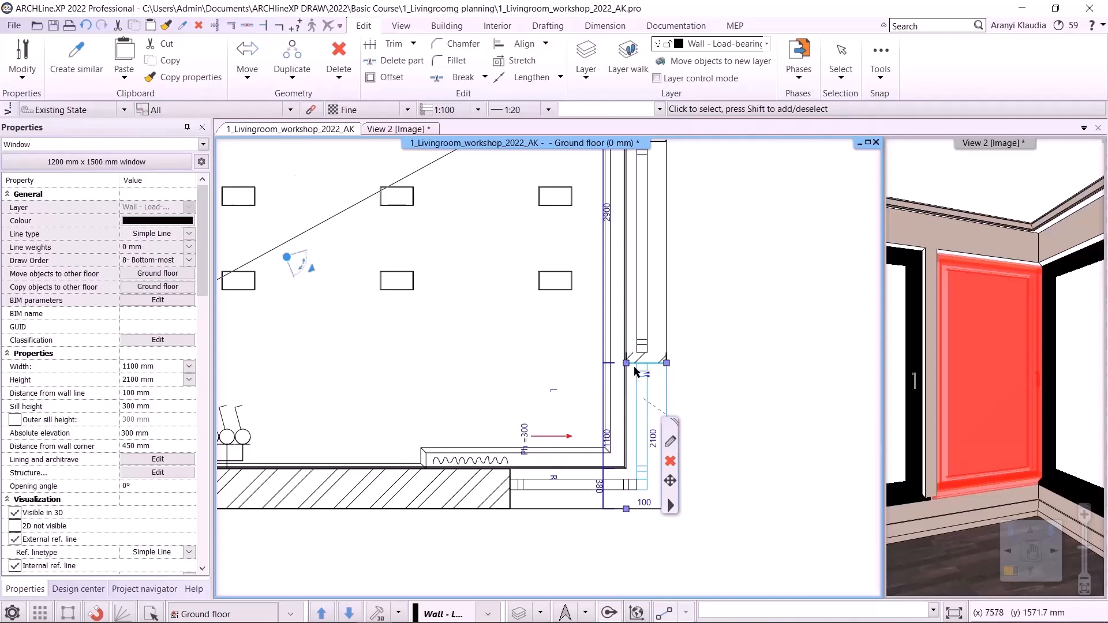
scroll(637, 372, up, 1)
click(612, 366)
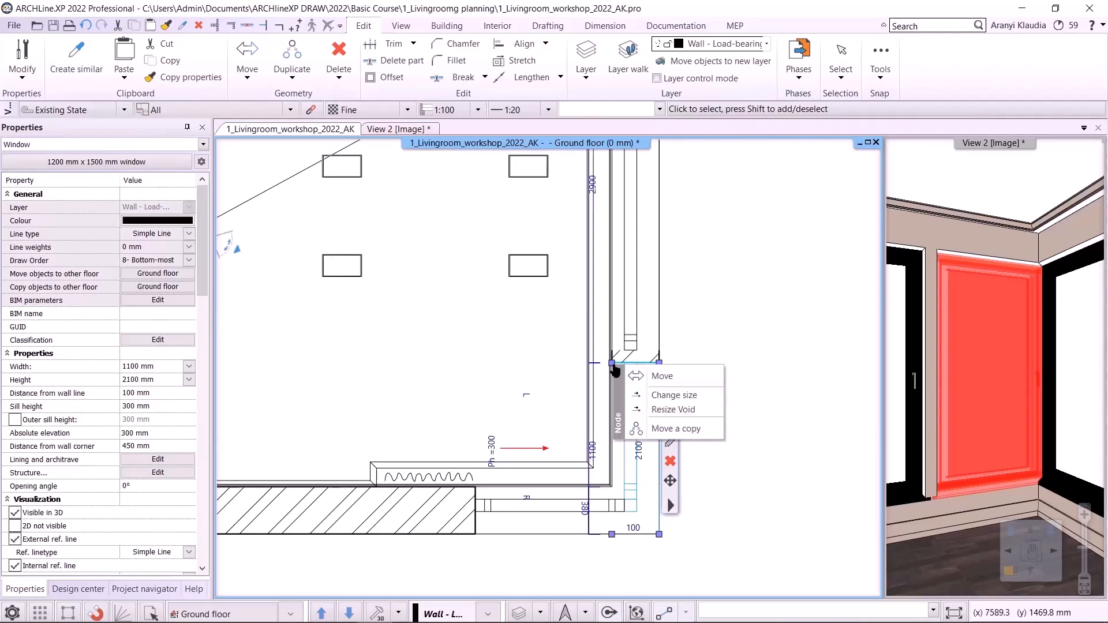
click(648, 398)
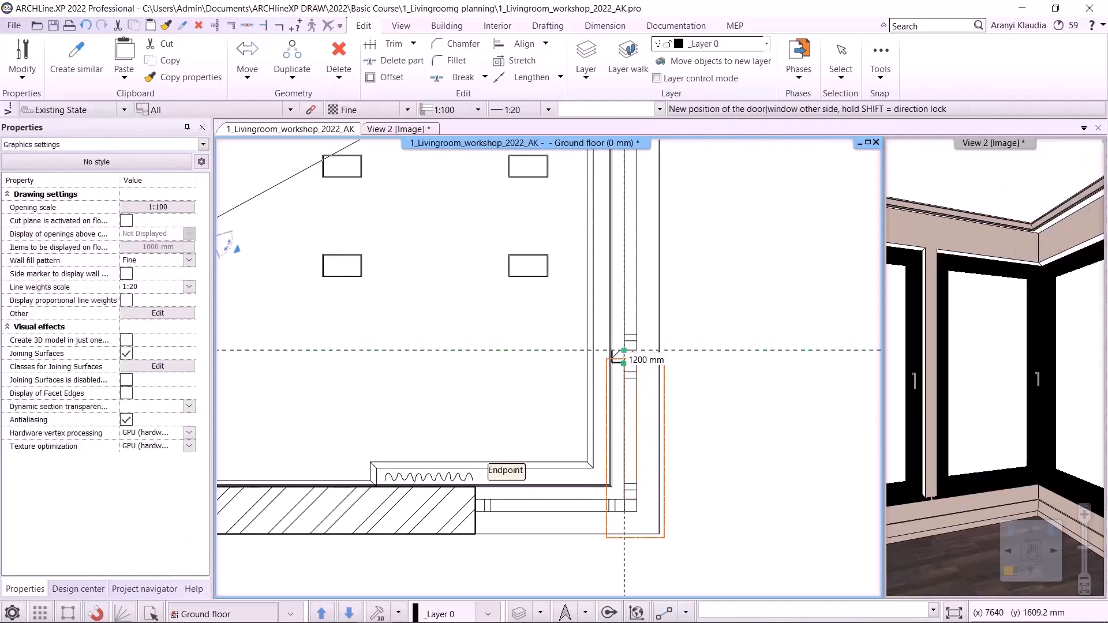
click(639, 439)
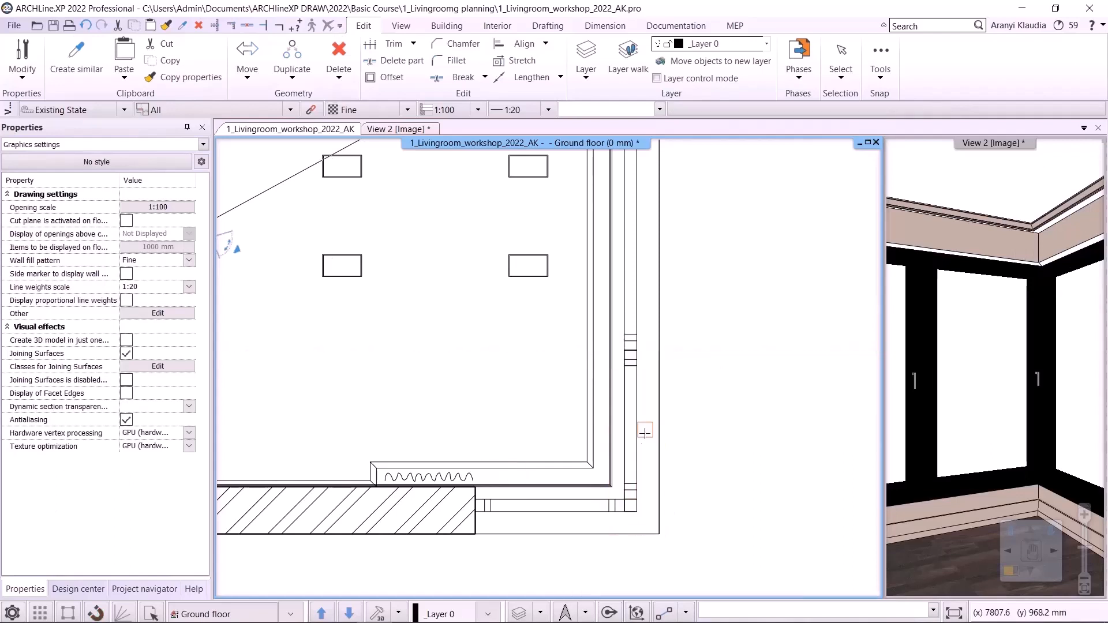
- Look up the material used on the wall surface beside the corner window in the 3D view
scroll(548, 380, down, 2)
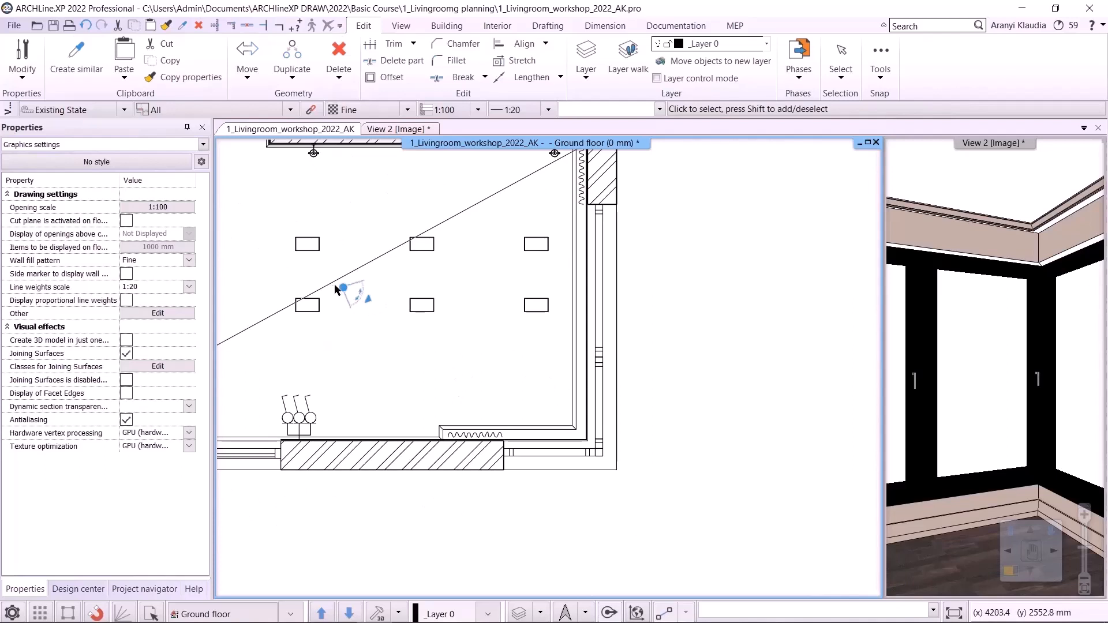
drag(340, 293, 278, 244)
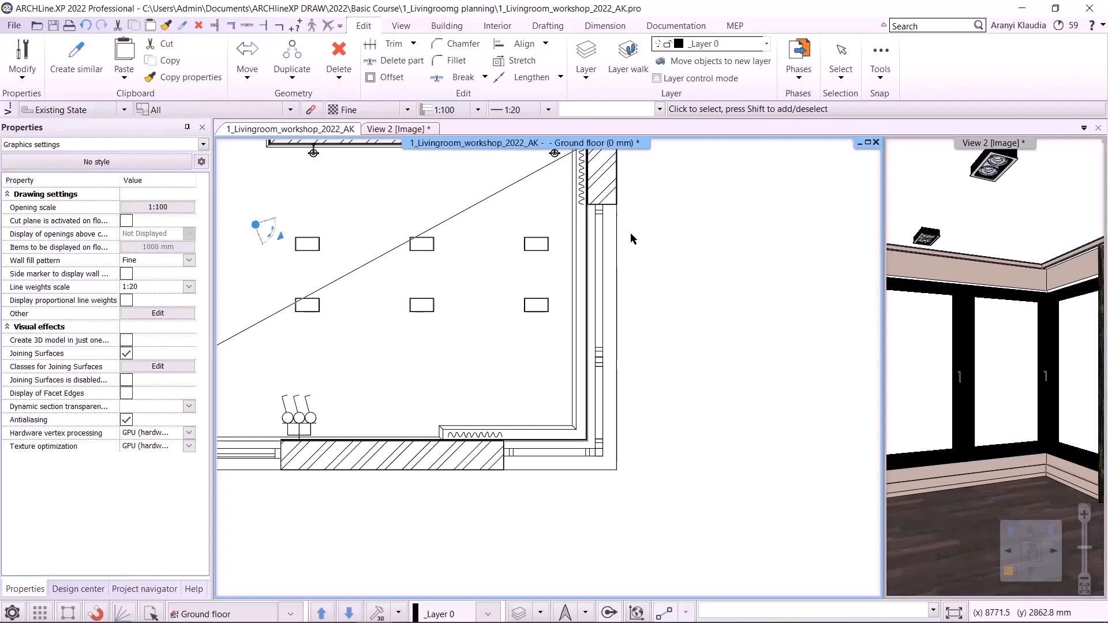
click(374, 129)
scroll(592, 337, up, 5)
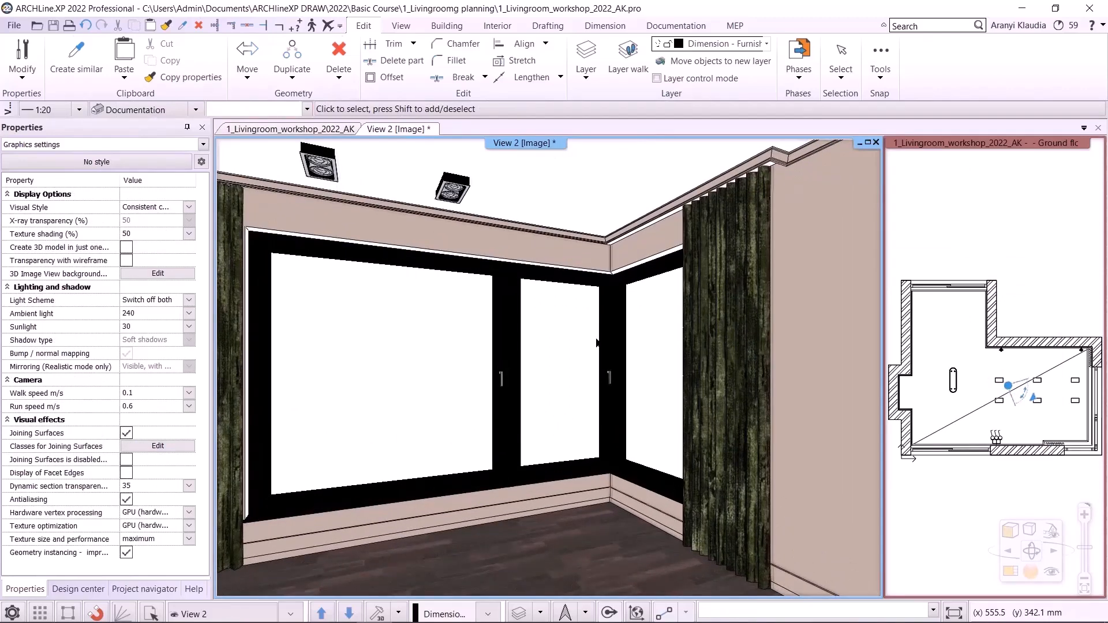
right_click(572, 260)
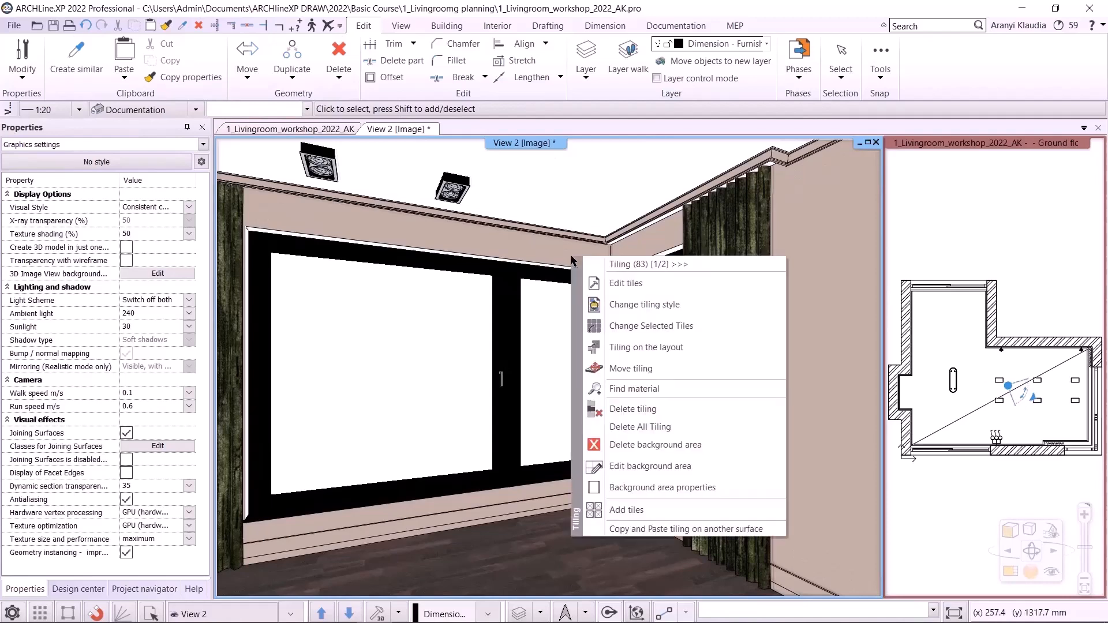
click(628, 391)
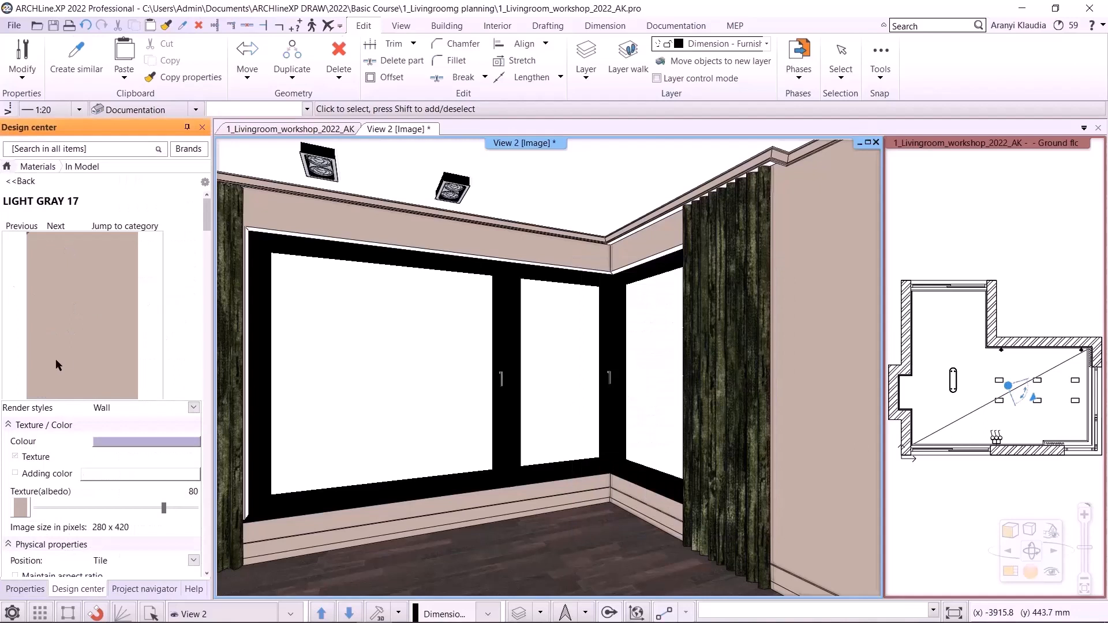
- Try to paint the window reveal with the Light Gray 17 material from the Design center
mouse_move(55, 359)
mouse_down()
mouse_move(509, 301)
mouse_move(629, 271)
mouse_up()
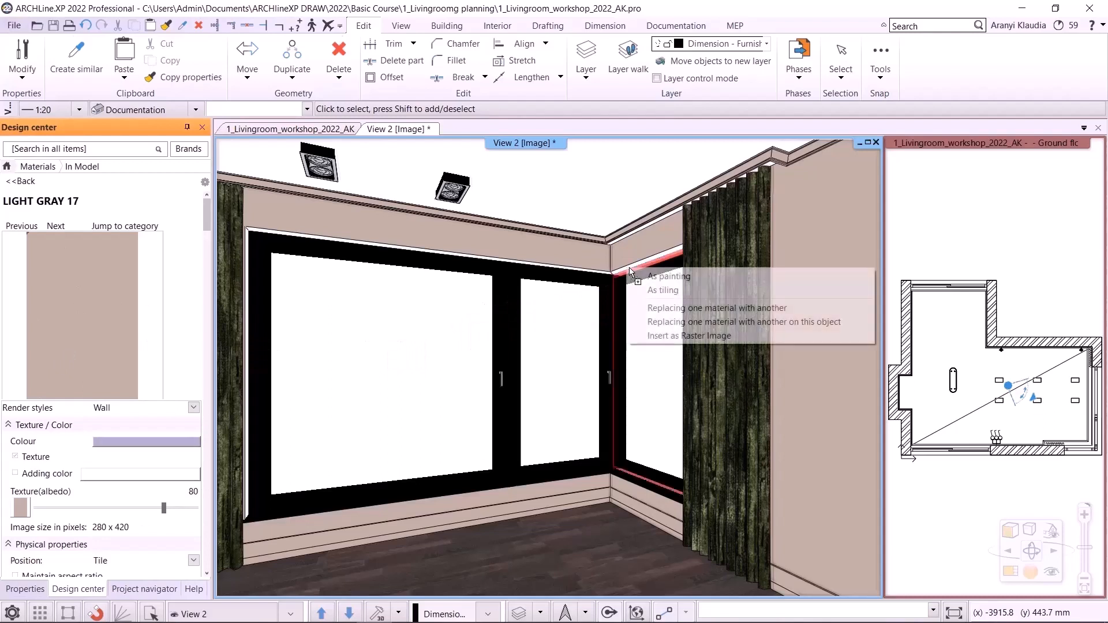
click(667, 277)
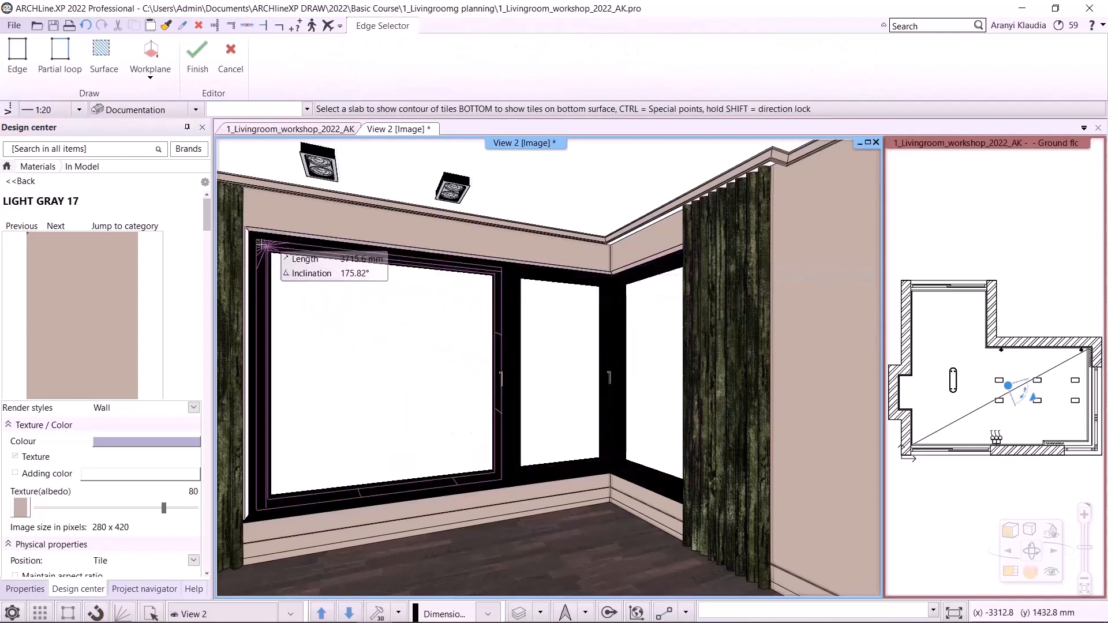
click(247, 241)
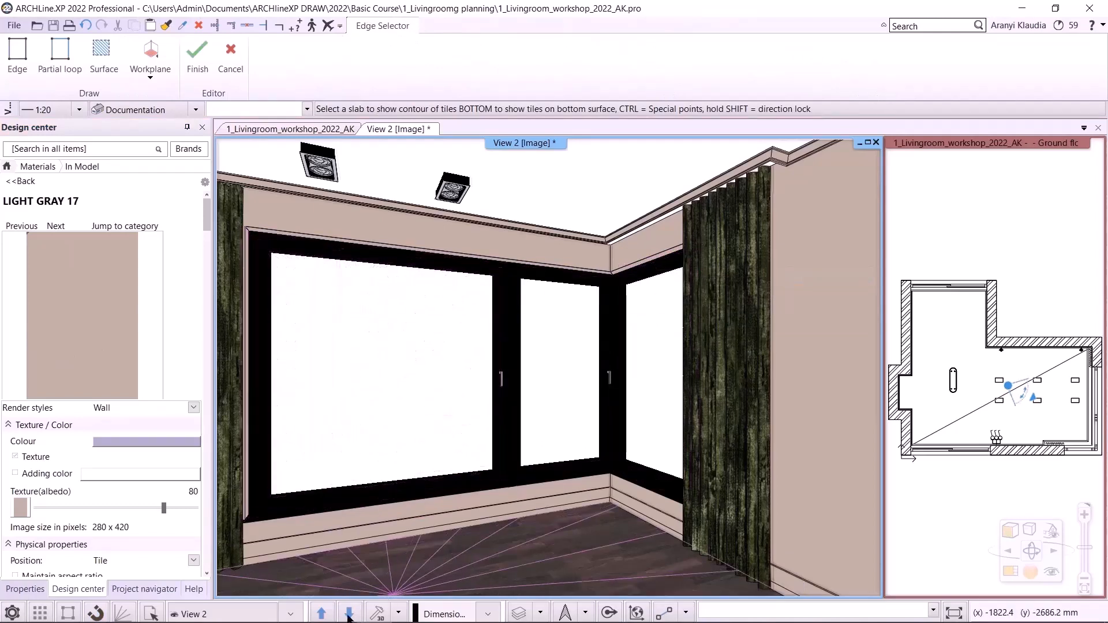
click(327, 612)
click(329, 614)
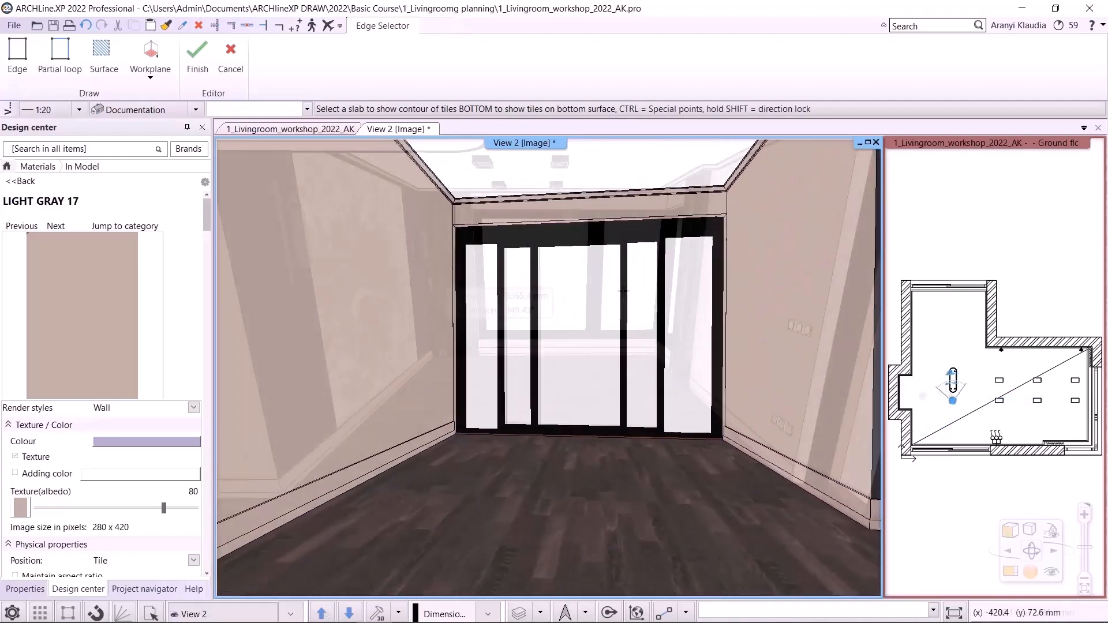
key(Escape)
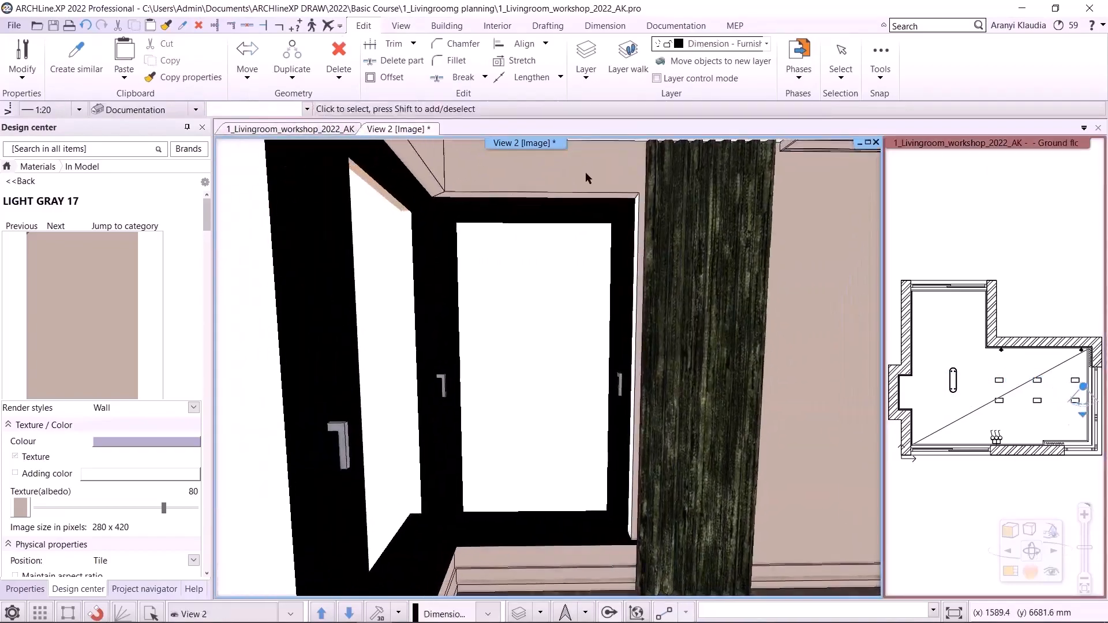
drag(82, 314, 677, 250)
click(677, 250)
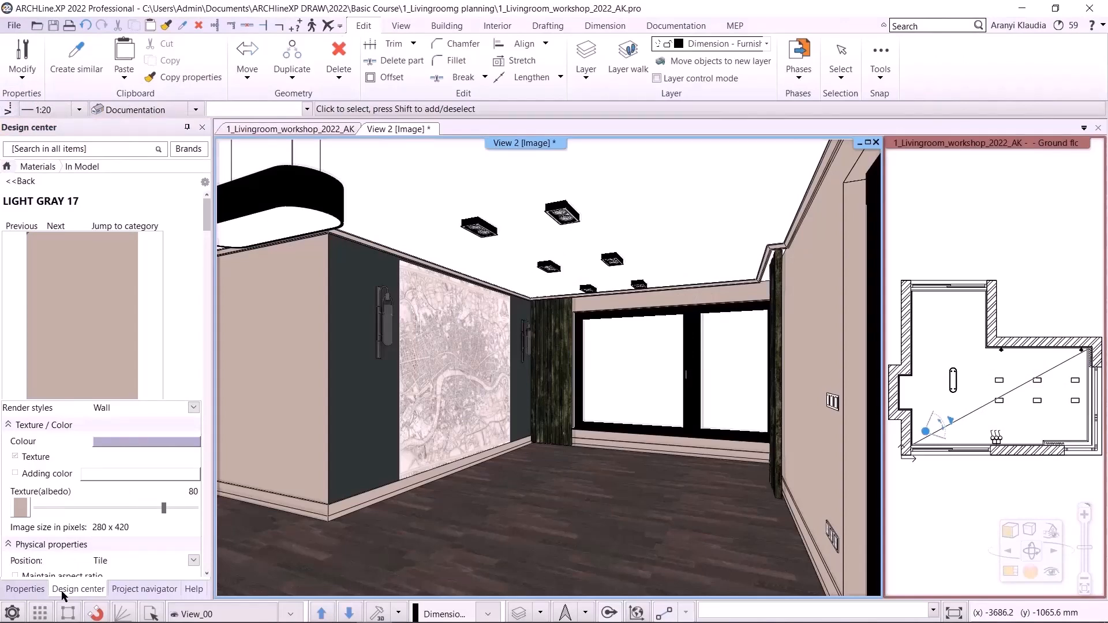
- Browse the Living Room sofas category in the object catalog
click(6, 166)
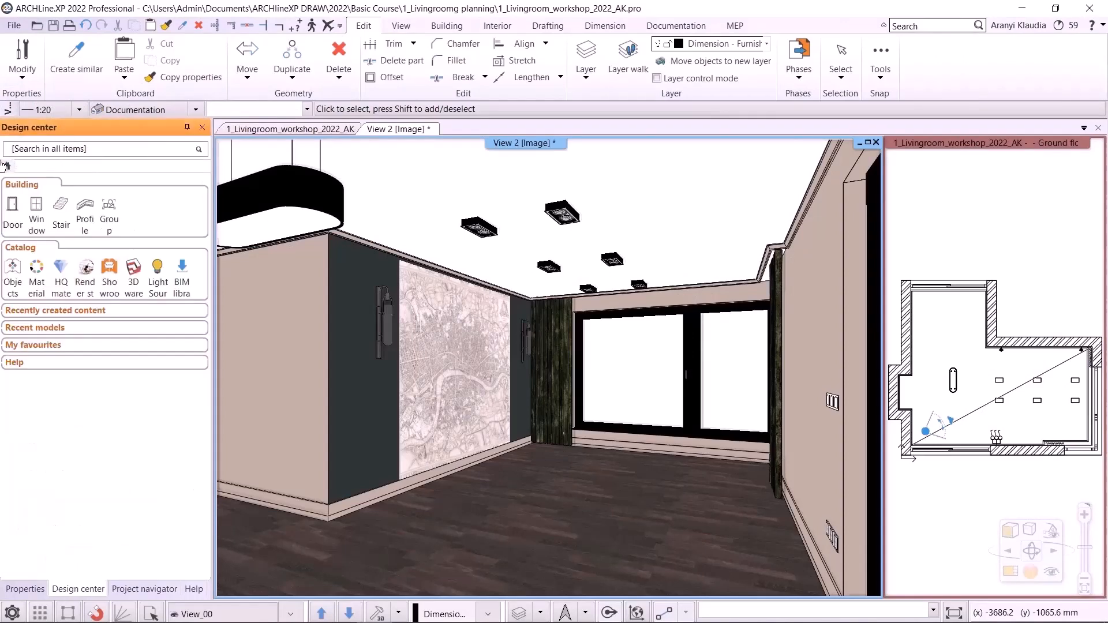
click(19, 276)
scroll(64, 405, down, 3)
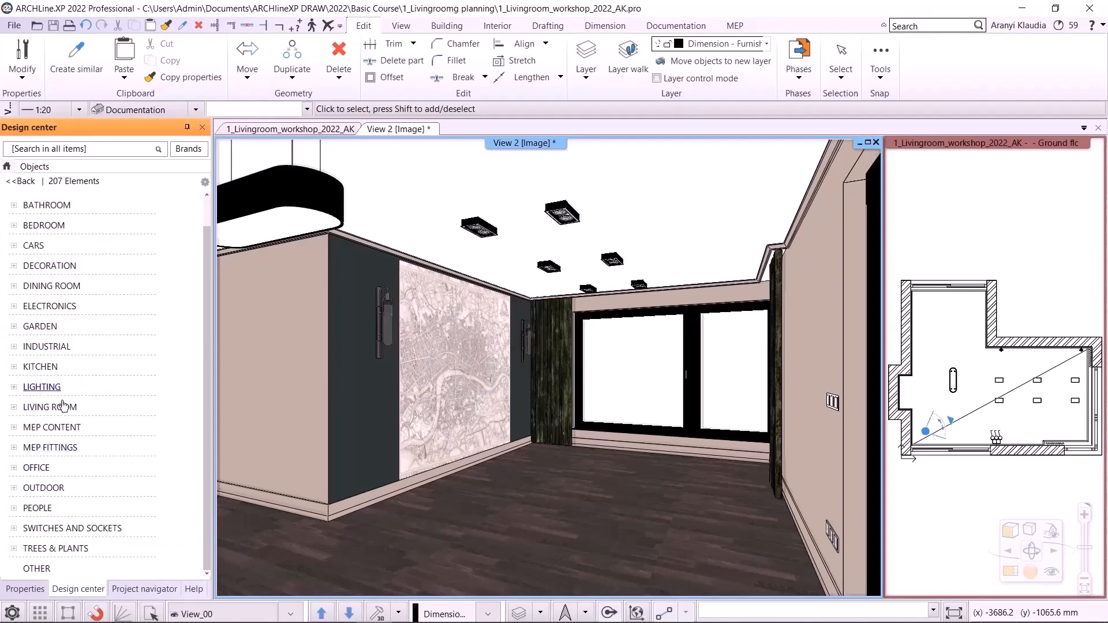
click(58, 408)
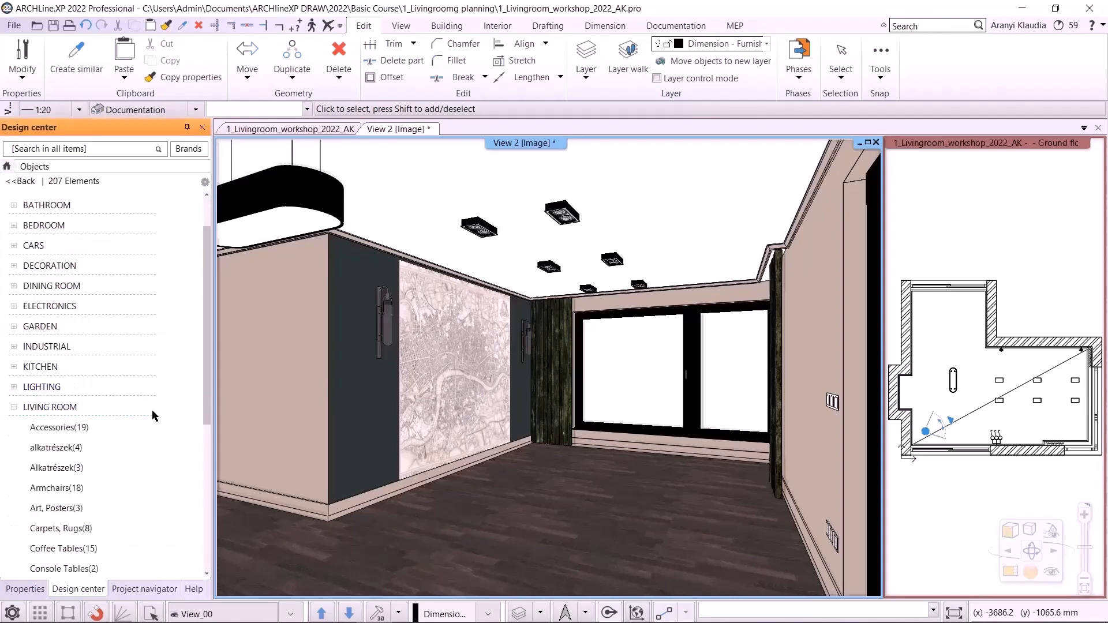
scroll(152, 415, down, 4)
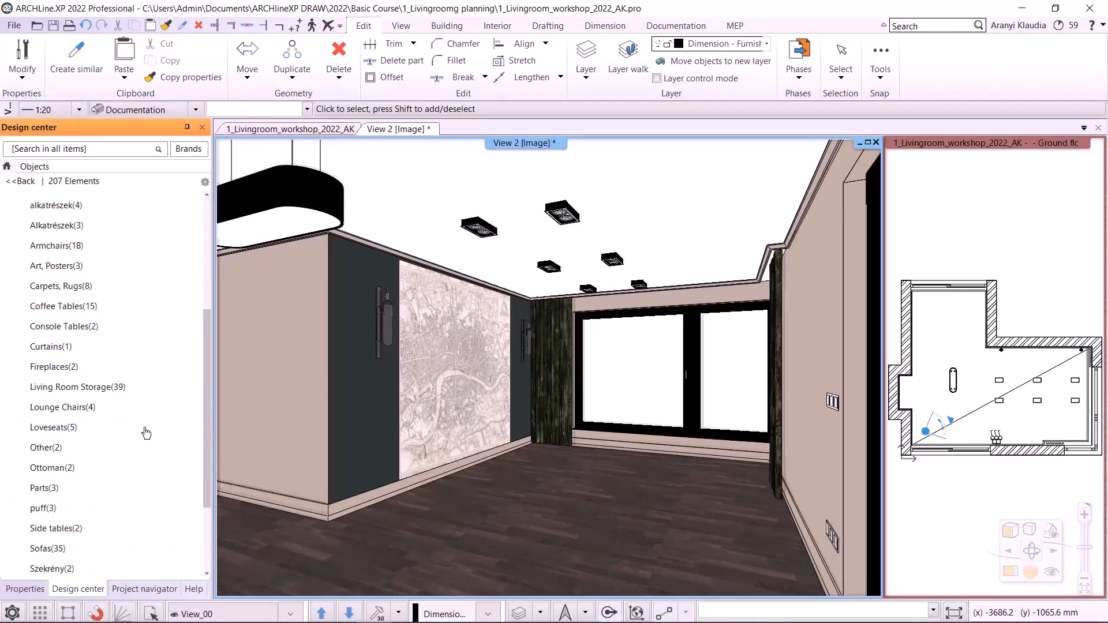
click(55, 548)
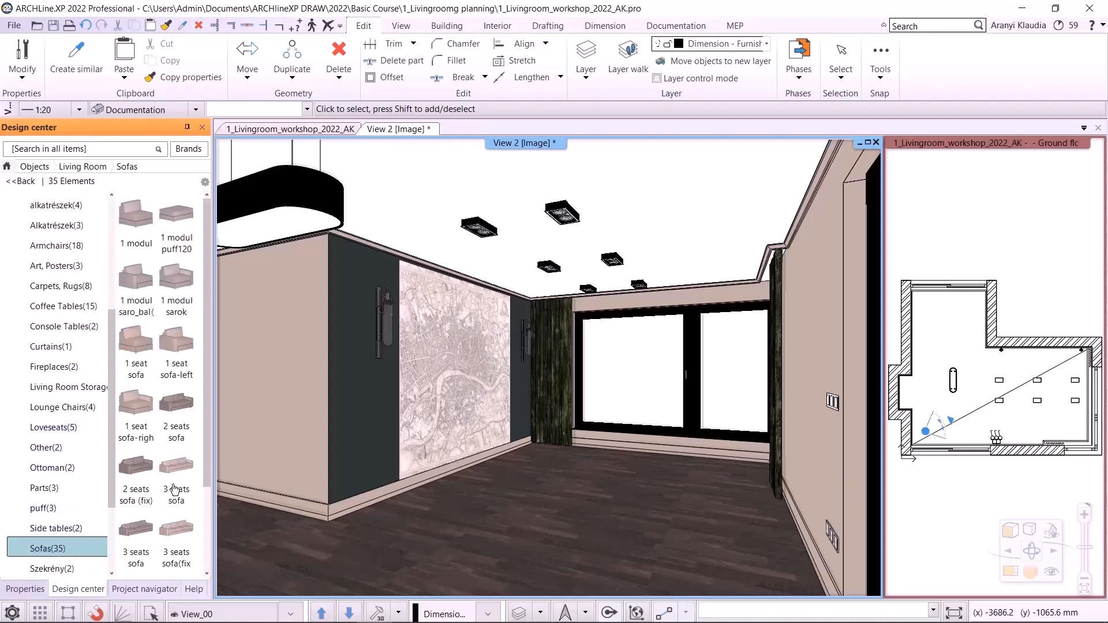
drag(208, 431, 200, 478)
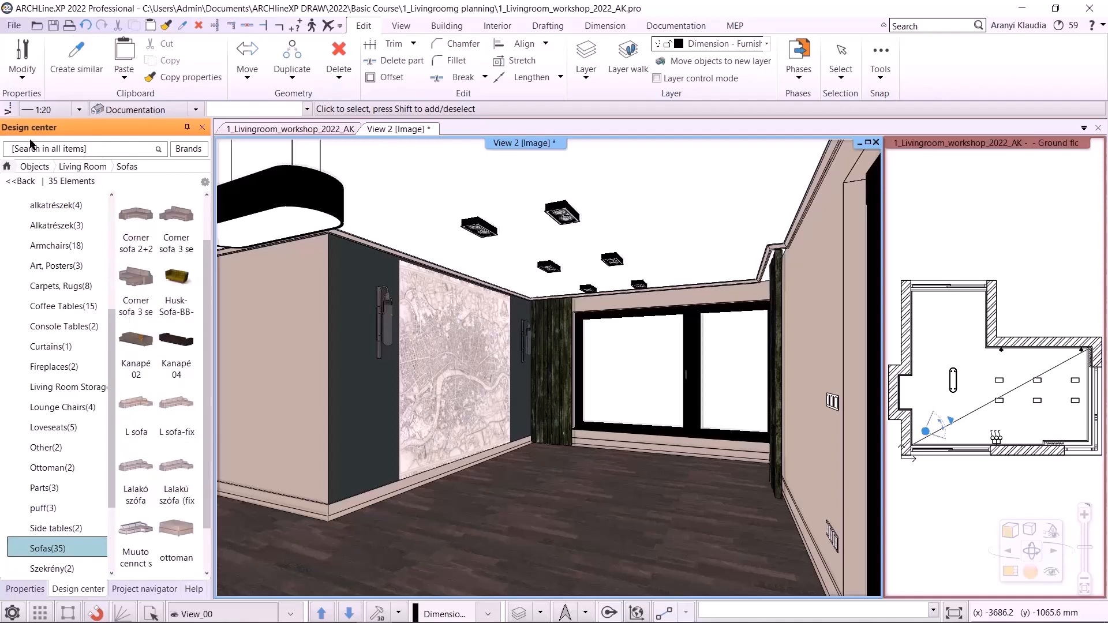
drag(113, 314, 113, 223)
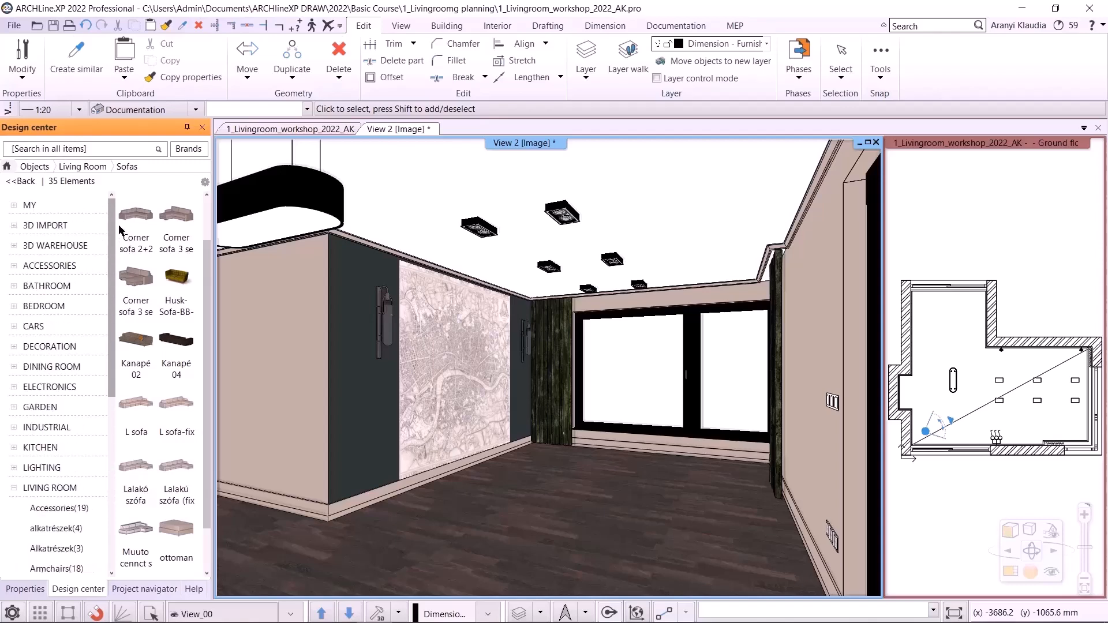
- Search the object catalog for husk
click(8, 167)
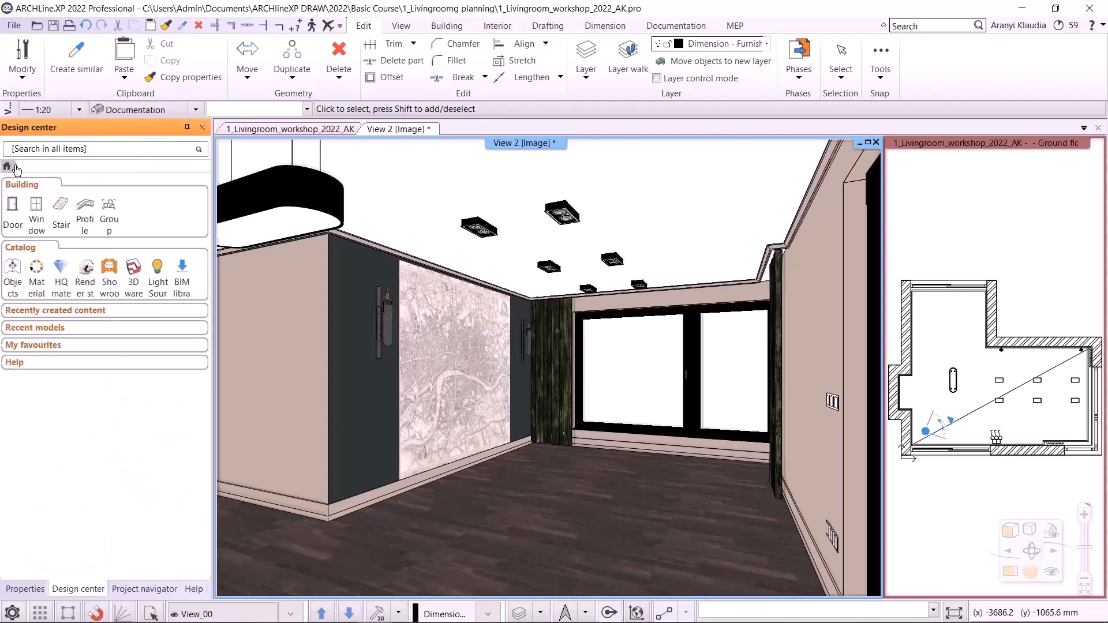
click(13, 269)
click(69, 149)
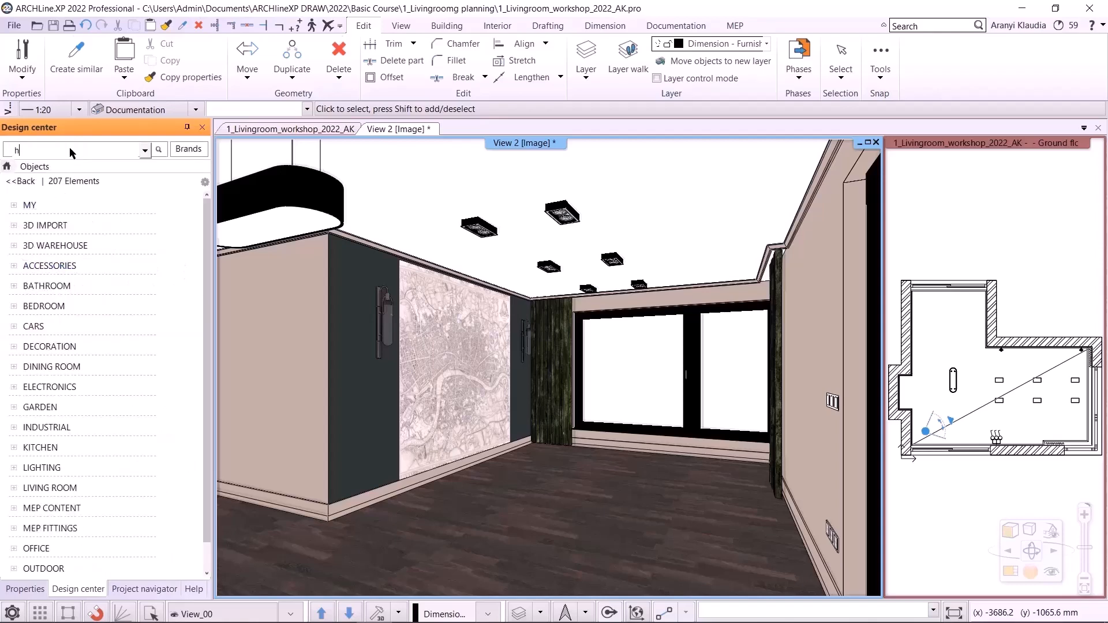
text(husk)
key(Return)
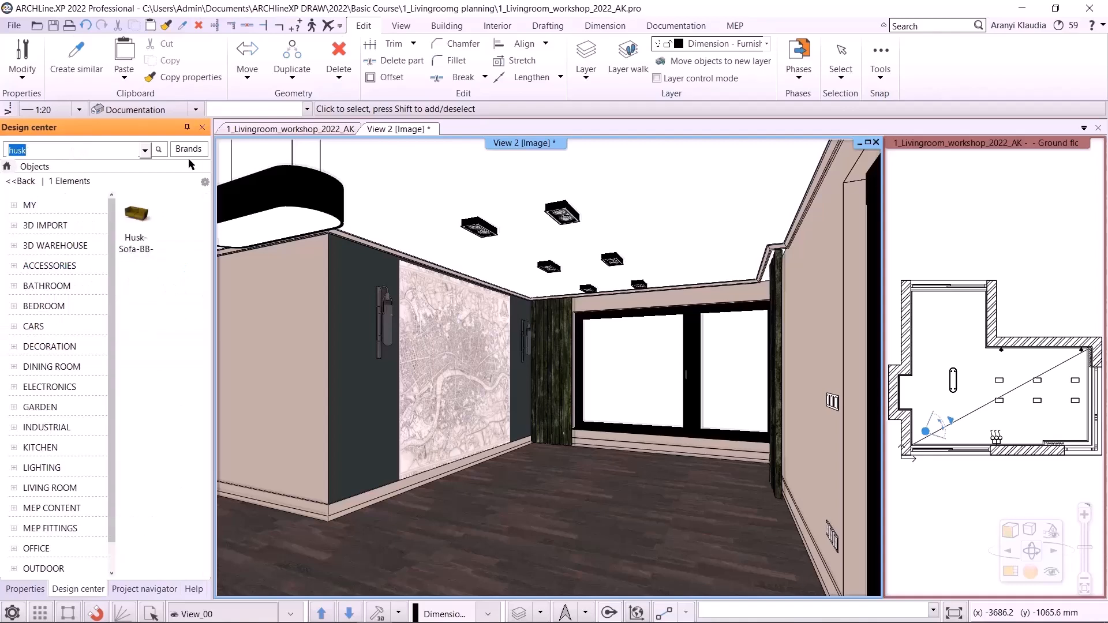
- Place the Husk-Sofa-BB-Italia sofa in the floor plan in front of the upper wall
click(289, 128)
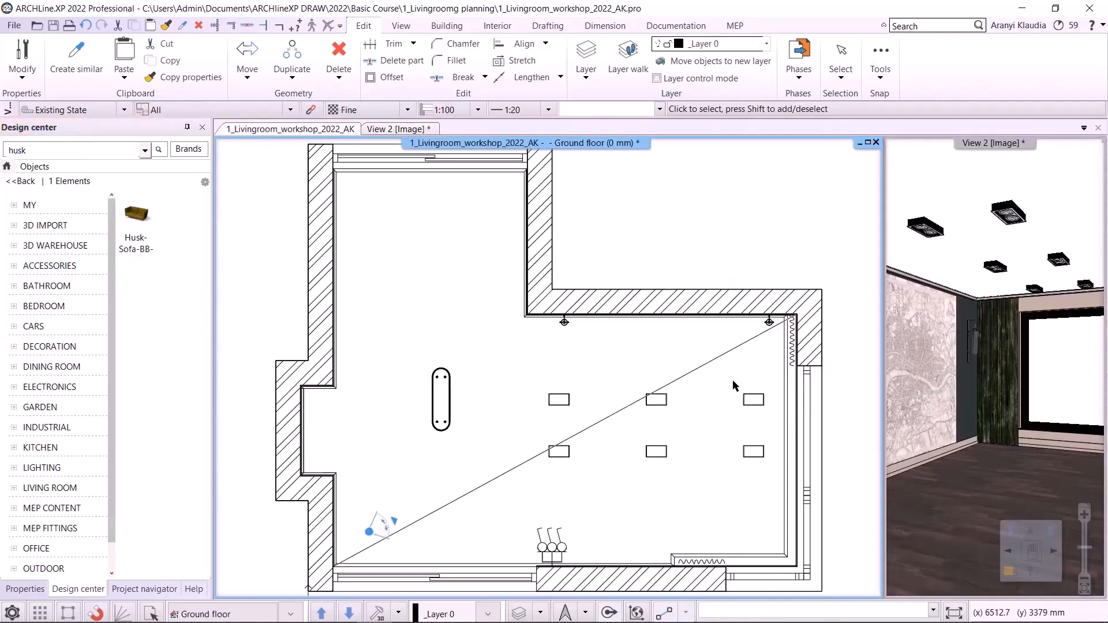
scroll(733, 314, up, 2)
click(139, 229)
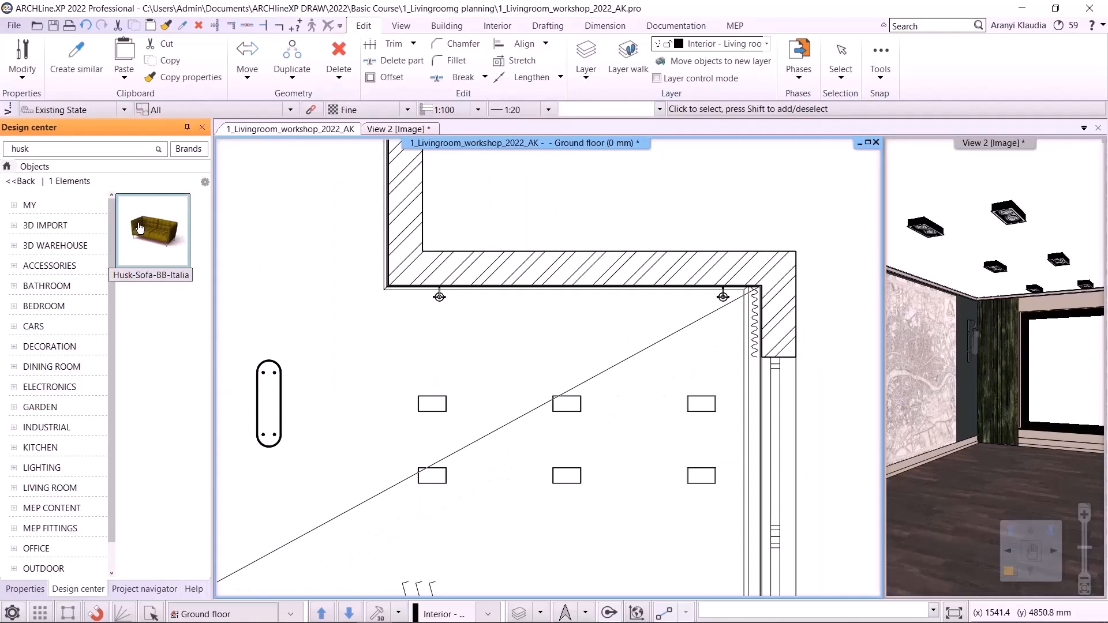
click(139, 228)
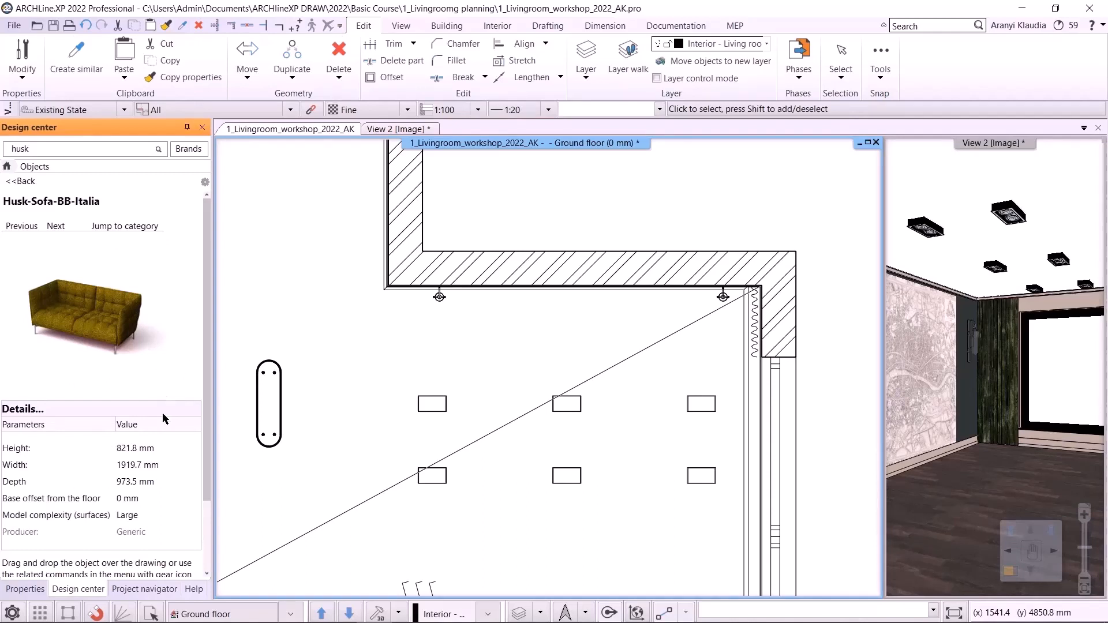
drag(72, 319, 568, 322)
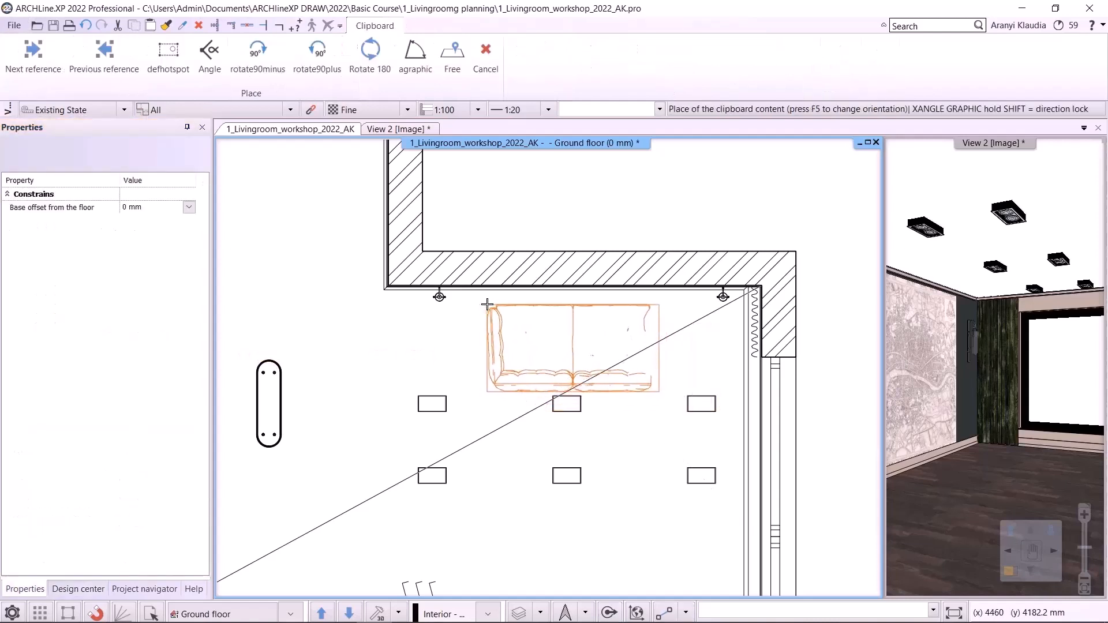
click(484, 306)
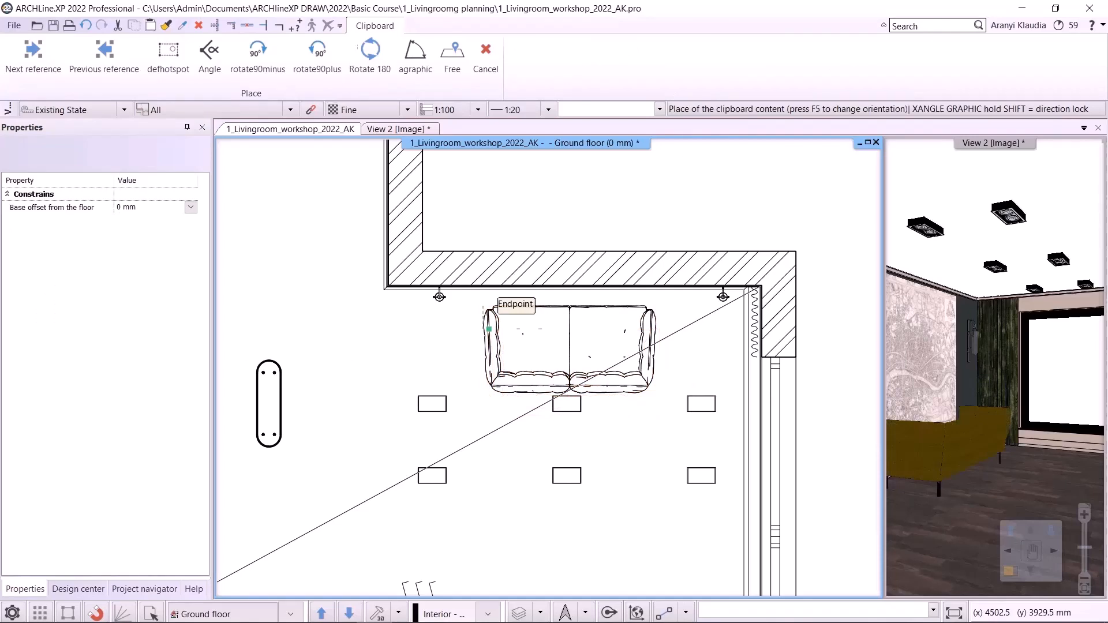
key(Escape)
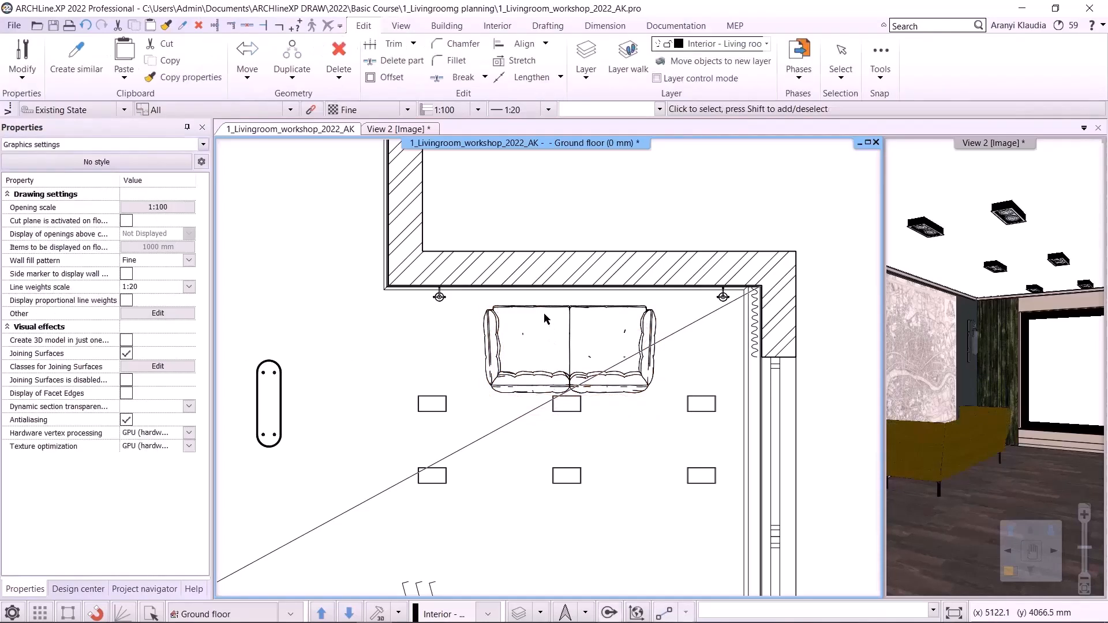
- Rotate the sofa 180 degrees so its back faces the upper wall
click(549, 353)
middle_drag(548, 368, 518, 363)
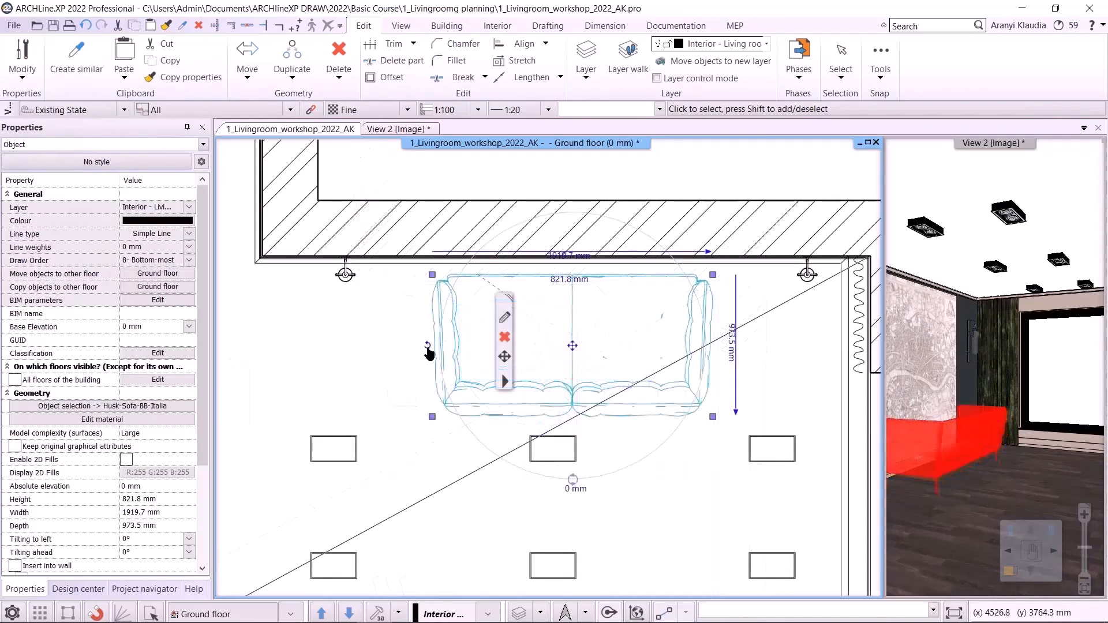
click(427, 345)
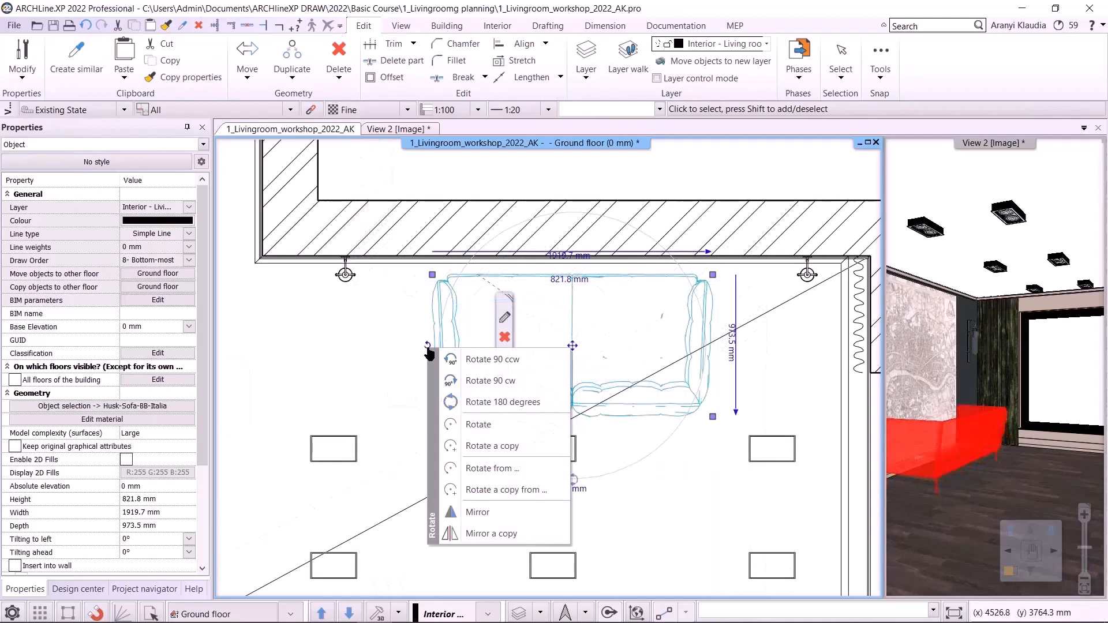
click(502, 402)
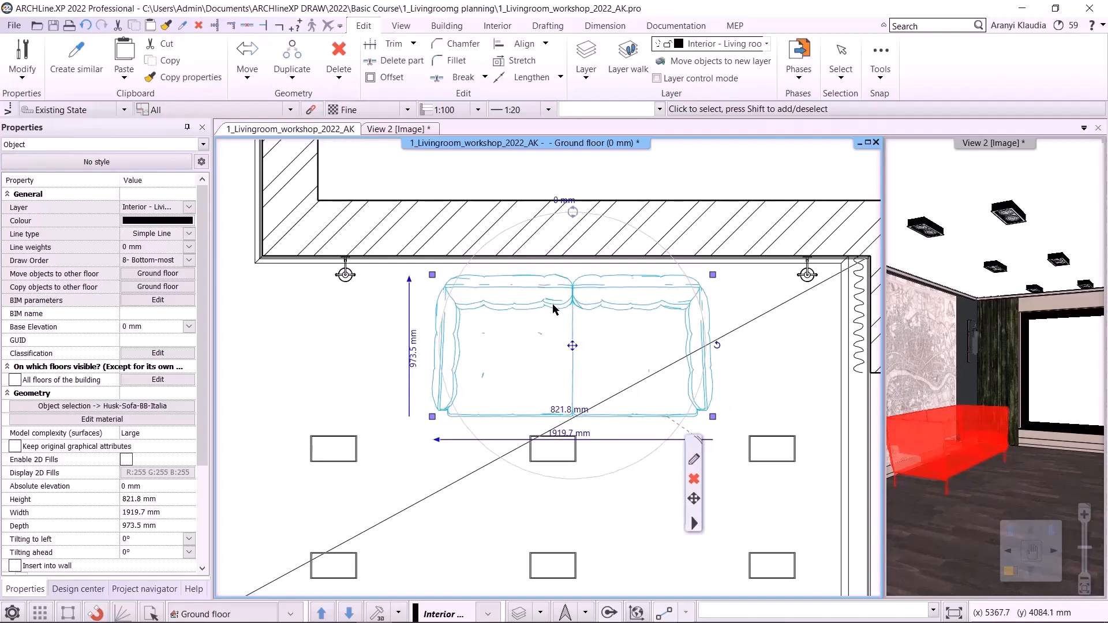
key(Escape)
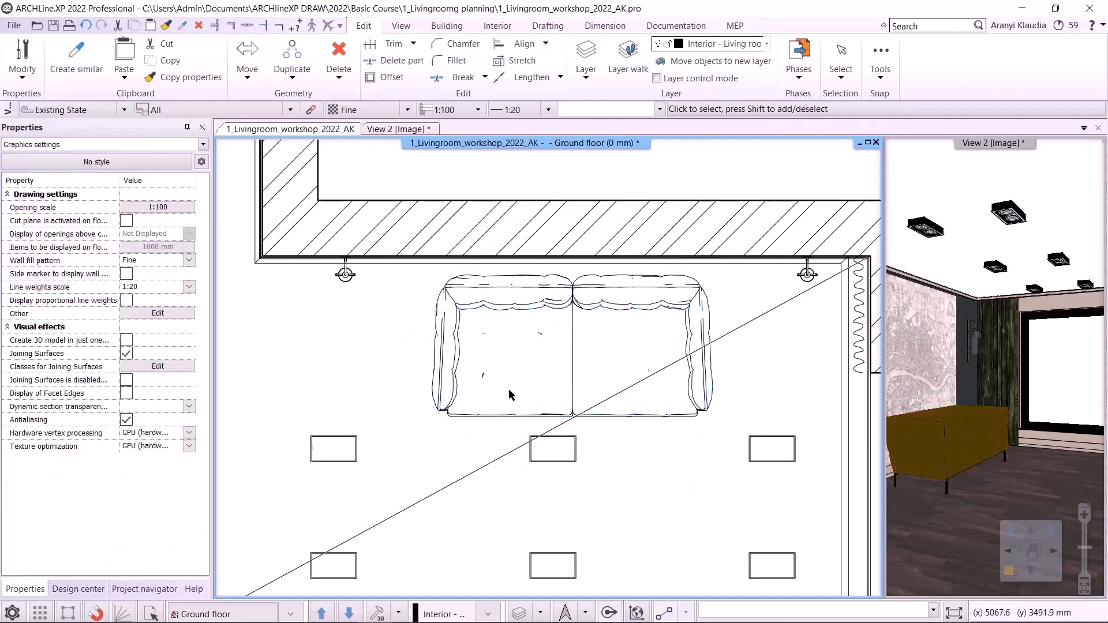
- Set the sofa's distance from the upper wall to 100 mm
click(574, 222)
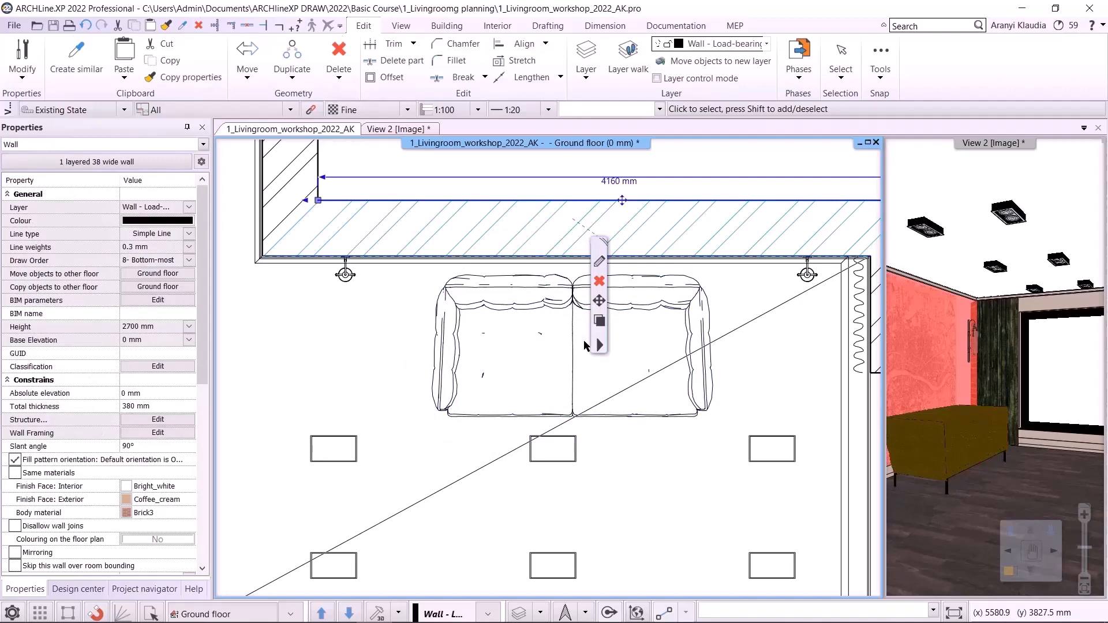
shift+click(504, 311)
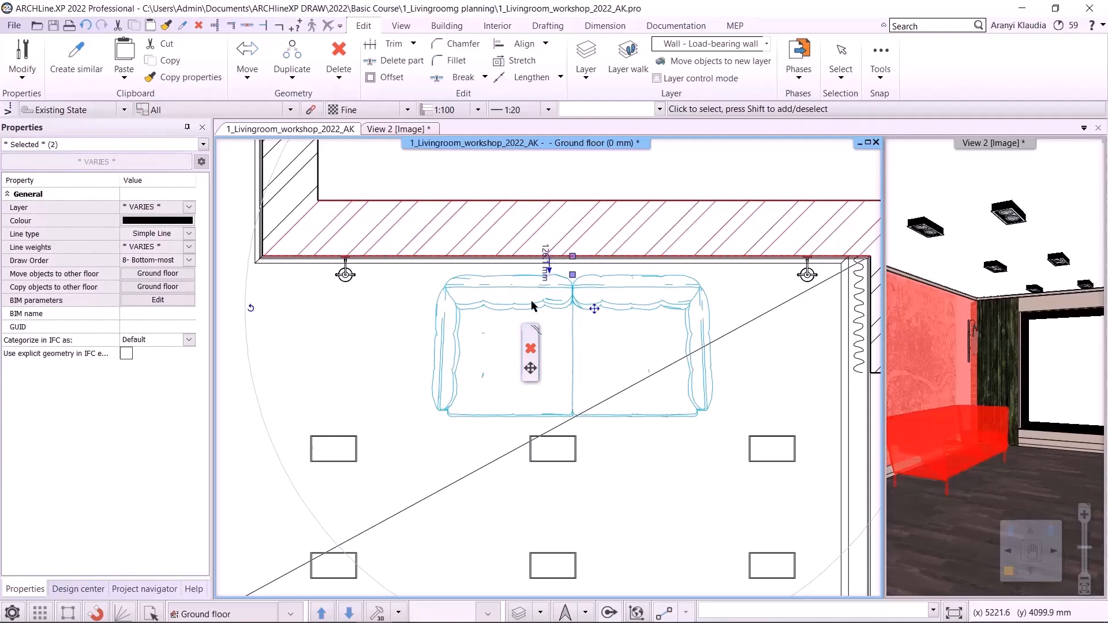
scroll(549, 277, up, 2)
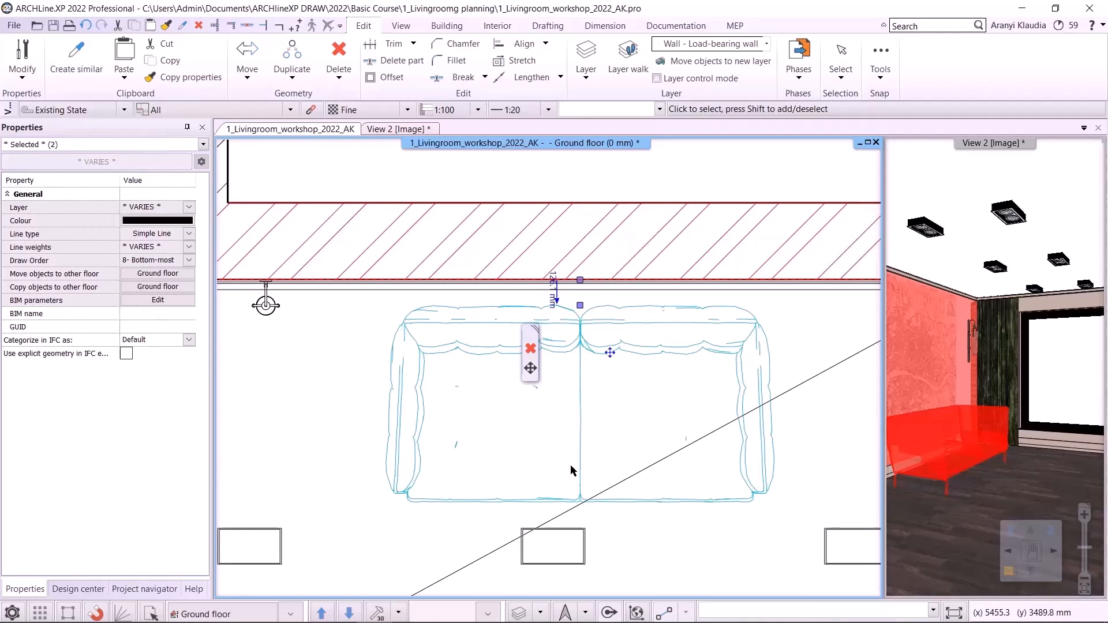
click(554, 290)
text(100)
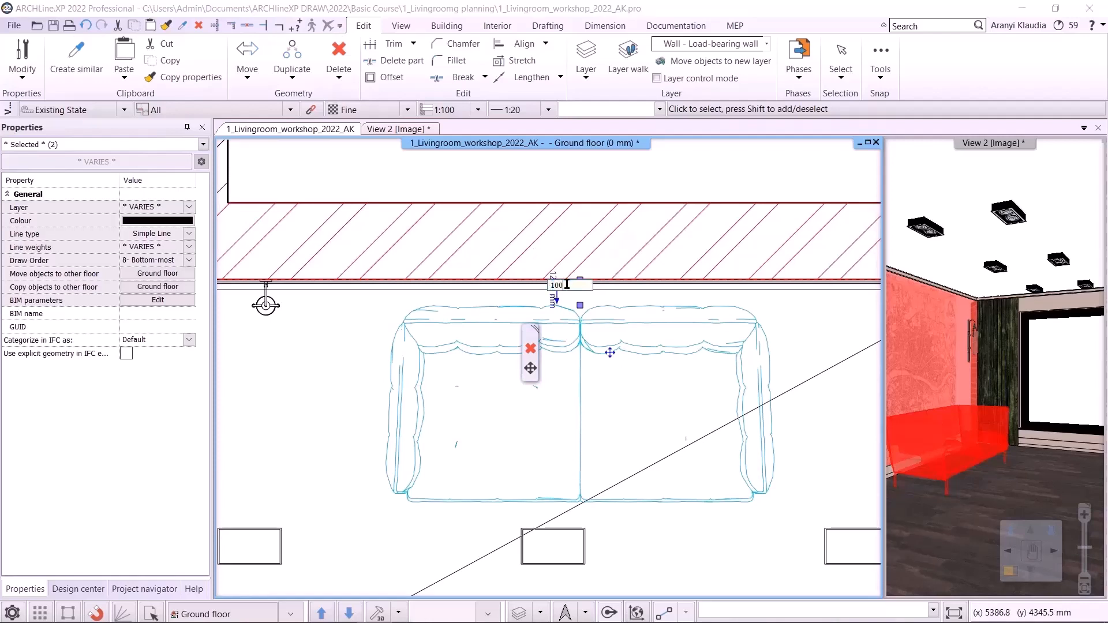
key(Return)
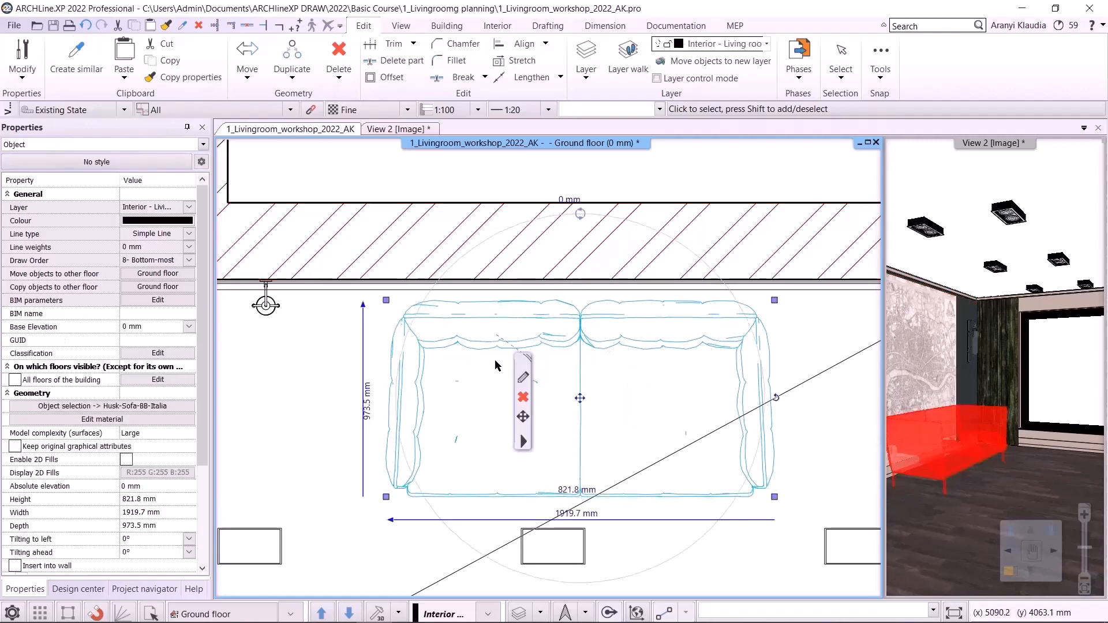
- Check the gap between the sofa and the upper wall
click(316, 396)
click(487, 350)
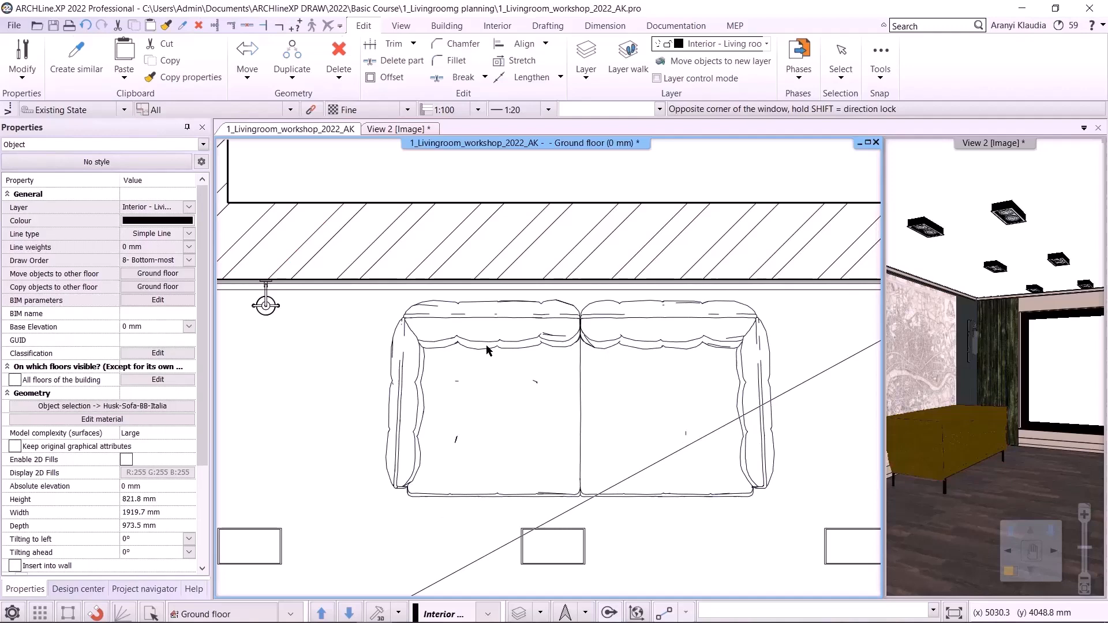
click(488, 342)
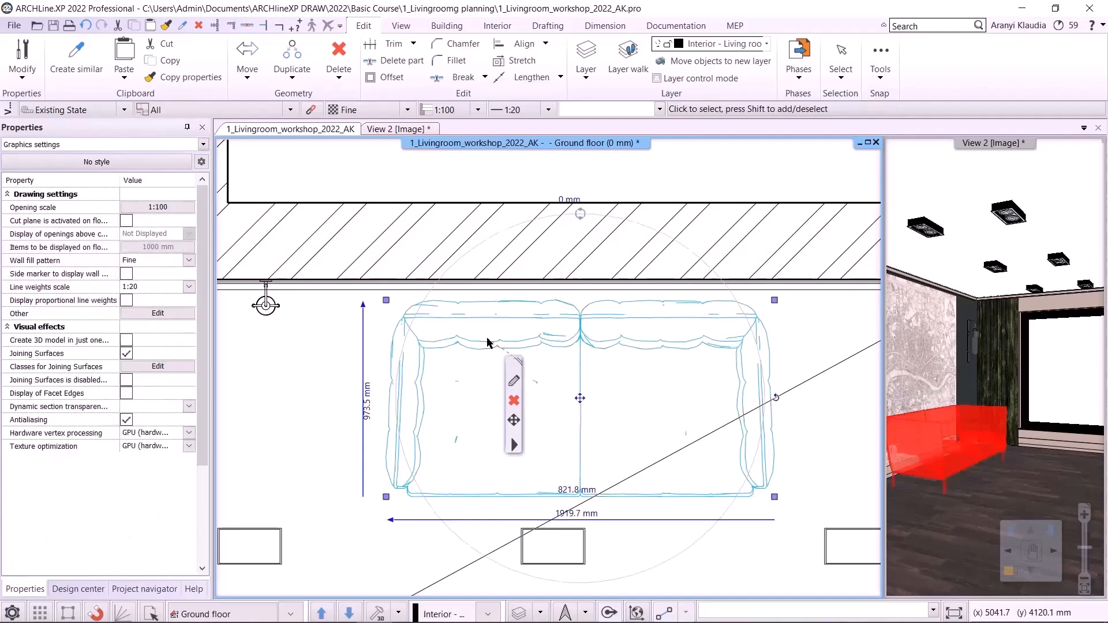
shift+click(512, 217)
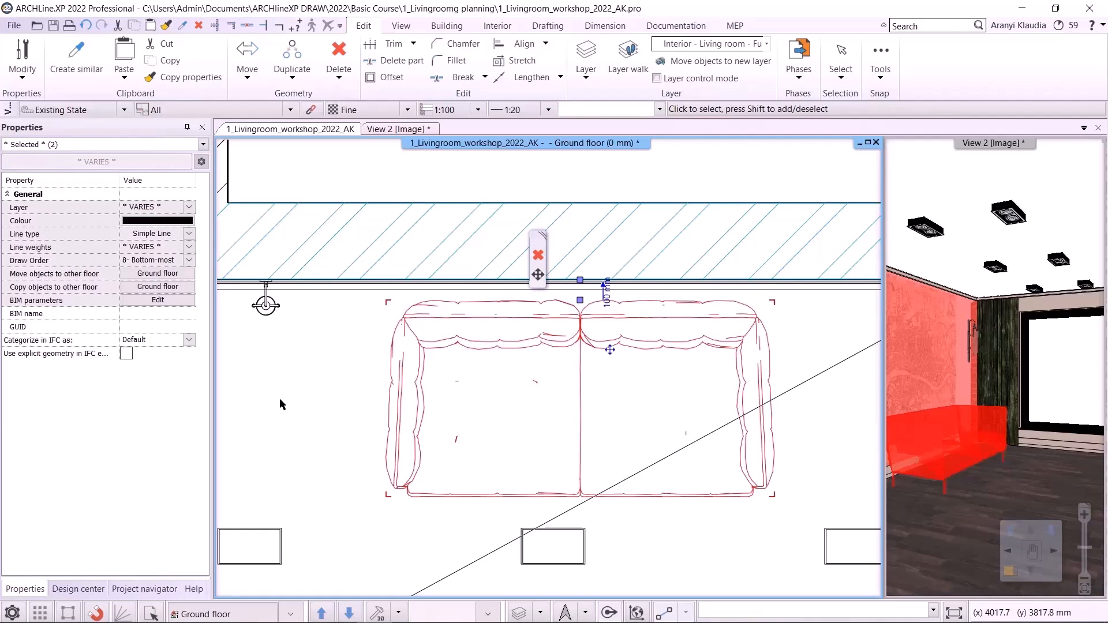
scroll(597, 321, up, 1)
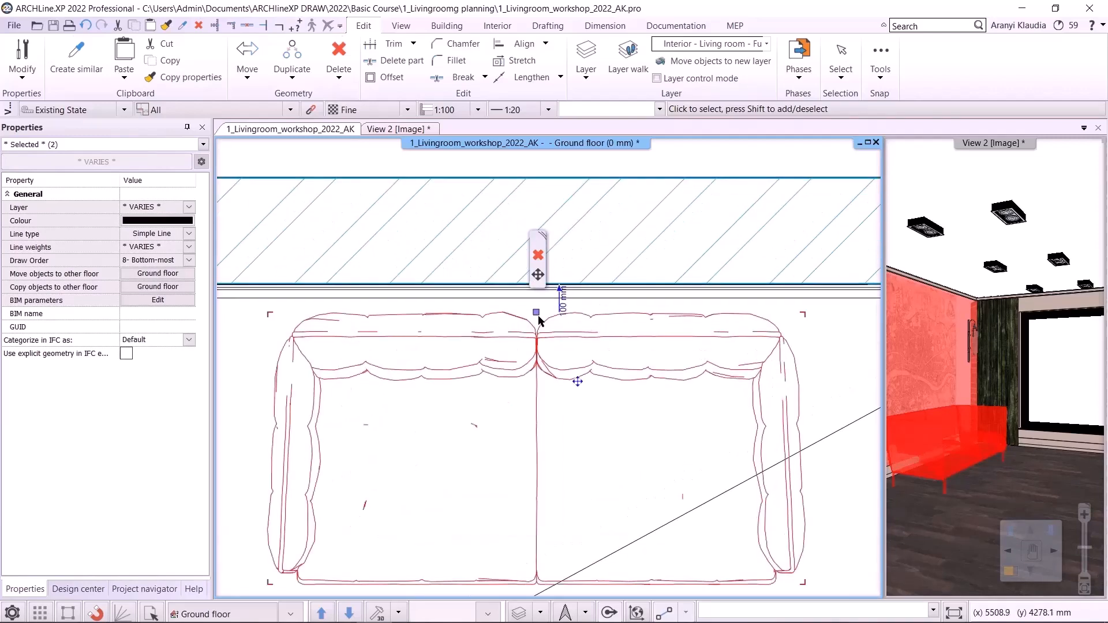
click(560, 293)
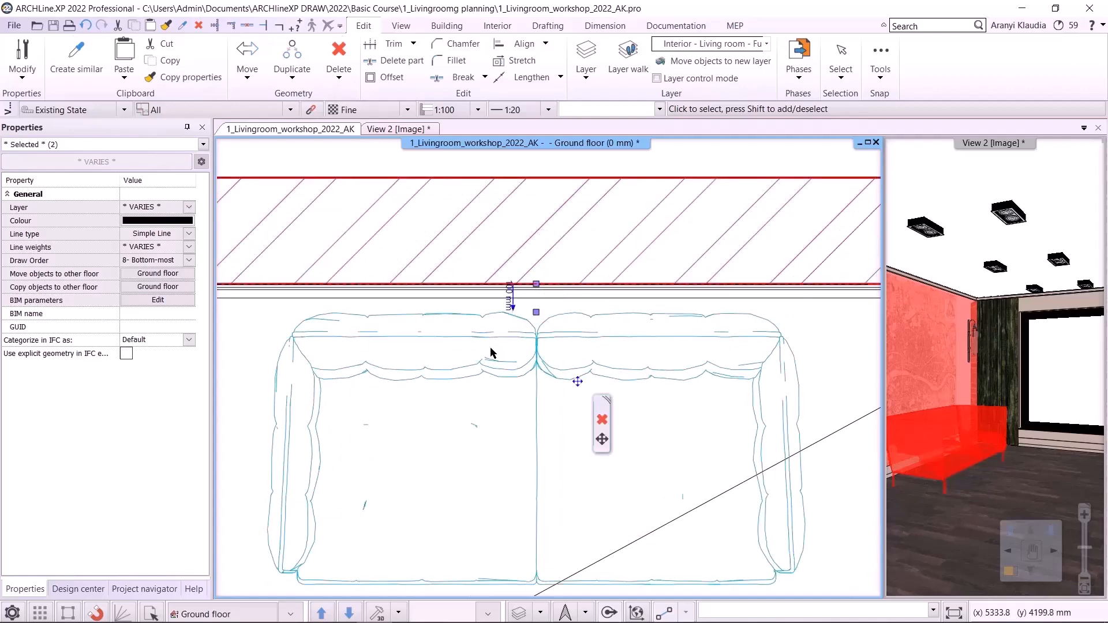
scroll(517, 385, down, 1)
scroll(450, 407, down, 1)
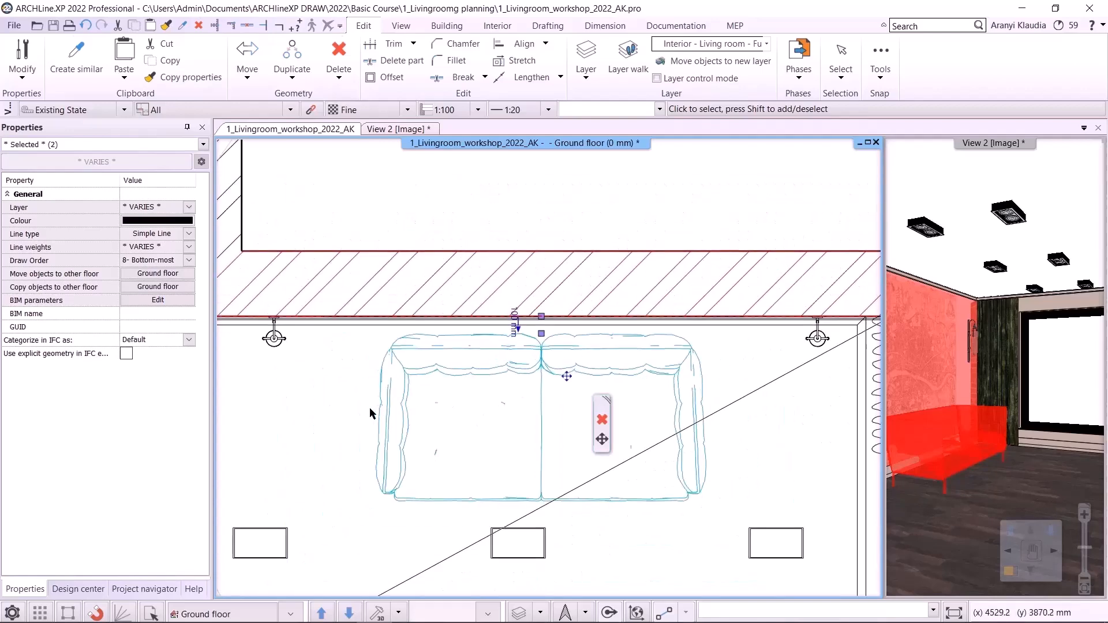
click(358, 408)
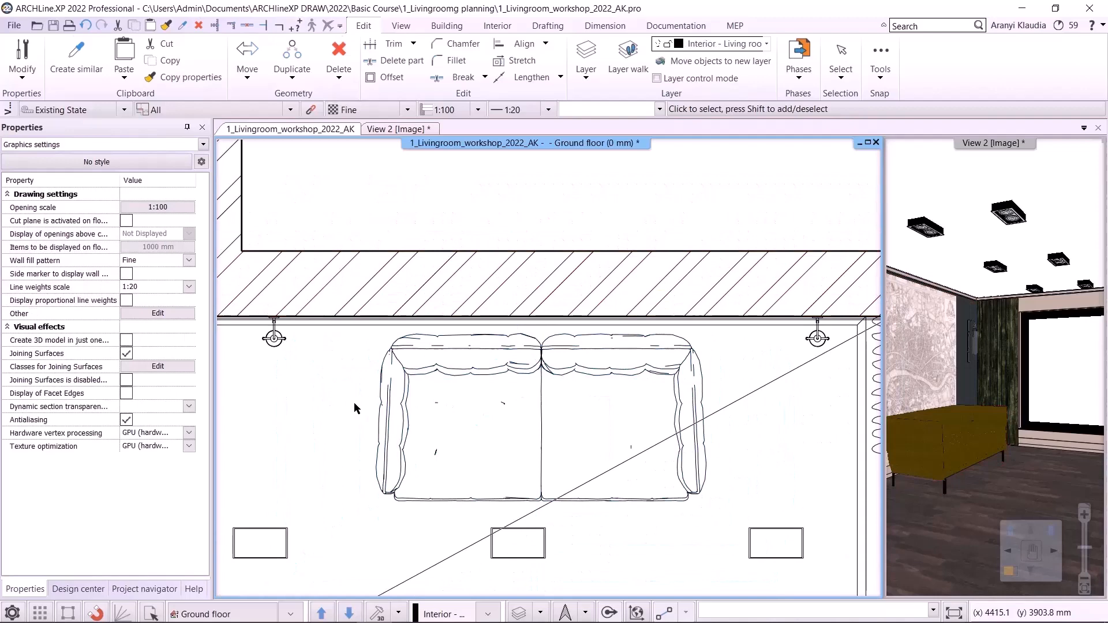
- Search the object catalog for mesina and place the Mesina 2 round ottoman in front of the sofa
click(78, 589)
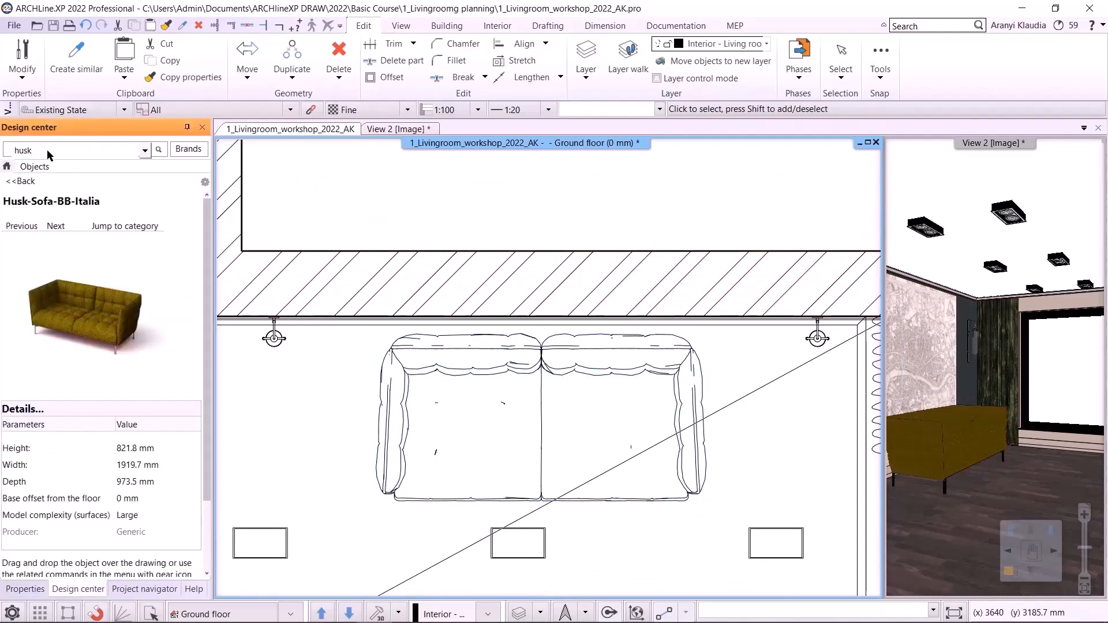
drag(48, 153, 1, 151)
text(mesina)
key(Return)
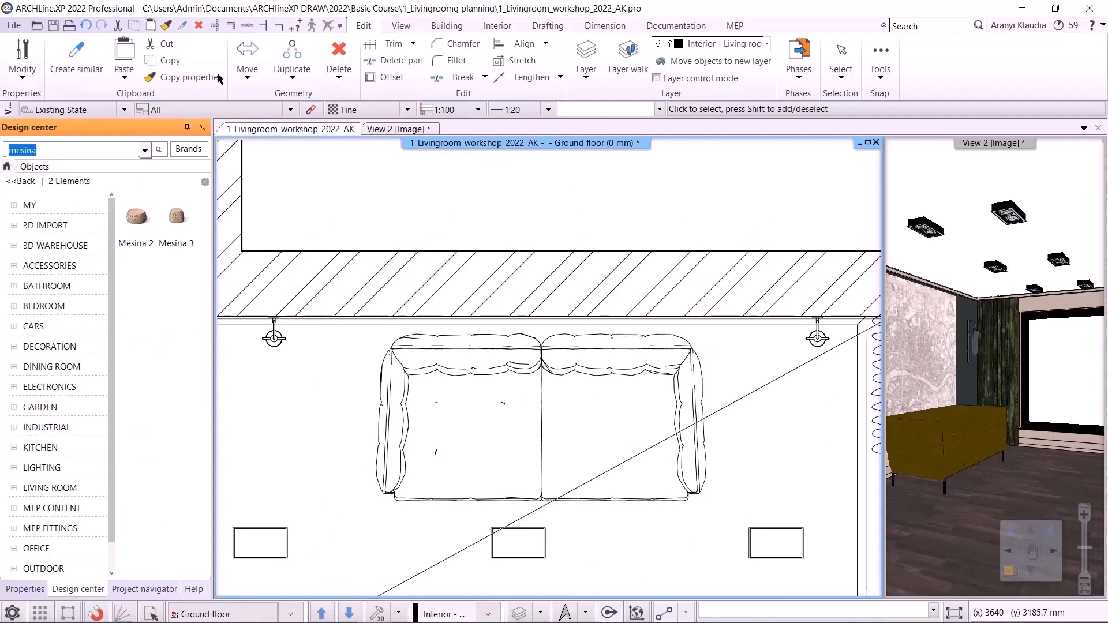
scroll(579, 496, down, 1)
middle_drag(578, 492, 600, 350)
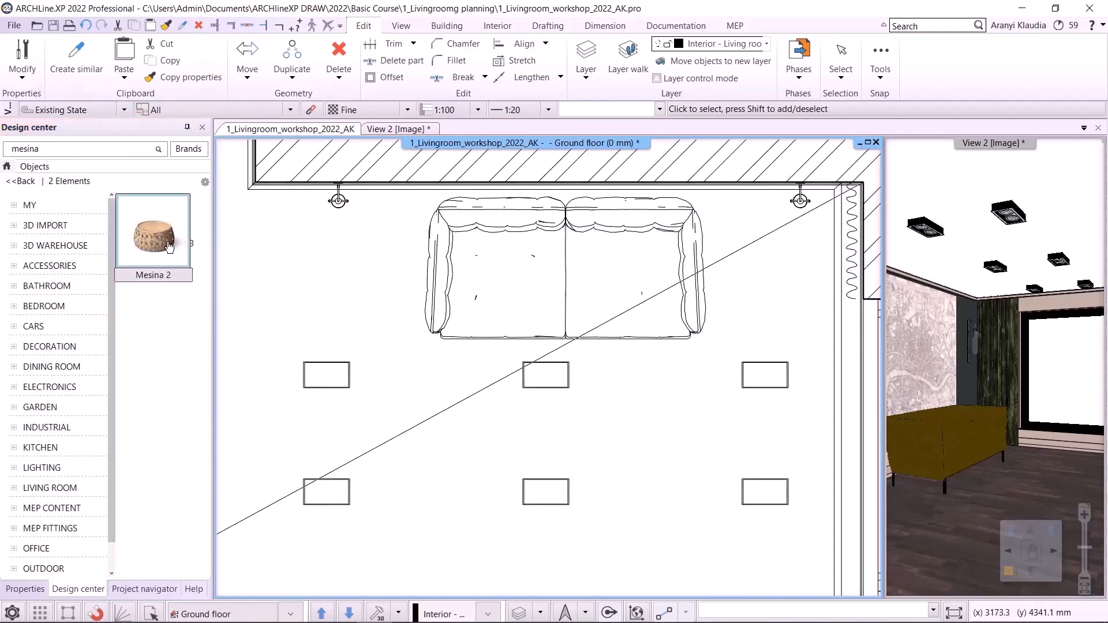
drag(154, 231, 529, 398)
click(545, 389)
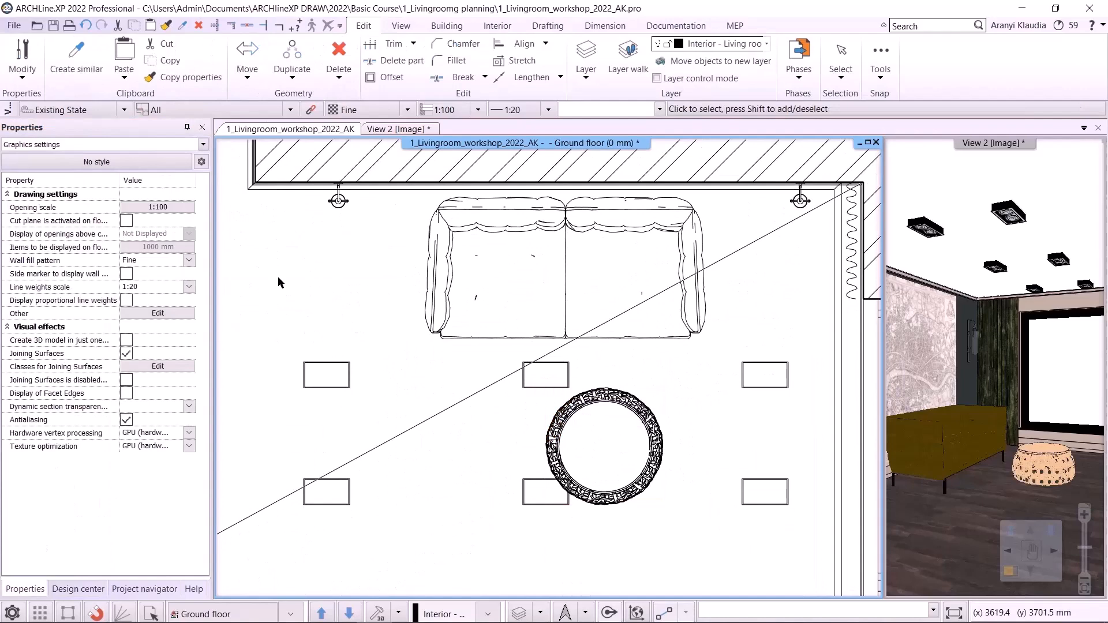
- Search the object catalog for puff
click(113, 144)
click(77, 589)
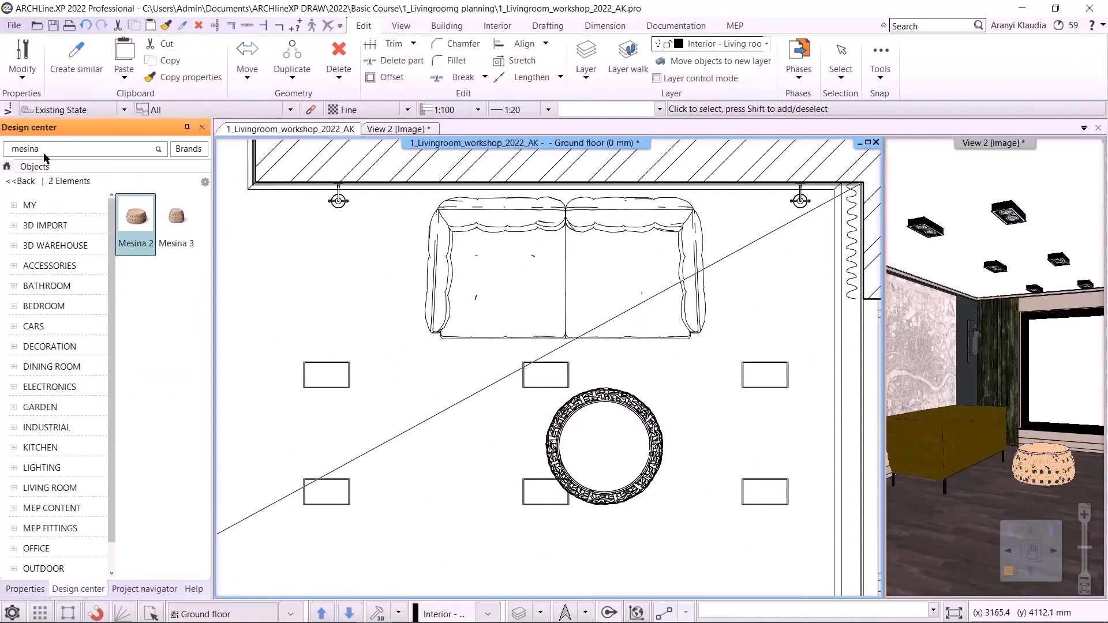
drag(45, 150, 2, 149)
text(puff)
key(Return)
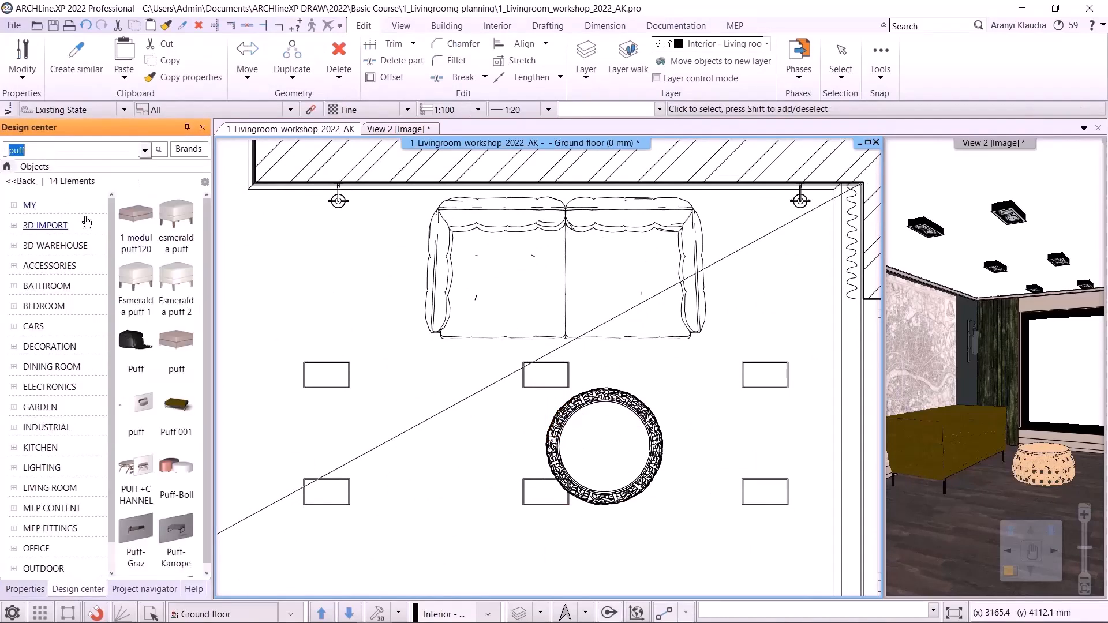
mouse_move(201, 370)
scroll(173, 369, down, 1)
click(176, 346)
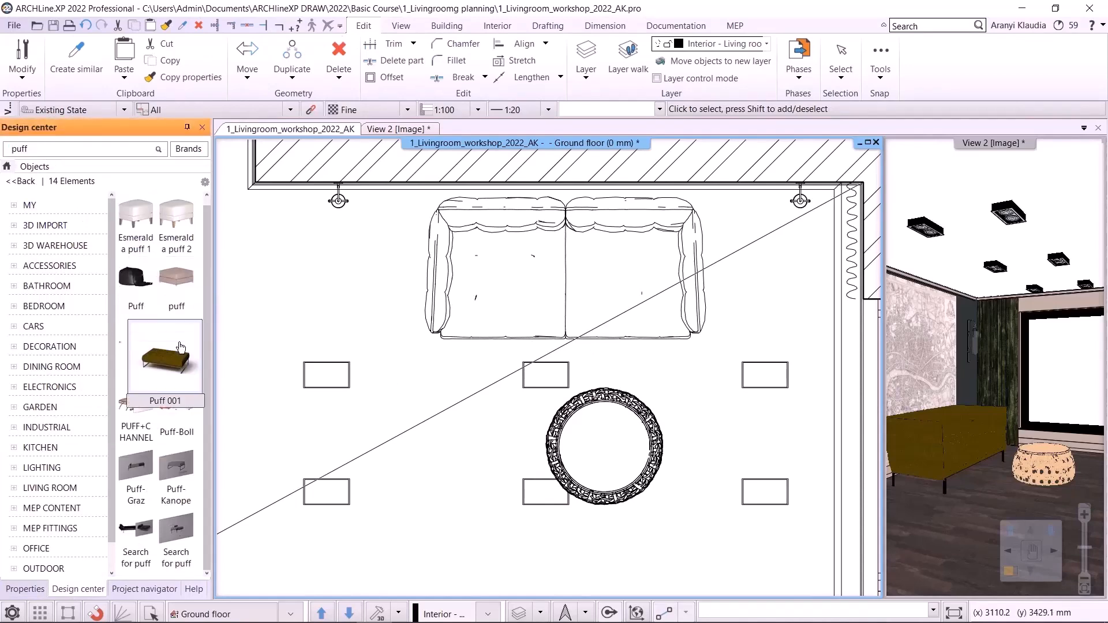
- Place the Puff 001 bench to the right of the round ottoman
drag(600, 375, 676, 370)
scroll(662, 386, down, 2)
click(625, 382)
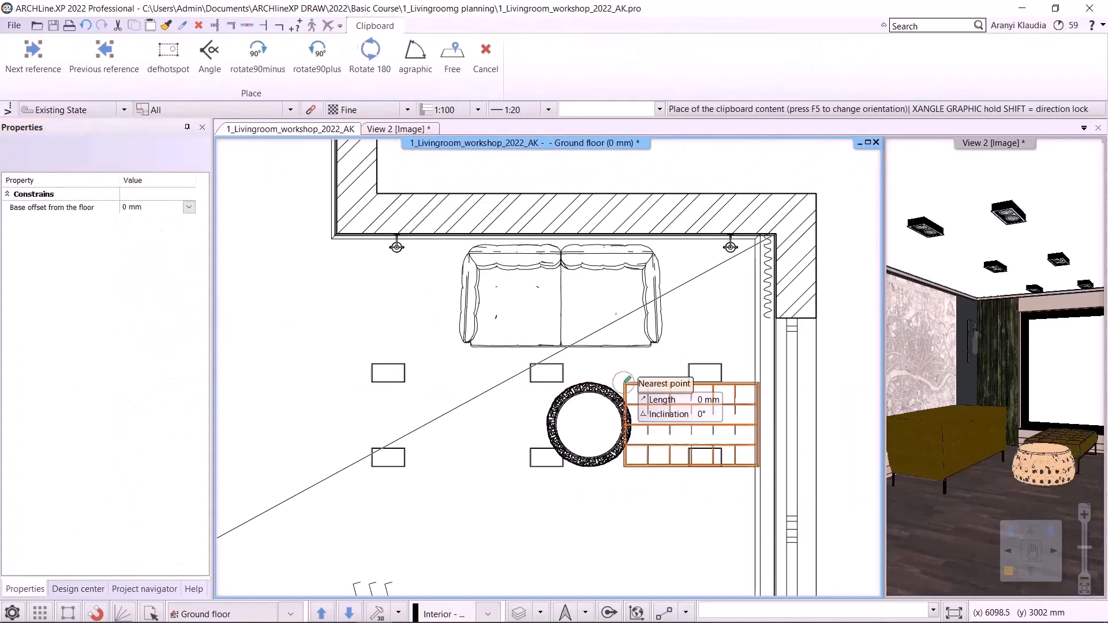
click(615, 424)
click(674, 441)
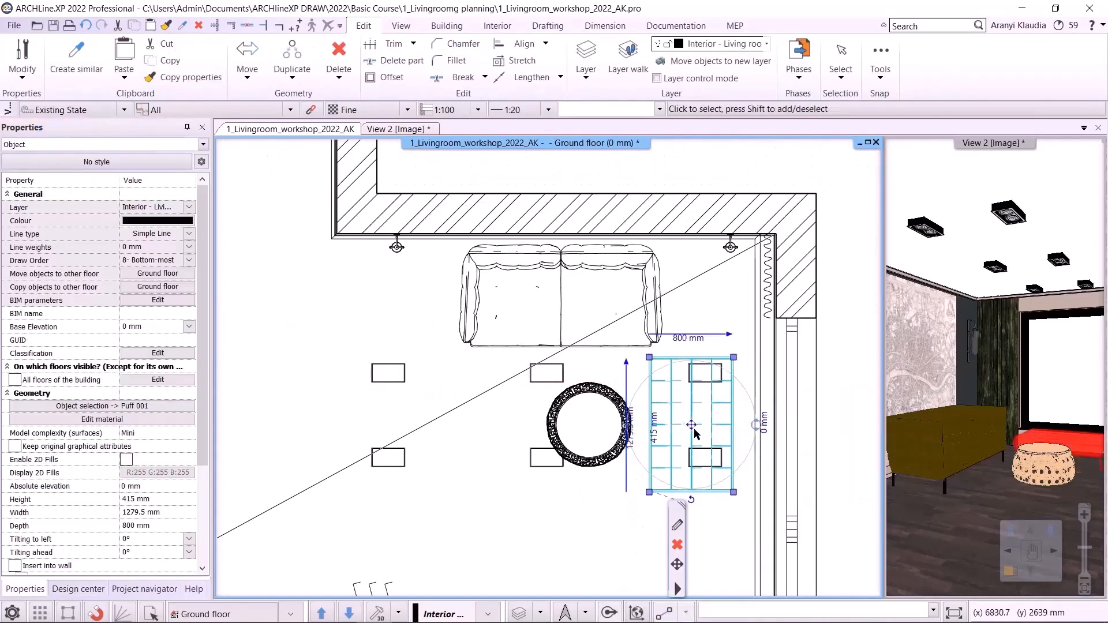
- Move the Puff 001 bench closer to the round ottoman
click(692, 425)
click(743, 223)
middle_drag(731, 421, 631, 397)
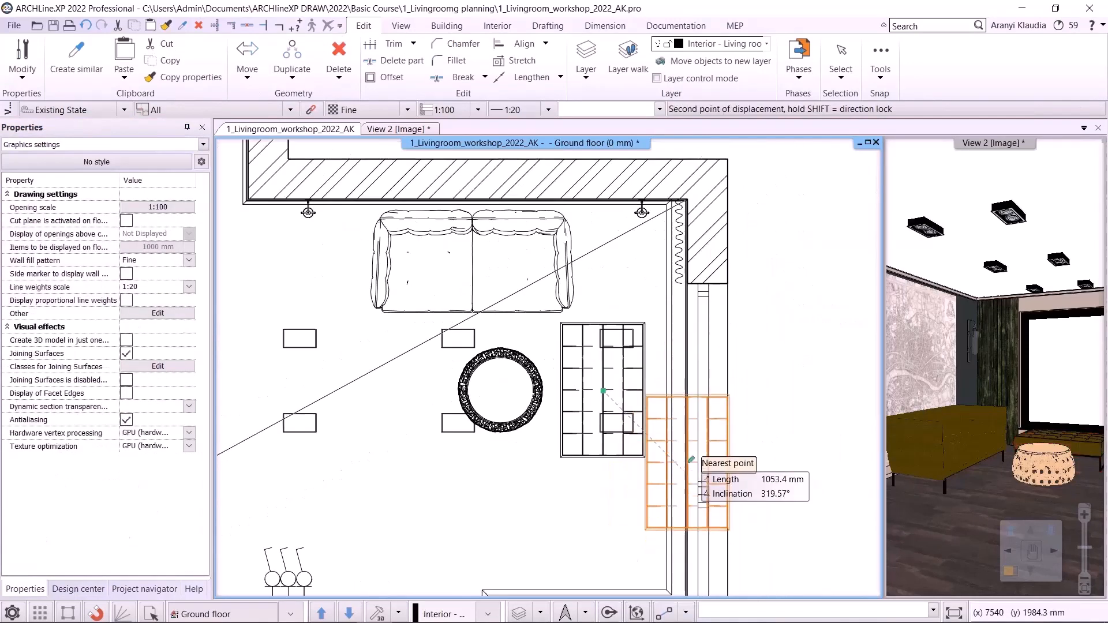
scroll(685, 423, up, 2)
middle_drag(685, 424, 636, 397)
click(532, 374)
scroll(548, 370, down, 4)
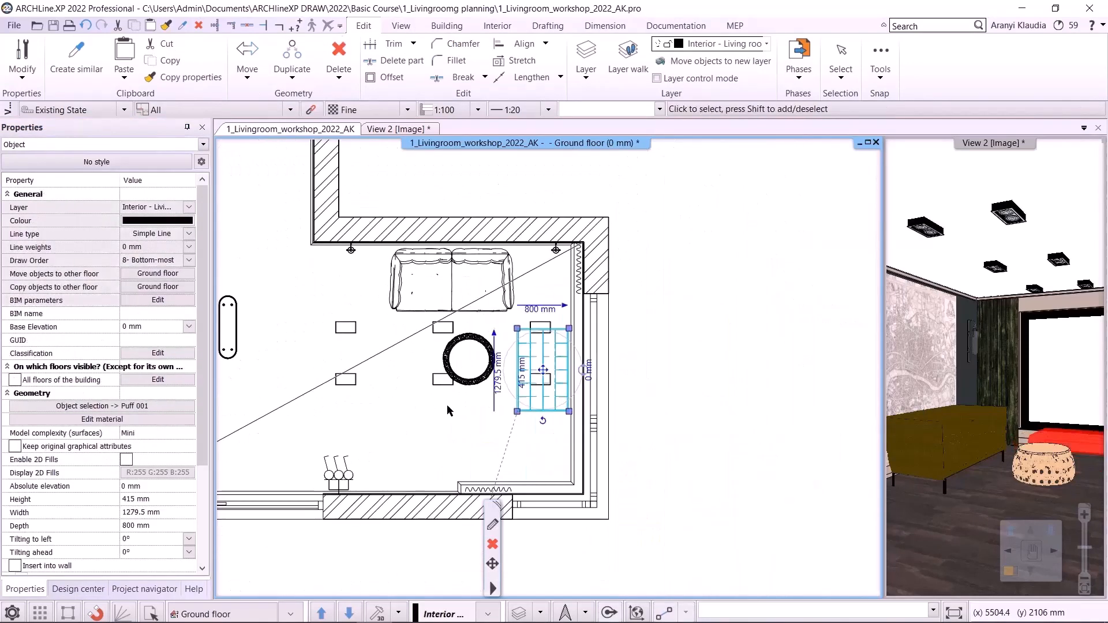
click(459, 408)
- Switch to the 3D view and search the object catalog for candle
click(1010, 571)
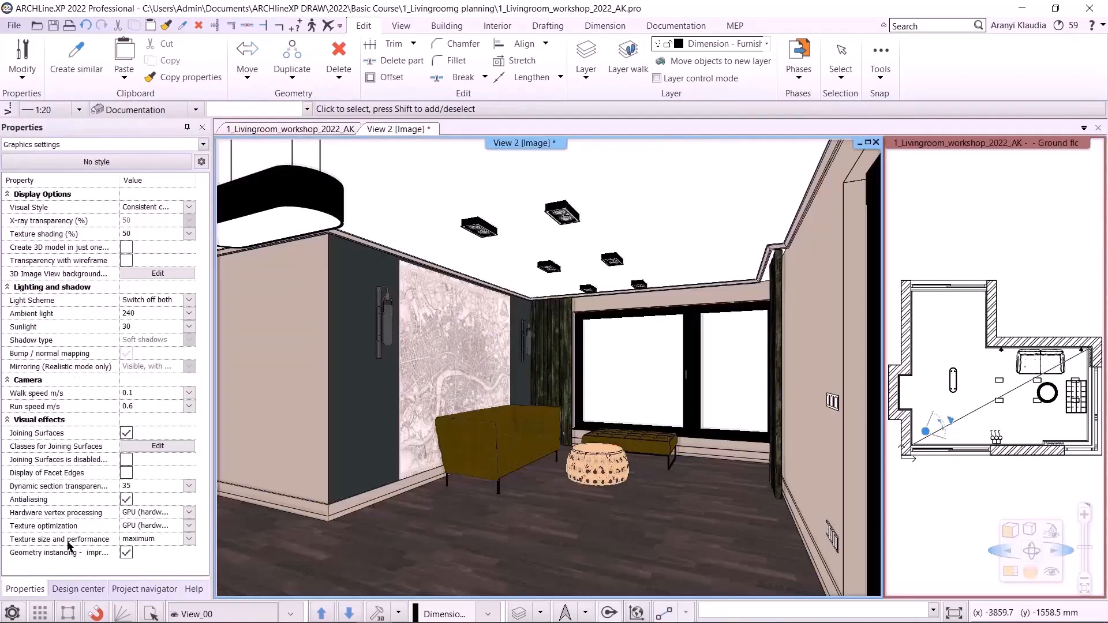
click(78, 585)
click(6, 167)
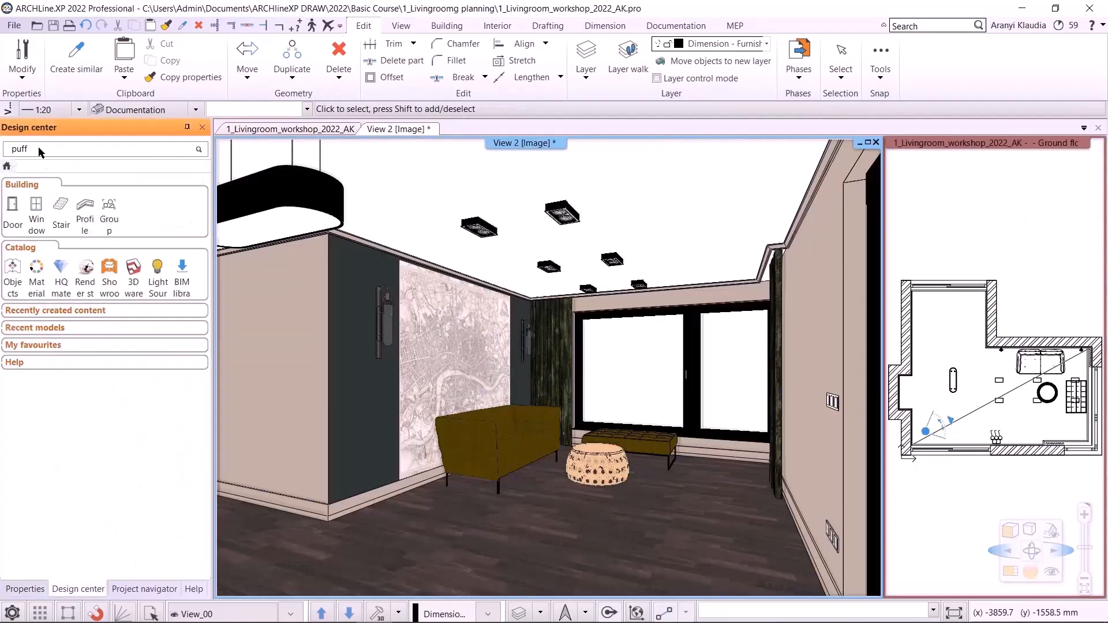
click(48, 150)
double_click(19, 154)
text(candle)
key(Return)
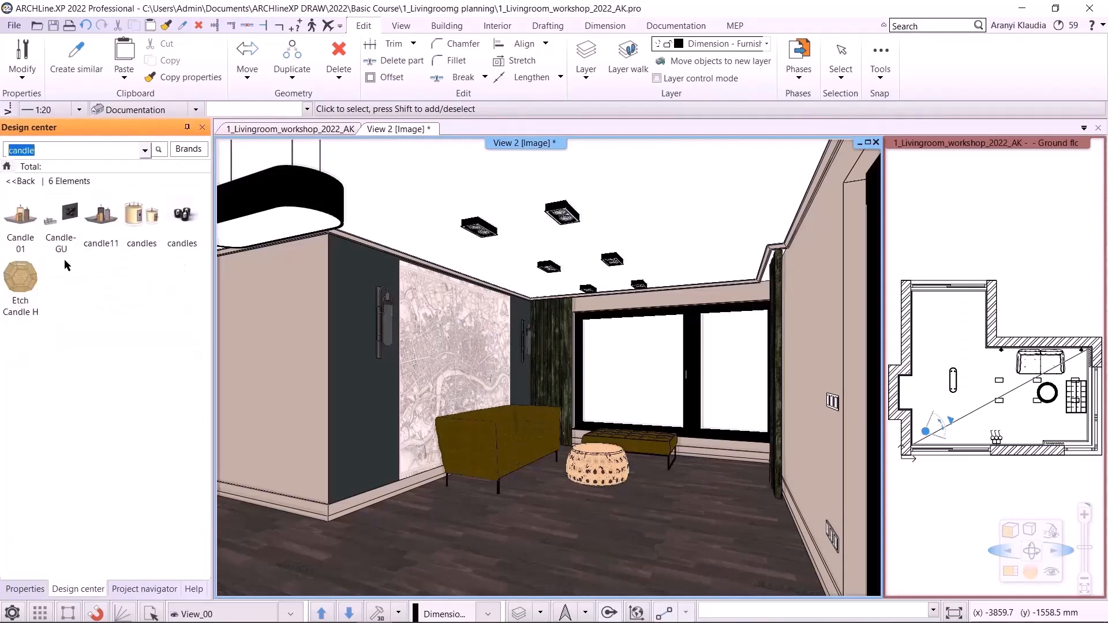
- Place the candles object on top of the round ottoman in the 3D view
drag(181, 222, 316, 319)
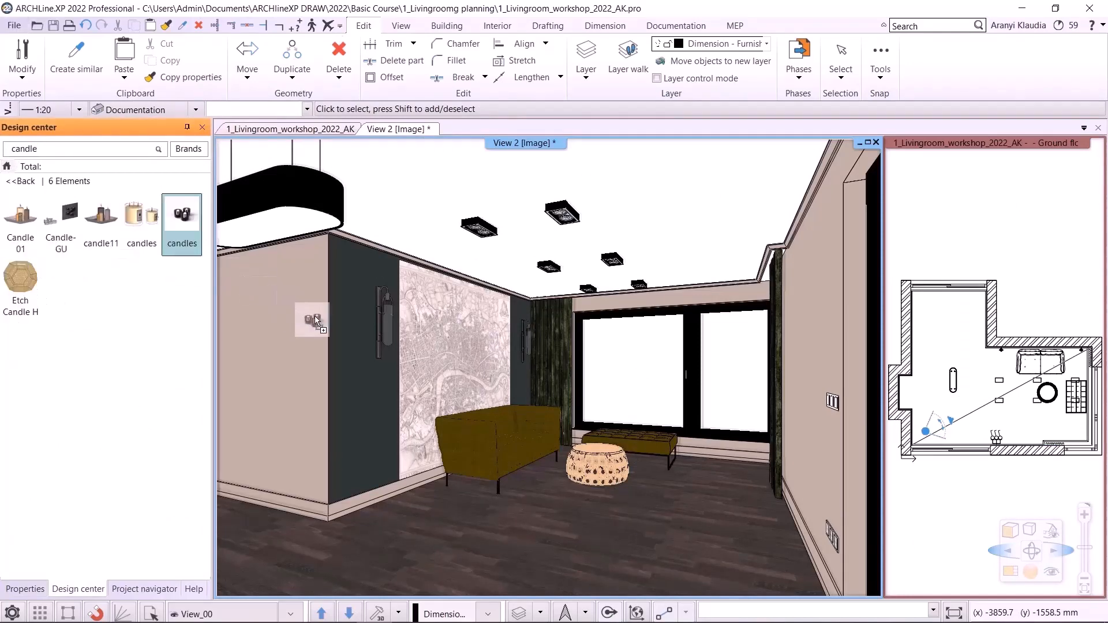
drag(572, 407, 594, 456)
scroll(603, 471, up, 2)
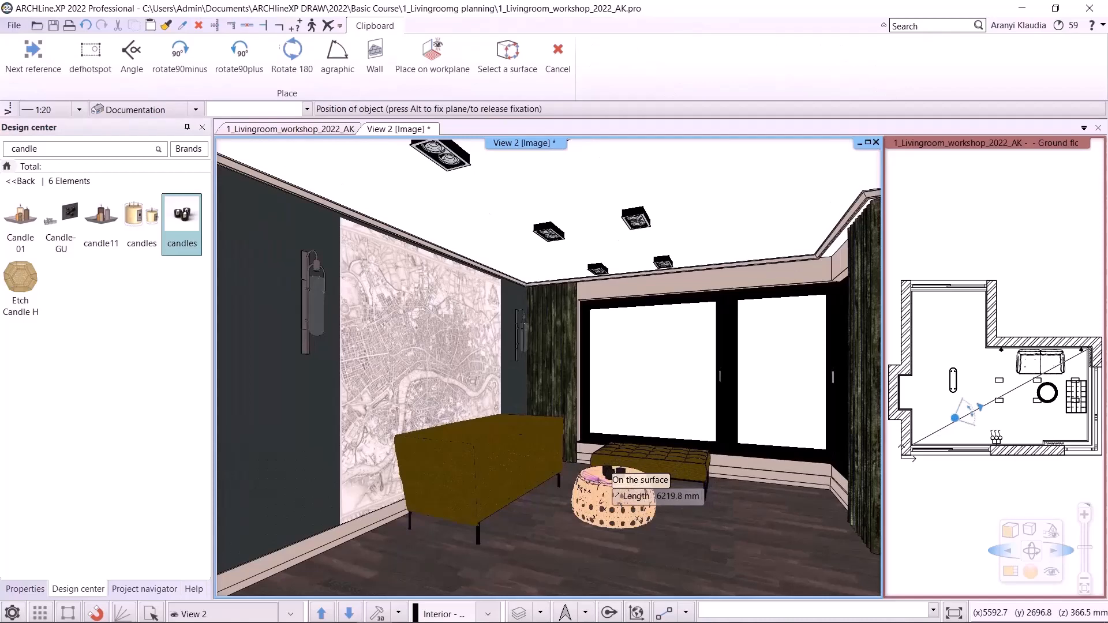
click(620, 508)
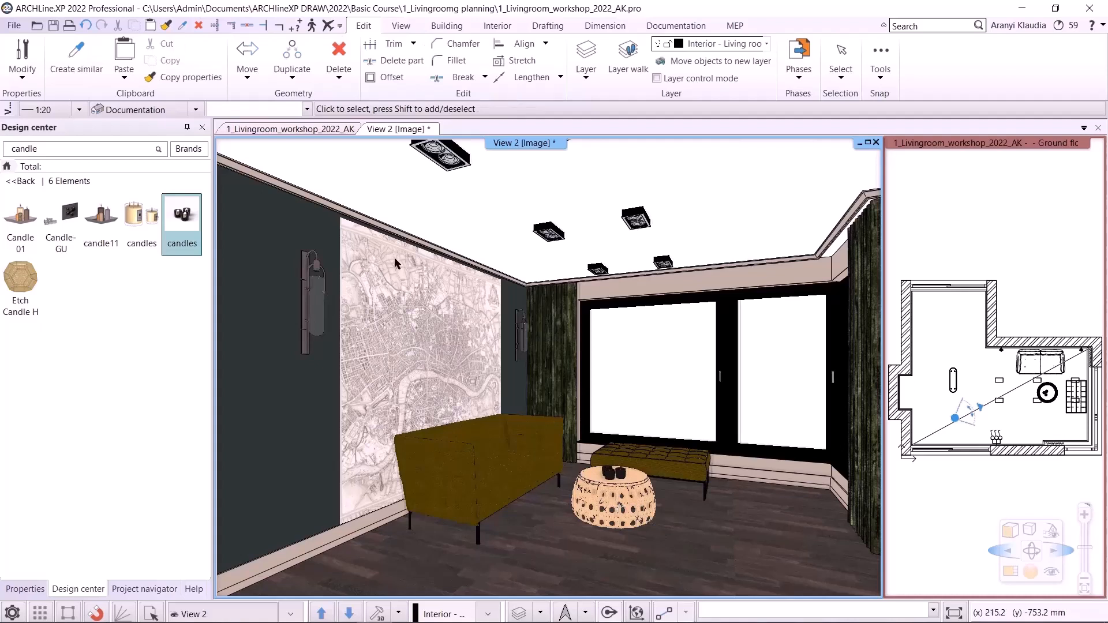
- Open the project 3_Livingroom_workshop_2022_furnished.pro, closing the current project without saving
click(53, 25)
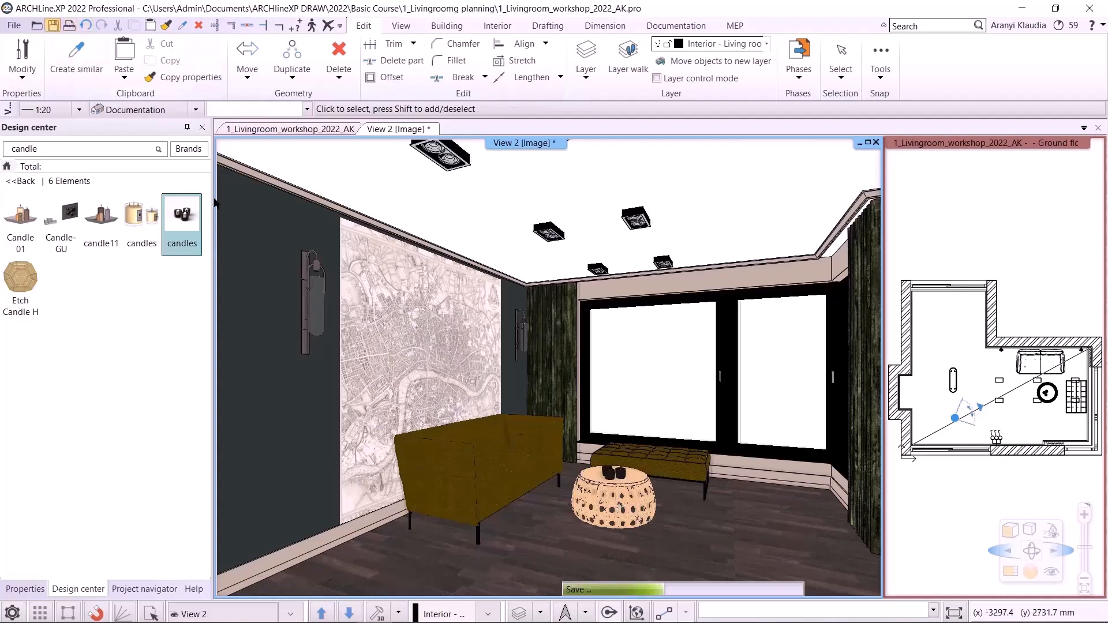
click(14, 25)
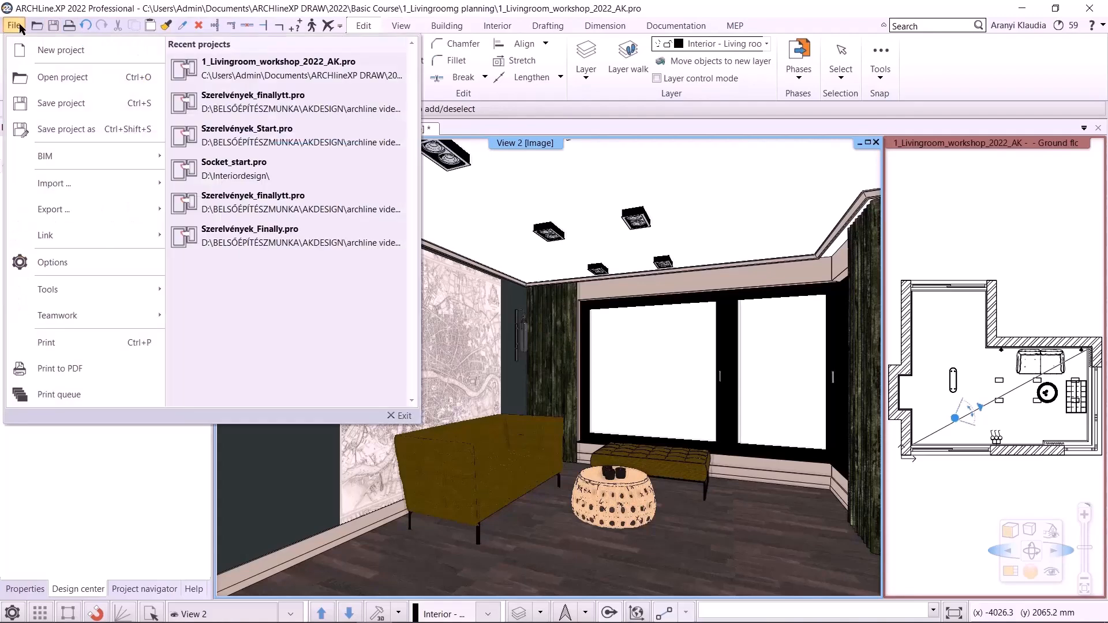
click(75, 78)
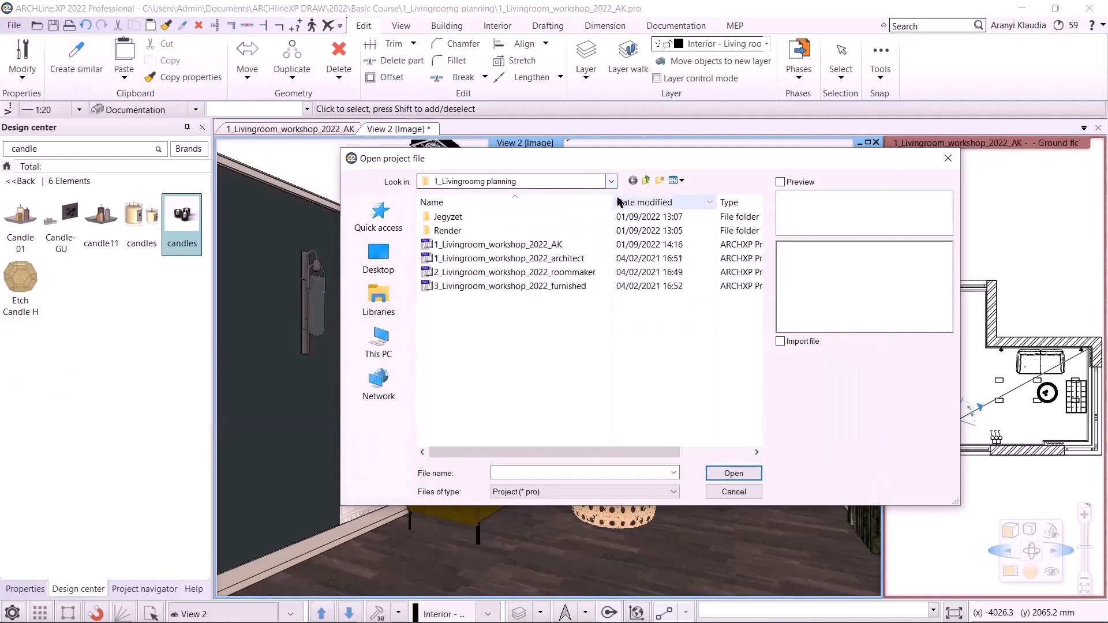
drag(614, 197, 625, 197)
click(577, 286)
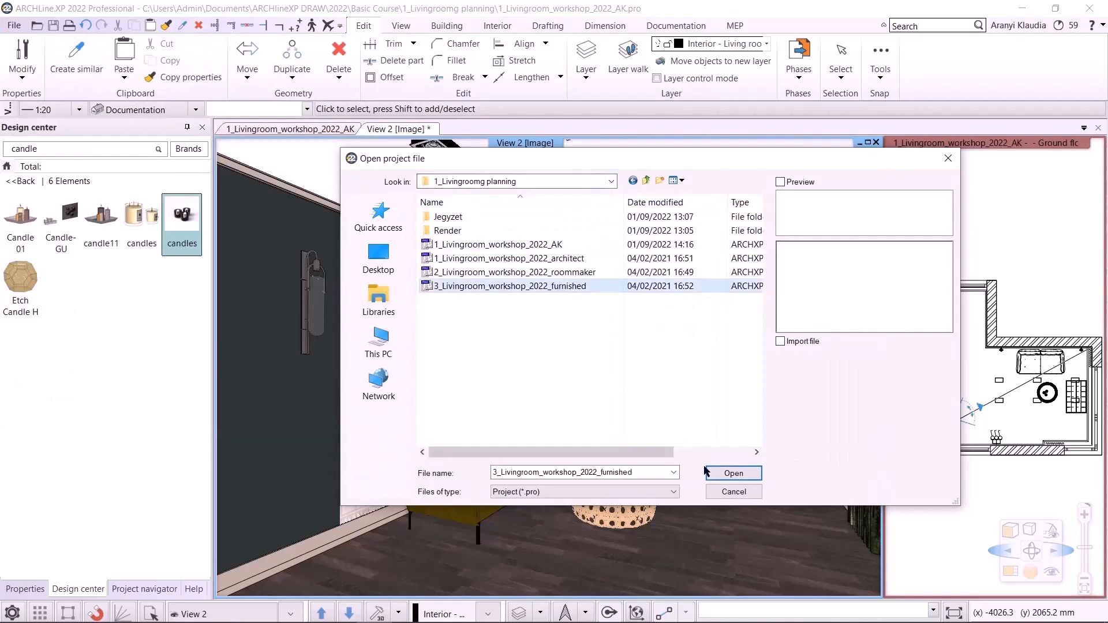
click(730, 473)
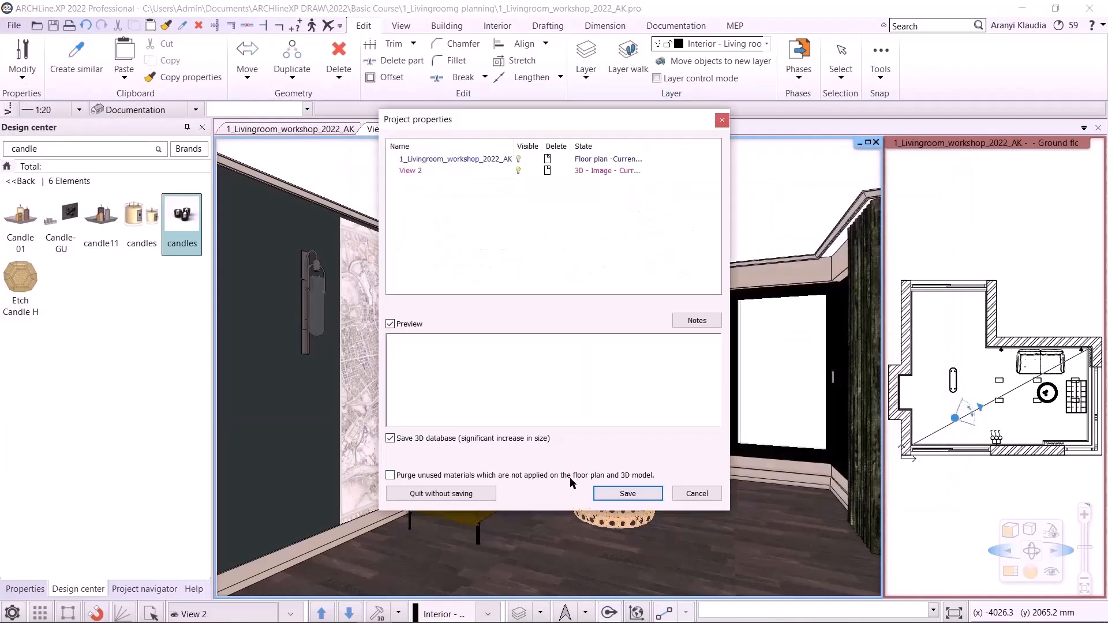
click(477, 493)
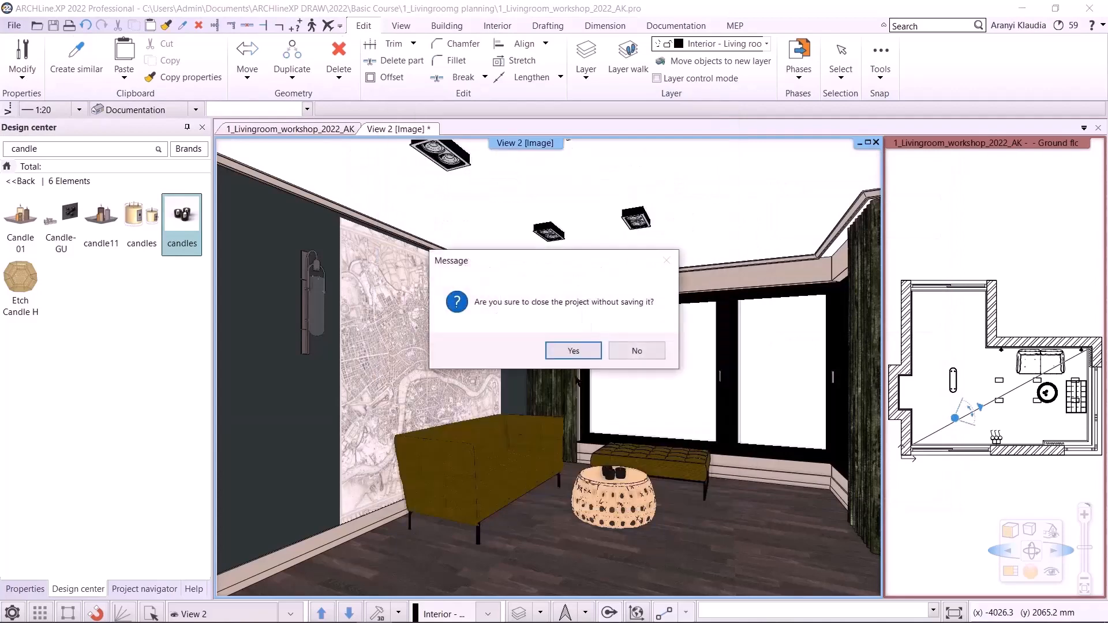
click(573, 350)
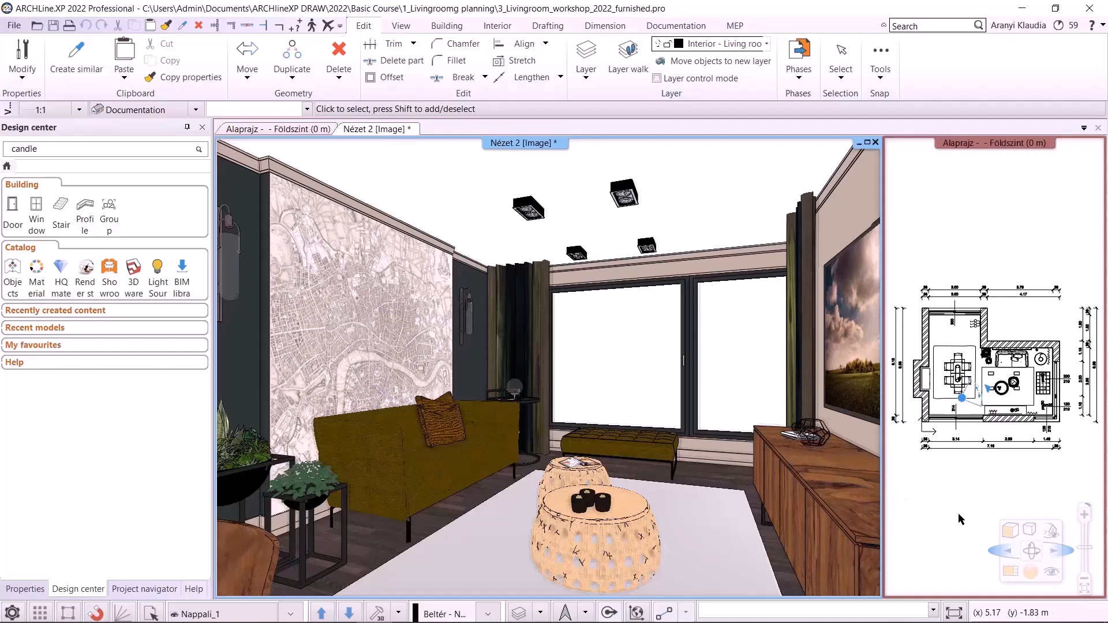
- Switch to clean screen mode and maximize the 3D view window
click(952, 616)
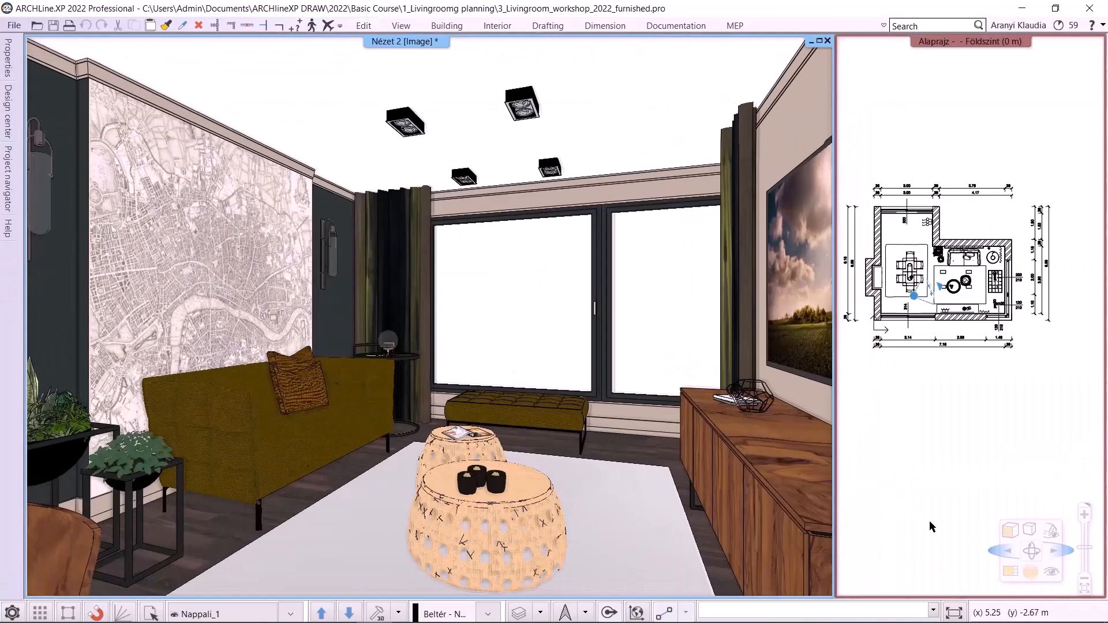
click(820, 42)
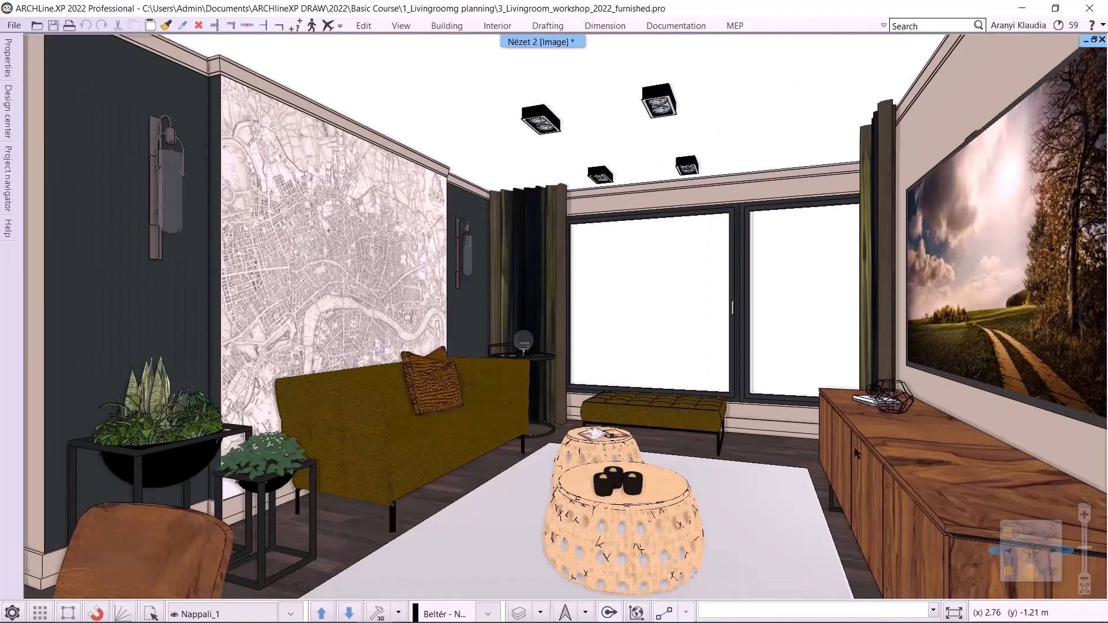
- Preview the Hidden line removal and Consistent colour visual styles in the 3D view
click(1010, 531)
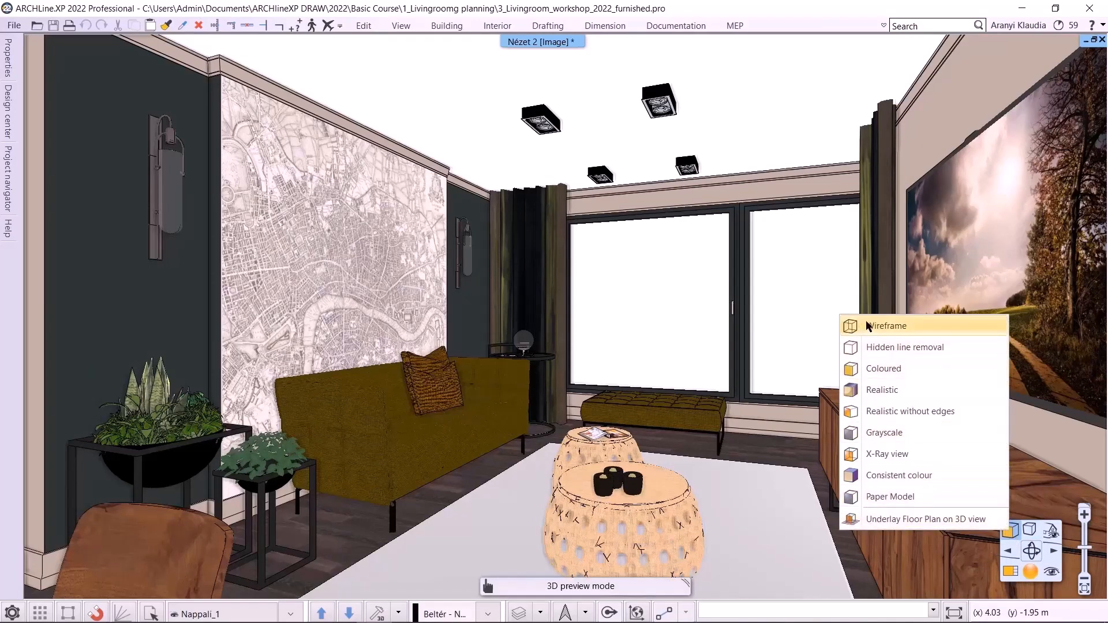
click(894, 346)
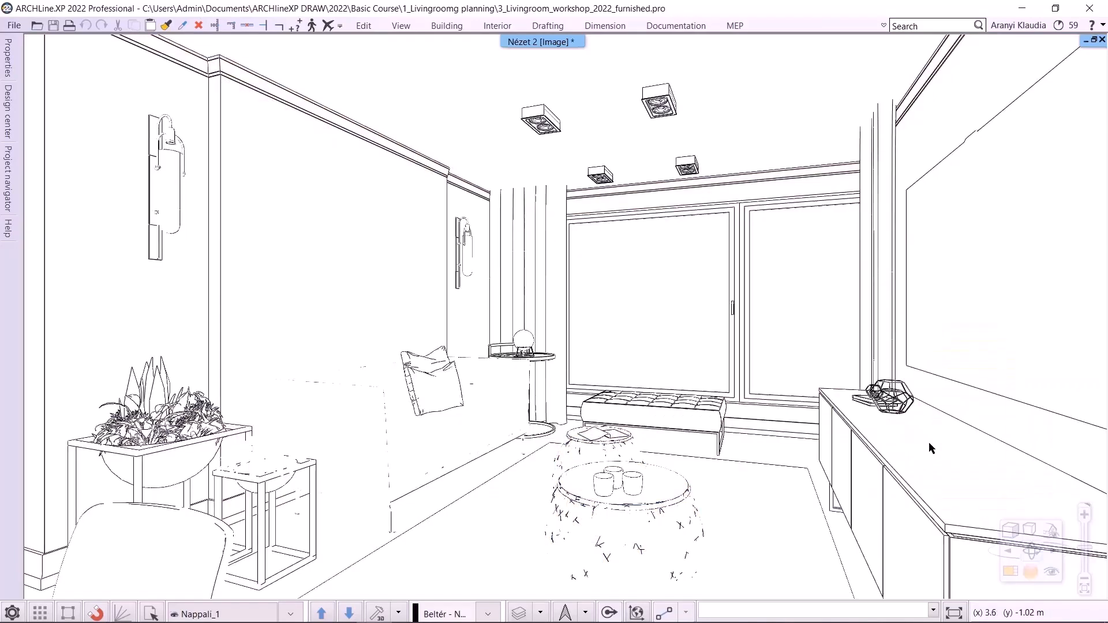
click(1010, 532)
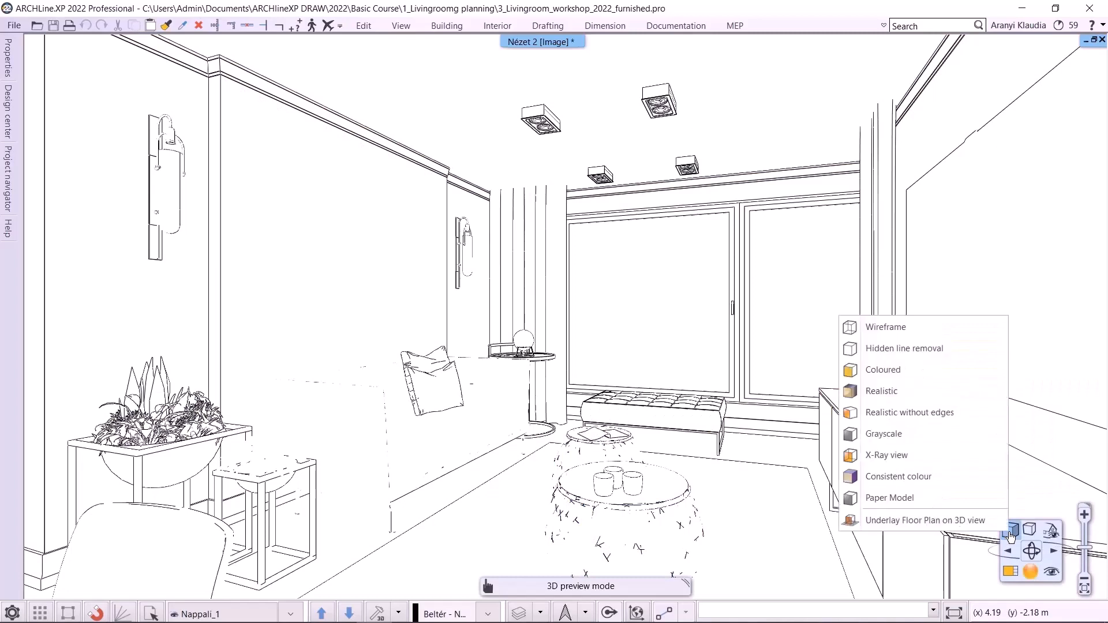
click(904, 475)
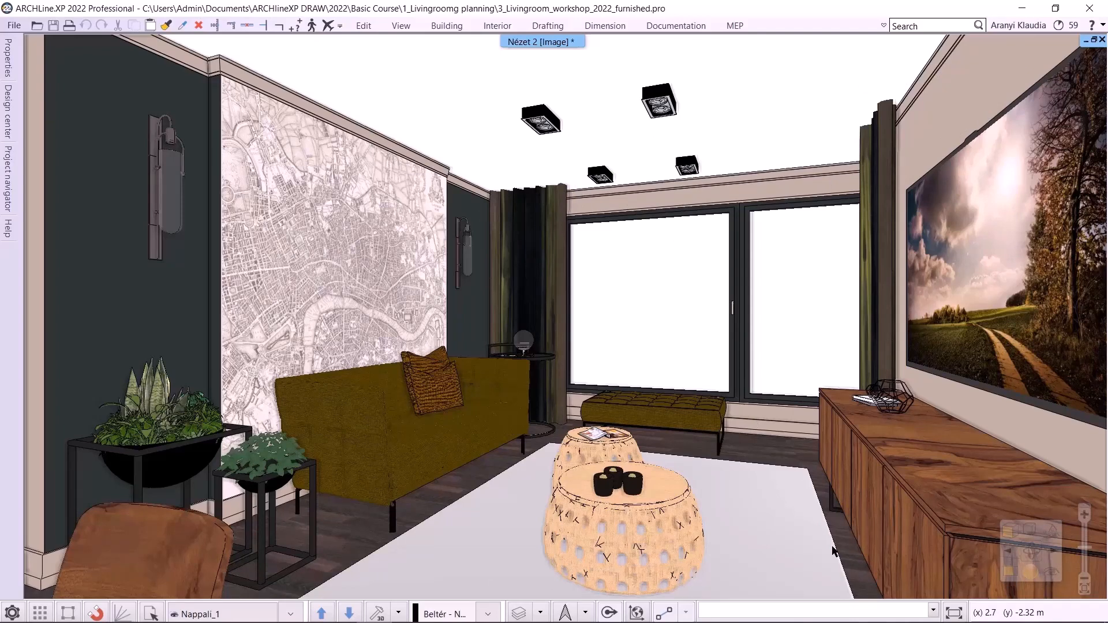
- Set the 3D view's visual style to Realistic
click(1009, 530)
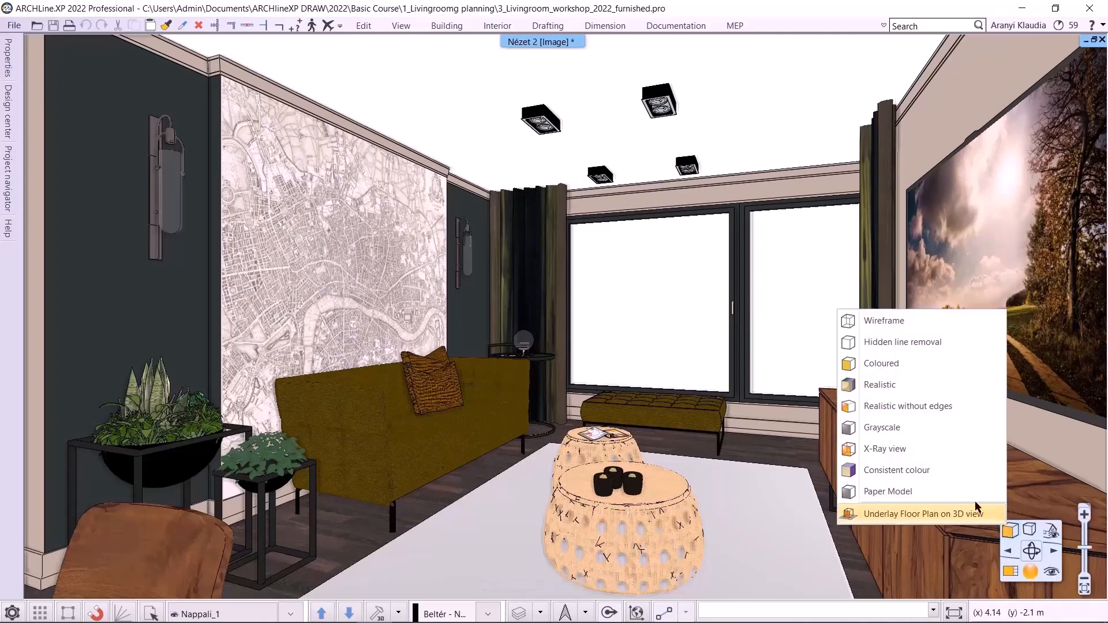
click(908, 384)
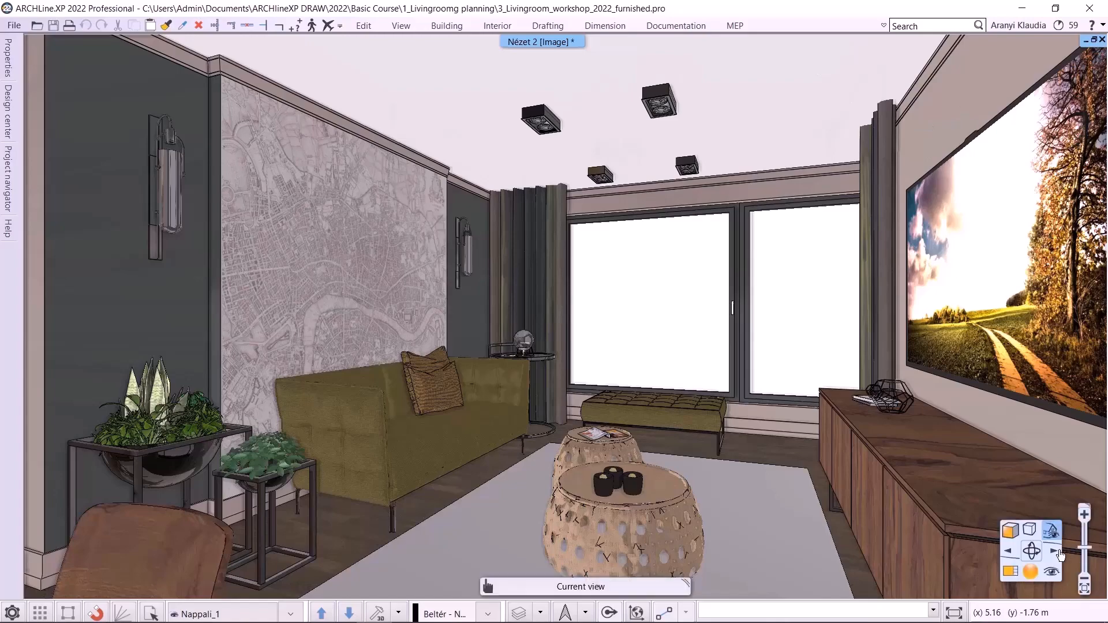
- Adjust the camera in the perspective dialog and save the current view as a new saved view named Center
click(1051, 572)
mouse_move(564, 426)
mouse_down()
mouse_move(595, 405)
mouse_move(614, 419)
mouse_move(590, 420)
mouse_up()
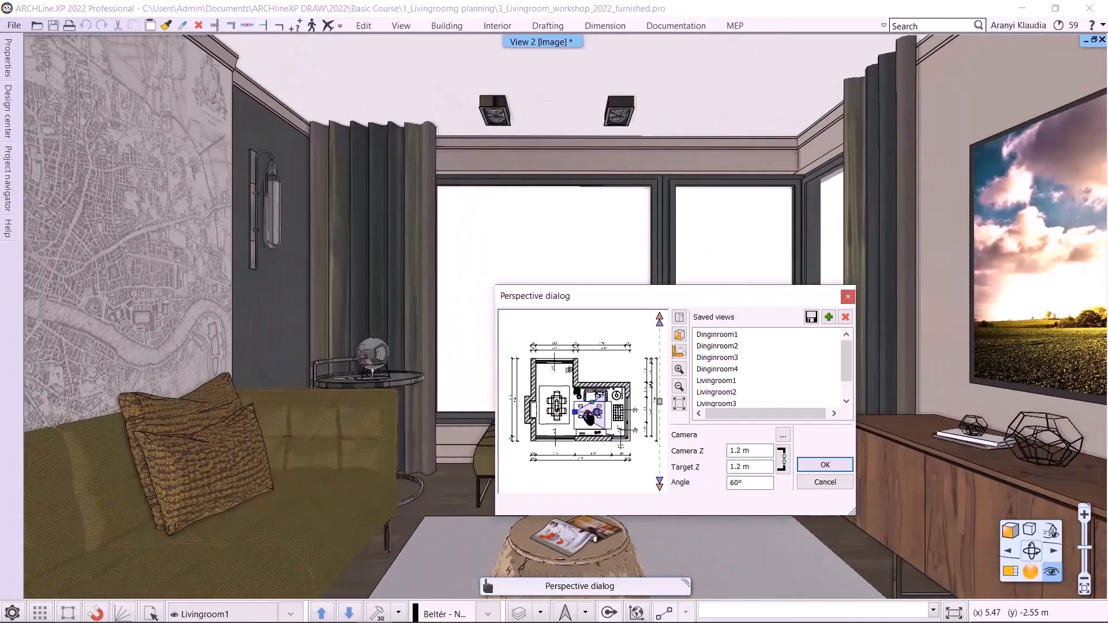
click(829, 317)
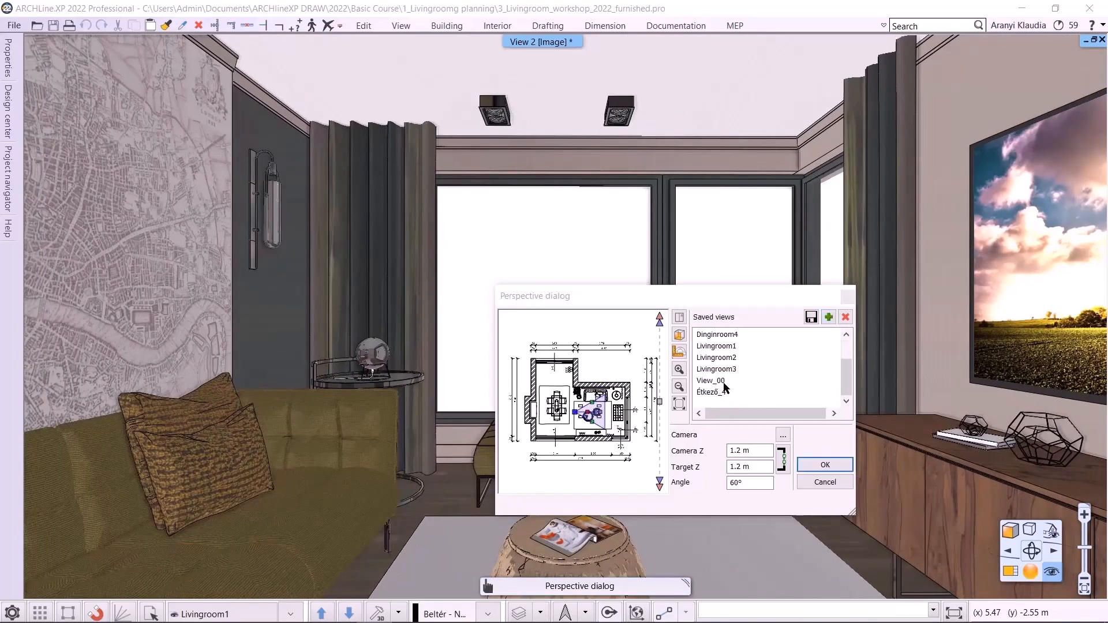
text(Center)
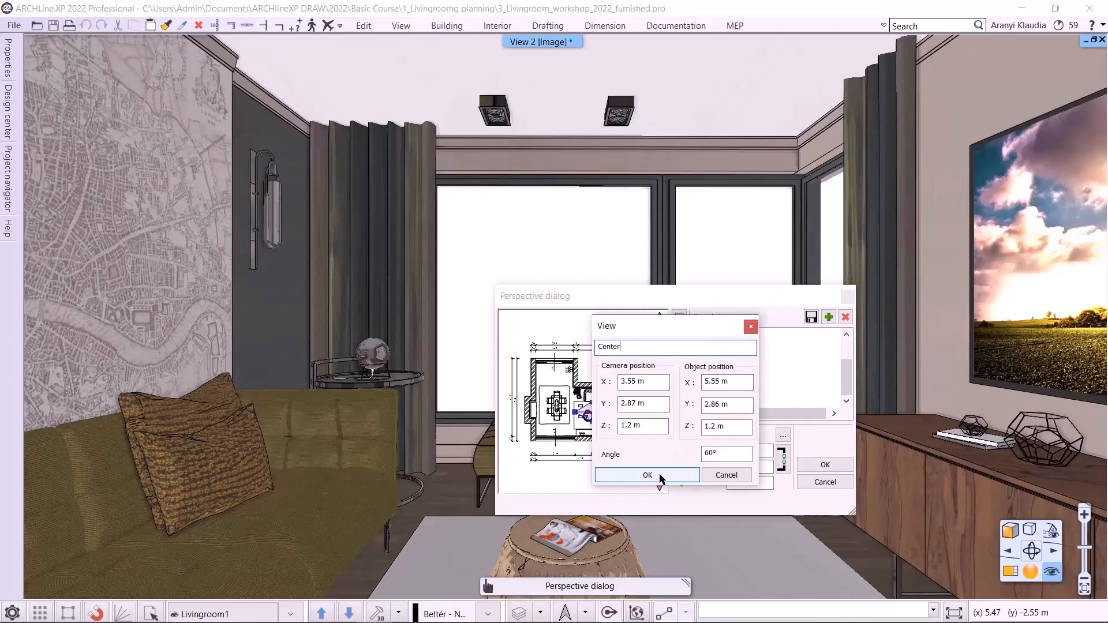
click(656, 476)
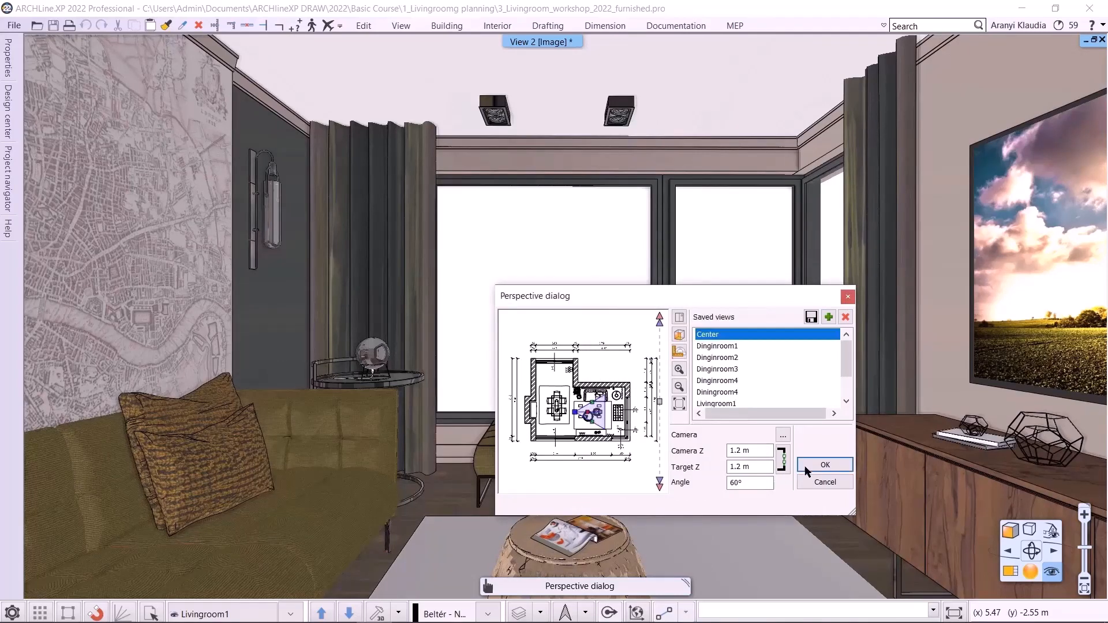
click(825, 464)
- Explore the room with the Look around animation tool, then restore the Livingroom1 saved view
click(402, 23)
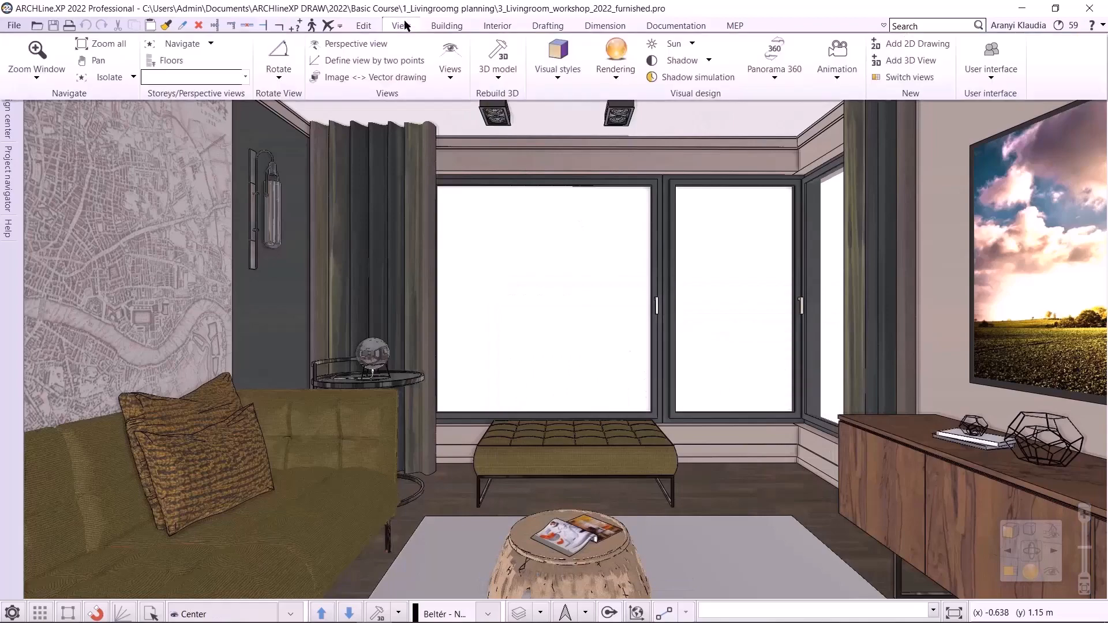
click(837, 76)
mouse_move(860, 100)
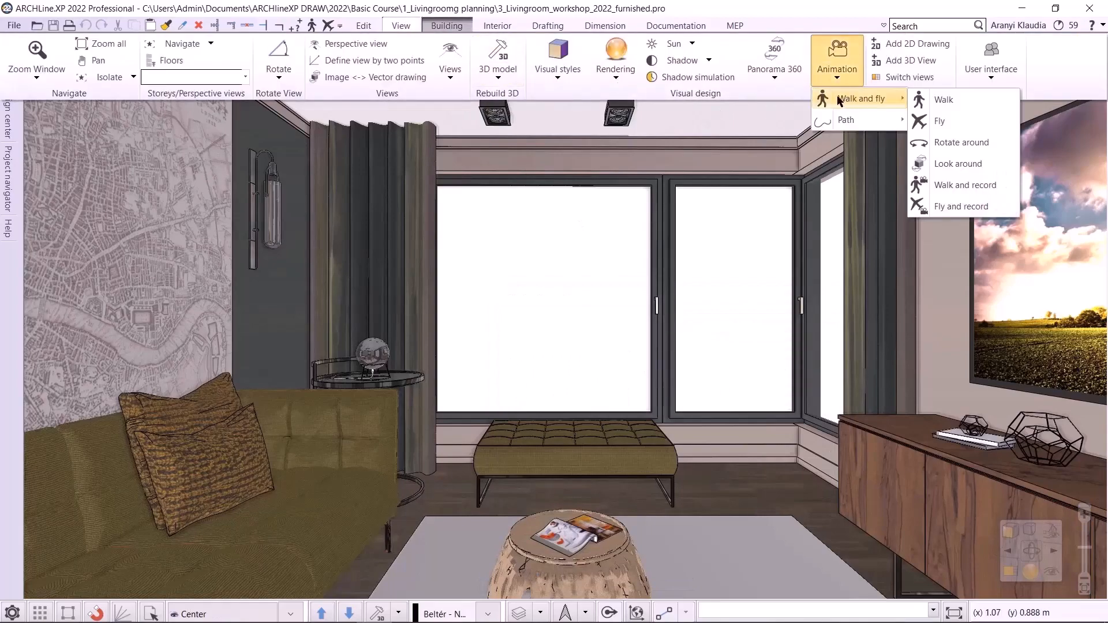
click(968, 166)
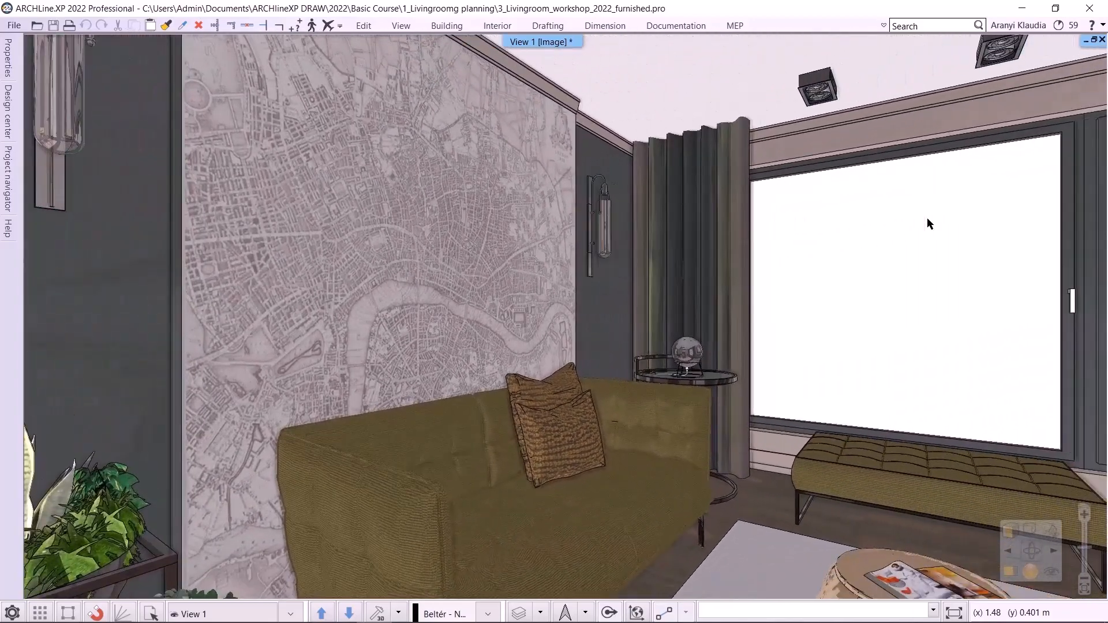
click(290, 614)
click(240, 559)
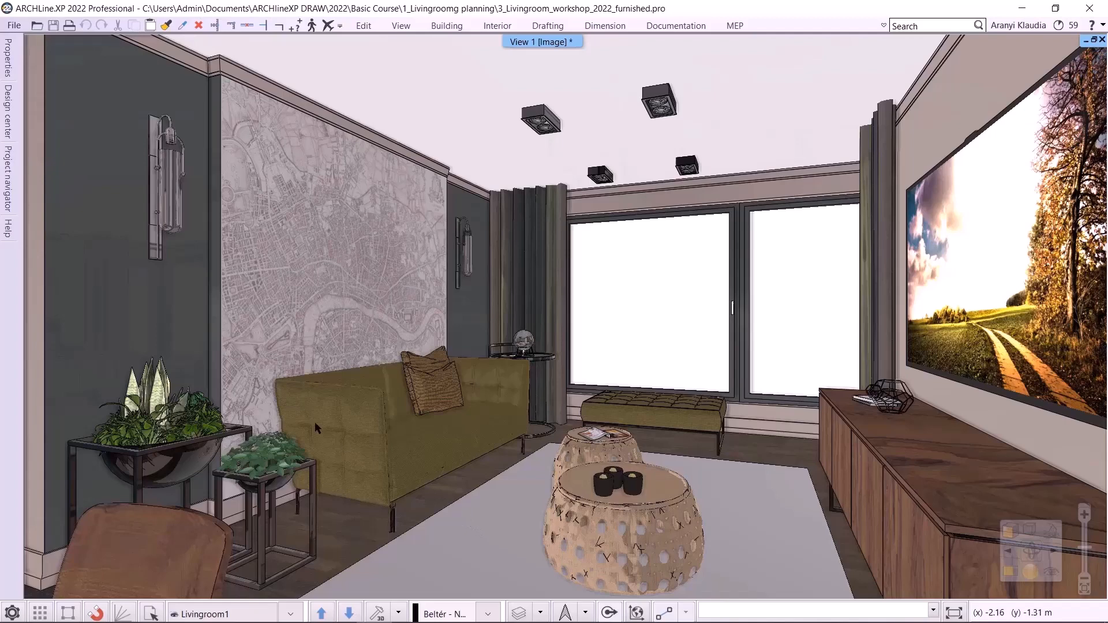
- Open the north direction setting for the sun and confirm it without changes
click(402, 25)
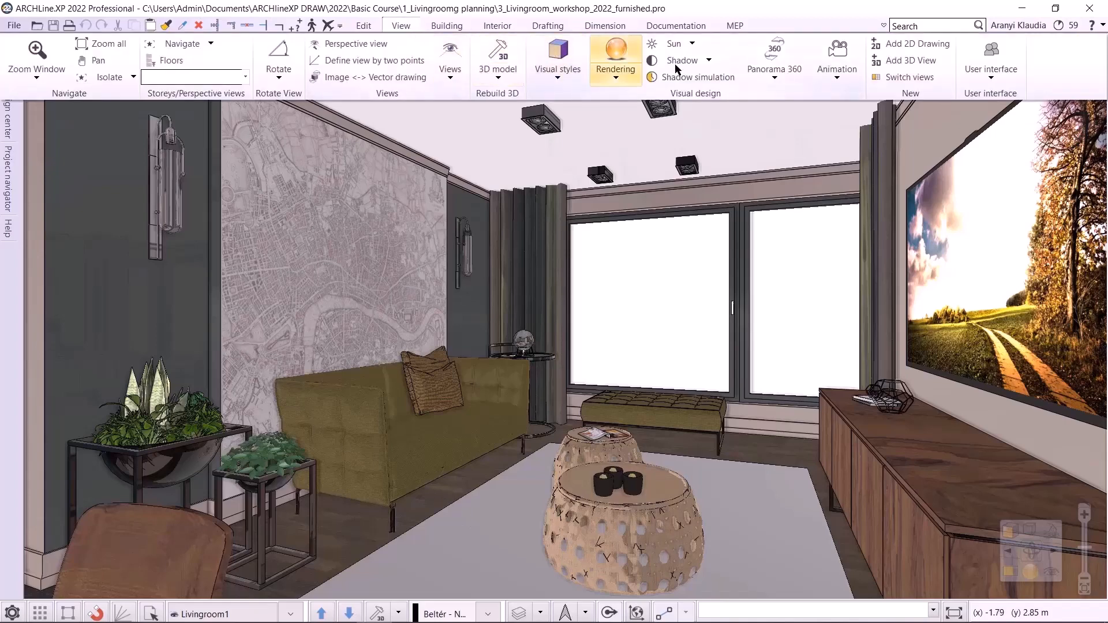
click(692, 43)
click(696, 64)
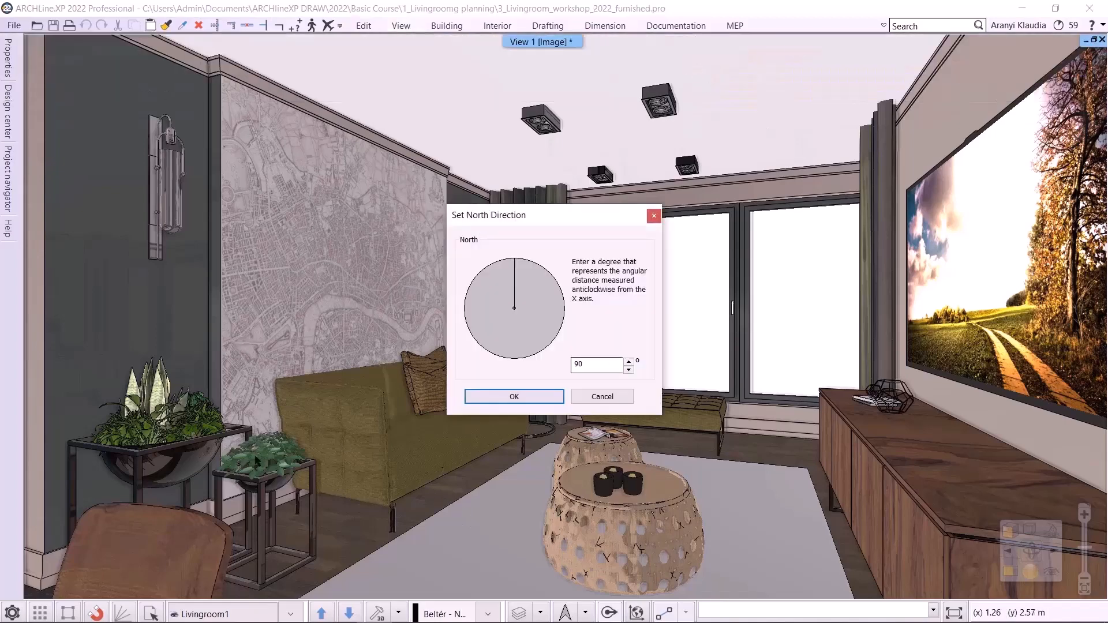
click(514, 396)
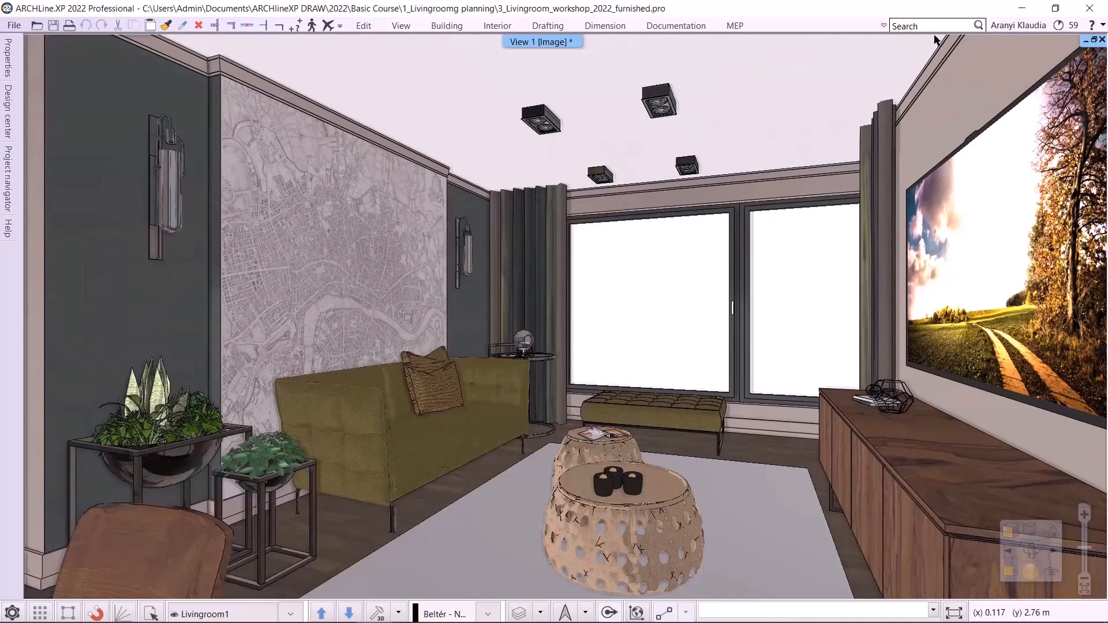
- Set the sun location to Budapest and the date to 15 March in the location and sun settings
click(401, 25)
click(692, 43)
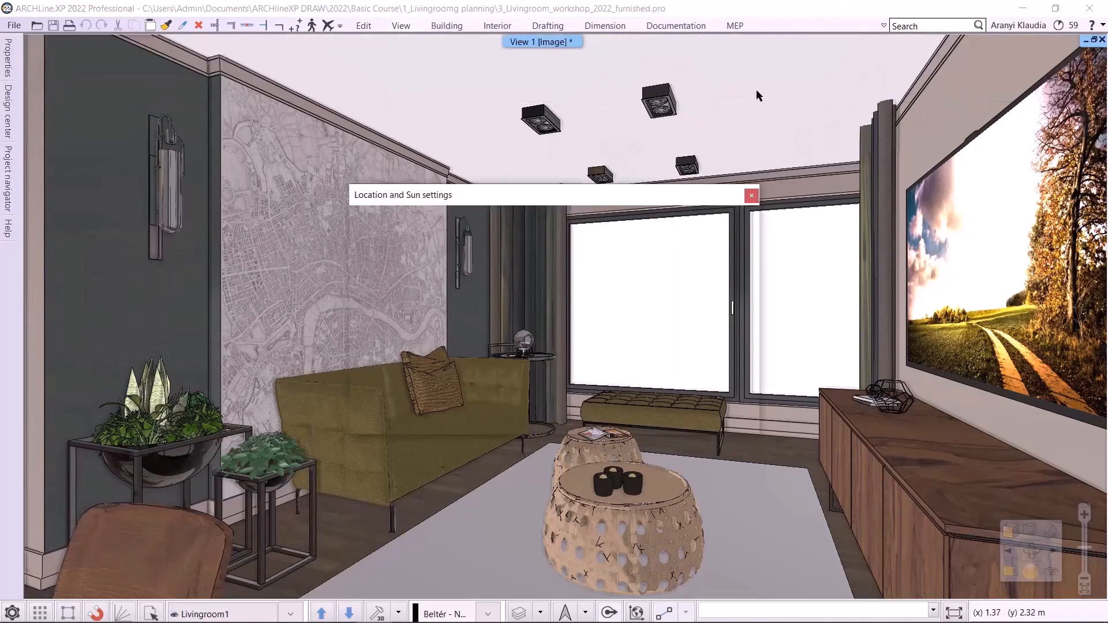
click(701, 85)
click(437, 233)
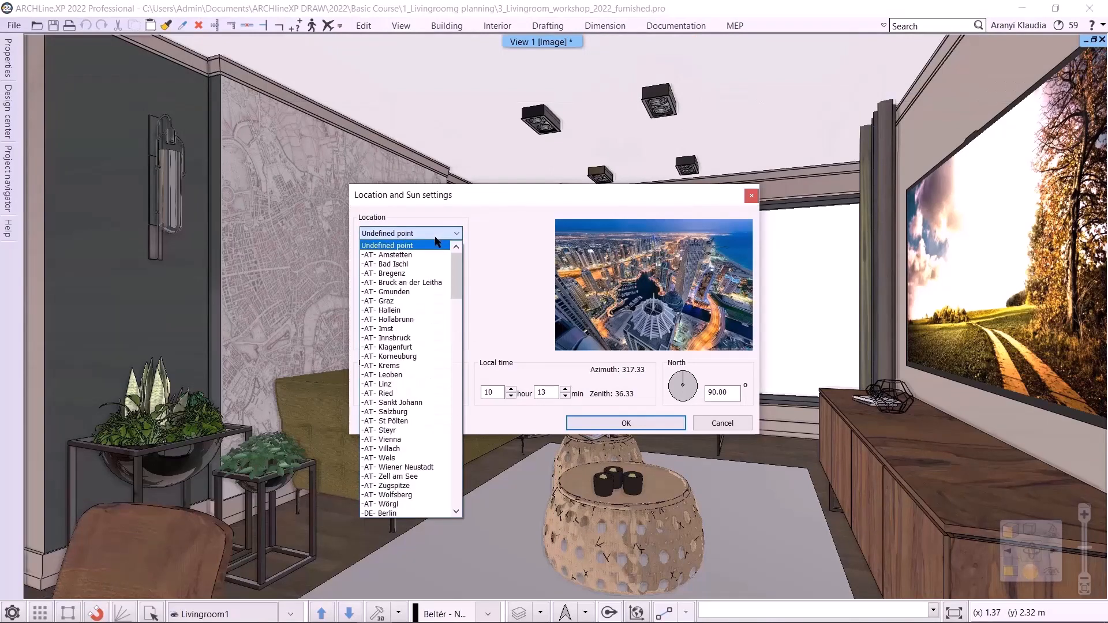
scroll(454, 331, down, 10)
scroll(455, 332, down, 5)
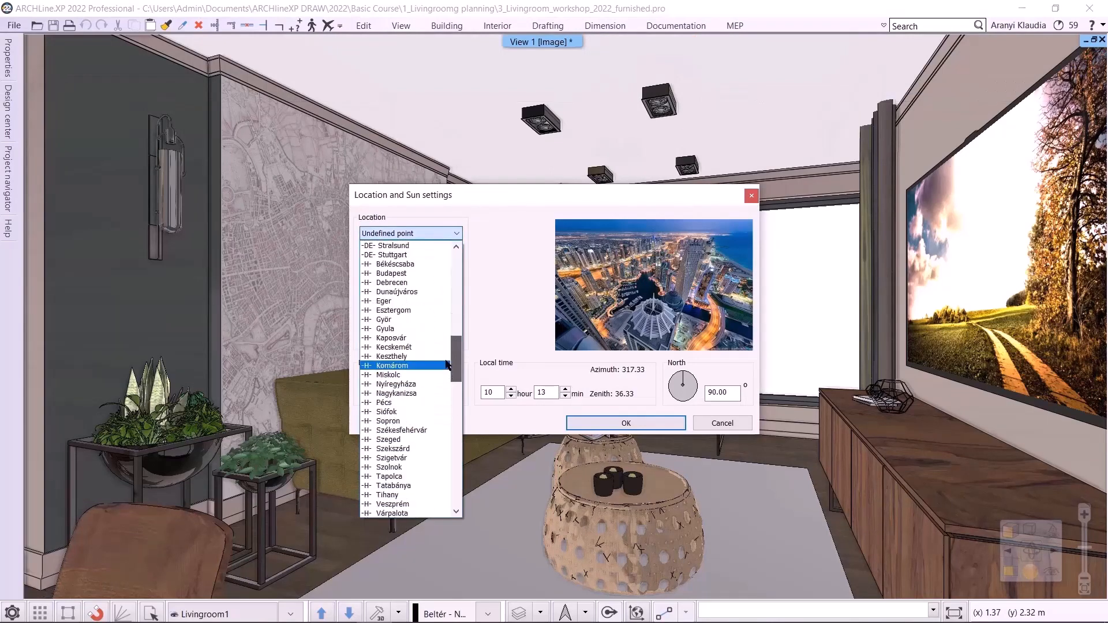
click(398, 282)
click(419, 396)
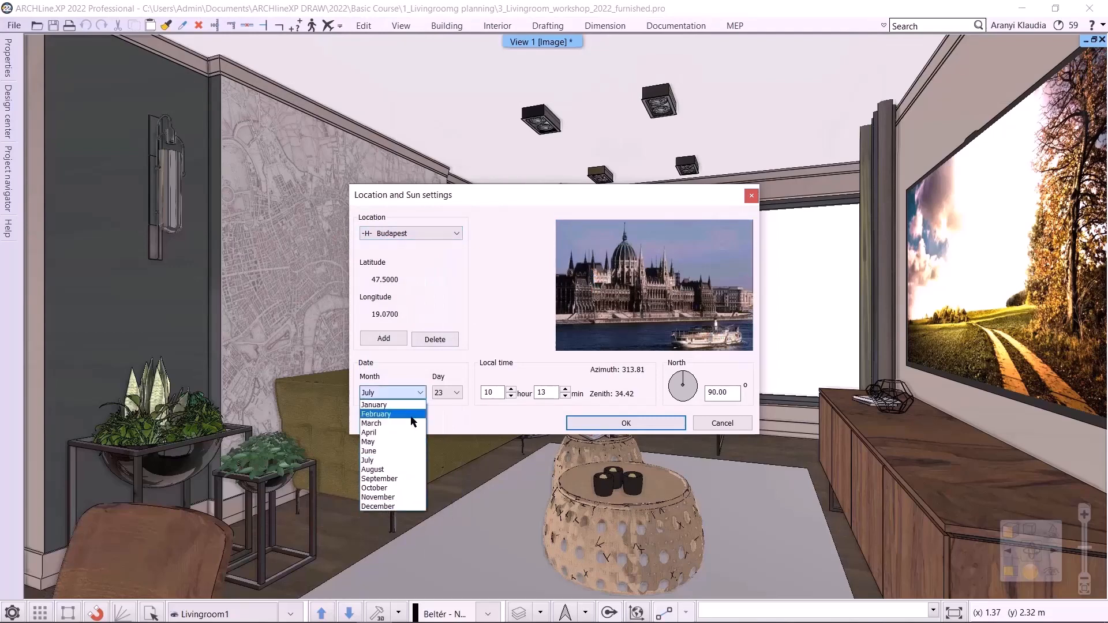
click(398, 423)
click(455, 393)
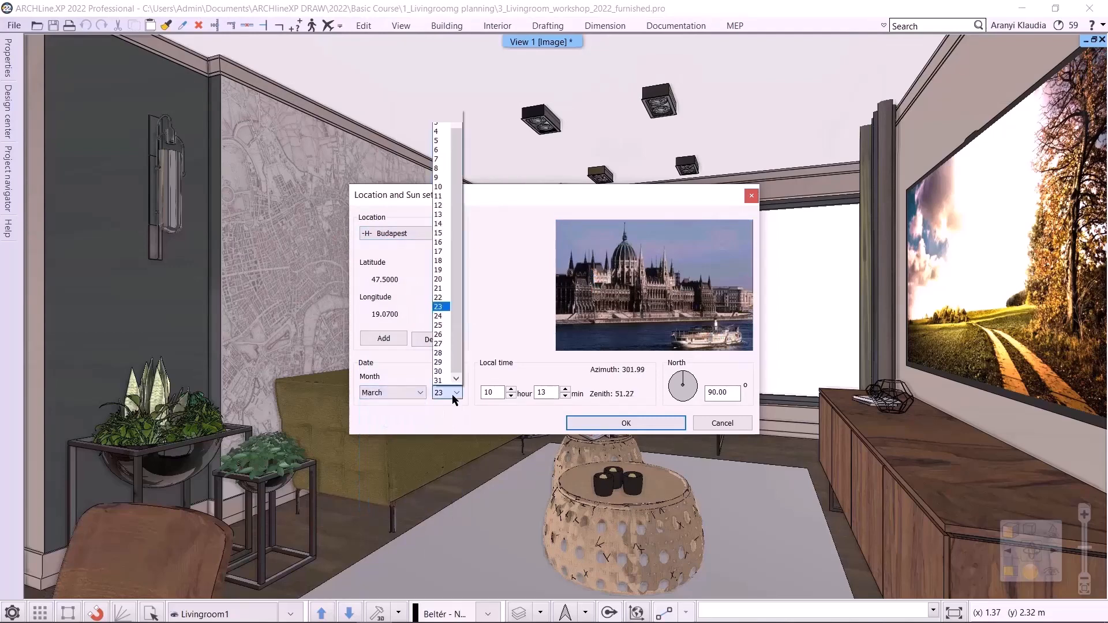
click(439, 233)
click(565, 397)
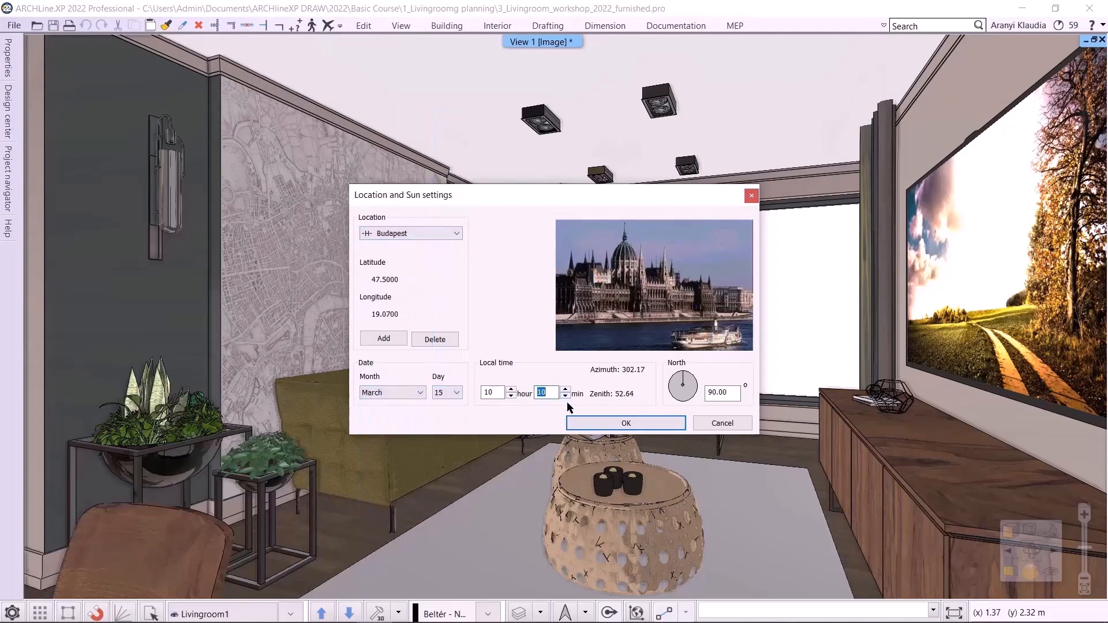
click(594, 423)
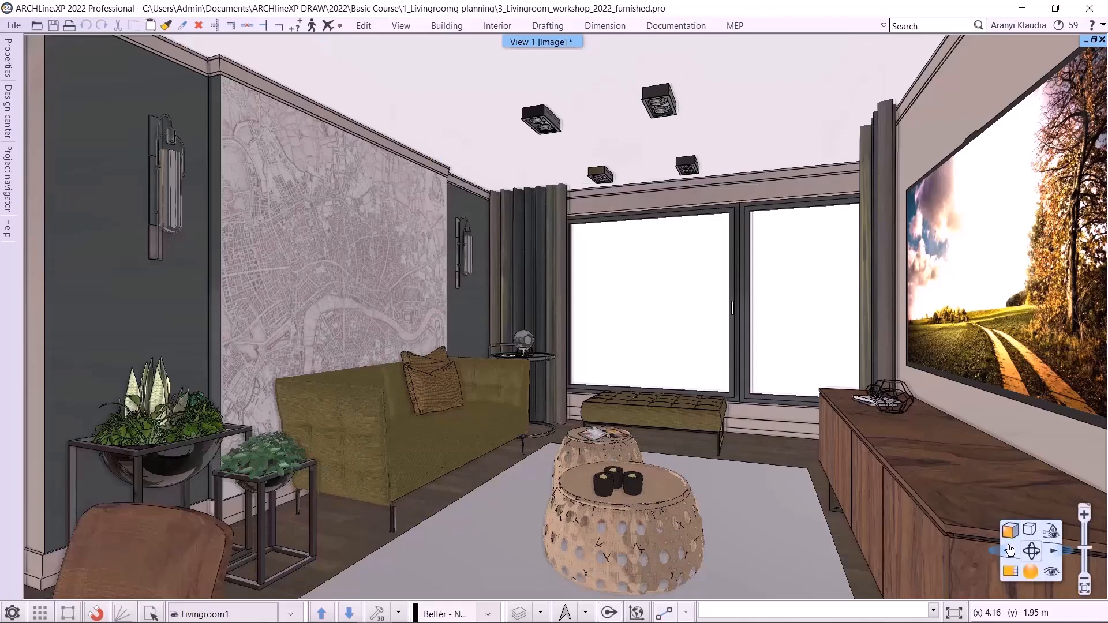
- Turn on shadows in the 3D view
click(1030, 530)
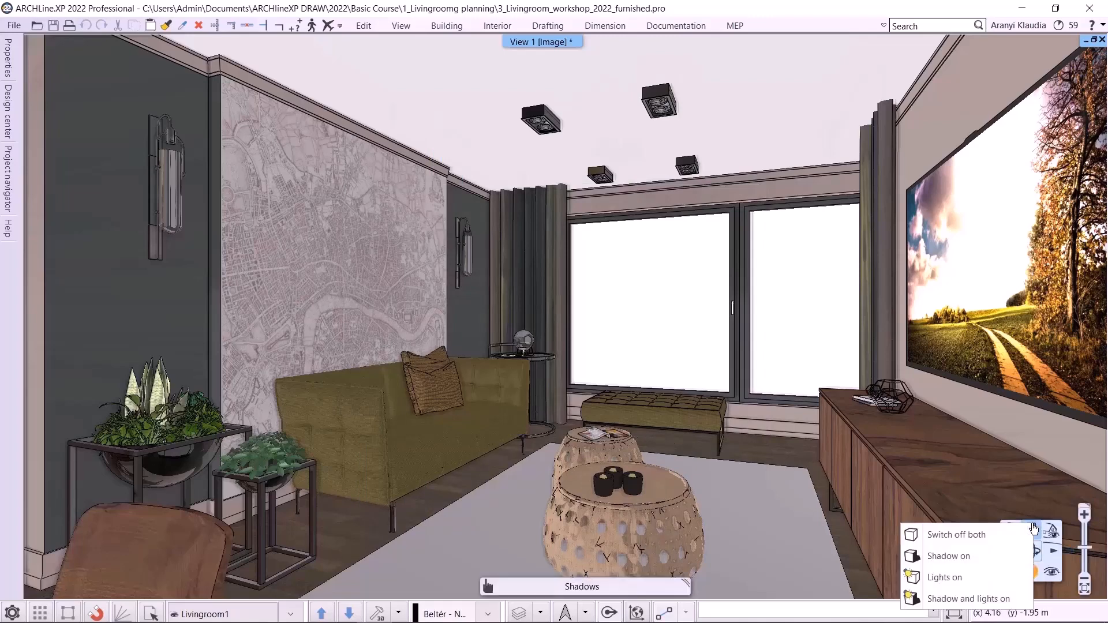
click(979, 548)
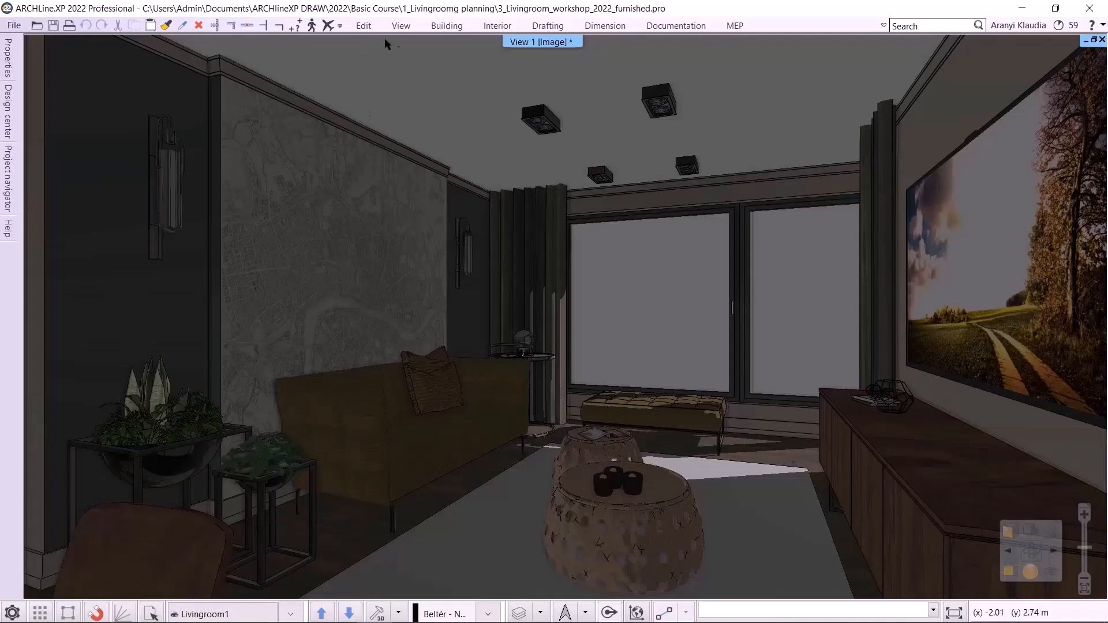
- Open the shadow simulation, move the sun along its path to a different time of day, and apply it
click(399, 24)
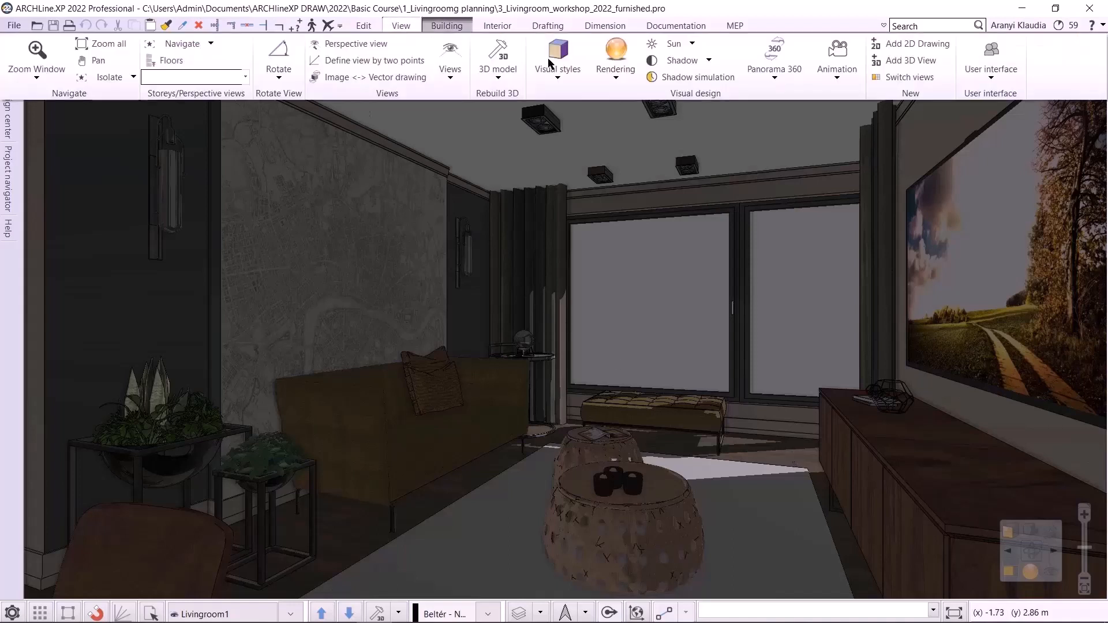
click(698, 77)
drag(639, 155, 324, 139)
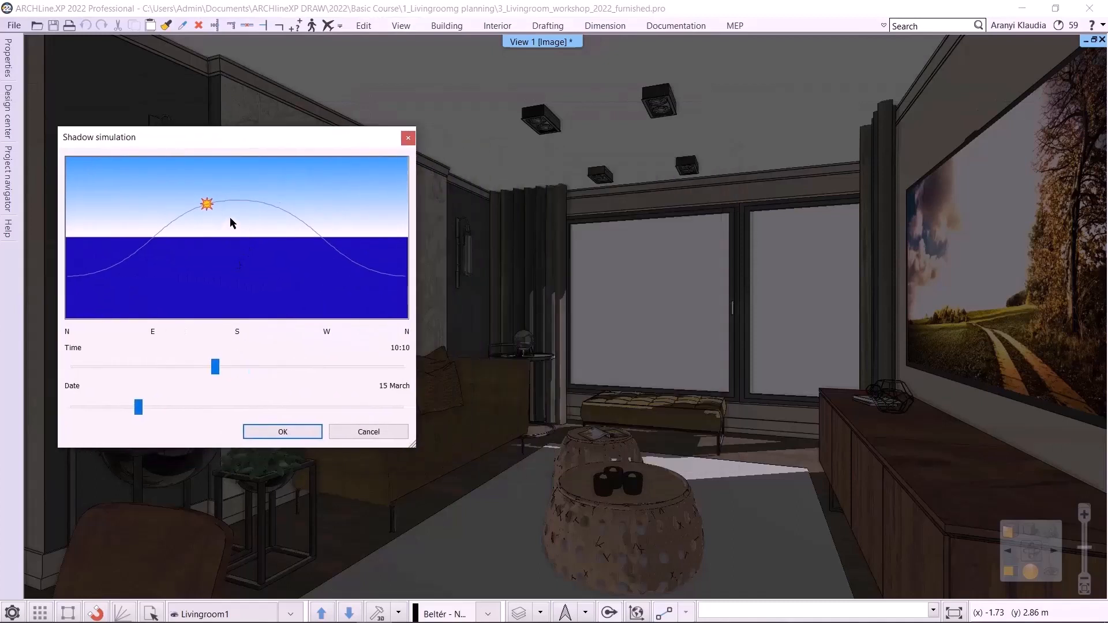
drag(209, 210, 206, 239)
click(272, 432)
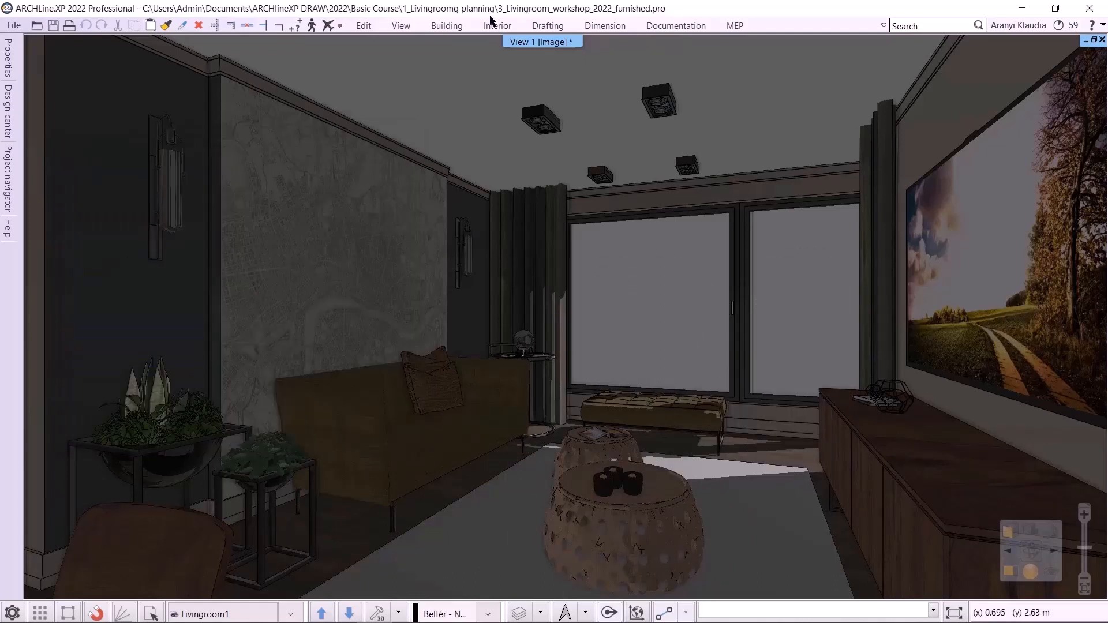
- Open the location and sun settings and preview the sun animation from 8 to 16 hours in 30-minute steps
click(409, 23)
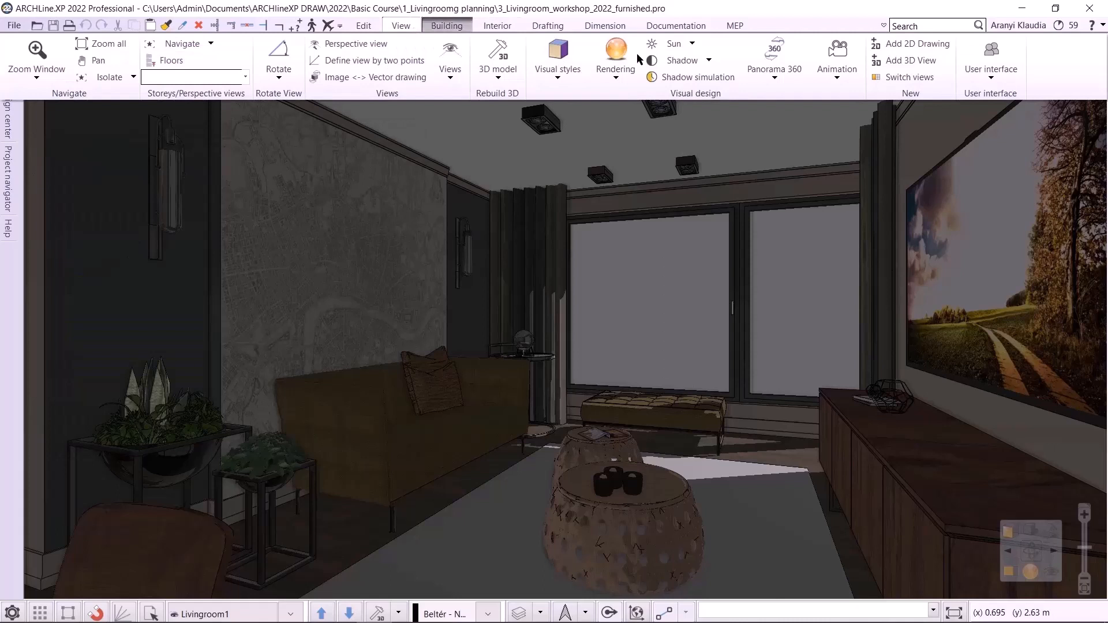
click(696, 60)
click(693, 118)
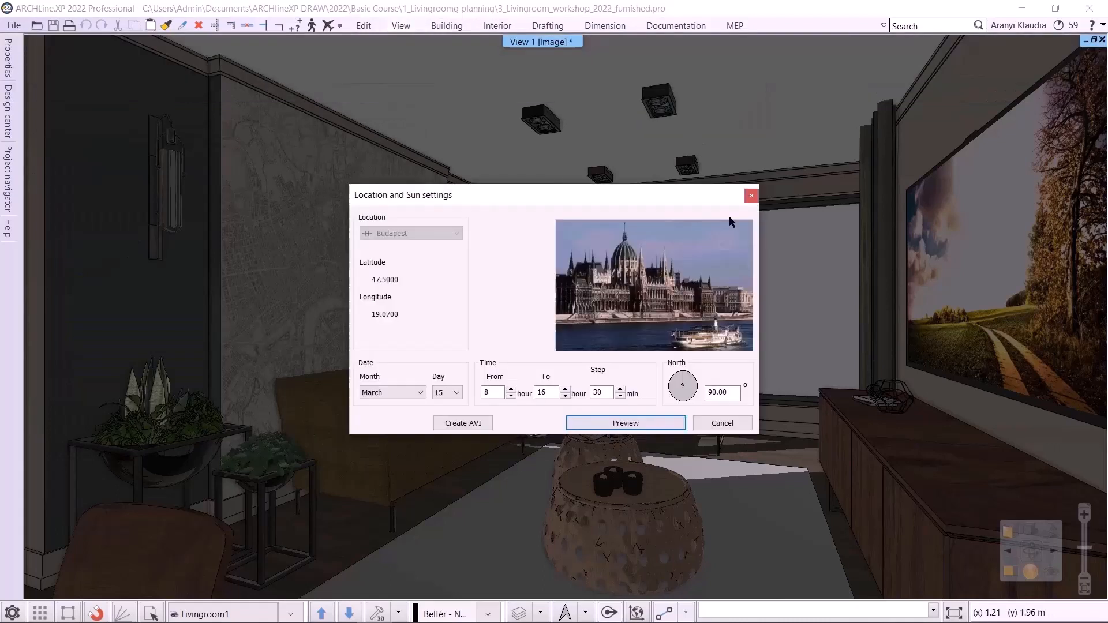
click(489, 393)
key(Tab)
key(Tab)
click(638, 423)
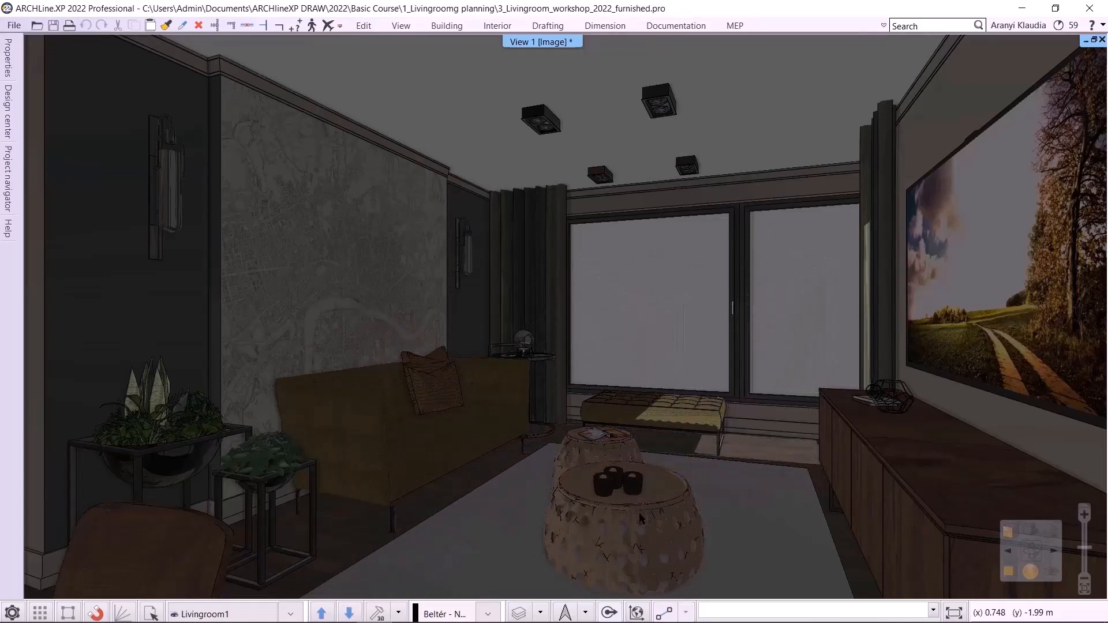
- Switch off both shadows and lights in the 3D view
click(1009, 525)
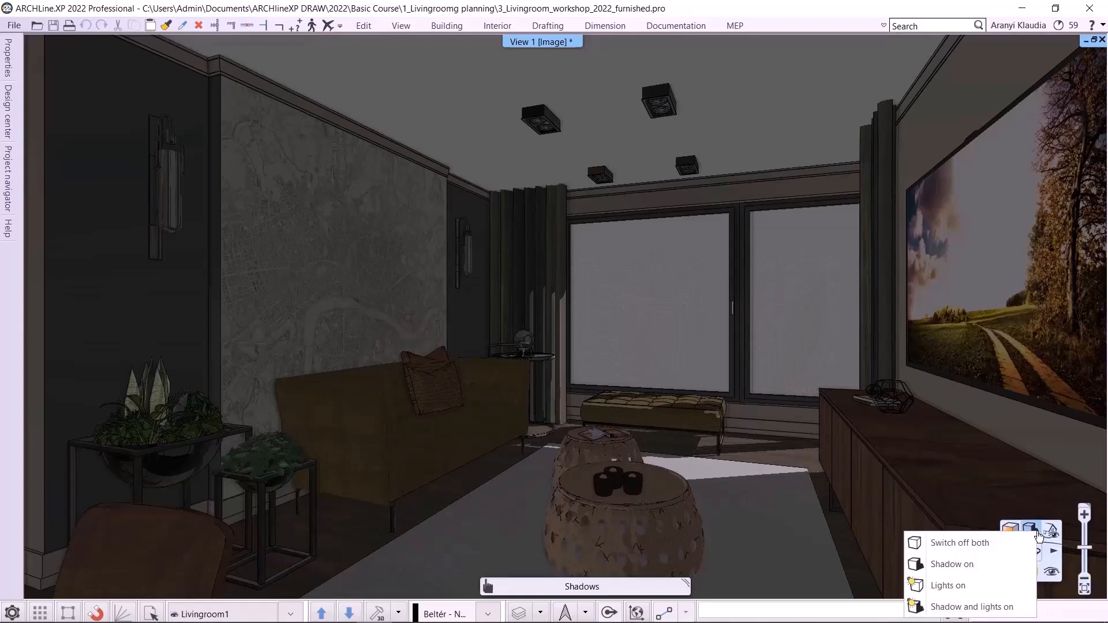
click(979, 542)
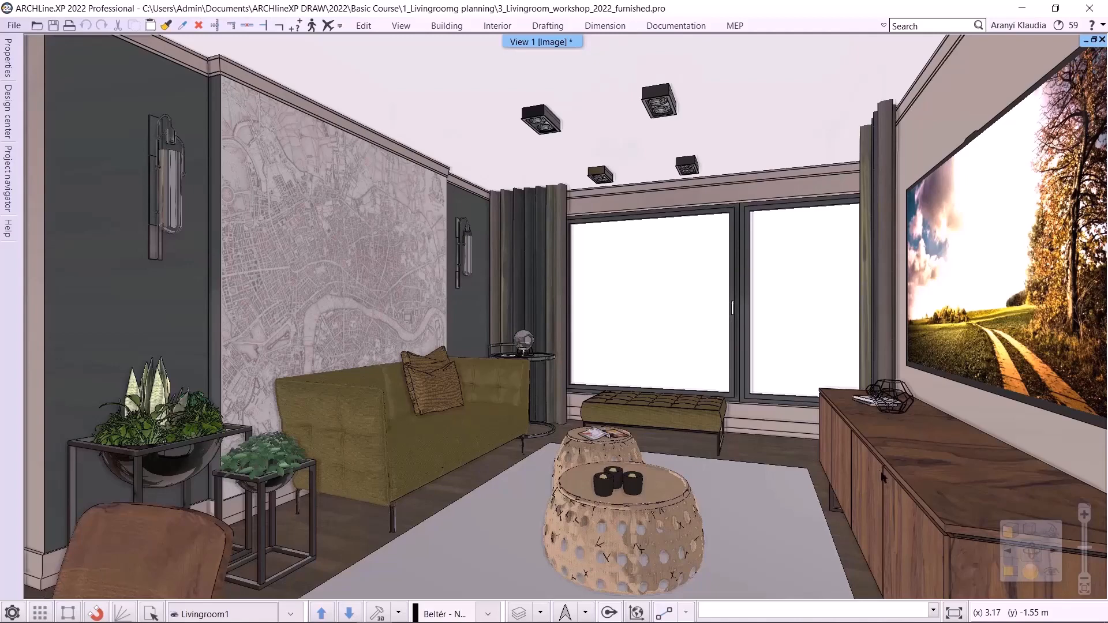
- Open standalone rendering and set the resolution to 800x600 (SVGA) and the render preset to Real-time draft
click(1030, 571)
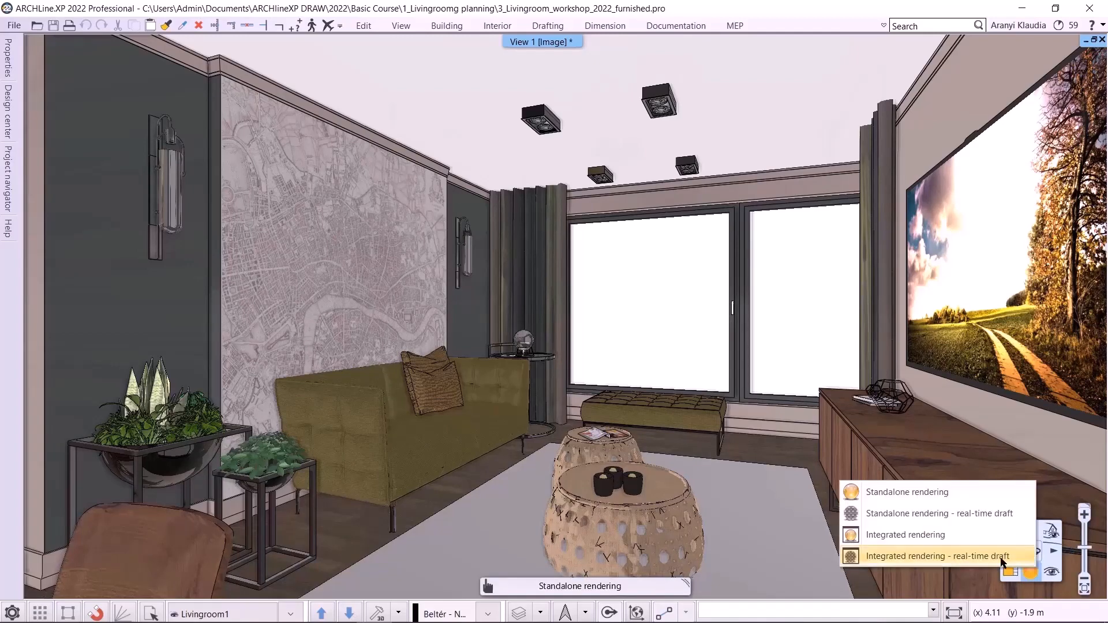
click(930, 492)
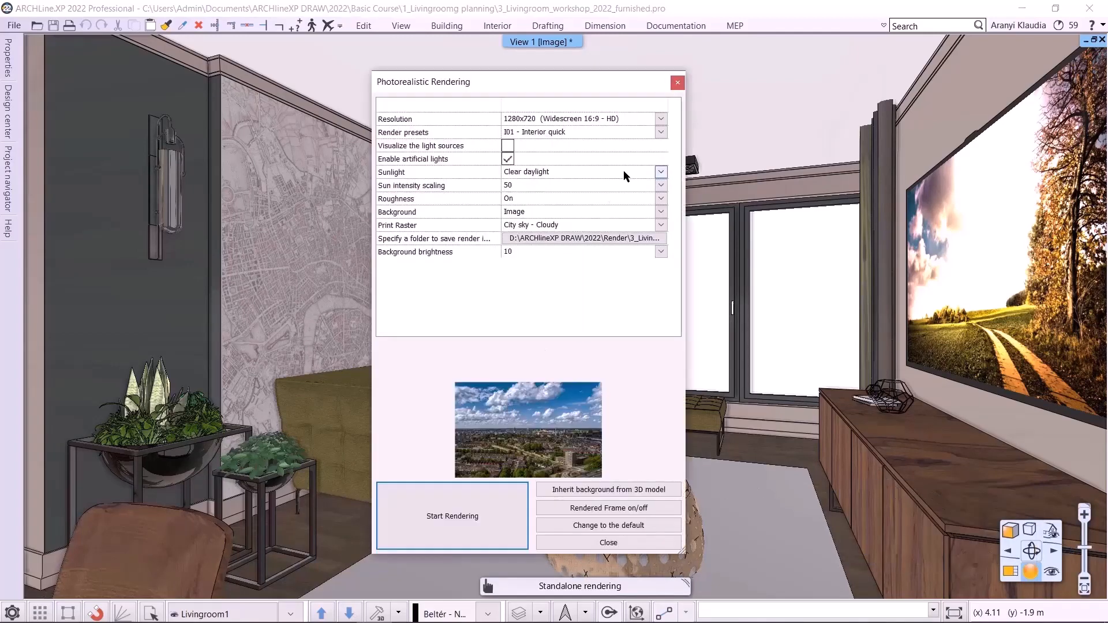
click(662, 119)
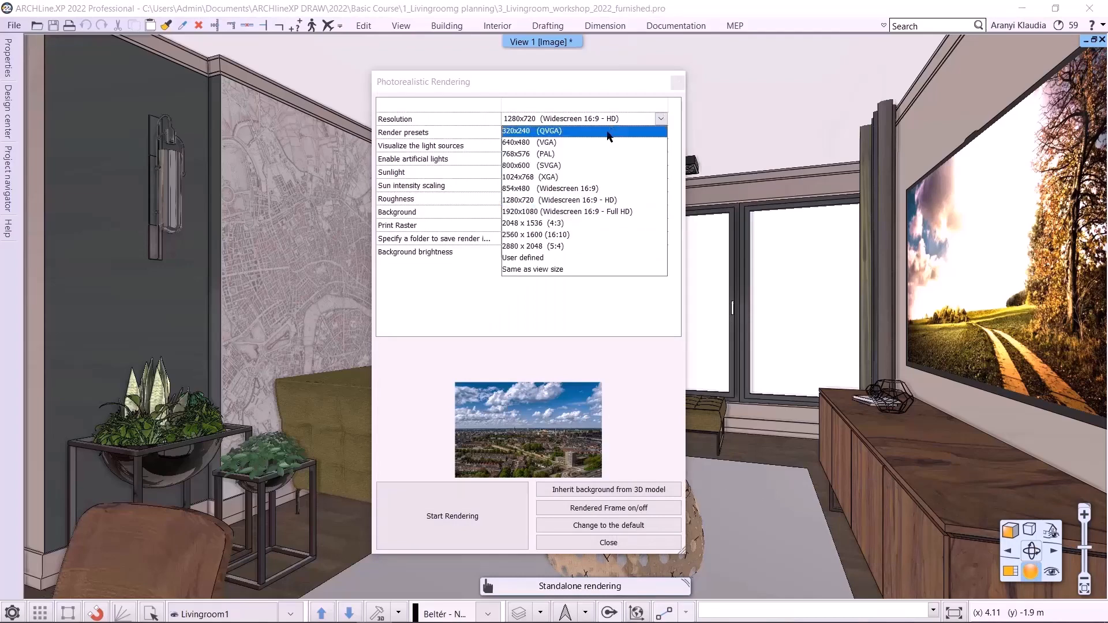
click(588, 165)
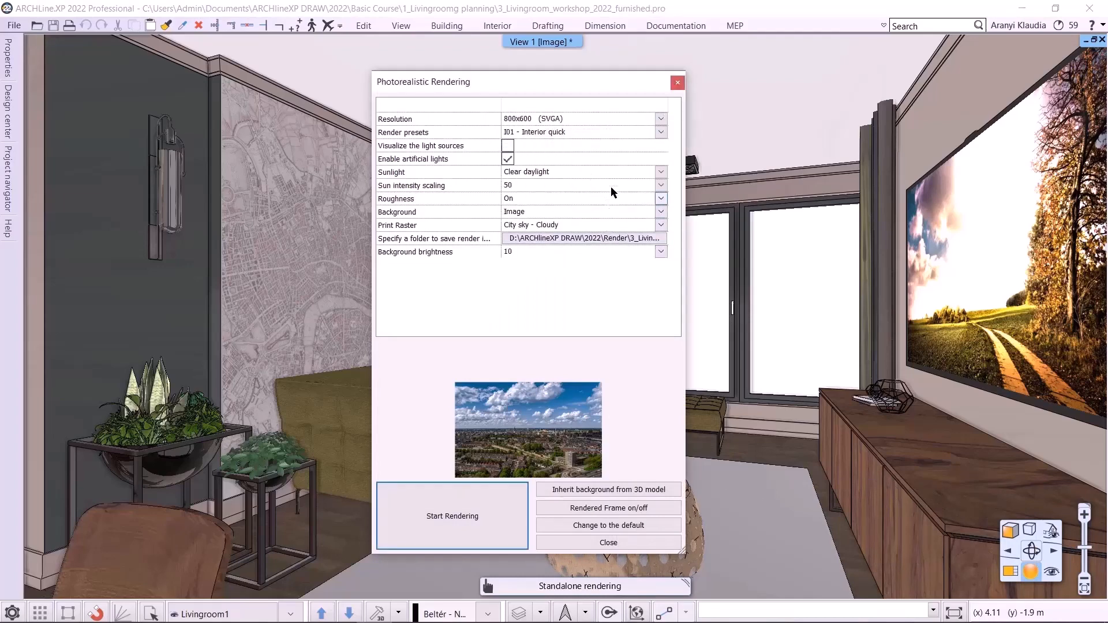
click(642, 128)
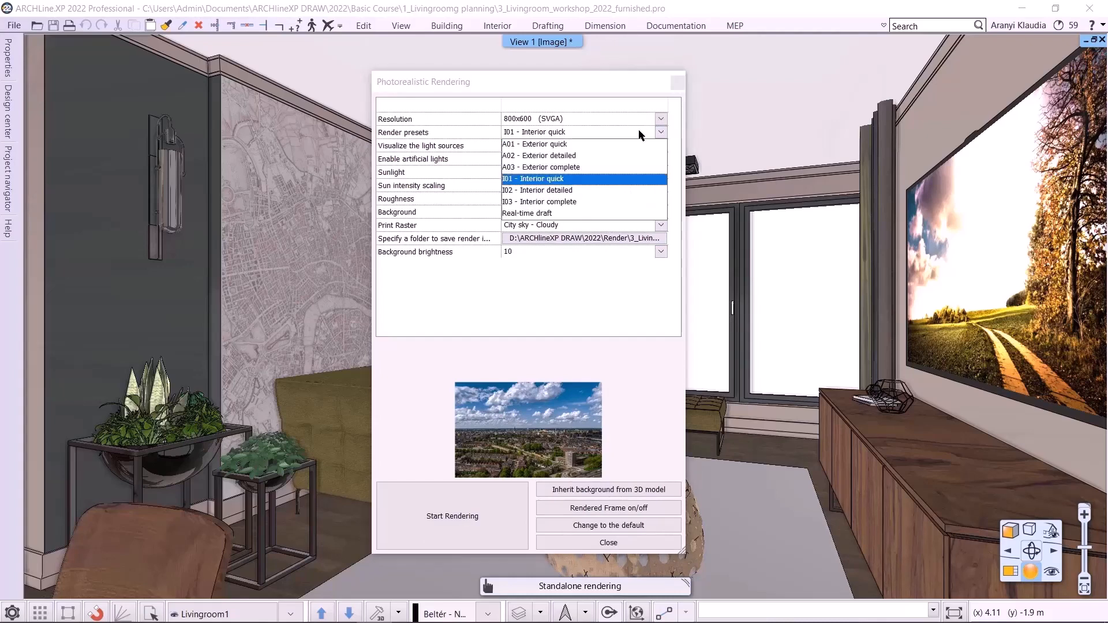
click(583, 215)
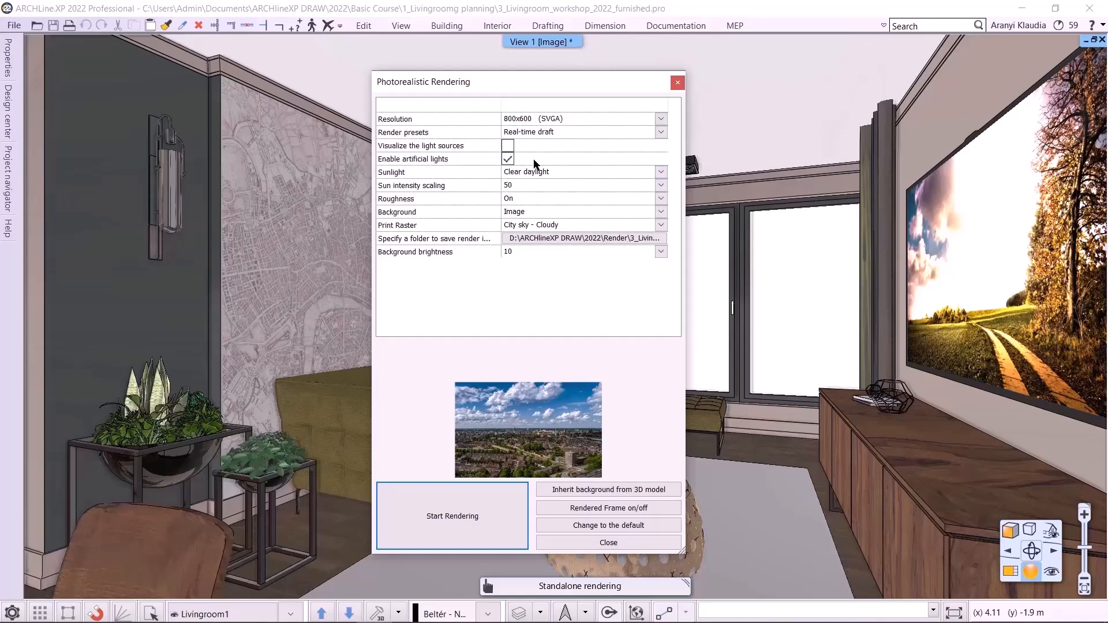
- Disable artificial lights and set the background brightness to 5 Darker, for interior scenes
click(522, 160)
click(580, 253)
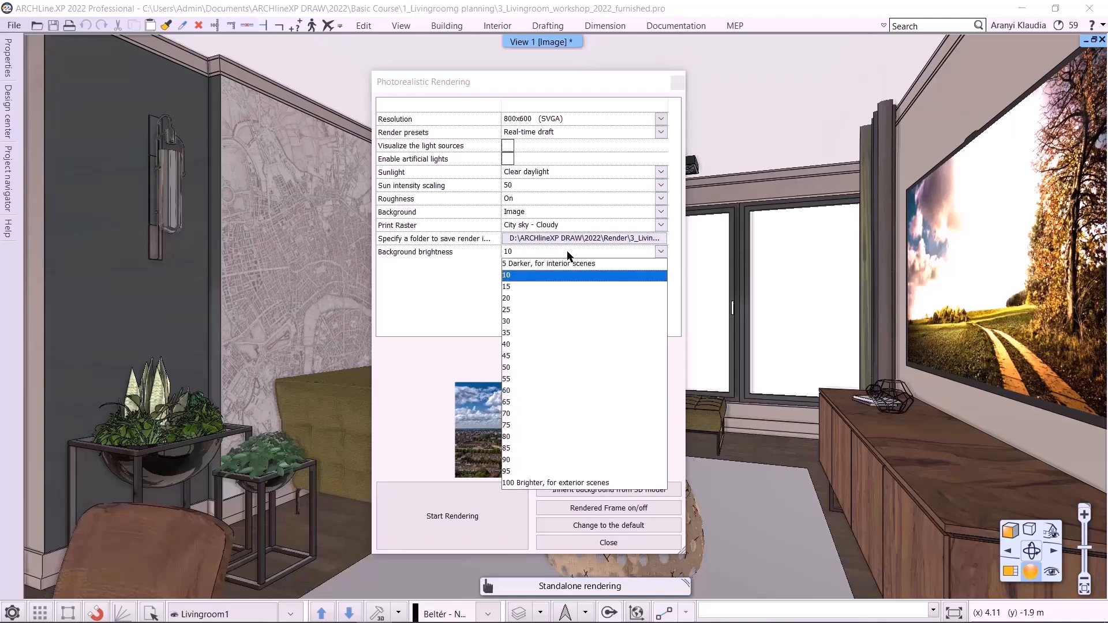
click(562, 263)
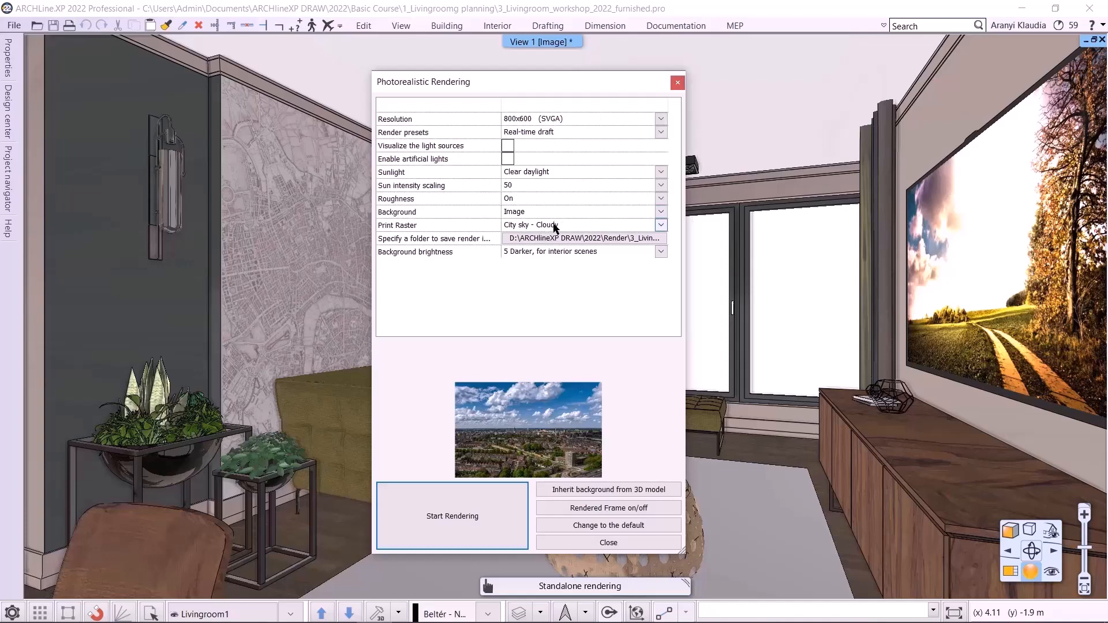
- Choose a print raster option and start the photorealistic rendering
click(554, 227)
click(550, 236)
click(456, 510)
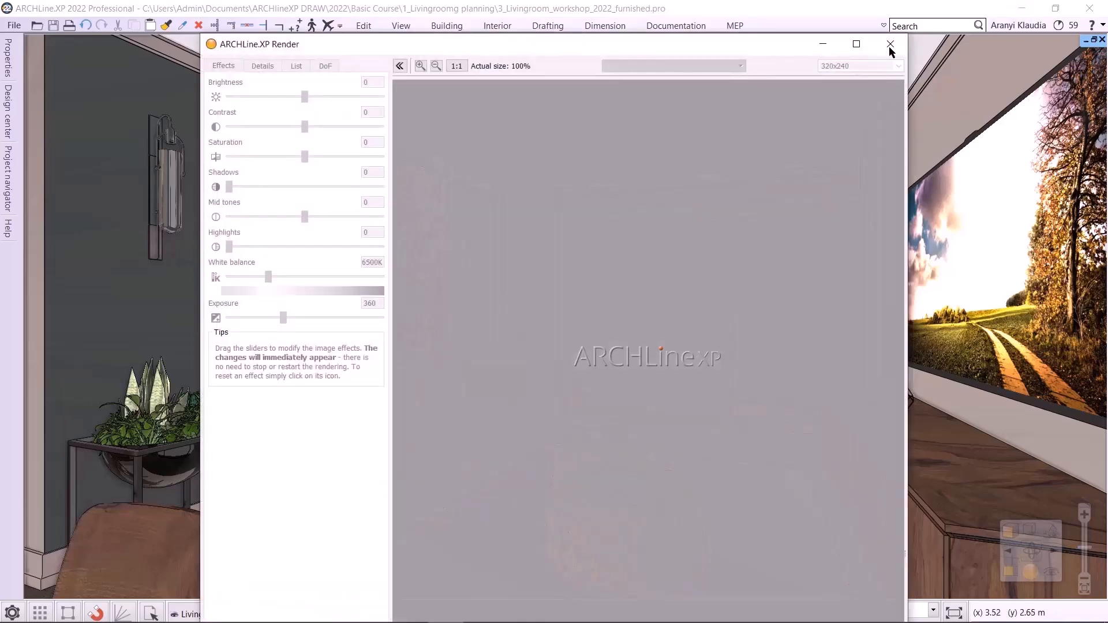
click(883, 46)
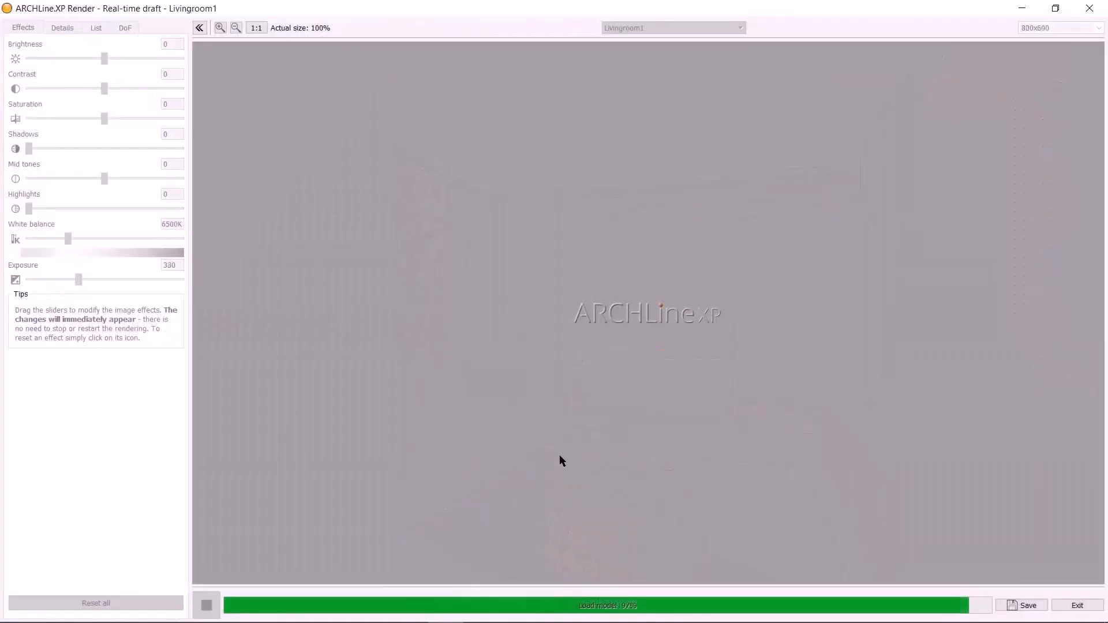
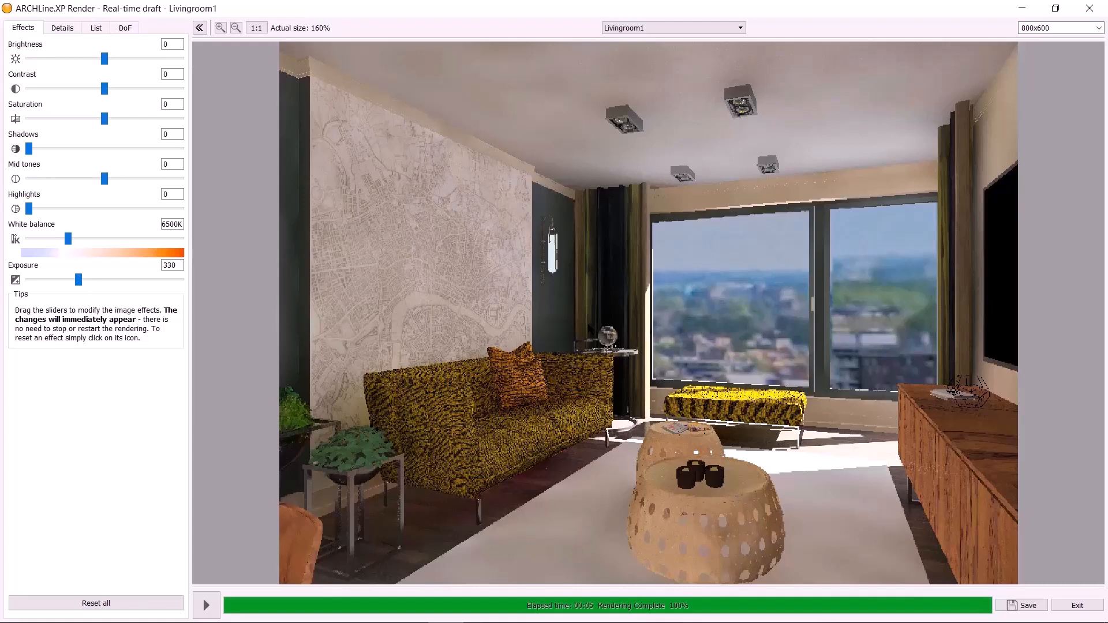
- Save the finished rendering as a JPEG image named 3_Livingroom_workshop_2022_furnished_Livingroom1 in the Render folder
click(1022, 604)
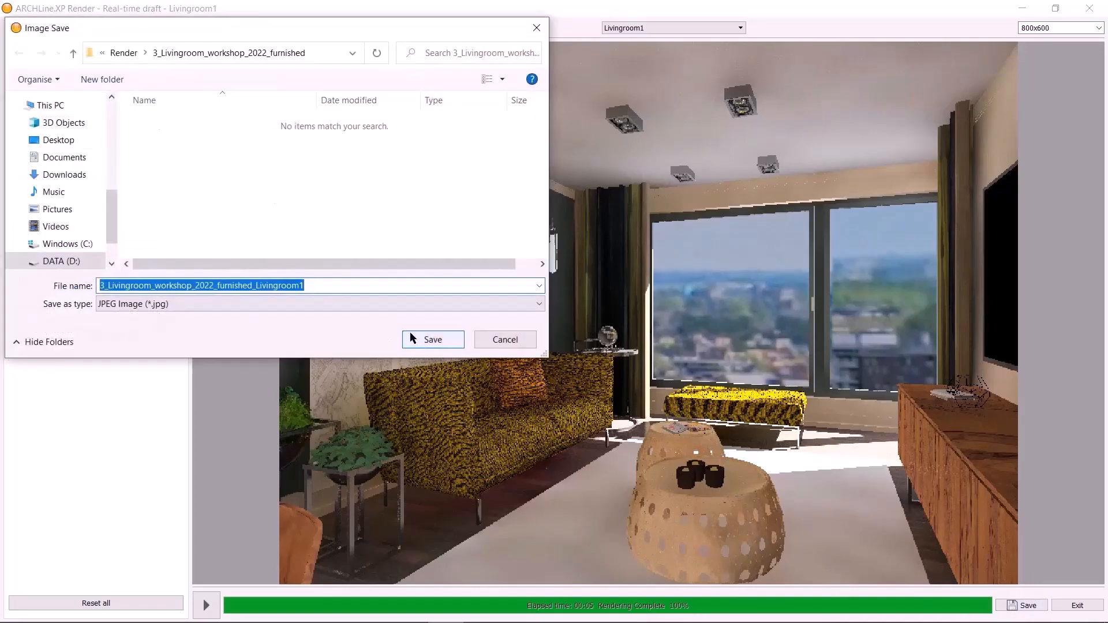
click(422, 340)
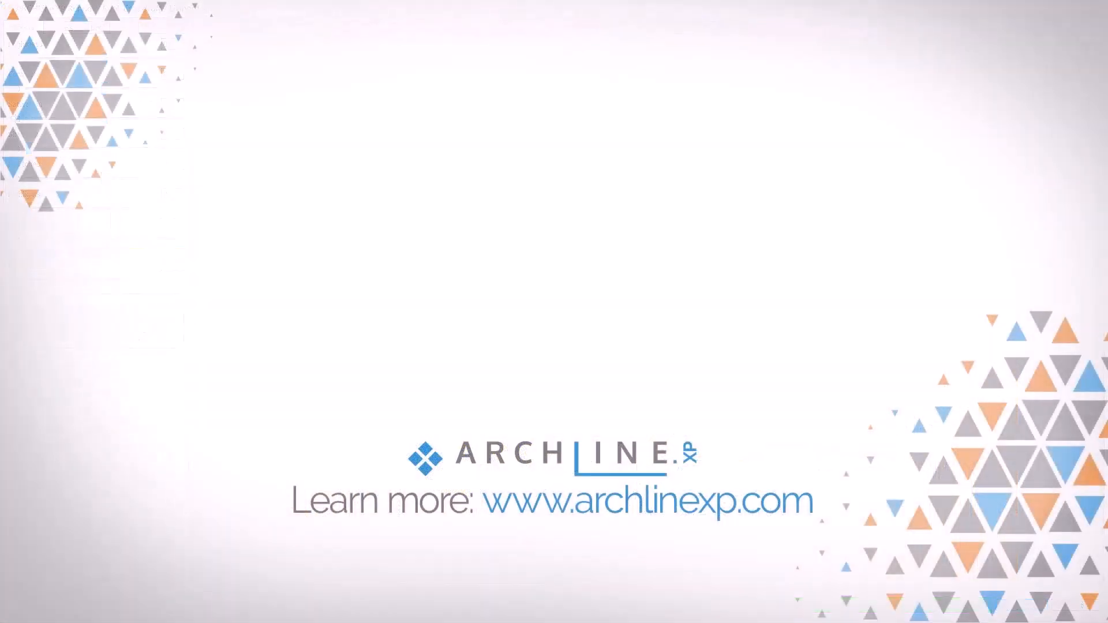